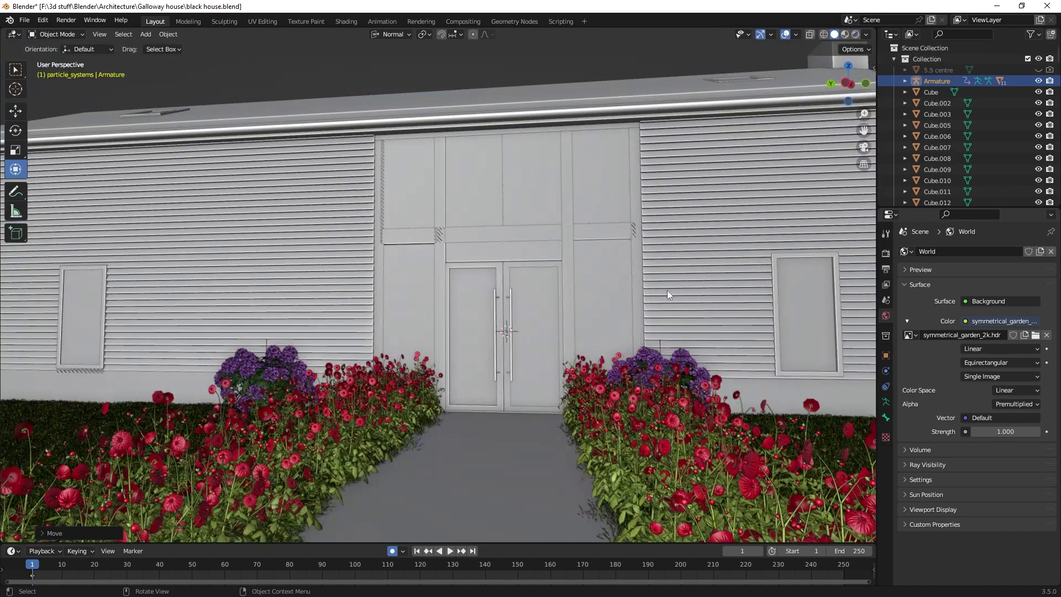
- Hide the ROOF collection of the house in the viewport to expose the roof structure
mouse_move(668, 290)
middle_mouse_down()
mouse_move(616, 323)
mouse_move(636, 227)
mouse_move(602, 251)
middle_mouse_up()
scroll(617, 323, "down", 8)
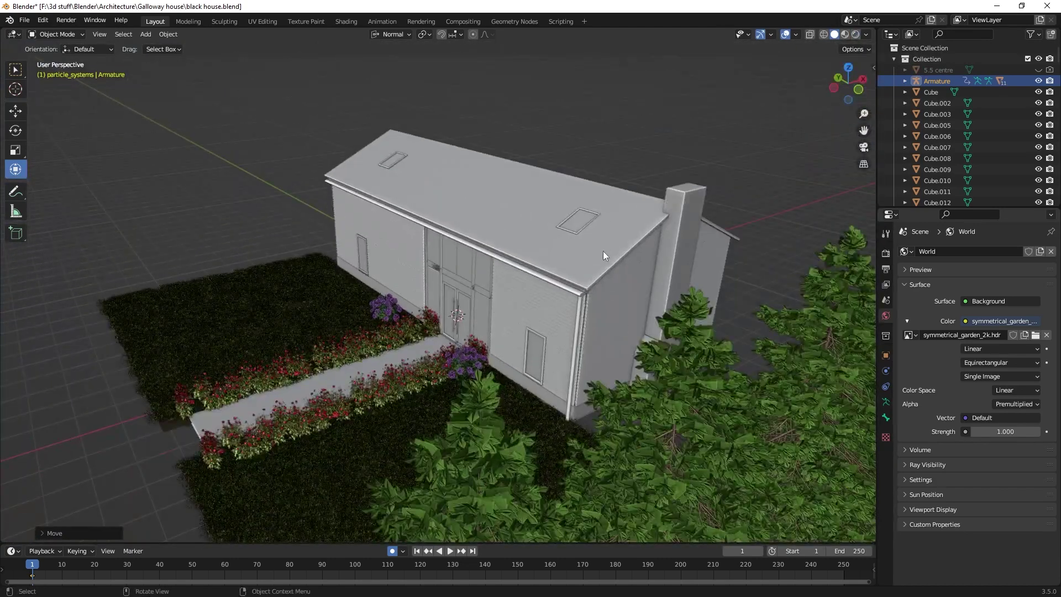
left_click(602, 251)
scroll(924, 167, "down", 10)
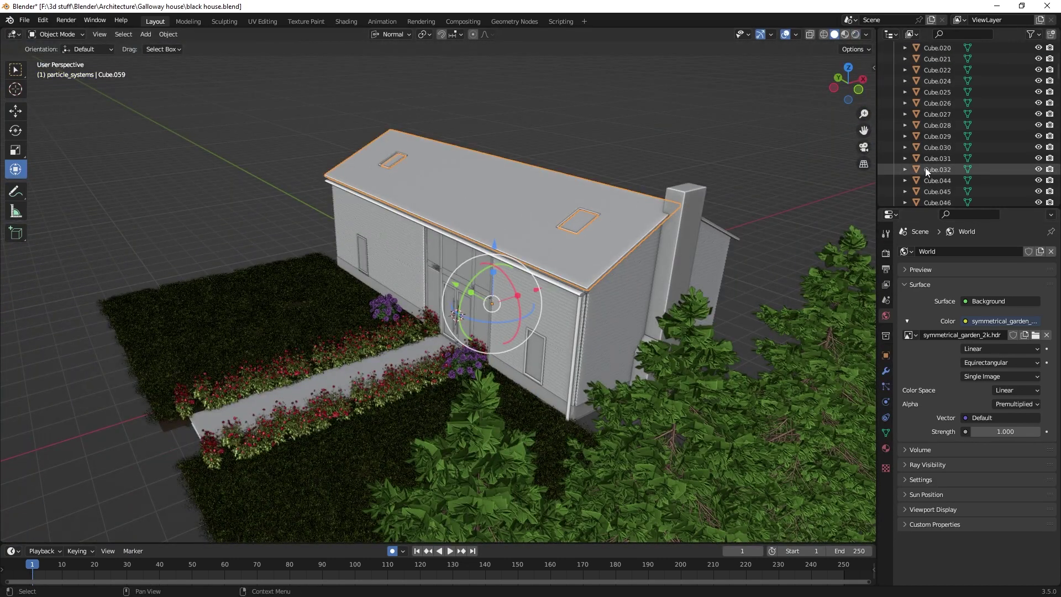
scroll(925, 168, "down", 10)
scroll(925, 167, "down", 10)
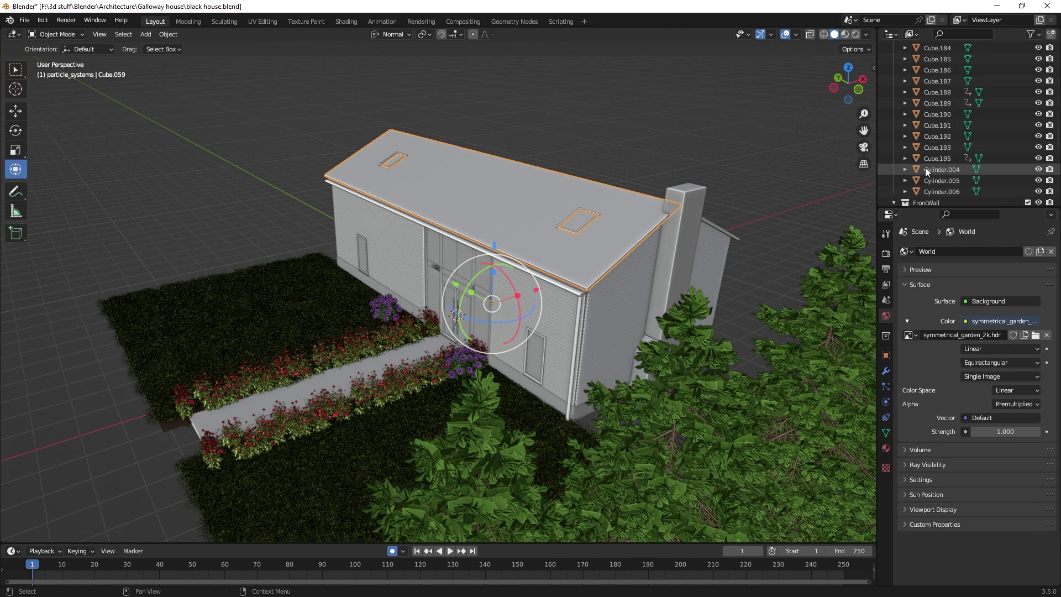
scroll(925, 168, "down", 5)
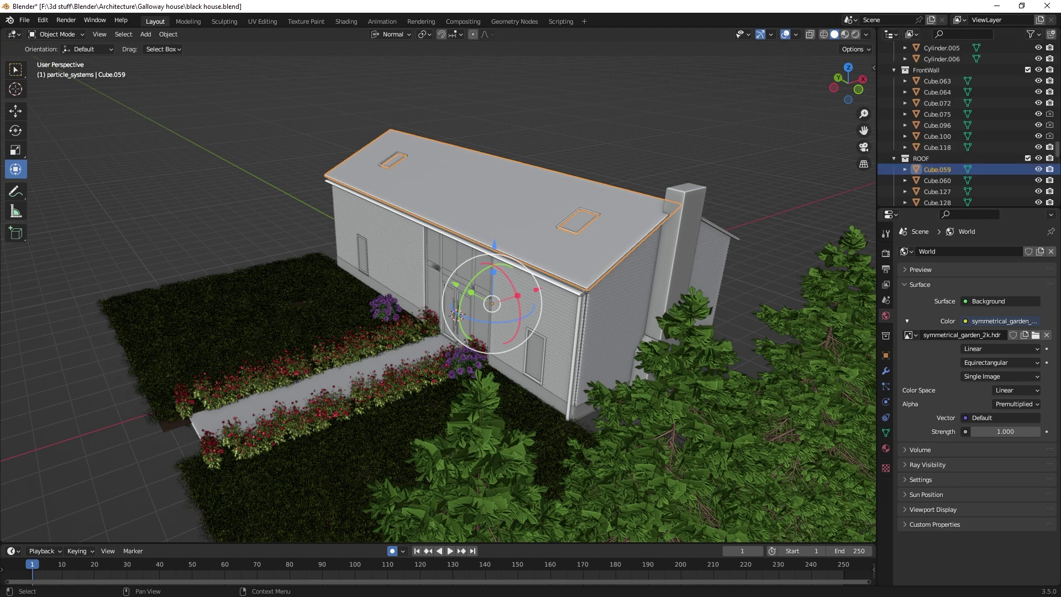
left_click(1039, 159)
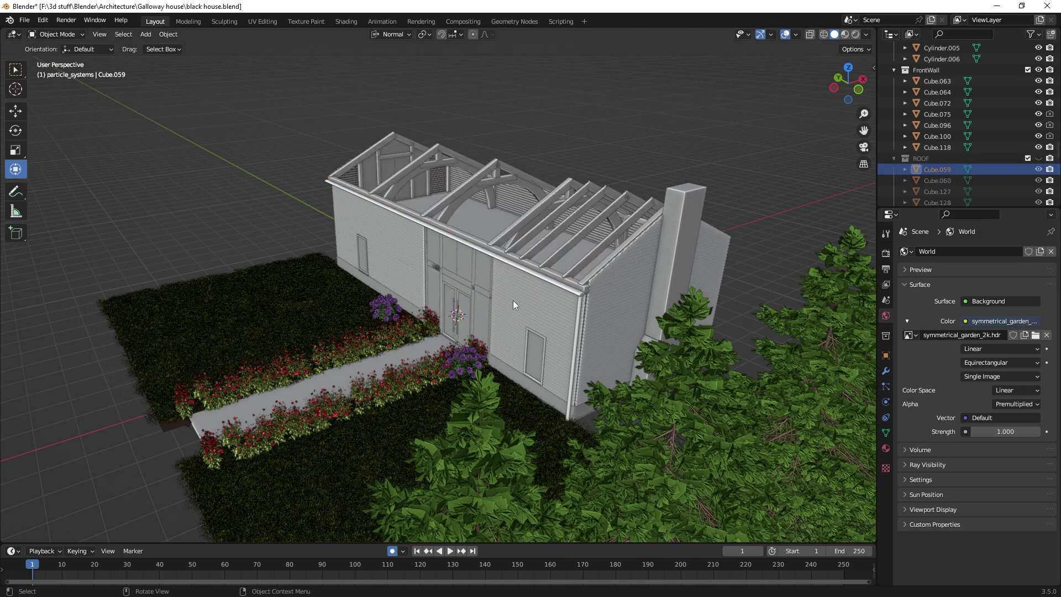
- Hide the Roof Joists collection in the viewport
middle_click_drag(490, 247, 531, 233)
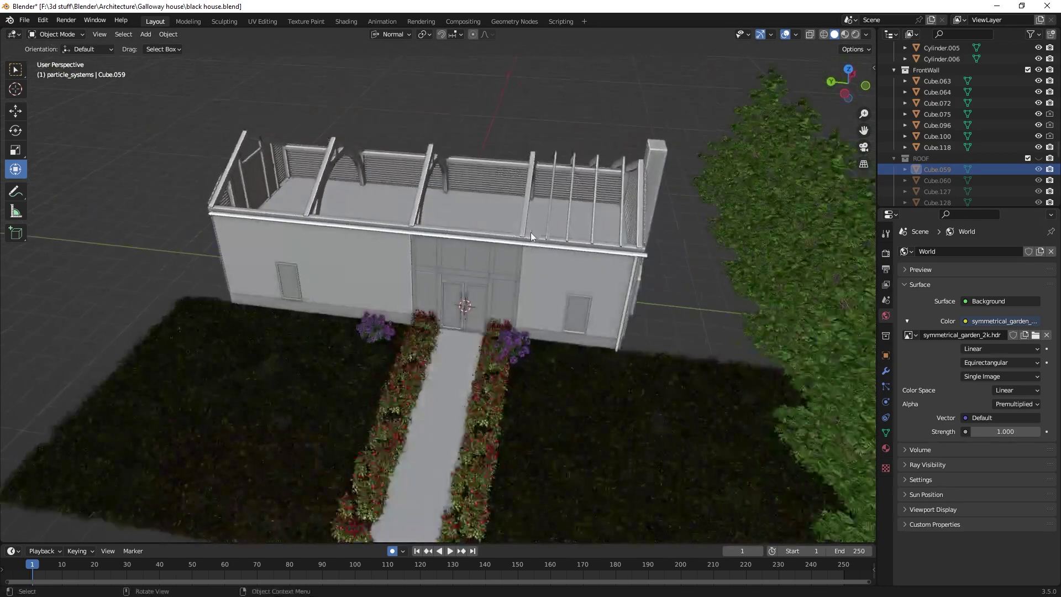
left_click(501, 217)
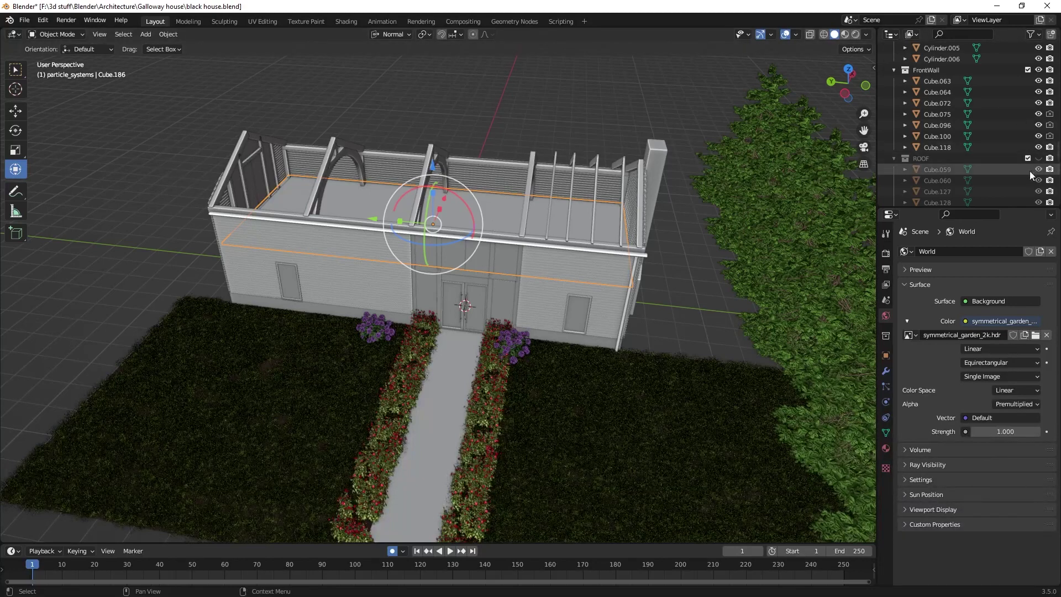
scroll(1017, 177, "down", 10)
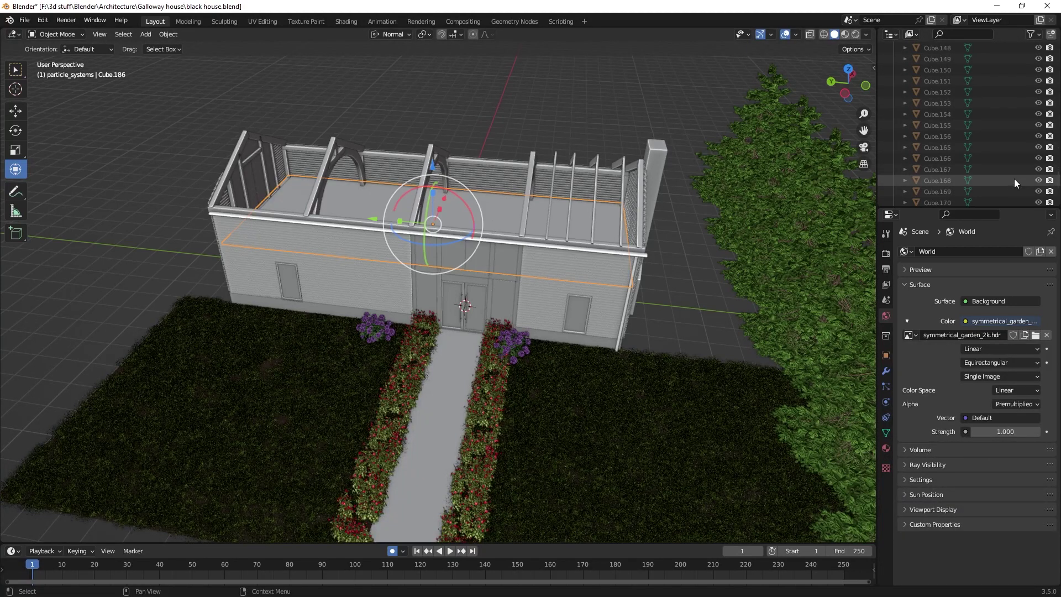
scroll(1058, 198, "down", 6)
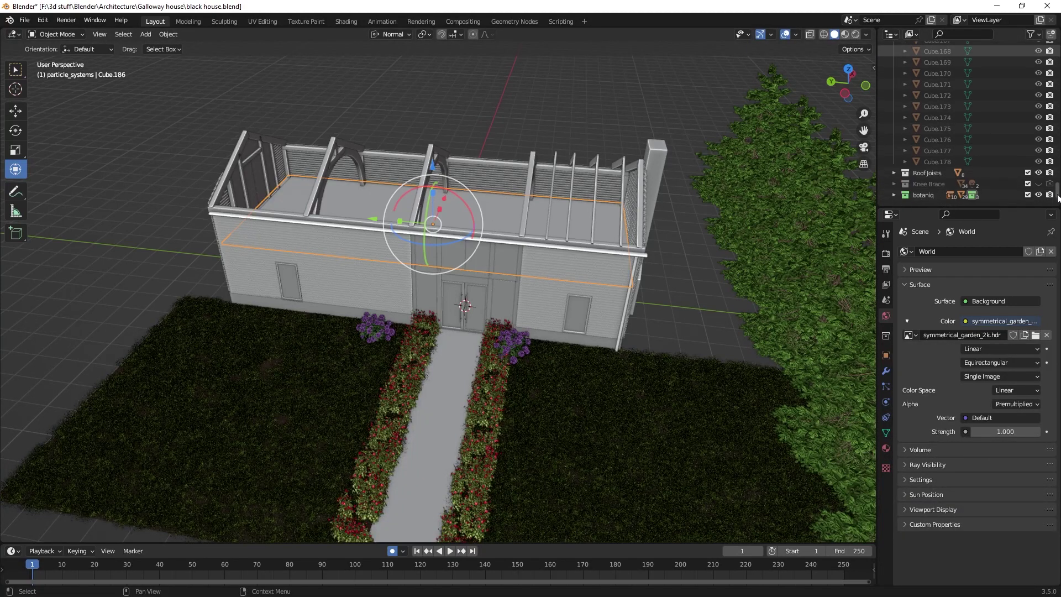
left_click(1037, 174)
- Hide the large flat panel Cube.186 covering the interior below the roof trusses
scroll(1016, 161, "up", 5)
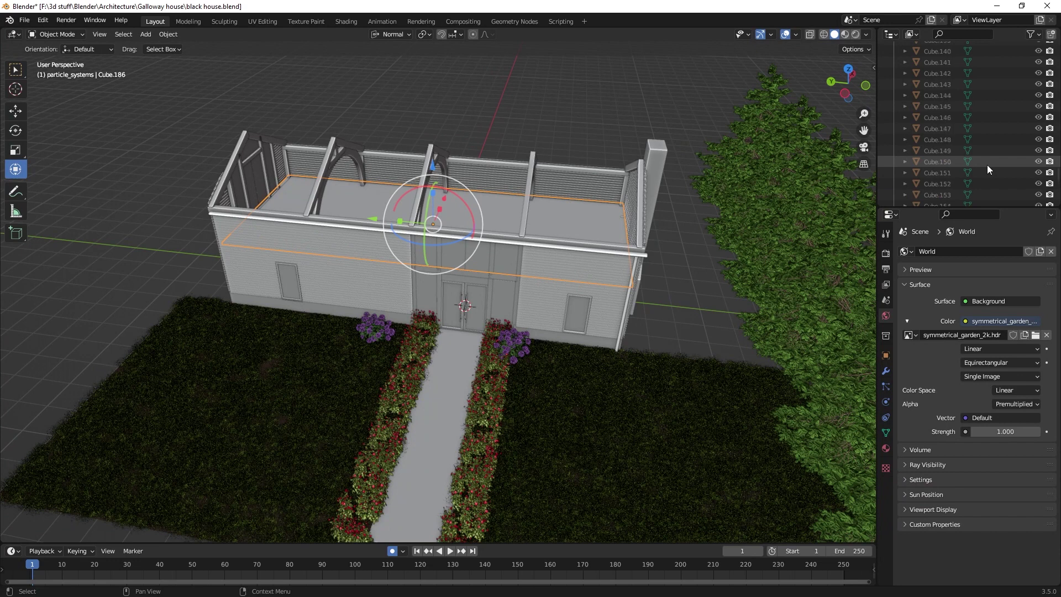
scroll(987, 164, "up", 7)
scroll(987, 165, "up", 3)
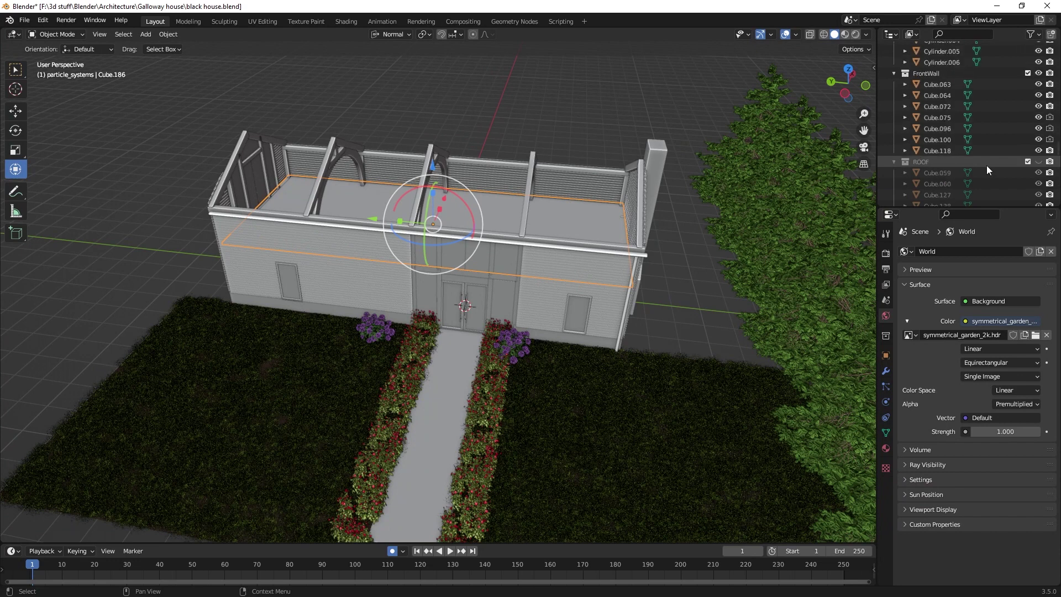
key("KP_Decimal")
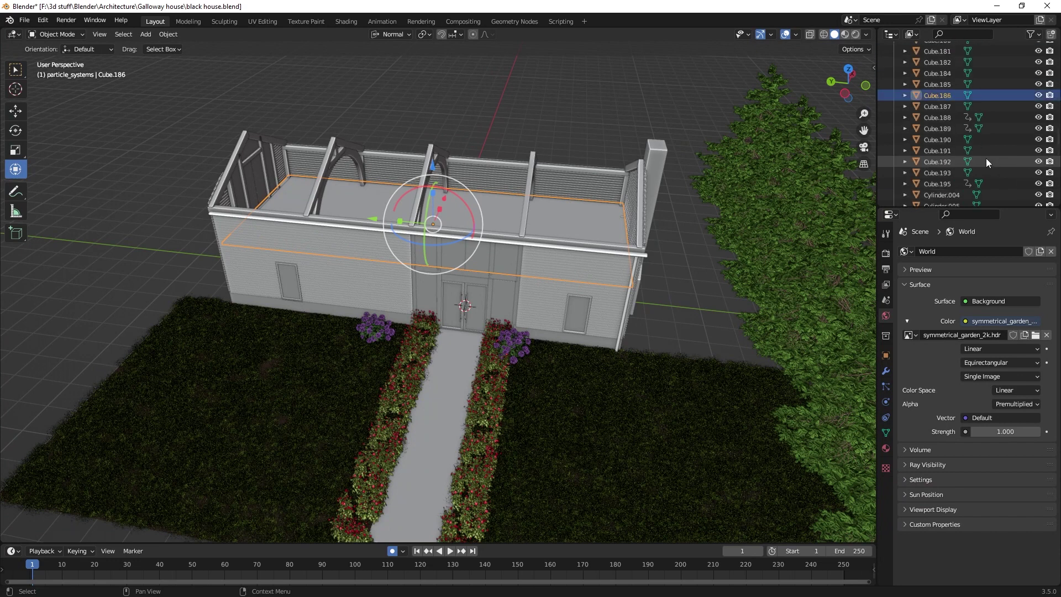
left_click(1038, 117)
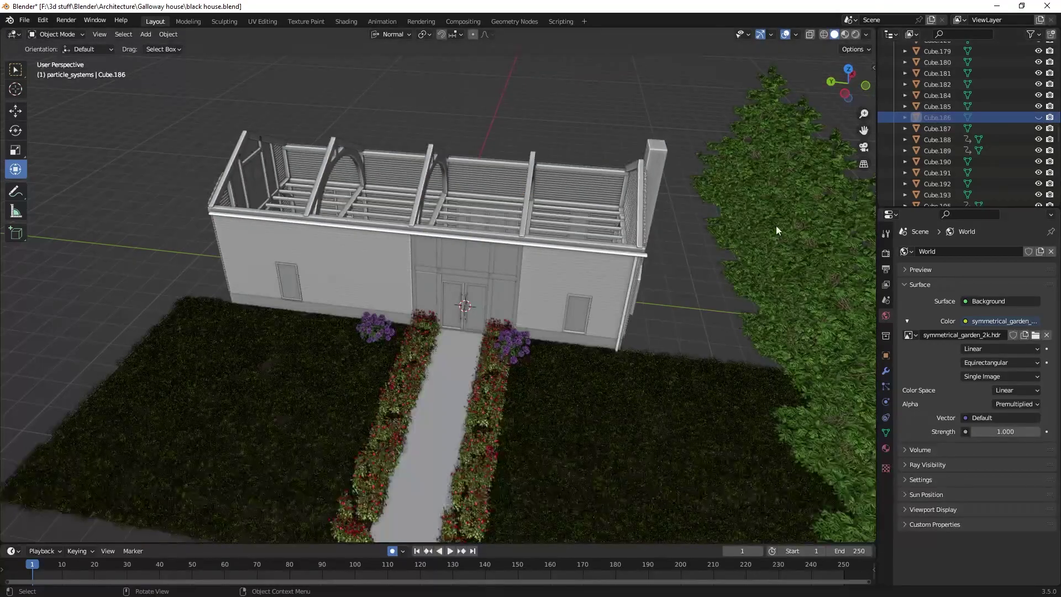
- Preview the opened-up house and its timber trusses in rendered viewport shading
middle_click_drag(776, 225, 643, 269)
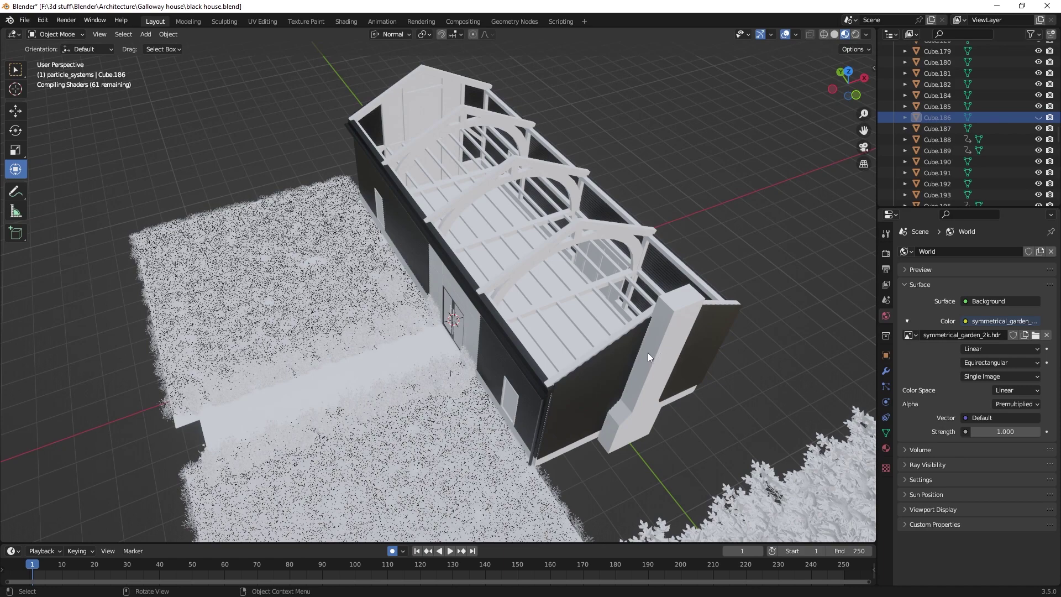
middle_click_drag(665, 336, 593, 234)
scroll(667, 326, "up", 4)
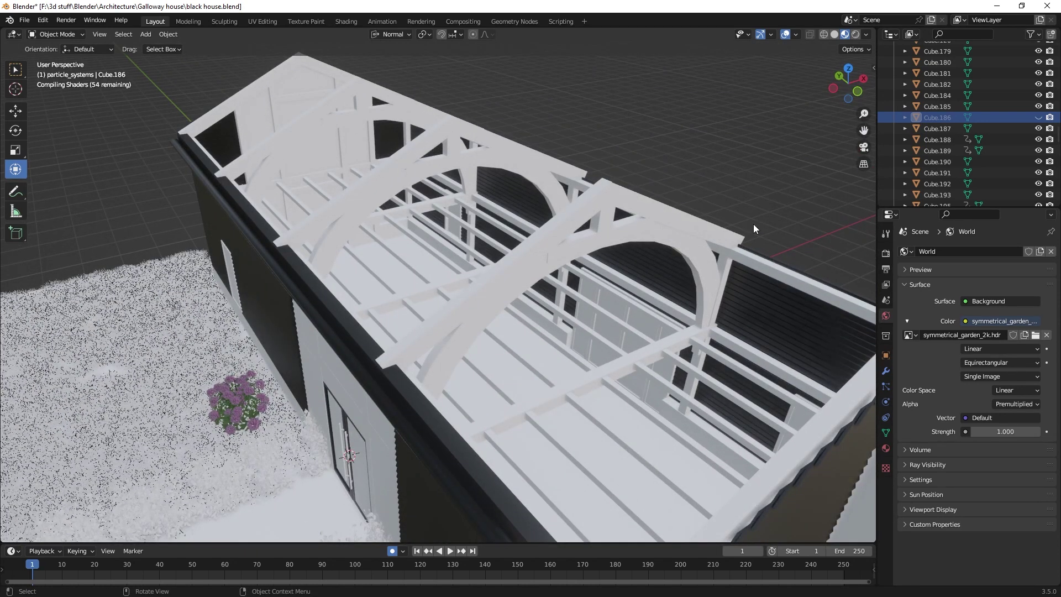
mouse_move(724, 235)
middle_mouse_down()
mouse_move(543, 245)
mouse_move(611, 241)
mouse_move(657, 254)
middle_mouse_up()
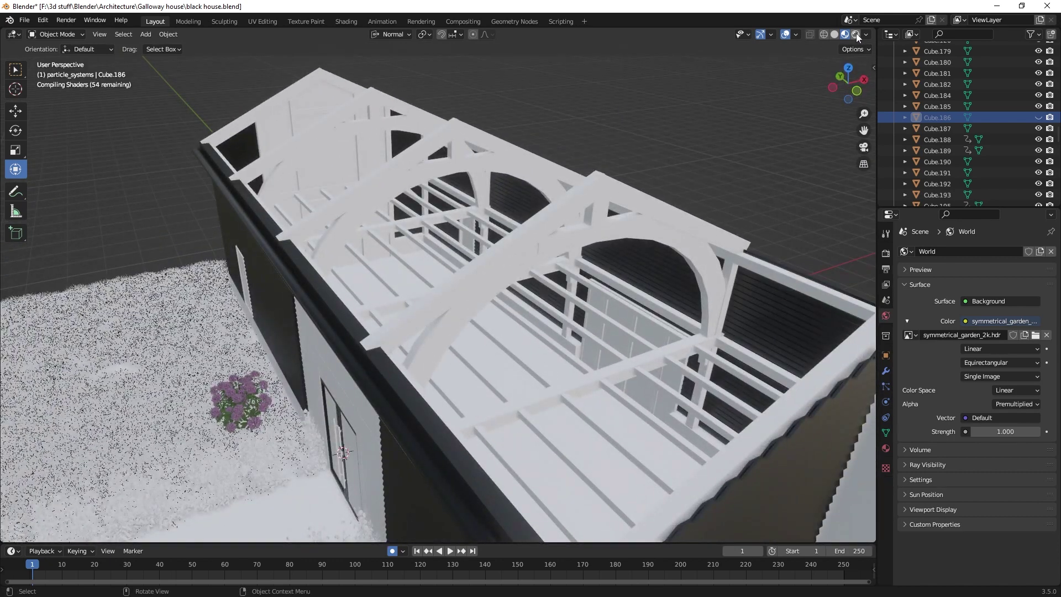
left_click(856, 34)
- Try the Eevee render engine for comparison and return to Cycles
left_click(886, 254)
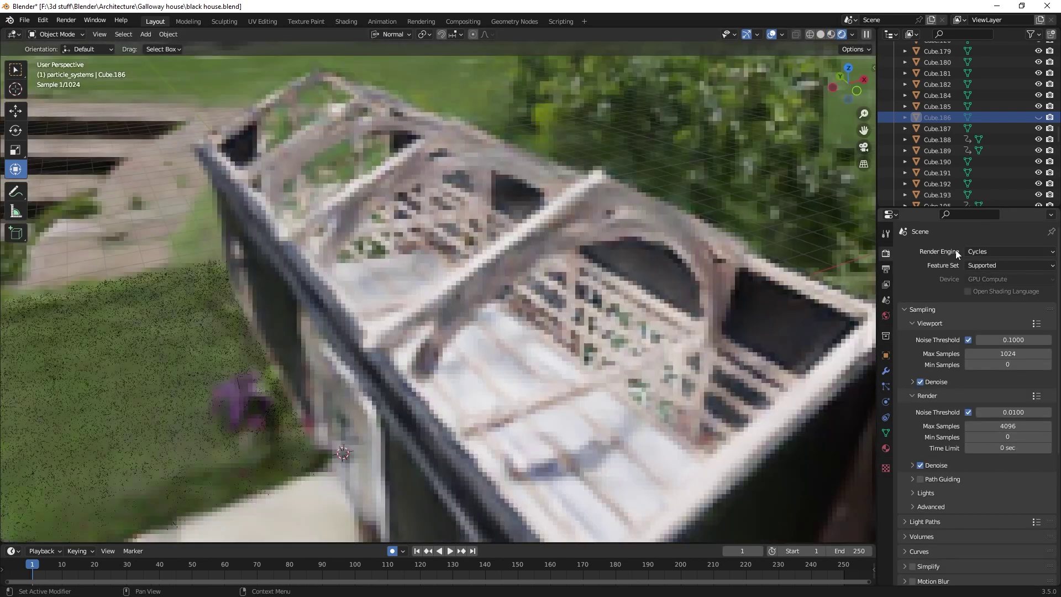
left_click(973, 250)
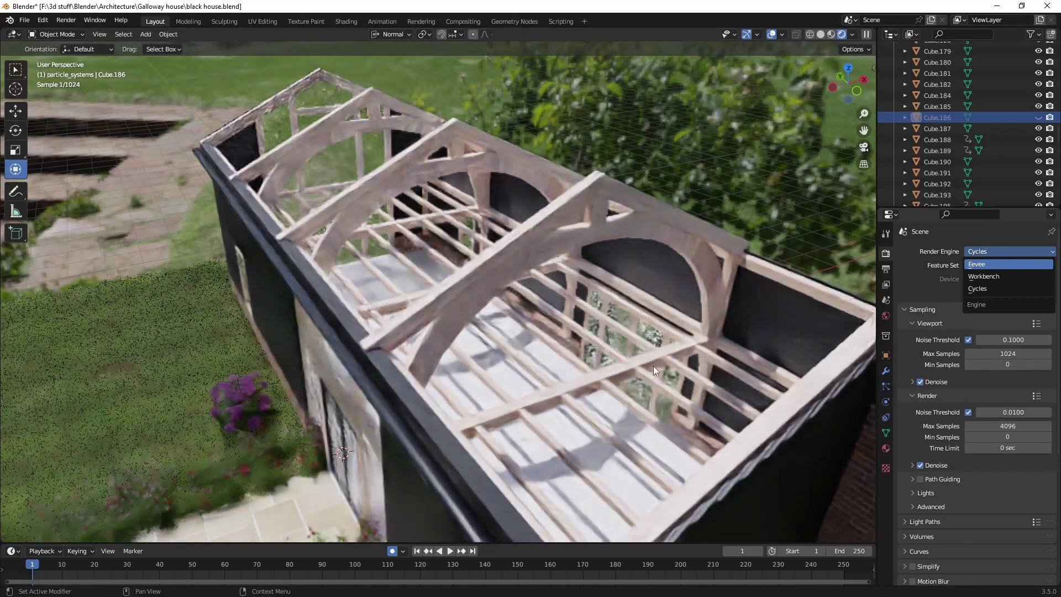
key("Return")
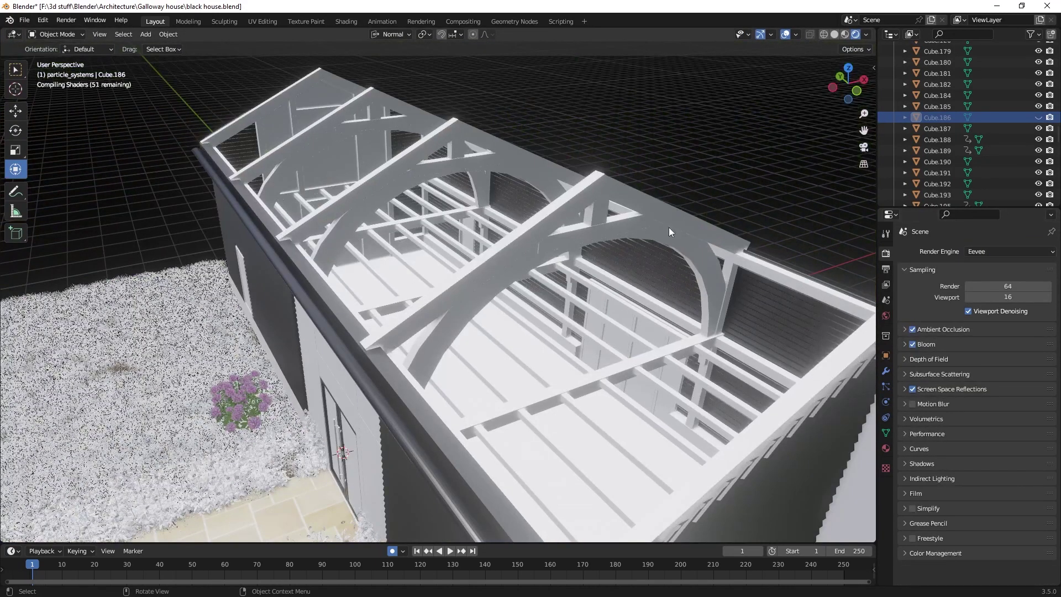
left_click(983, 251)
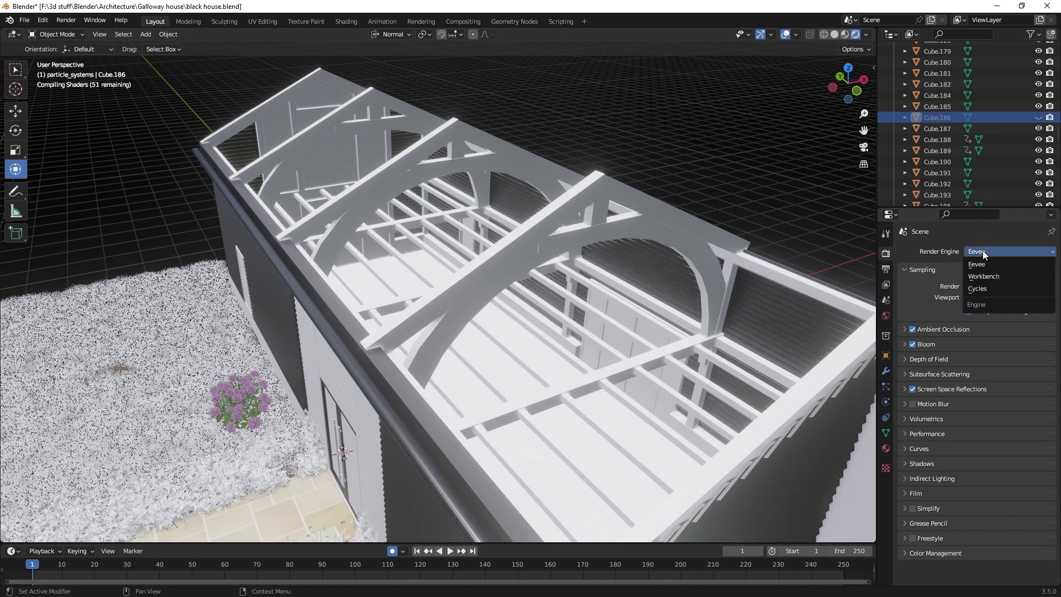
key("Return")
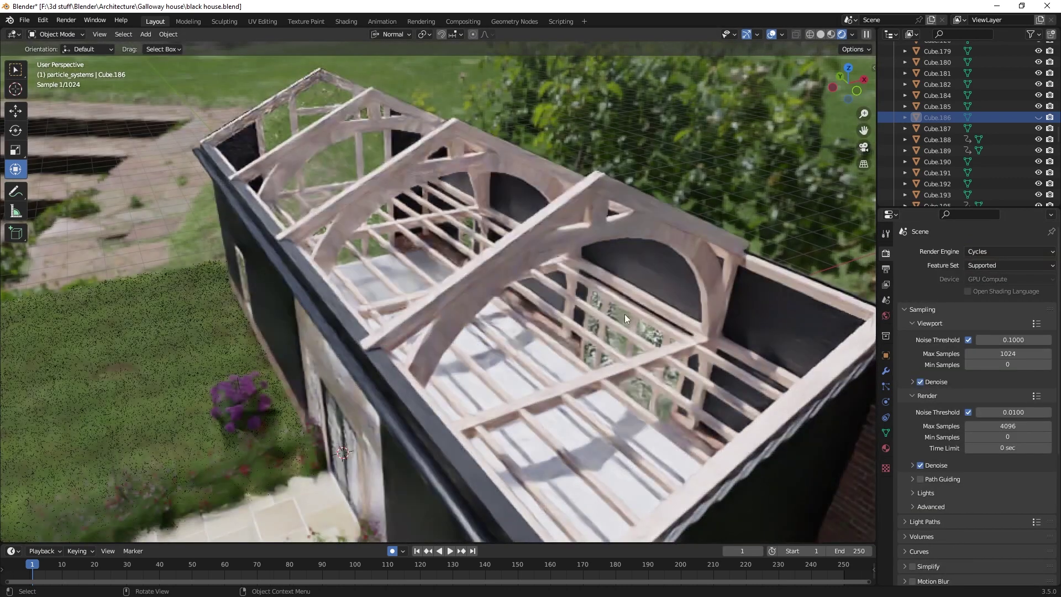
- Examine the exposed timber frame and front entrance of the rendered house from several sides
middle_click_drag(679, 241, 523, 328)
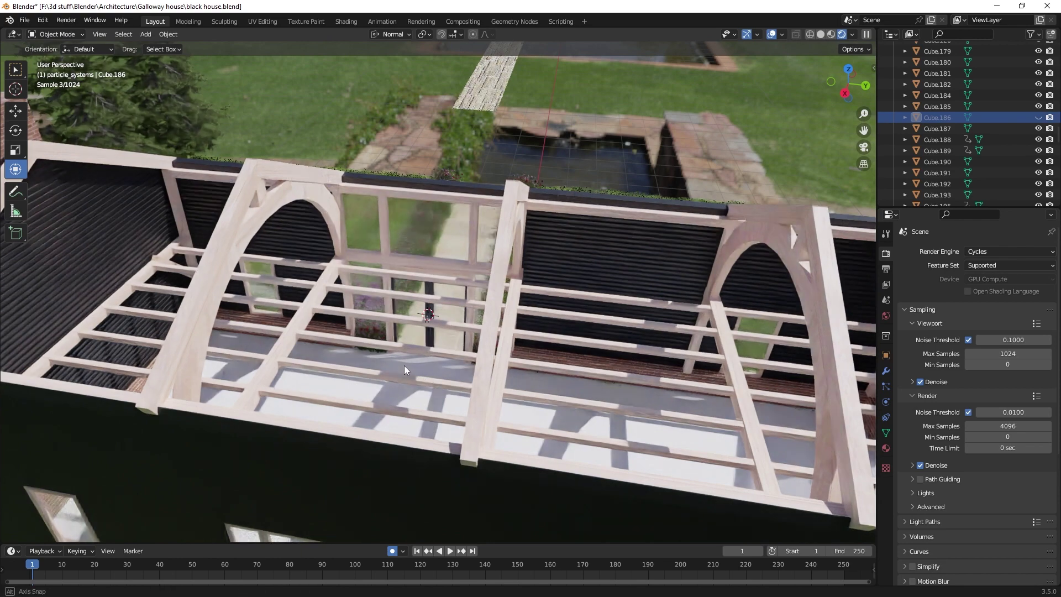
middle_click_drag(404, 366, 632, 343)
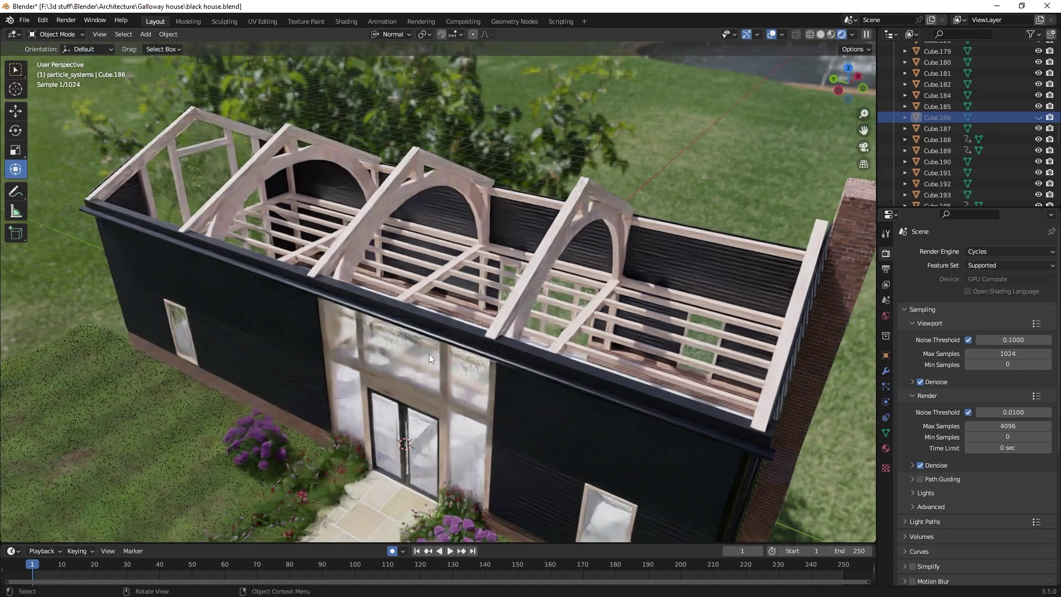
middle_click_drag(486, 436, 489, 395)
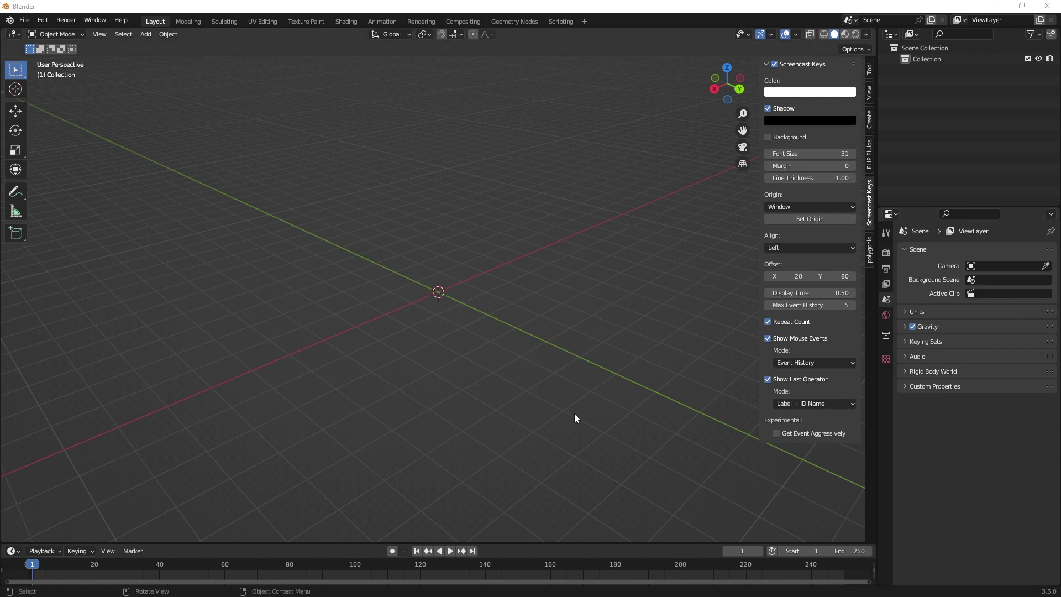
- Add a cube mesh at the origin of the empty scene
middle_click_drag(575, 413, 557, 399)
scroll(513, 393, "up", 1)
scroll(513, 393, "down", 3)
left_click(513, 393)
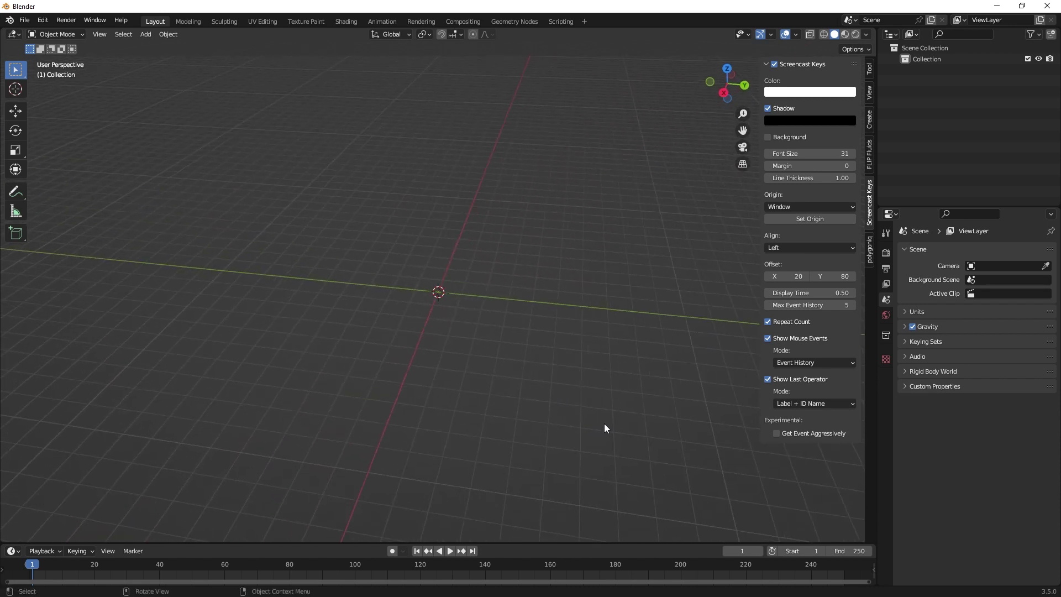
key("shift+a")
mouse_move(596, 370)
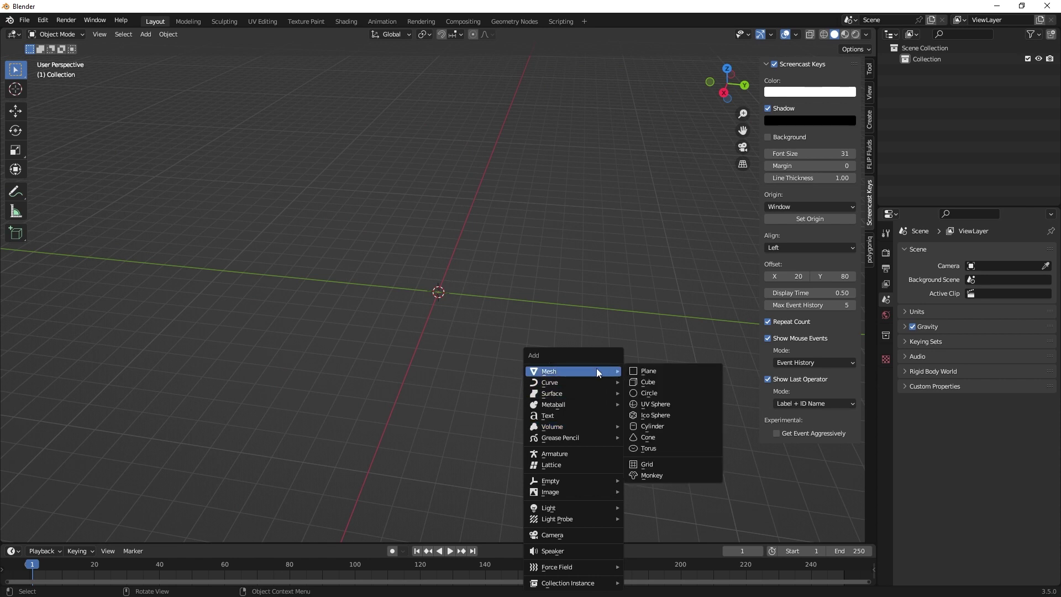
left_click(649, 381)
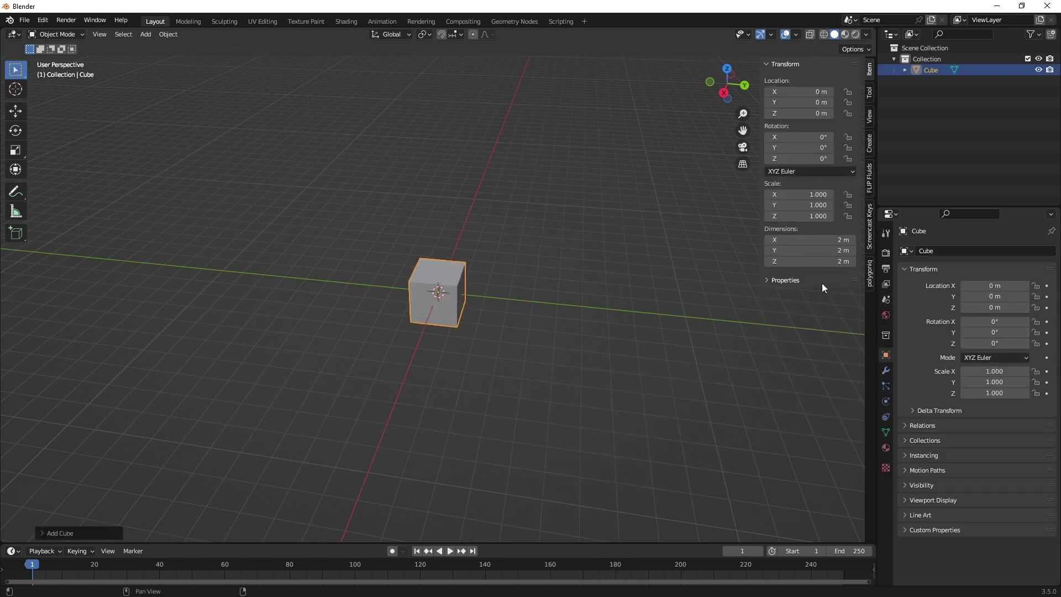
- Set the cube's dimensions to X 6 m, Y 14 m and Z 0.05 m to form a thin floor slab
left_click(836, 251)
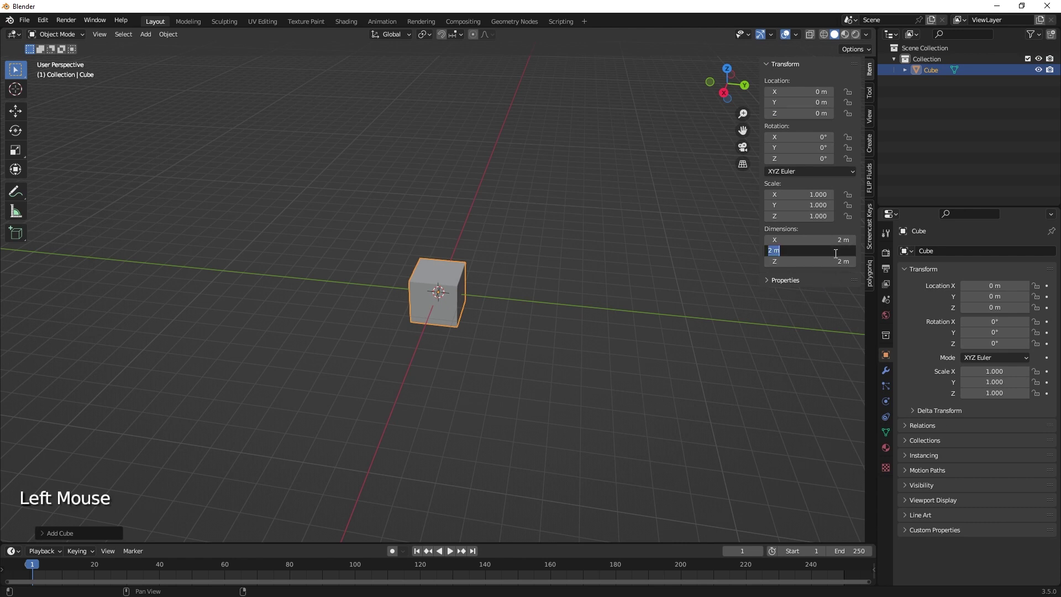
type("14")
key("Return")
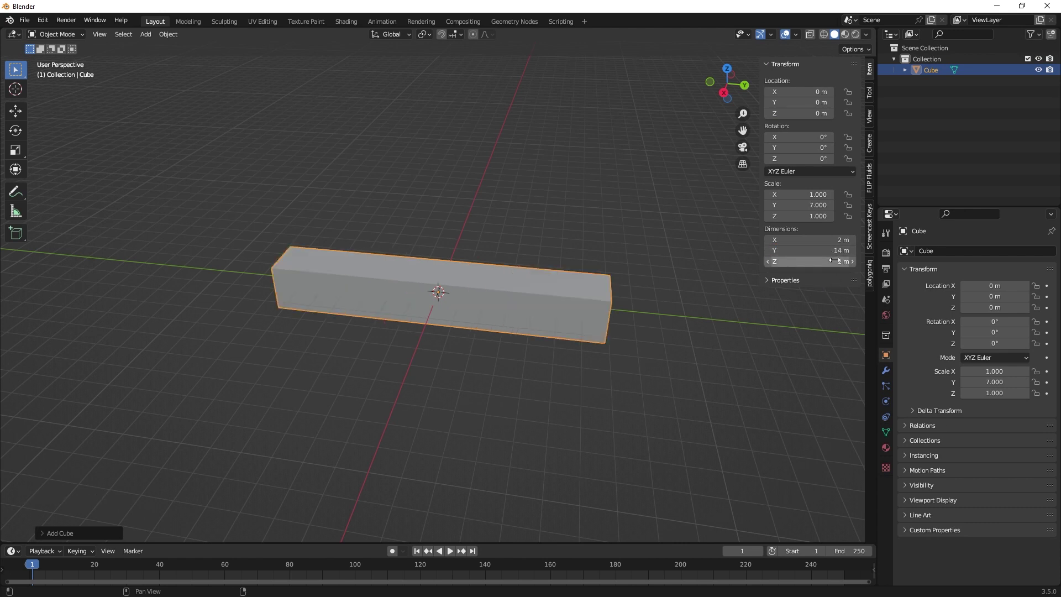
left_click(835, 261)
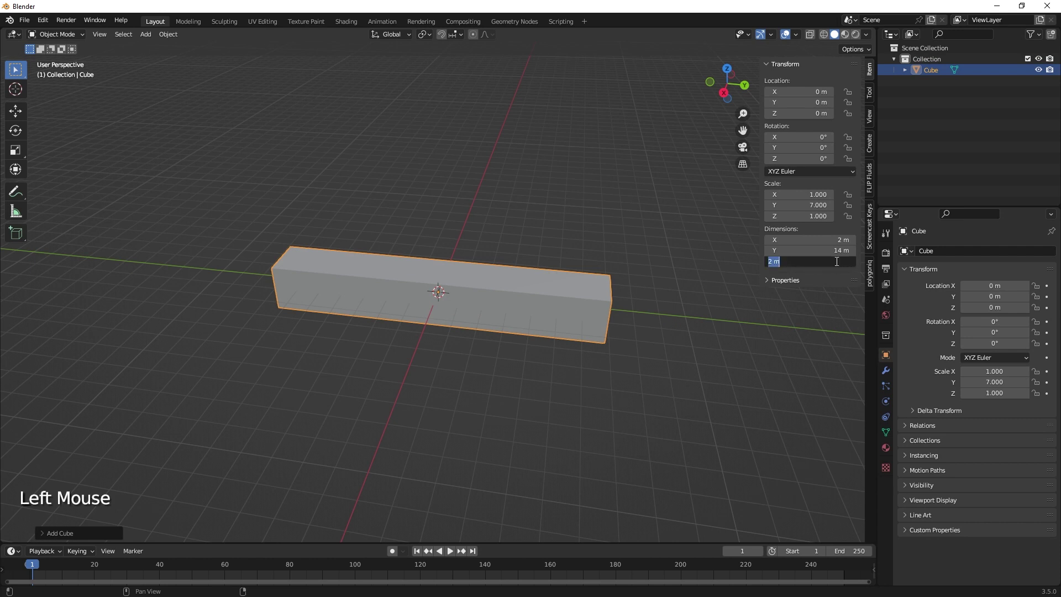
type("0.05")
key("Return")
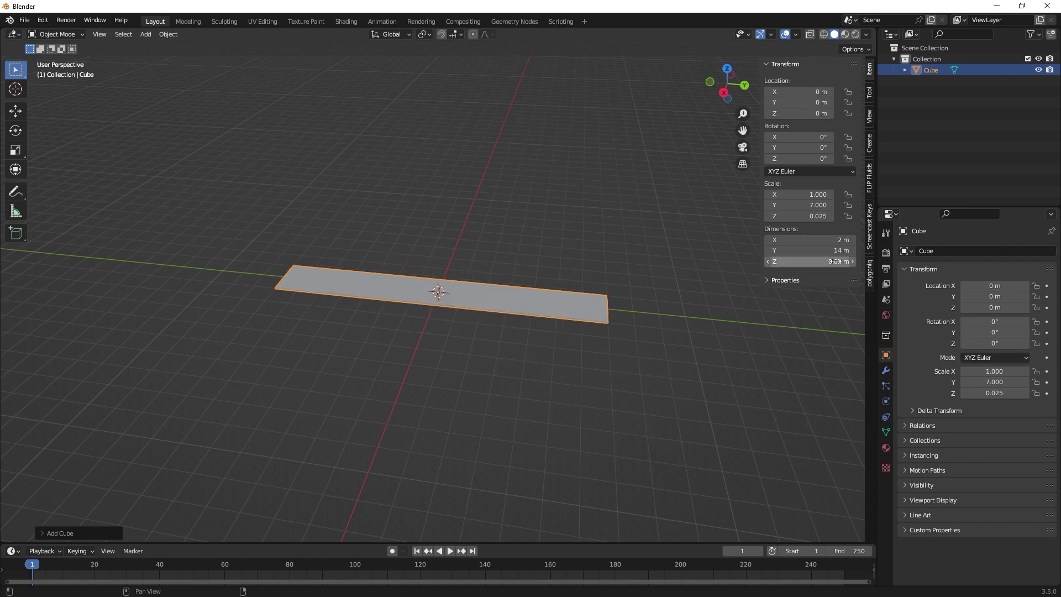
left_click(840, 241)
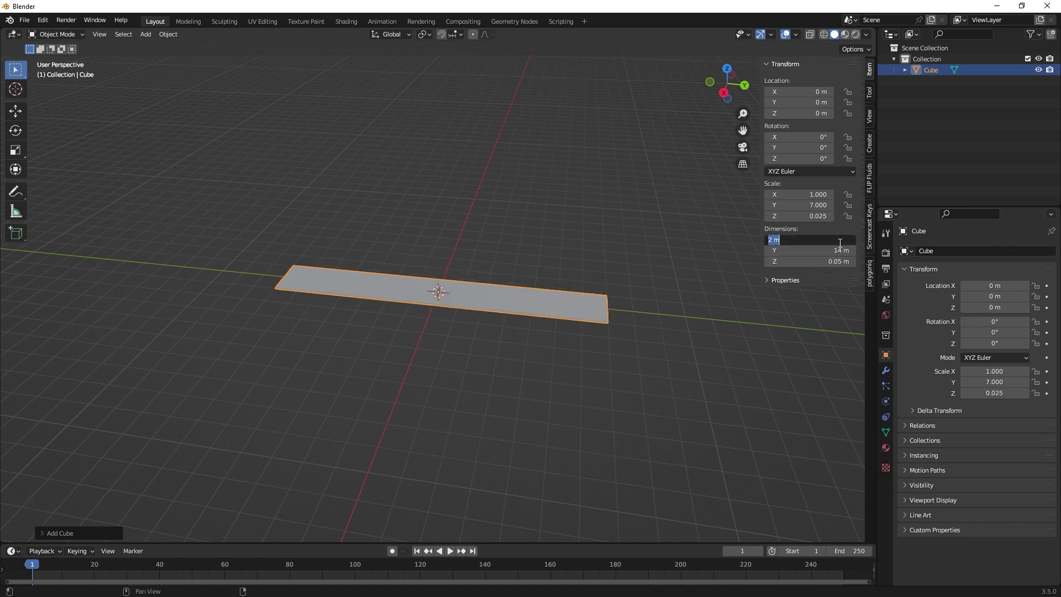
type("6")
key("Return")
middle_click_drag(637, 398, 669, 401)
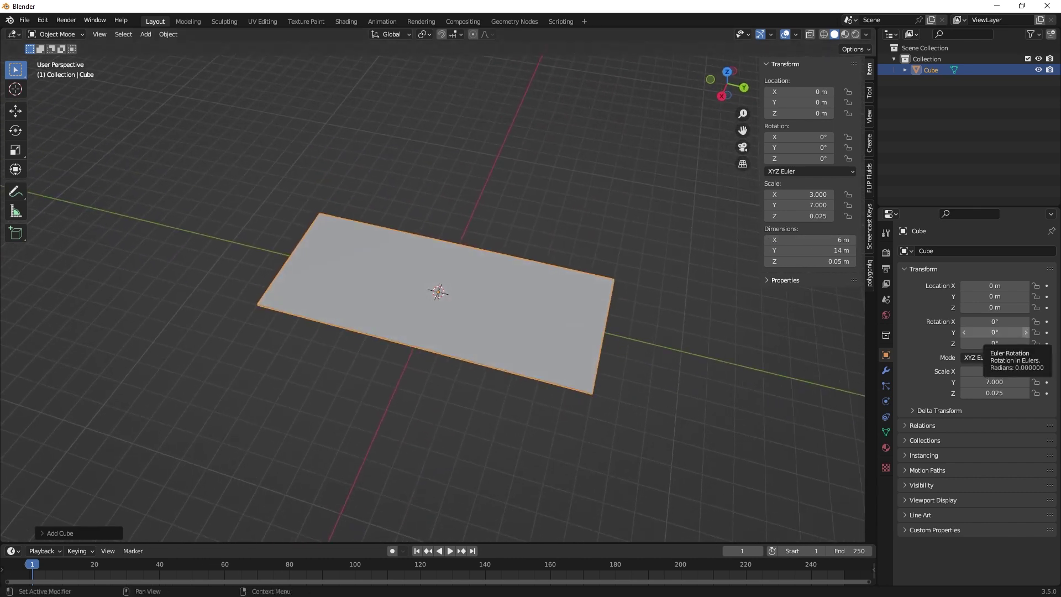
- Add a second cube mesh at the origin on the floor slab
key("shift")
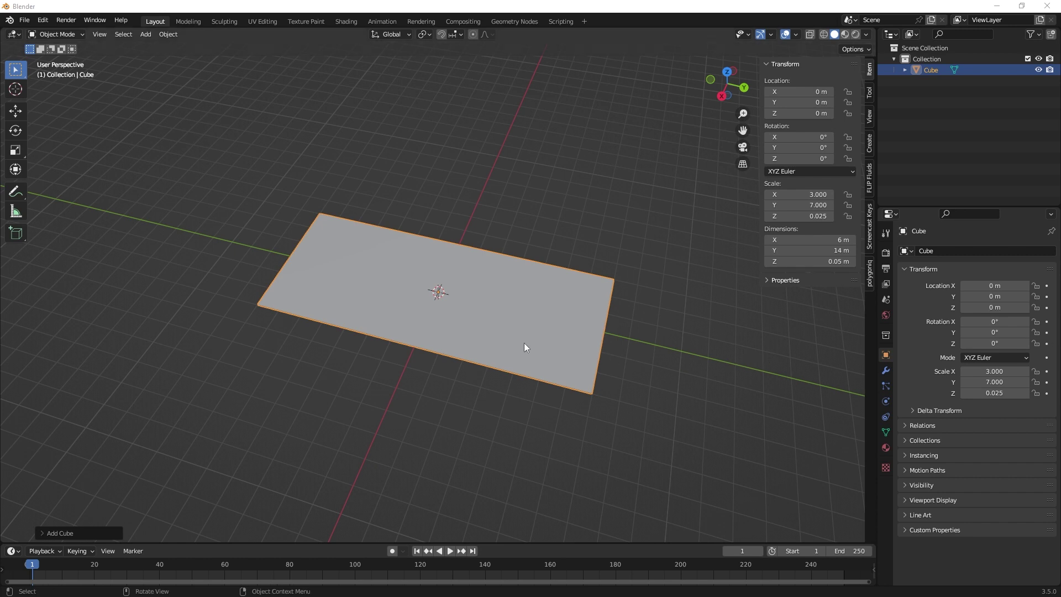
left_click(539, 332)
key("shift+a")
mouse_move(539, 333)
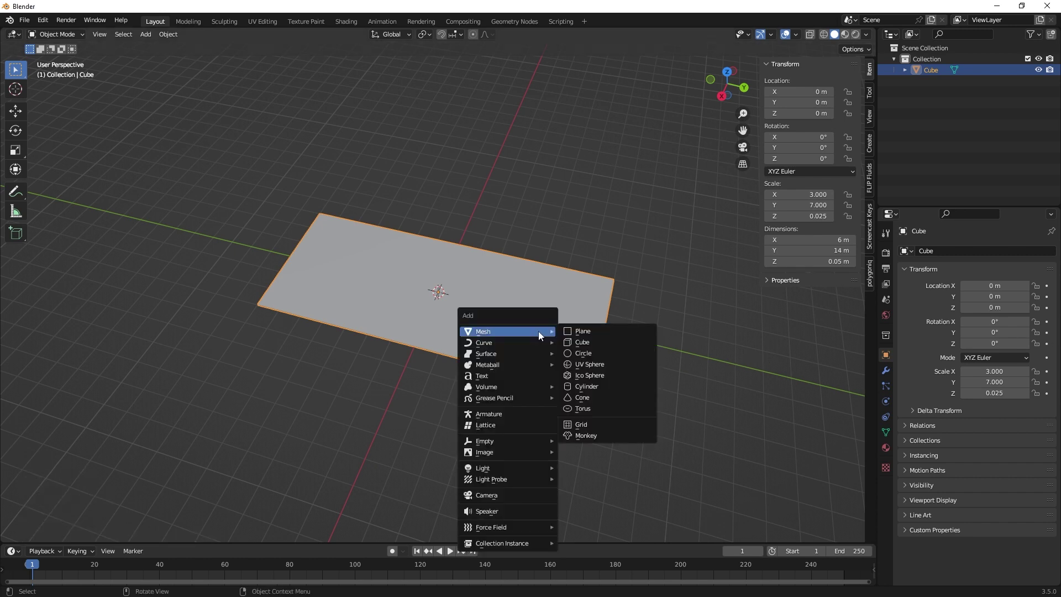
left_click(580, 342)
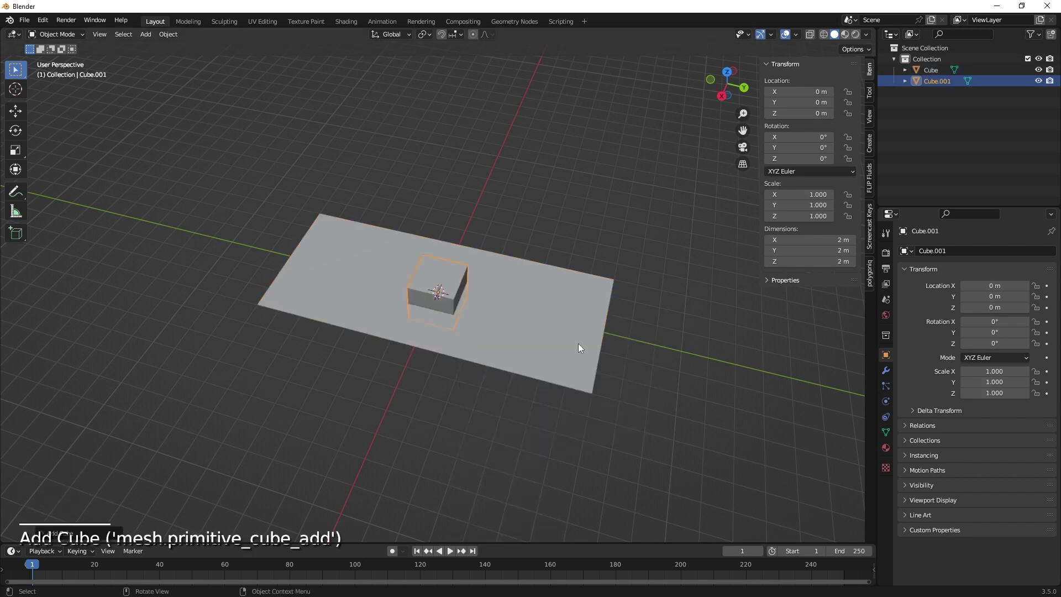
- Set the new cube's dimensions to X 0.15 m, Y 0.15 m and Z 3.9 m to form a post
left_click(816, 266)
type("3.9")
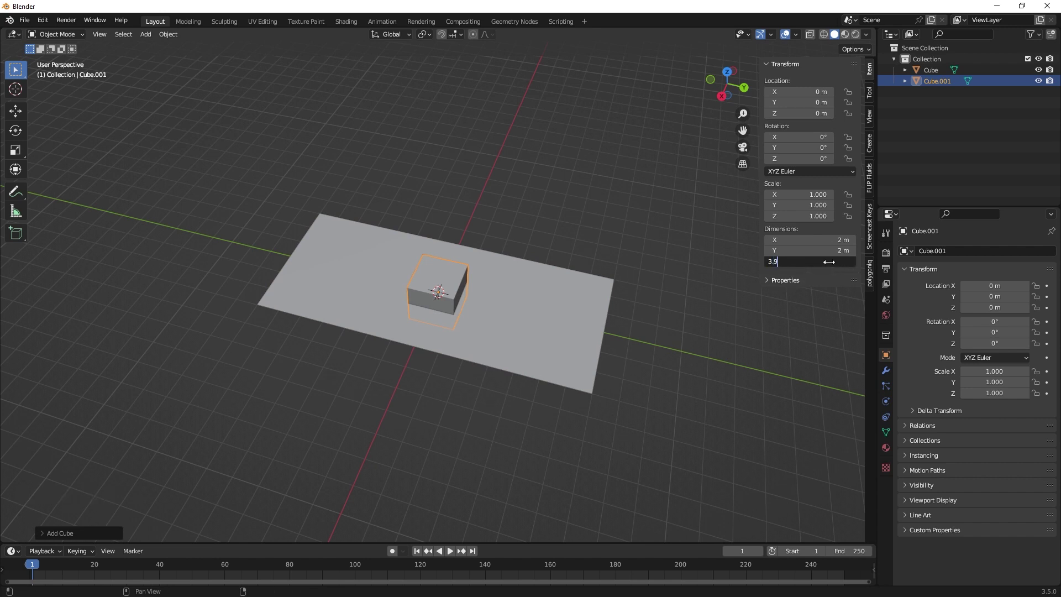
key("Return")
left_click(839, 251)
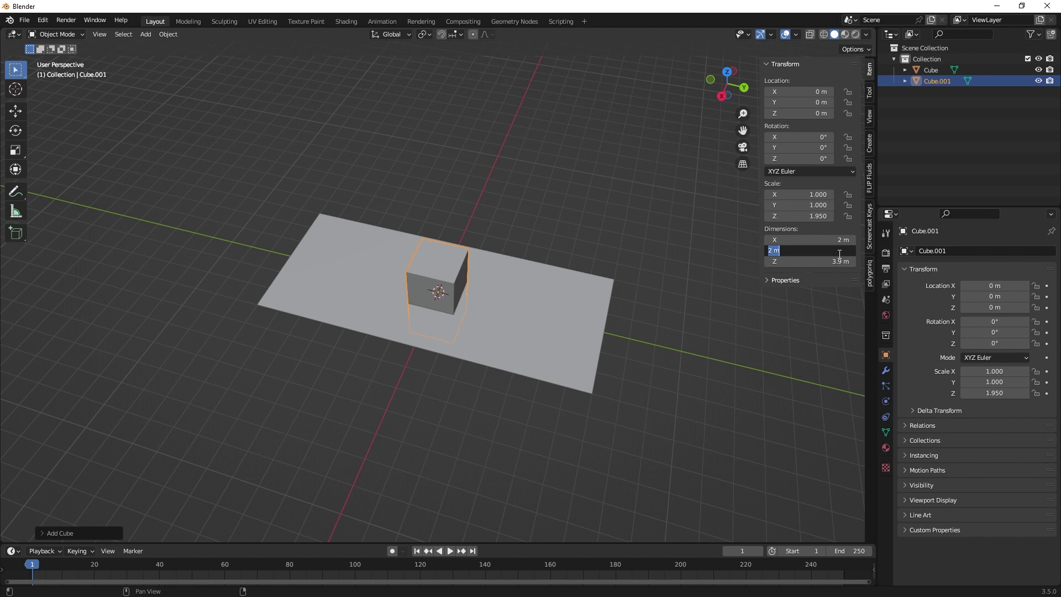
type("0.15")
key("Return")
left_click(837, 242)
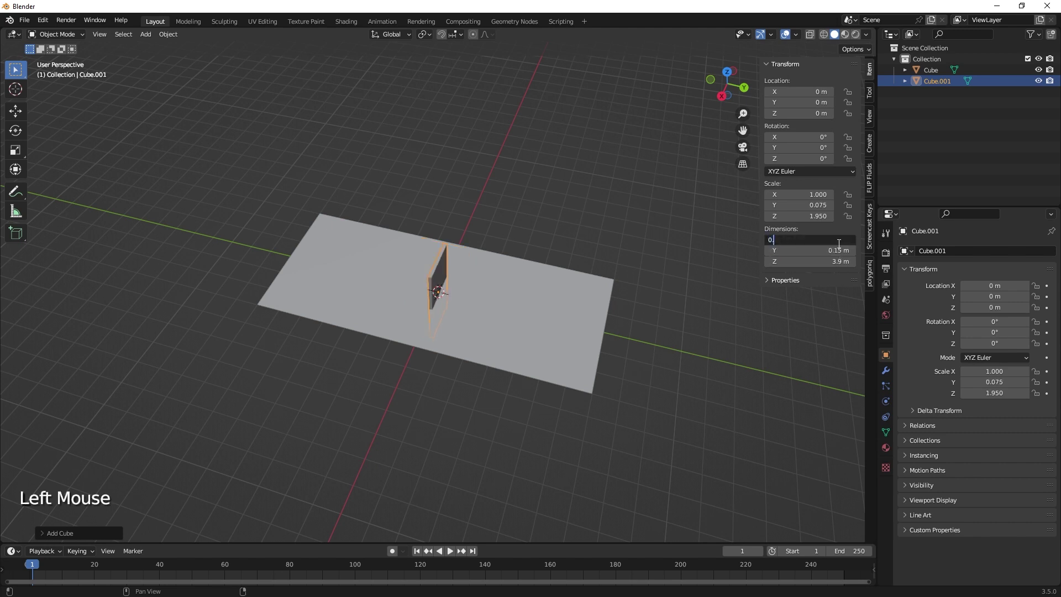
type("0.15")
key("Return")
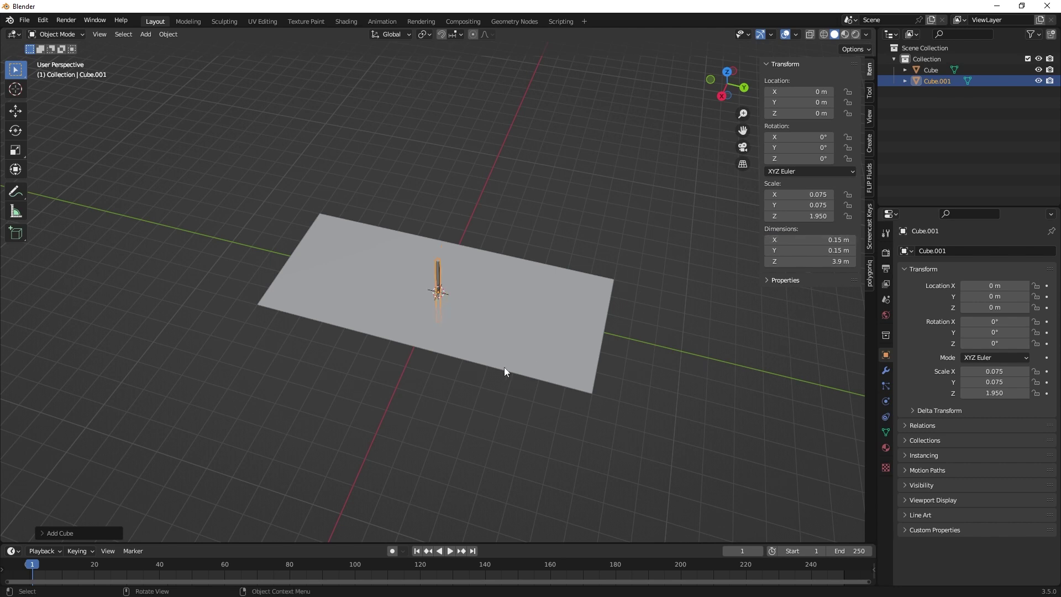
- Raise the post along Z to about 1.91 m so that it stands on the slab
scroll(503, 396, "up", 3)
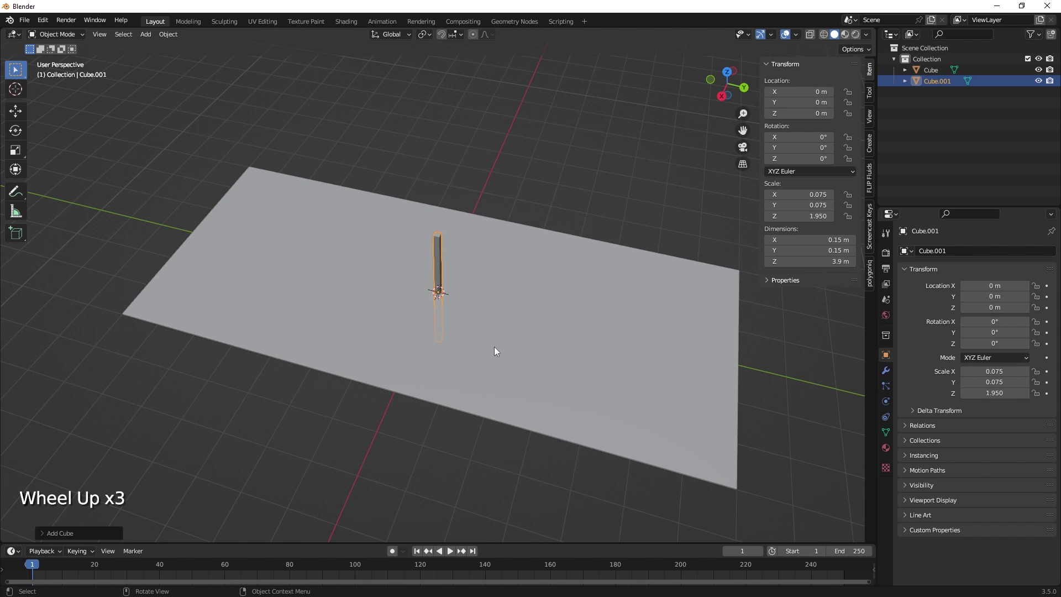
left_click(438, 249)
left_click(15, 169)
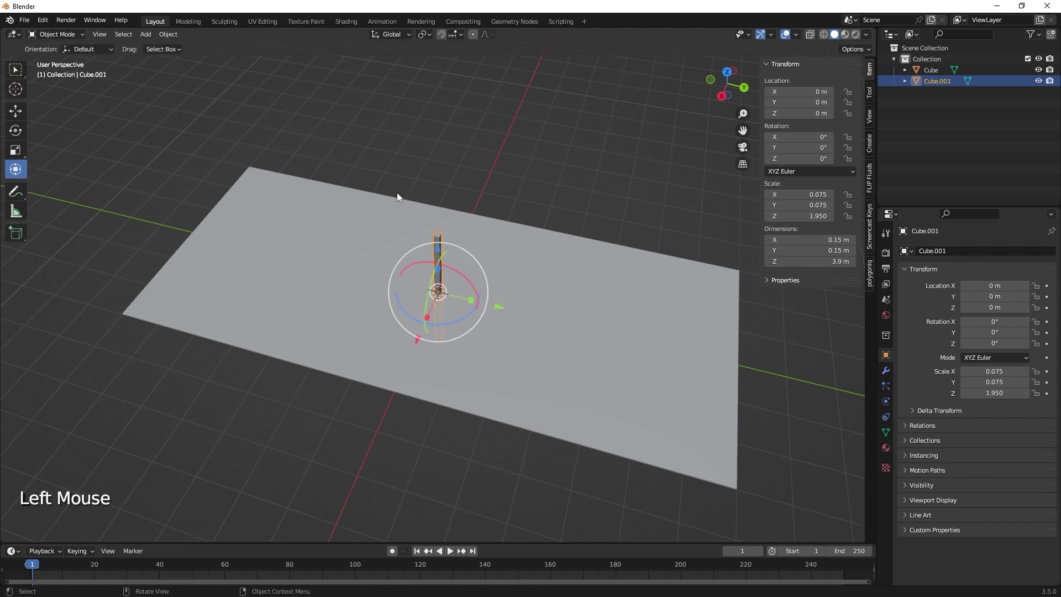
left_click_drag(439, 250, 421, 144)
- Enable vertex snapping and move the post to a slab corner at about X -2.88 m and Y 6.925 m
left_click(443, 34)
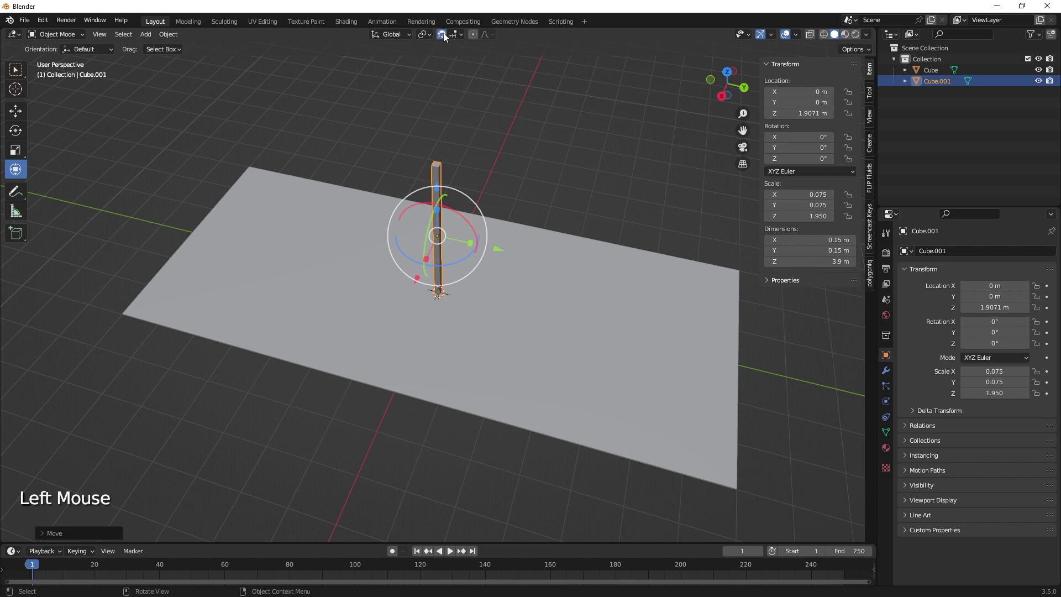
left_click(461, 34)
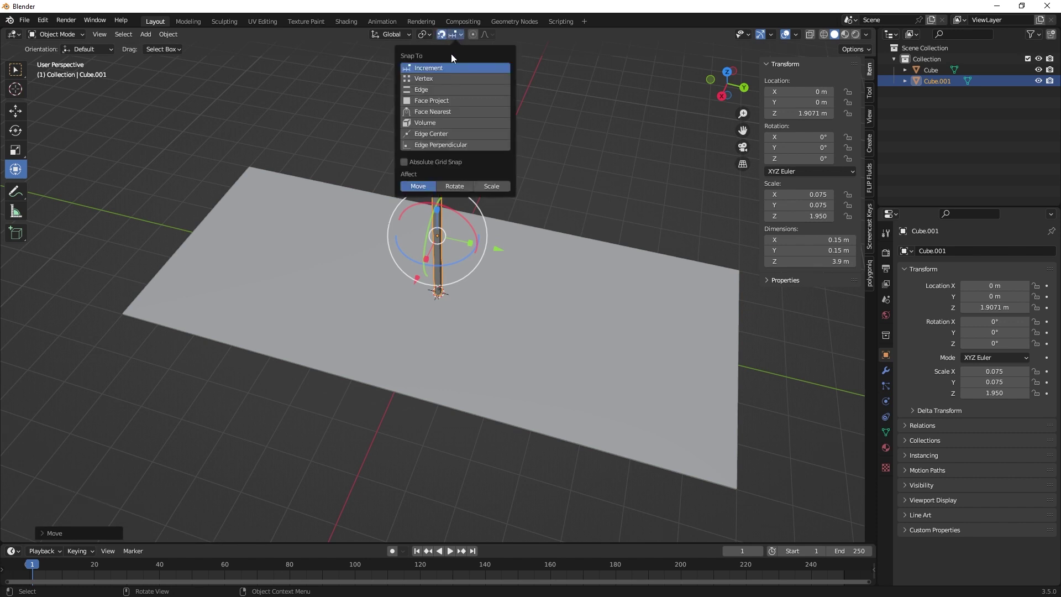
left_click(423, 79)
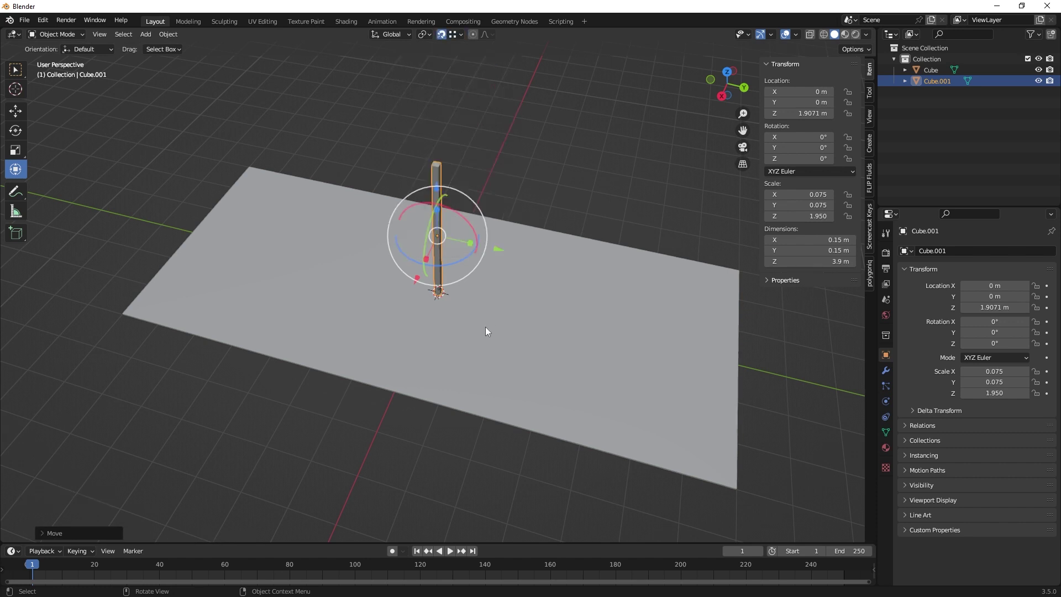
middle_click_drag(531, 334, 248, 354, "shift")
left_click_drag(126, 304, 195, 220)
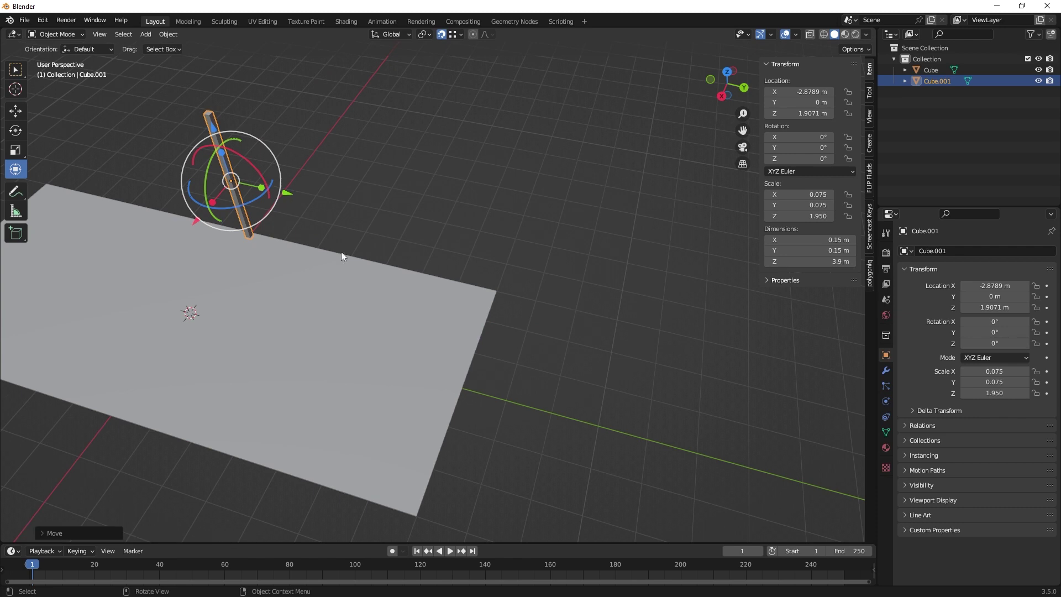
key("g")
key("y")
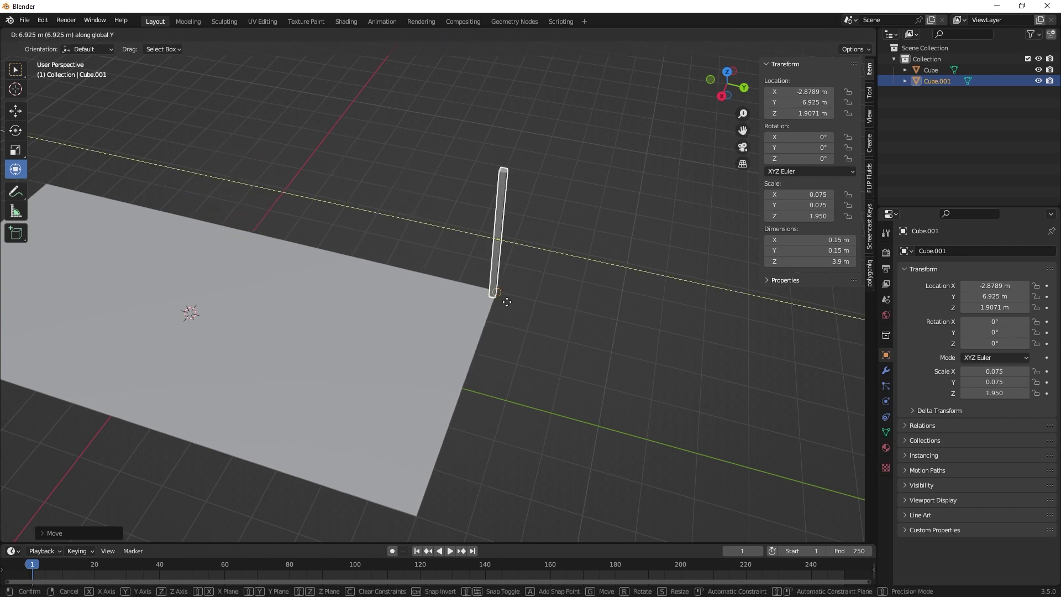
left_click(502, 296)
- Give the post a new material with the image texture RAW-OAK2.jpg as its base color
middle_click_drag(529, 337, 580, 396)
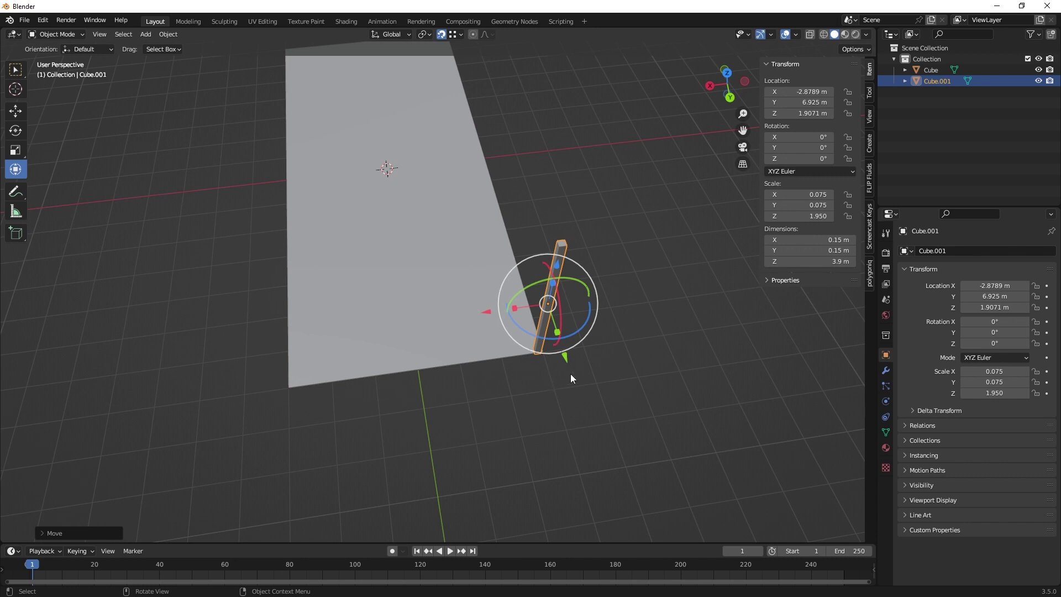
key("shift")
left_click(889, 448)
left_click(988, 298)
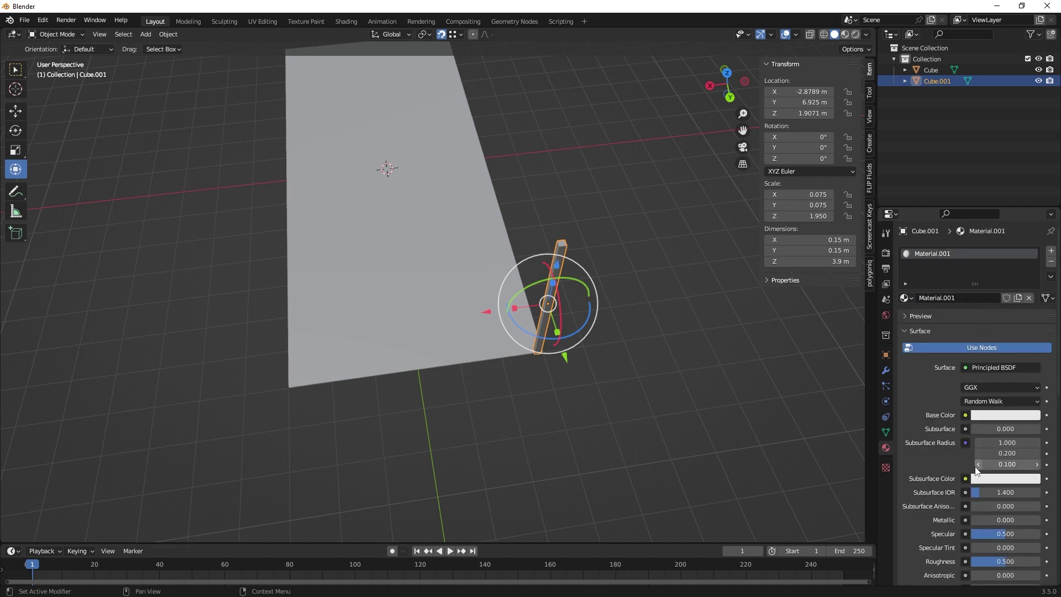
left_click(966, 415)
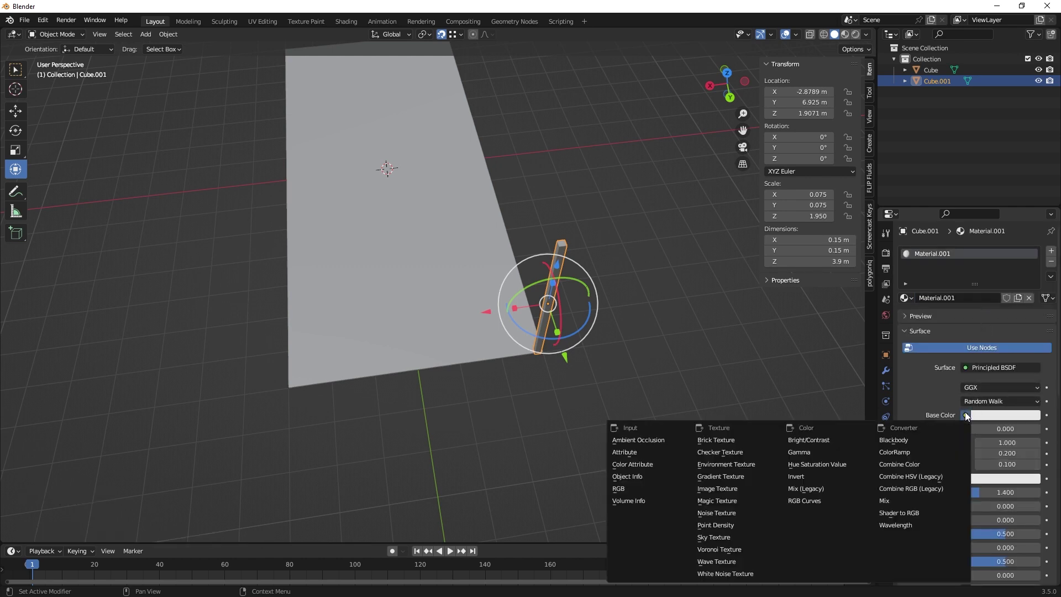
left_click(727, 489)
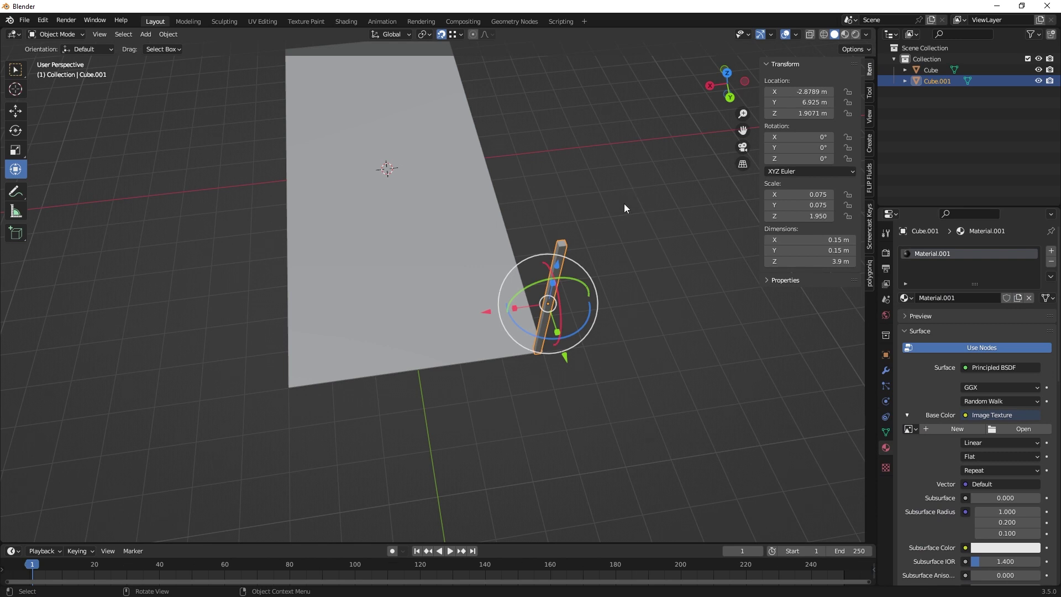
left_click(1014, 428)
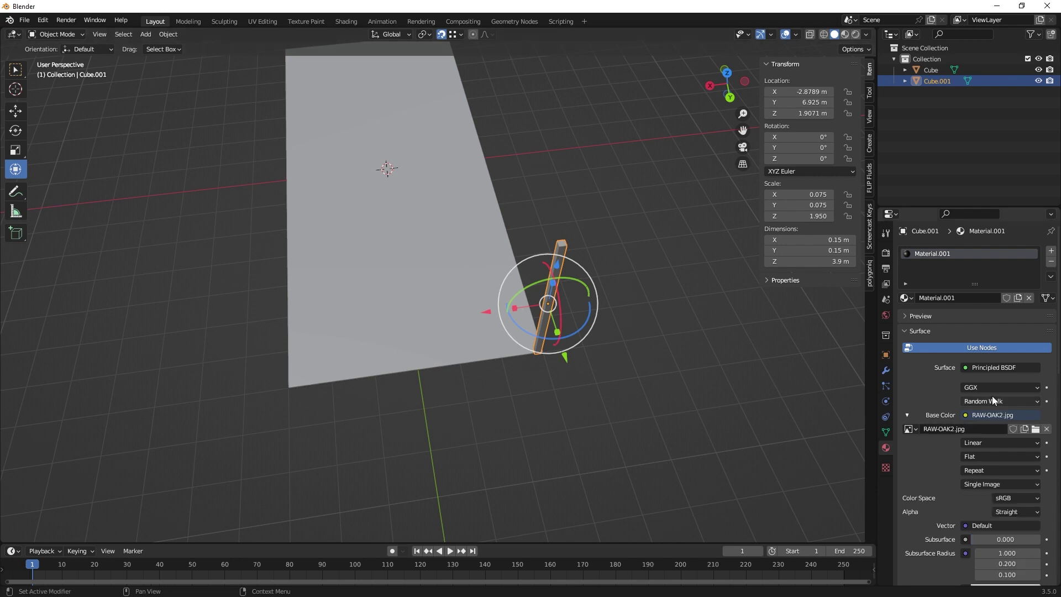
- Display the scene in material preview shading and view the oak post up close at the slab corner
left_click(845, 35)
mouse_move(599, 251)
middle_mouse_down()
mouse_move(595, 280)
mouse_move(611, 277)
middle_mouse_up()
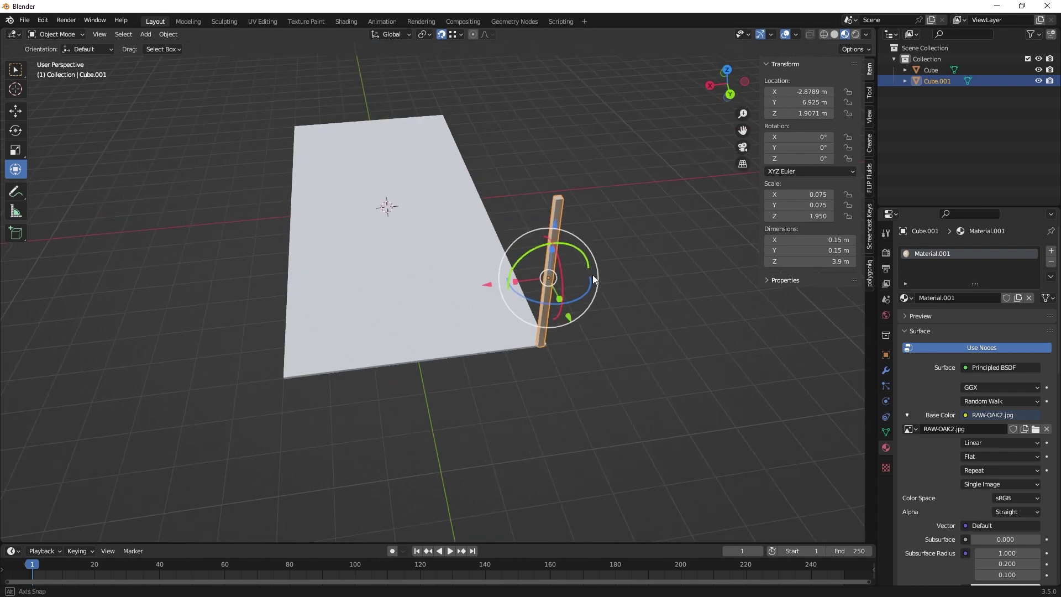
middle_click_drag(665, 337, 551, 409)
scroll(553, 410, "up", 2)
scroll(563, 408, "up", 2)
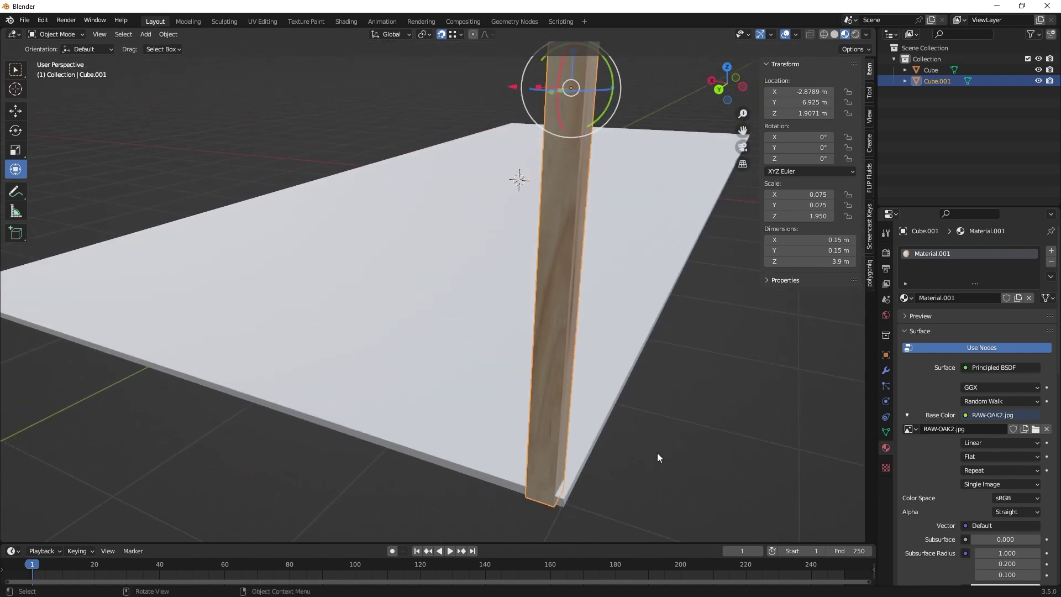
- Try to snap the post along Y to the slab's corner vertex
key("g")
key("y")
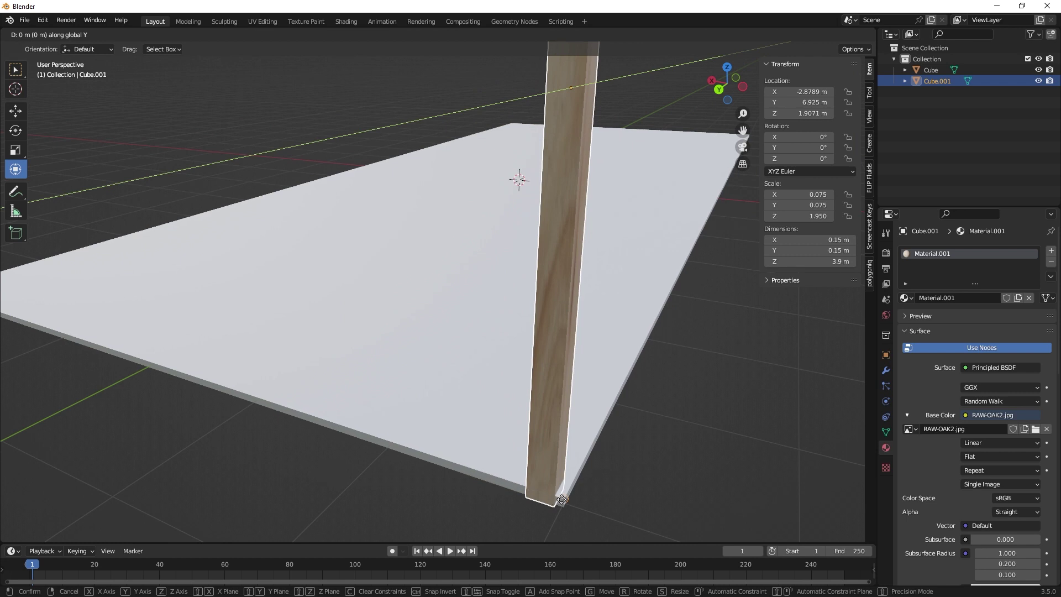
left_click(562, 500)
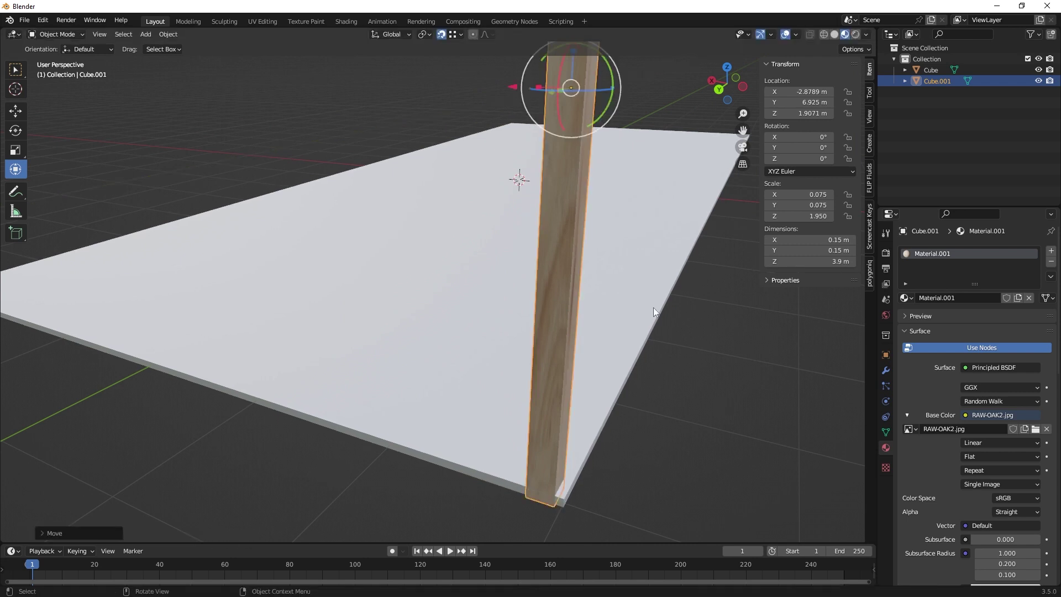
- Change the snap target to Edge and align the post with the slab's edges, moving it along X to -2.925 m
left_click(460, 35)
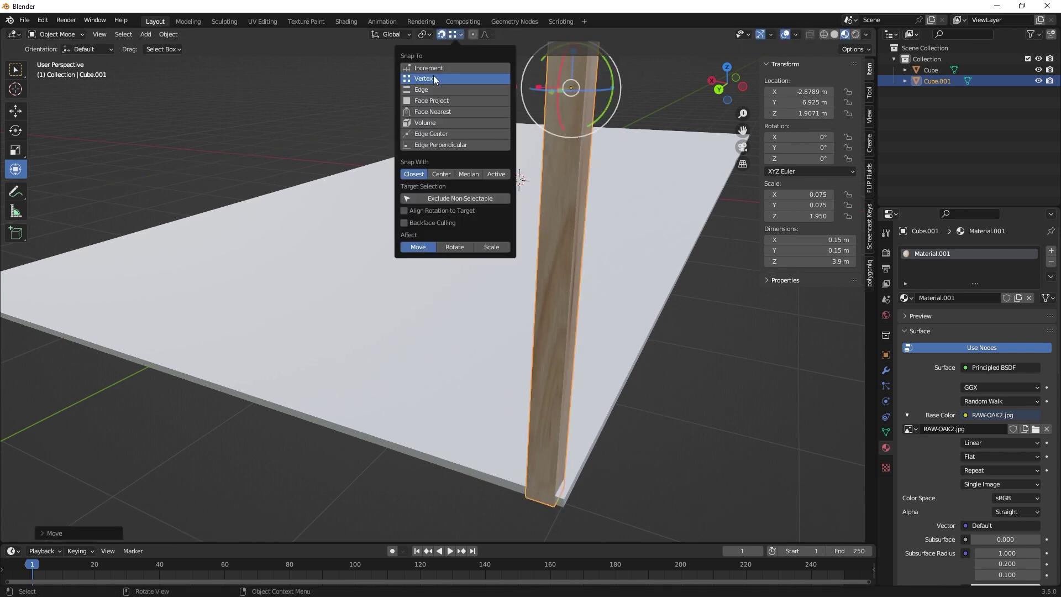
left_click(434, 90)
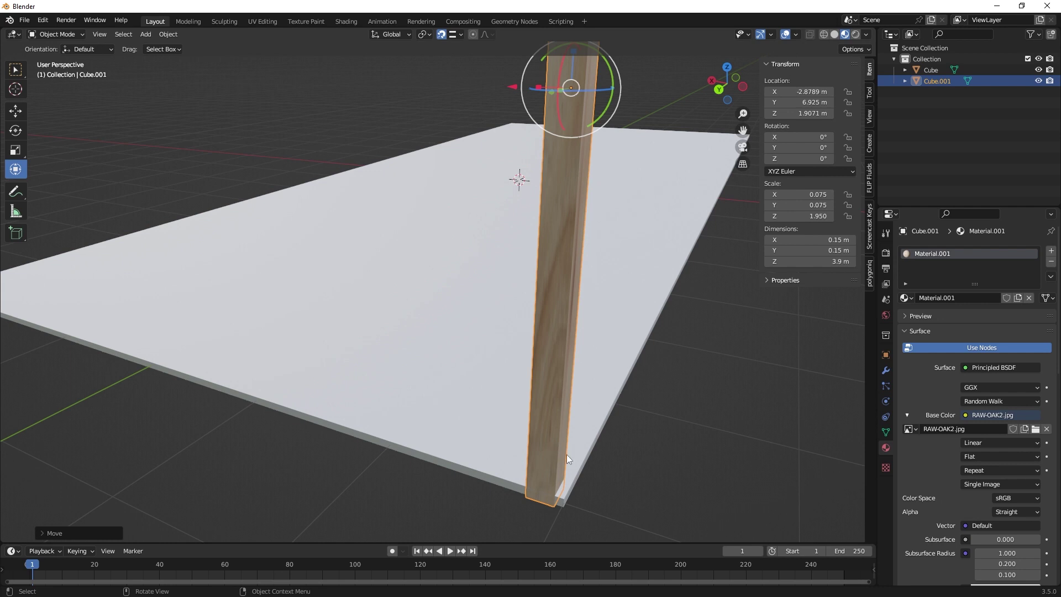
key("g")
key("y")
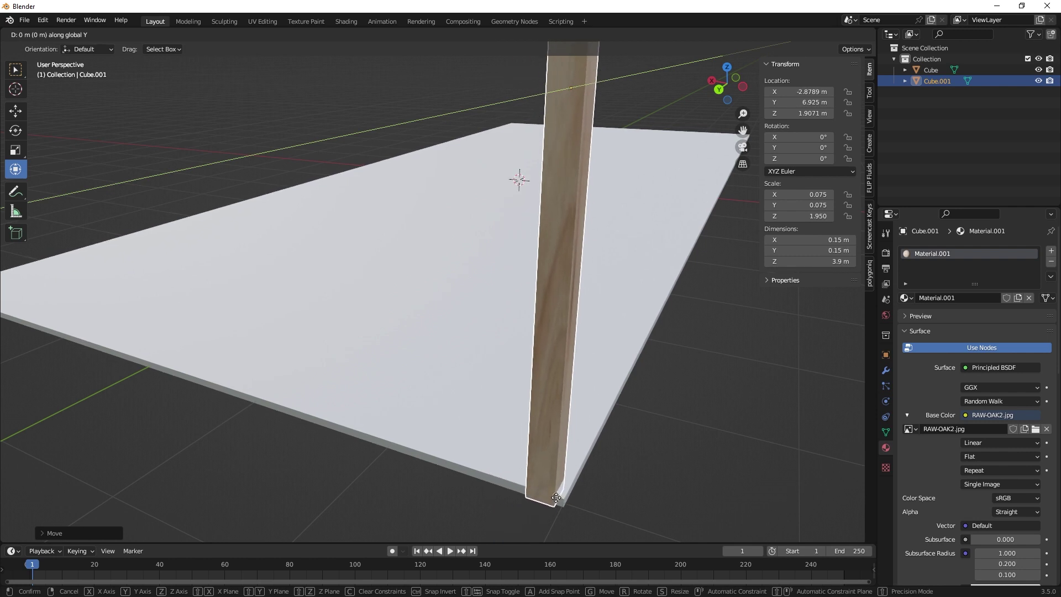
left_click(558, 501)
key("g")
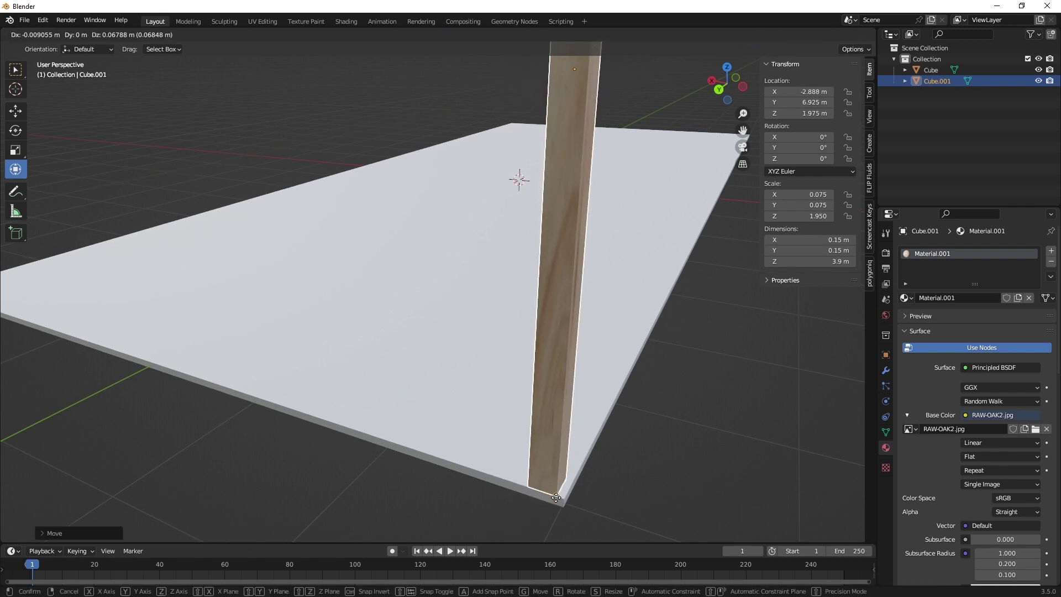
key("x")
left_click(575, 494)
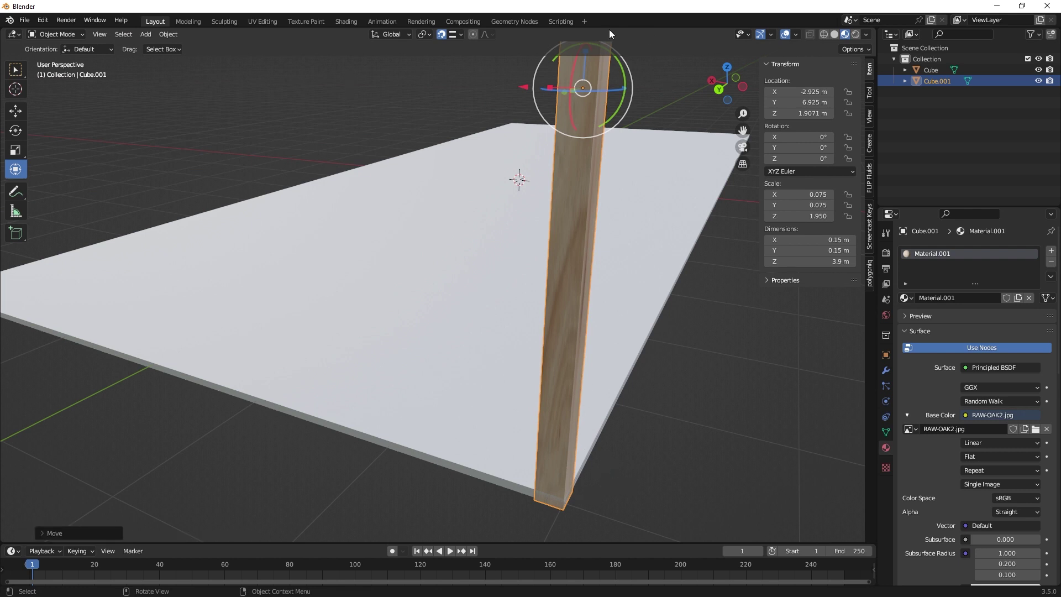
- Set the snap target back to Vertex and raise the post along Z to 1.975 m, onto the slab's top face
left_click(459, 35)
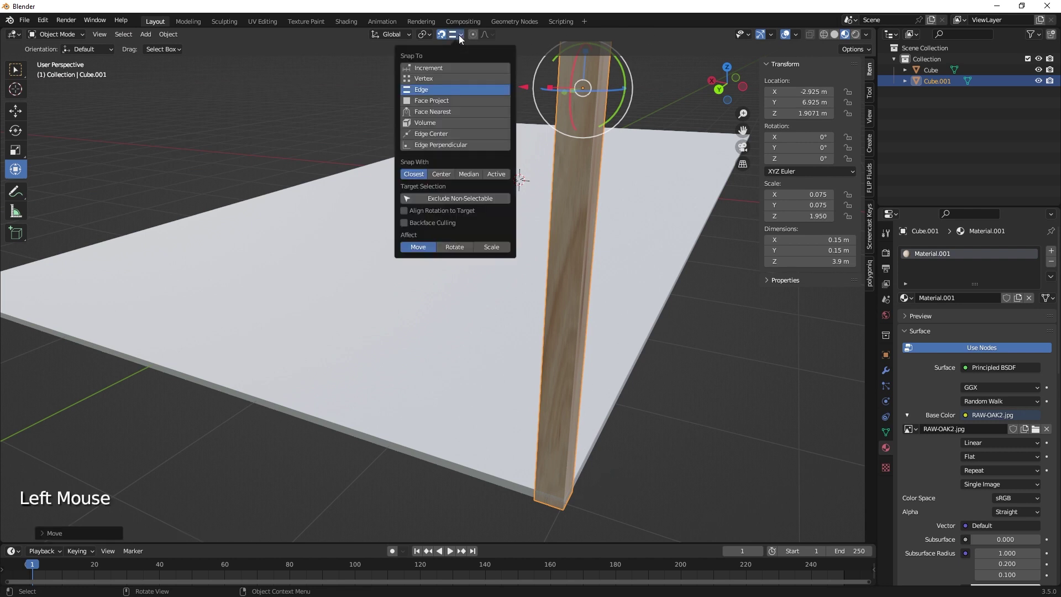
left_click(428, 78)
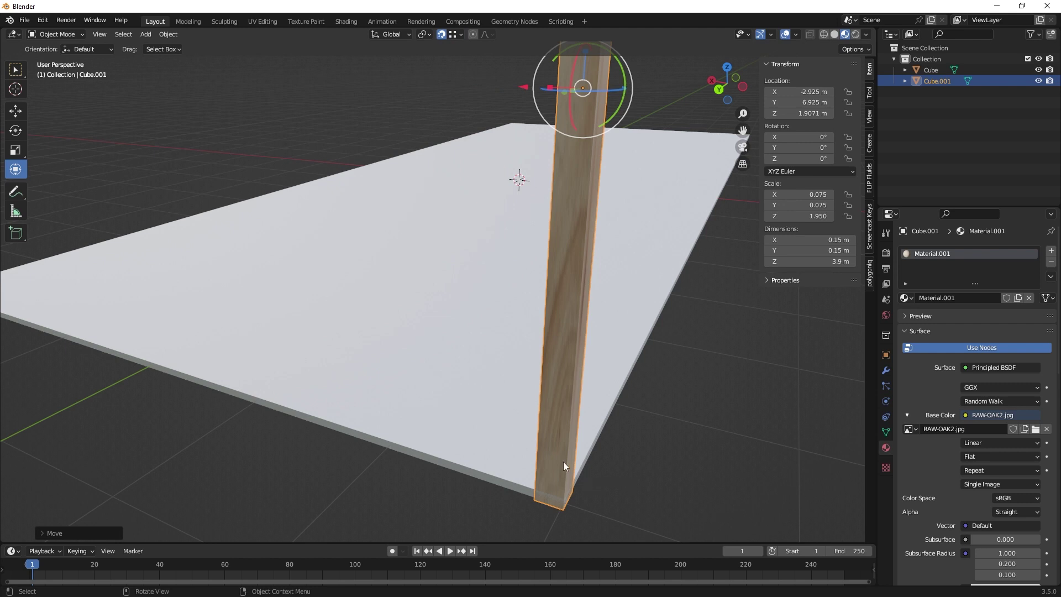
key("g")
key("z")
left_click(578, 498)
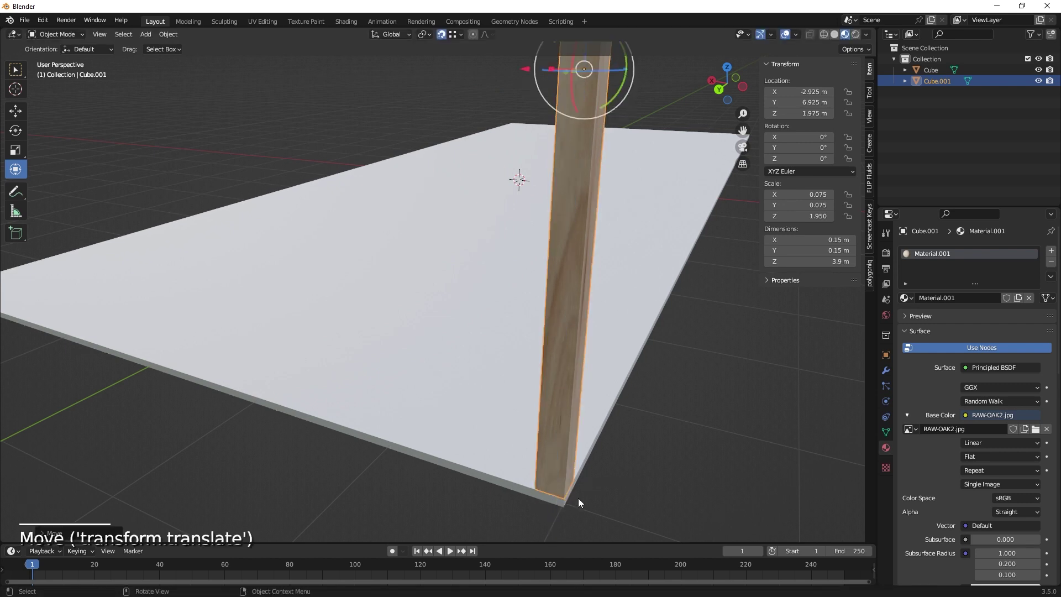
- Duplicate the post along X to the other corner of the same short slab edge, at X 2.925 m
scroll(586, 475, "down", 2)
middle_click_drag(555, 457, 635, 432)
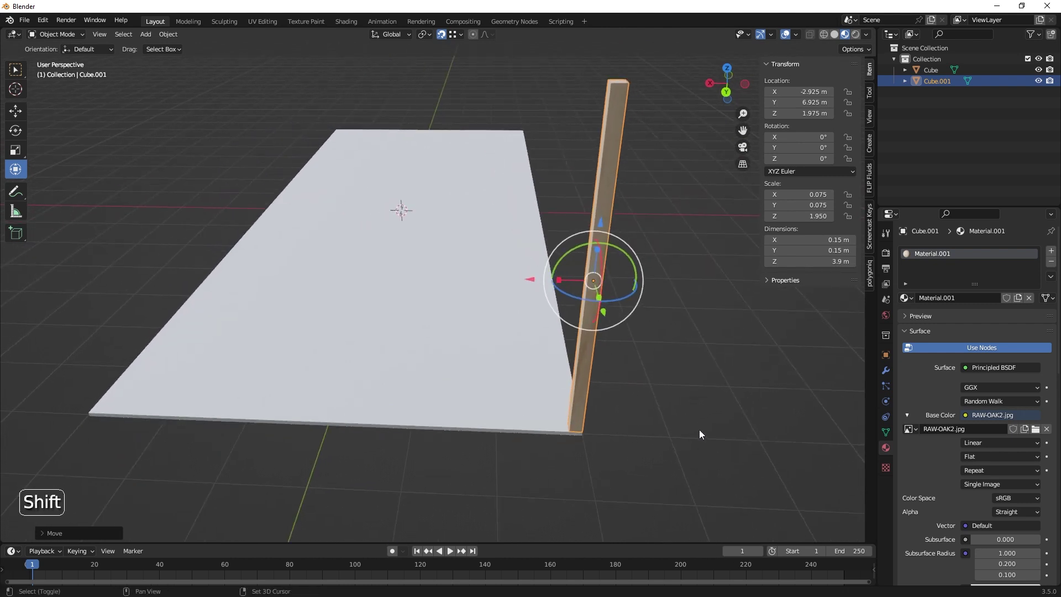
key("shift+g")
key("shift+d")
key("x")
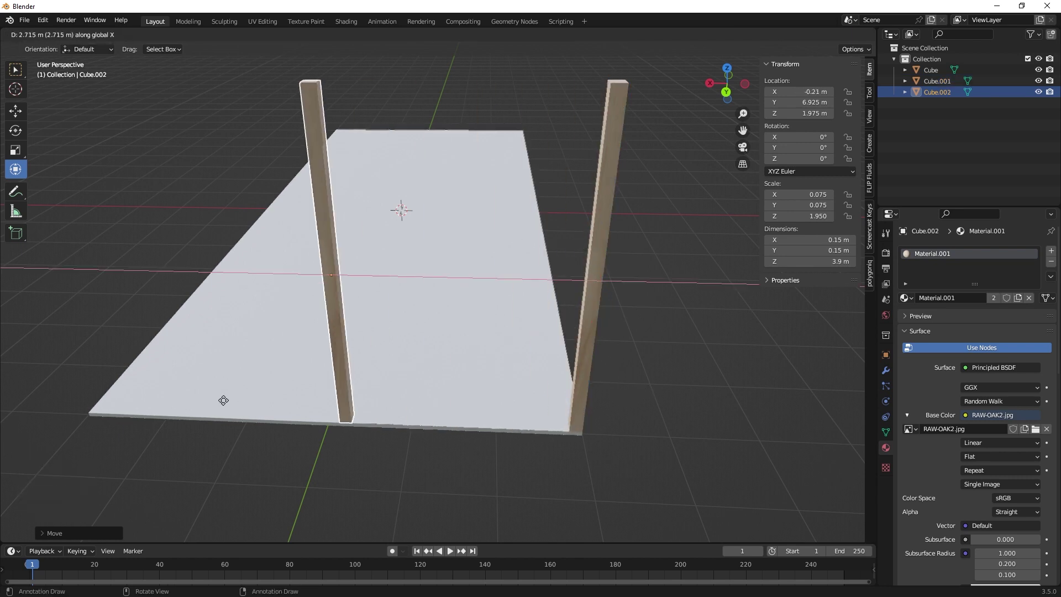
left_click(93, 421)
- Duplicate both posts along Y to the corners of the opposite short slab edge, at Y -6.925 m
mouse_move(349, 391)
middle_mouse_down()
mouse_move(371, 410)
mouse_move(334, 403)
middle_mouse_up()
scroll(334, 402, "down", 2)
middle_click_drag(420, 384, 270, 403, "shift")
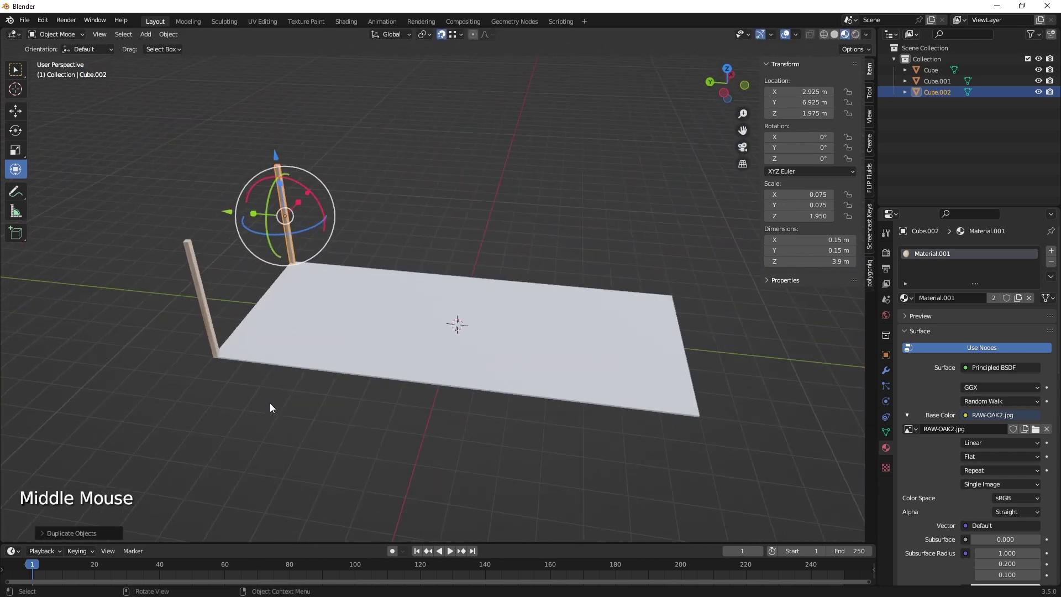
left_click(215, 338, "shift")
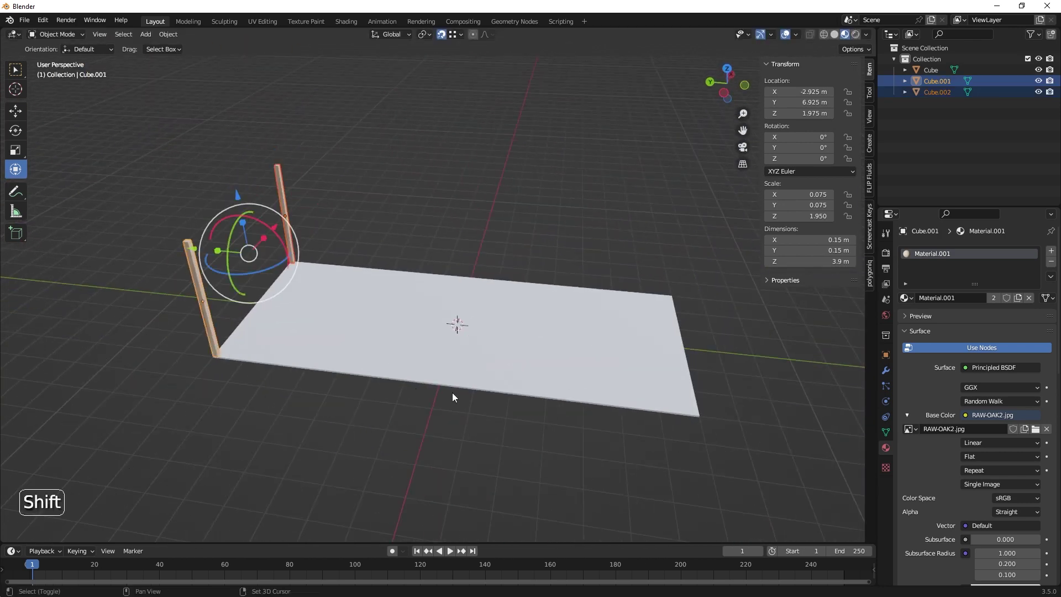
key("shift+d")
key("y")
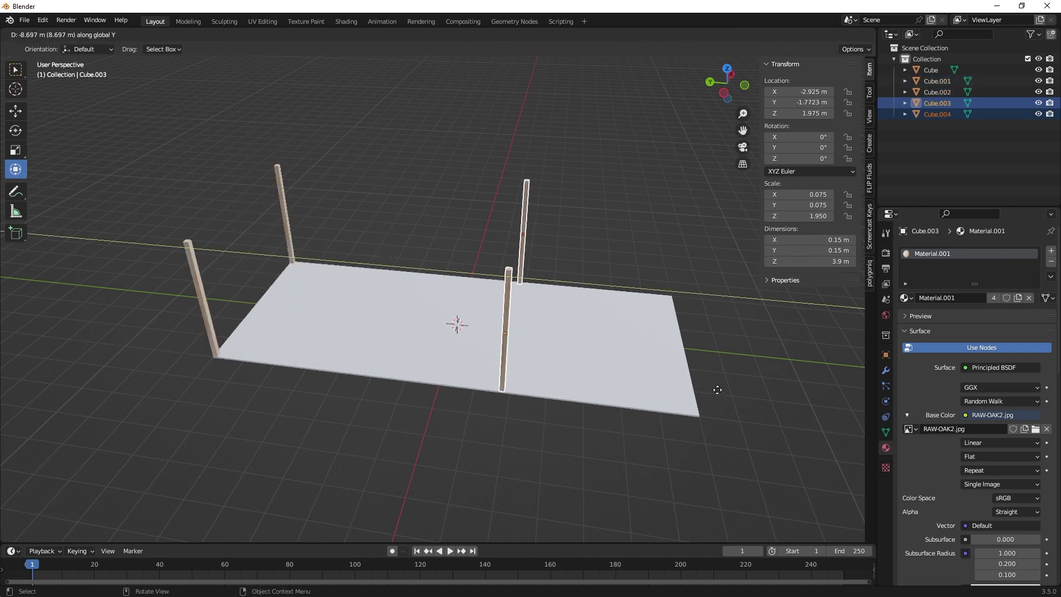
left_click(698, 418)
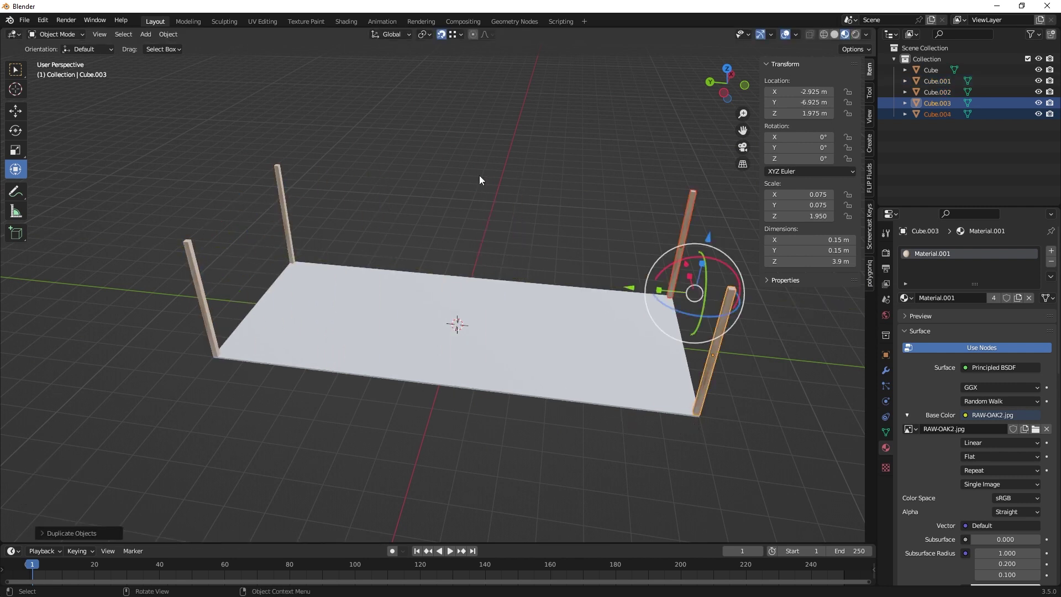
- Turn snapping off and duplicate the two selected posts along Y to the middle of the slab, at about Y 0.02 m
left_click(443, 36)
middle_click_drag(509, 357, 699, 392)
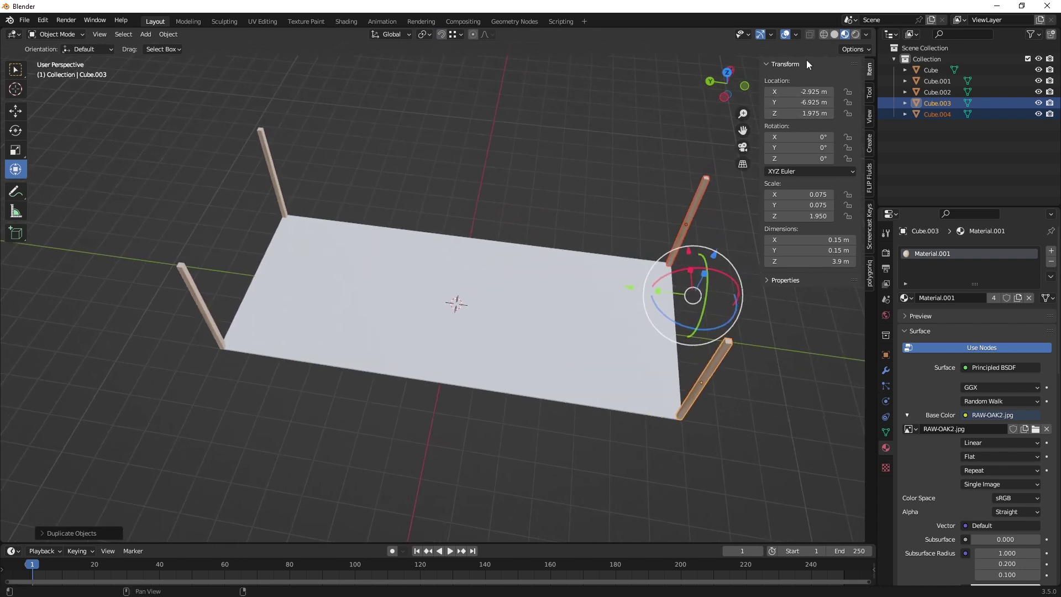
left_click(728, 81)
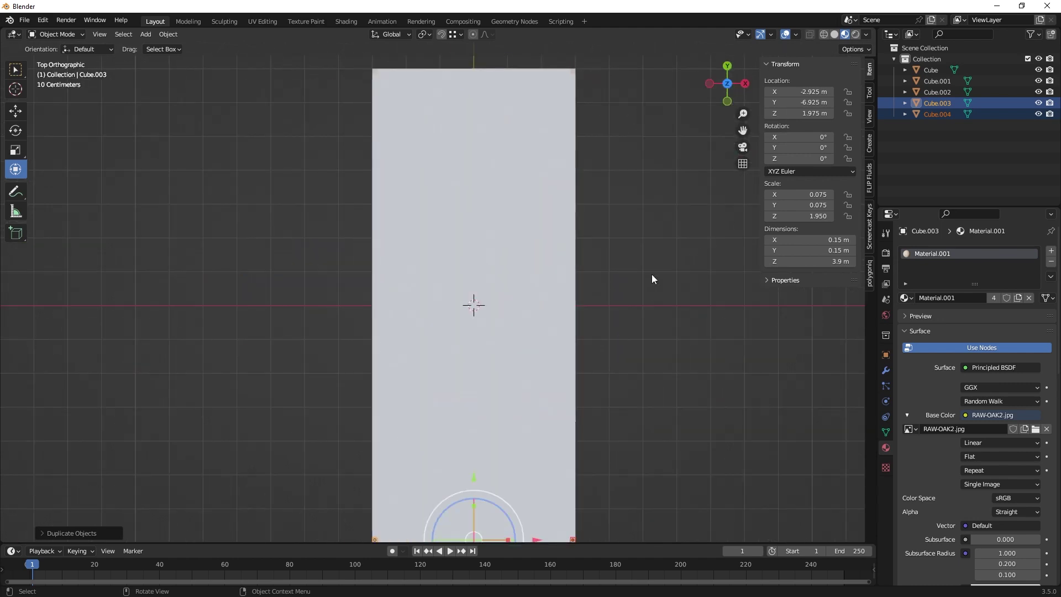
scroll(646, 303, "down", 2)
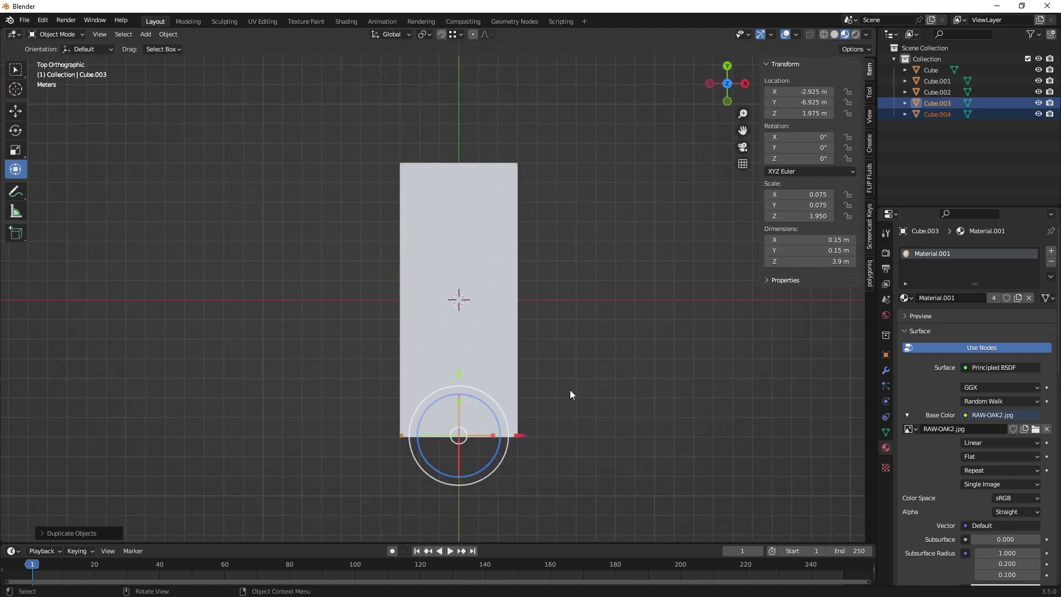
middle_click_drag(530, 440, 576, 427)
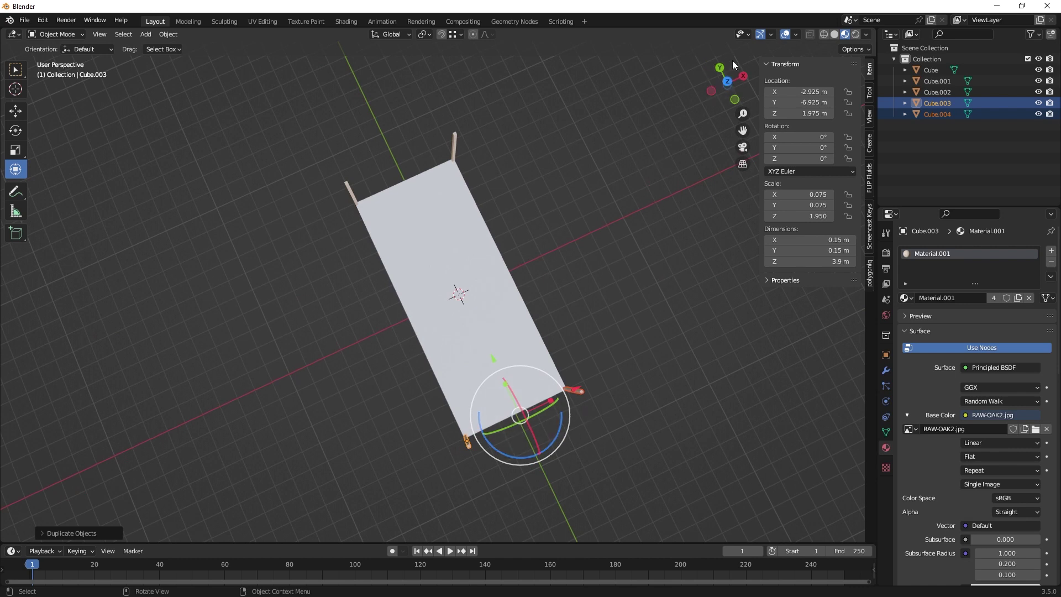
middle_click_drag(582, 258, 674, 243)
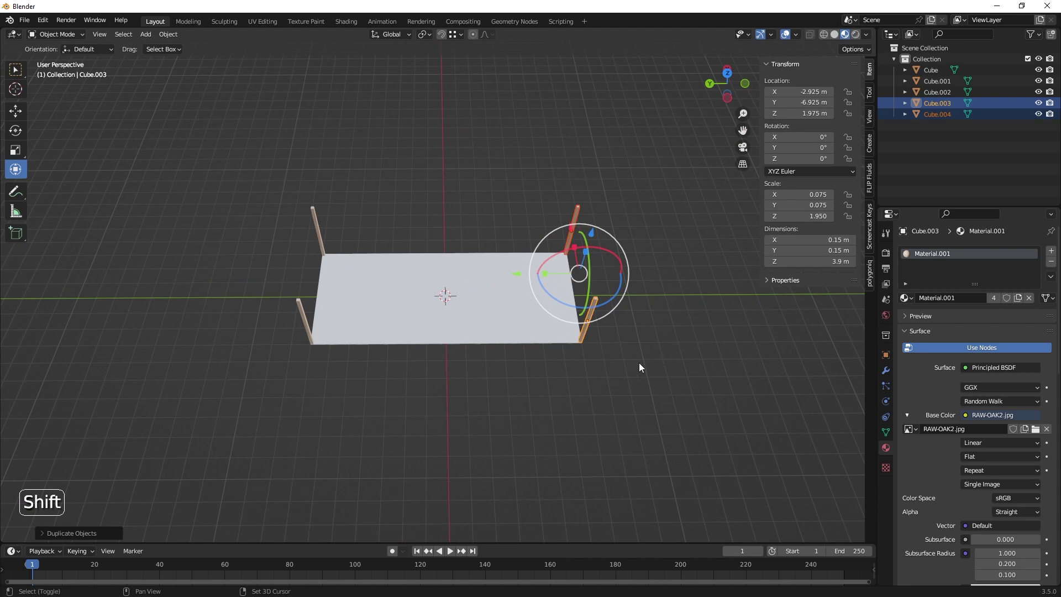
key("shift+d")
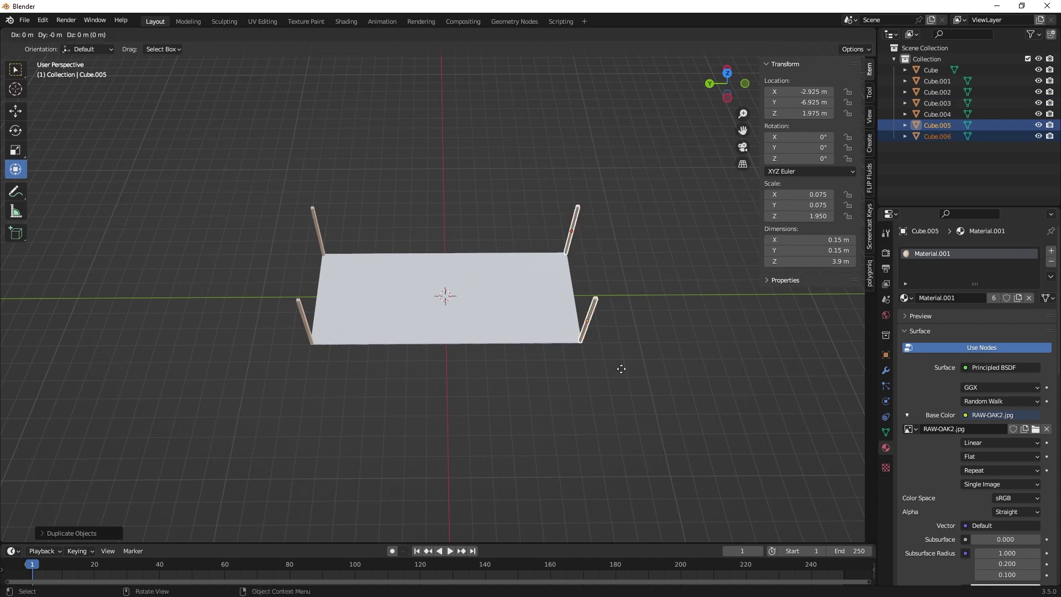
key("y")
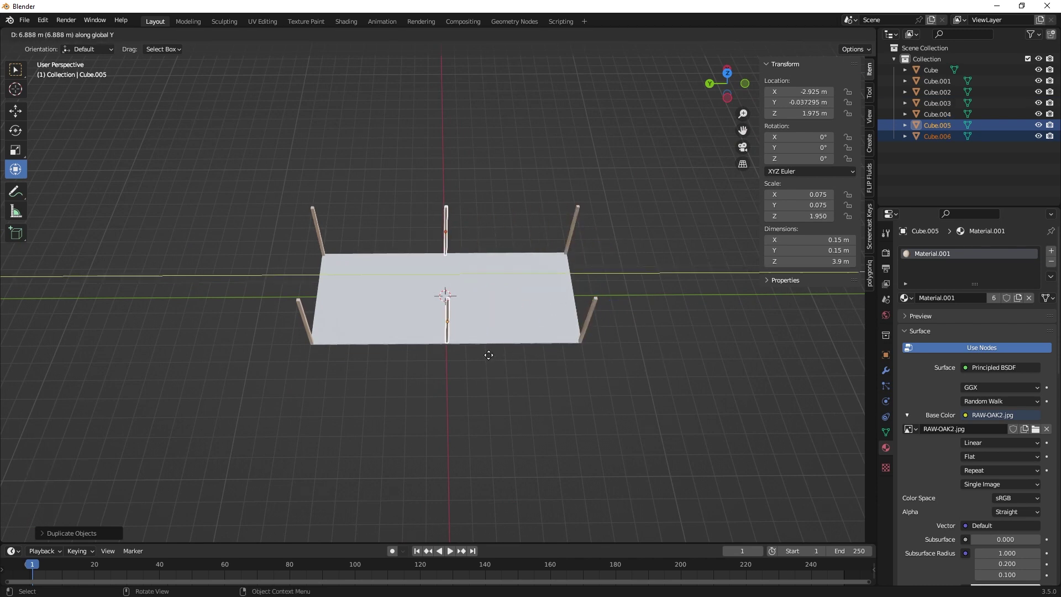
left_click(490, 357)
- Duplicate the middle pair of posts along Y to about -3.65 m, and duplicate that pair to about 3.26 m
key("shift")
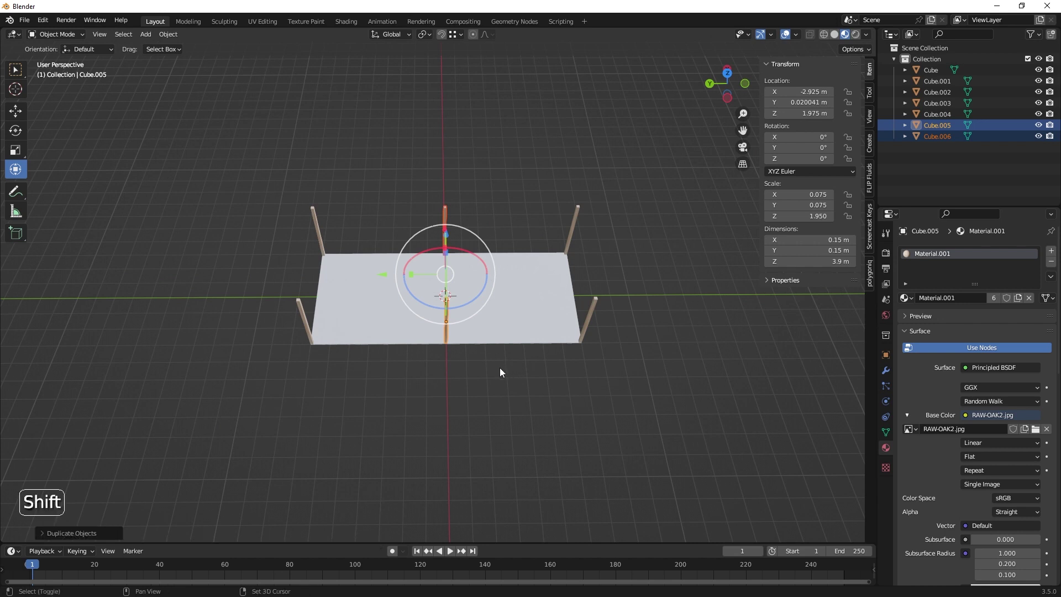
key("shift+d")
key("y")
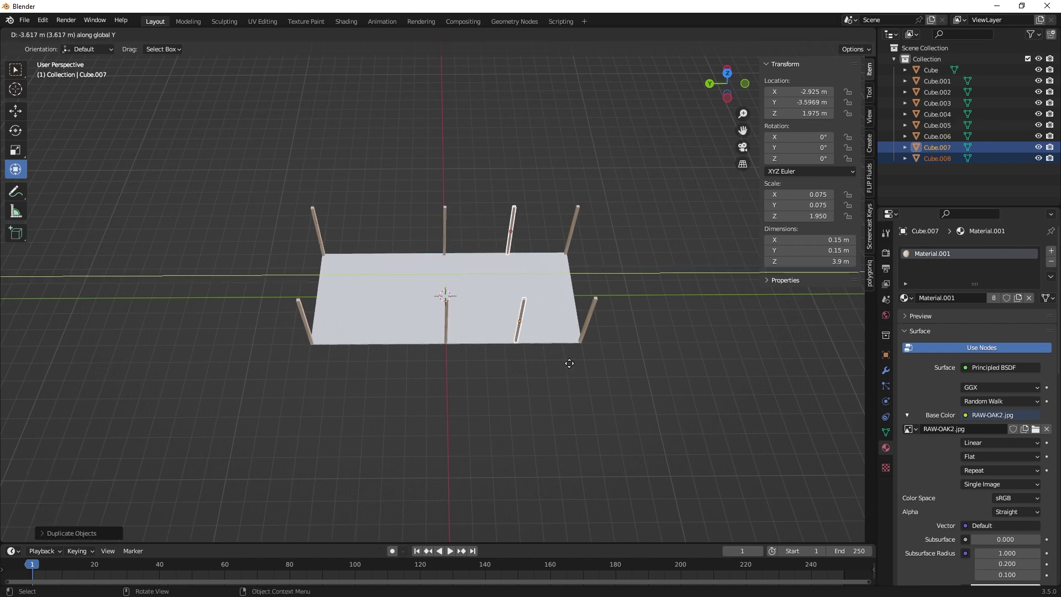
left_click(569, 363)
key("shift+d")
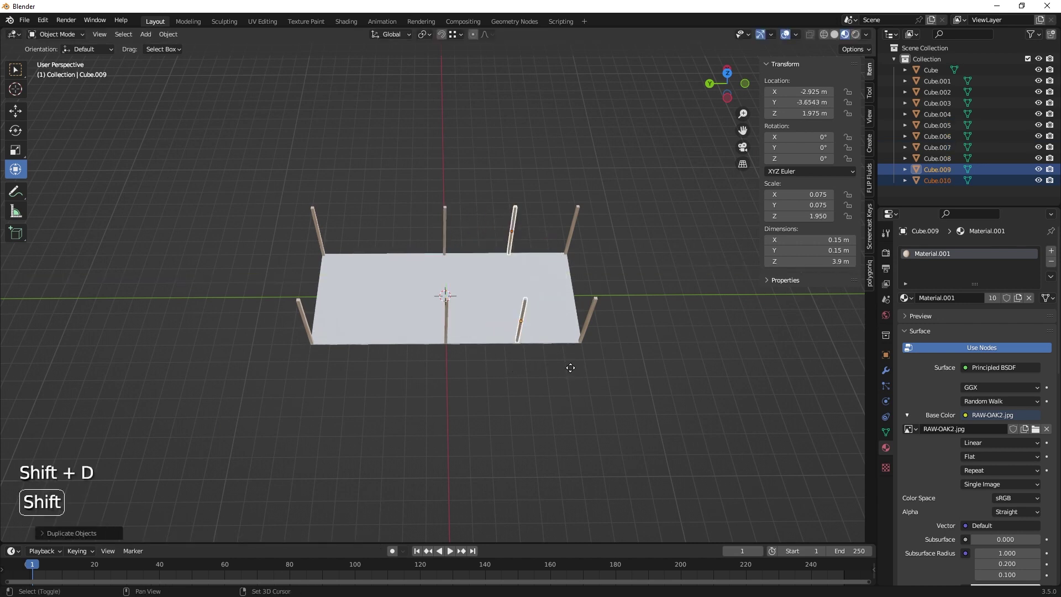
key("y")
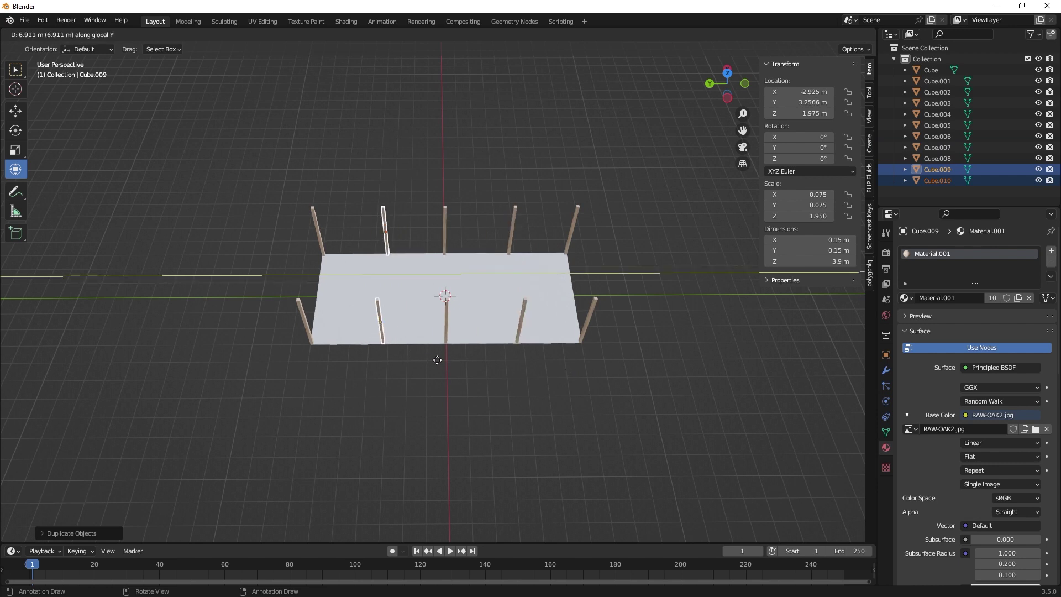
left_click(439, 359)
- Shift the selected pair of posts along Y to about 3.5 m to even out the spacing
middle_click_drag(486, 364, 616, 327)
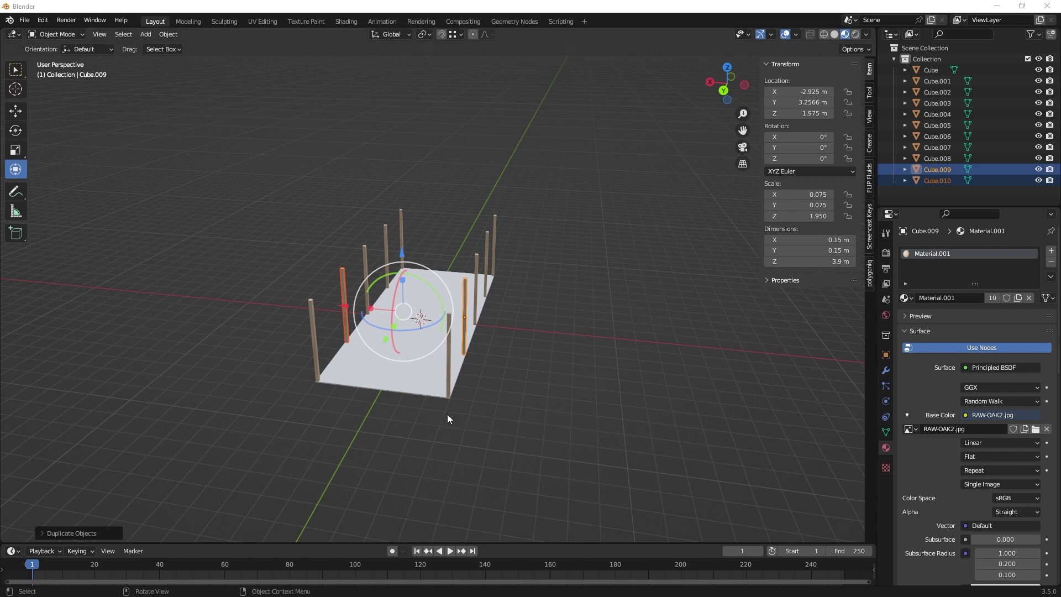
middle_click_drag(447, 419, 511, 428)
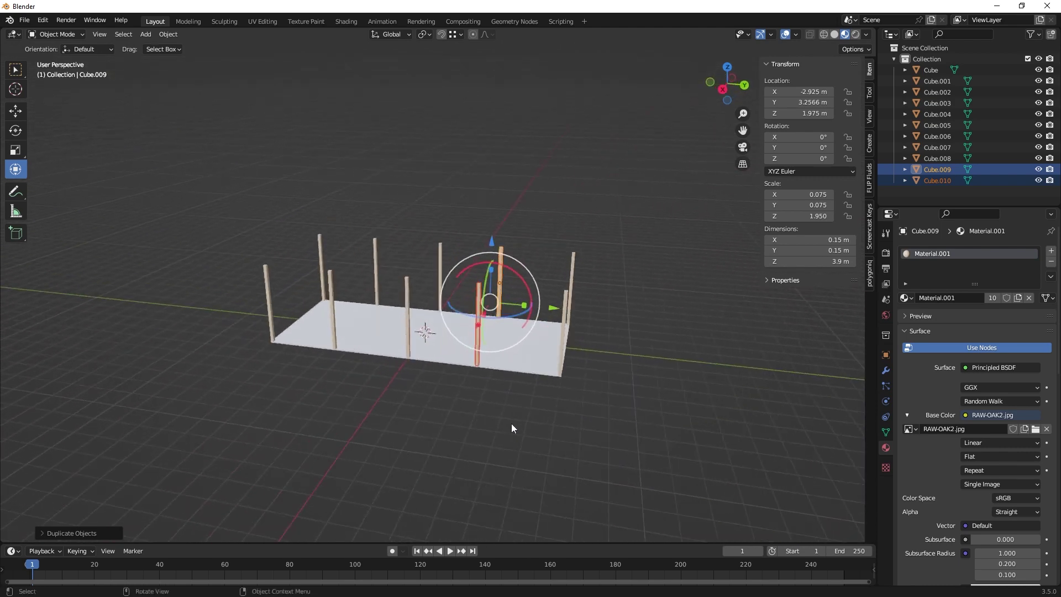
mouse_move(498, 384)
middle_mouse_down()
mouse_move(521, 367)
mouse_move(515, 378)
middle_mouse_up()
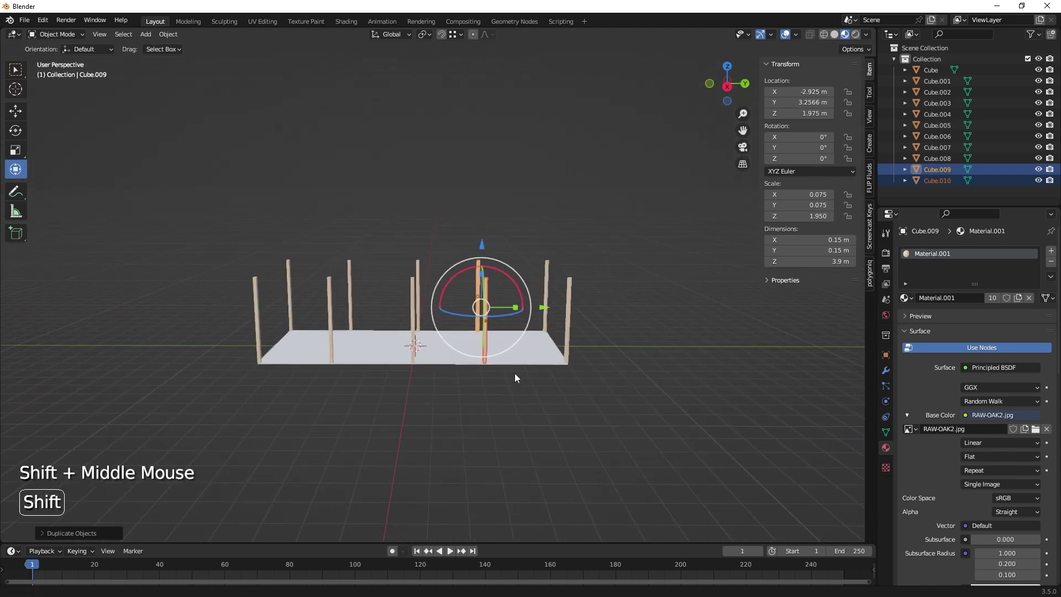
left_click_drag(545, 307, 555, 308)
- Add a cube mesh and move it along Y to about 5.24 m, between the last two pairs of posts
scroll(547, 383, "up", 3)
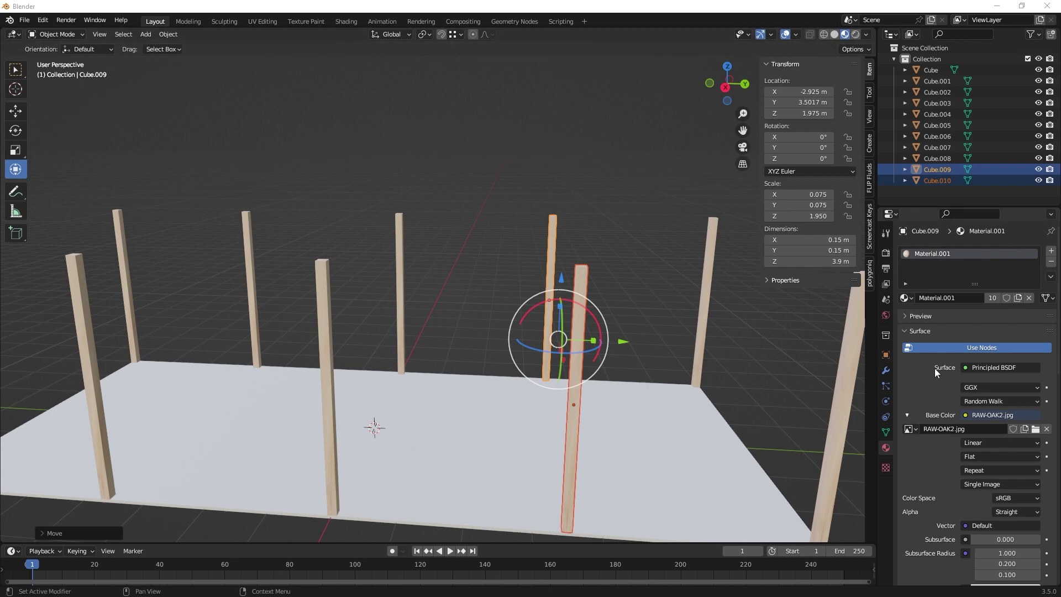
middle_click_drag(652, 460, 649, 431)
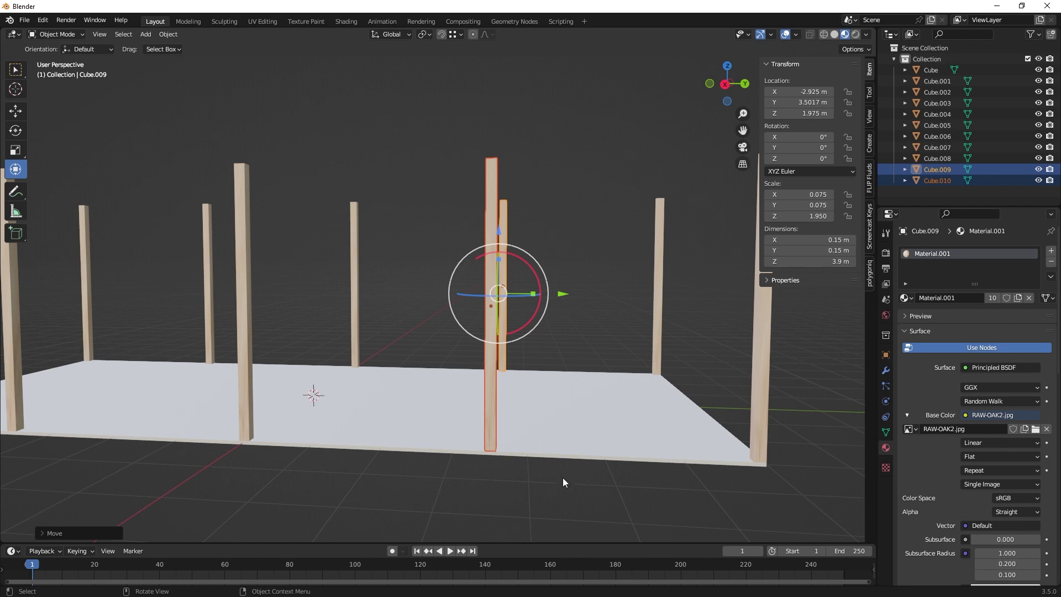
key("shift+a")
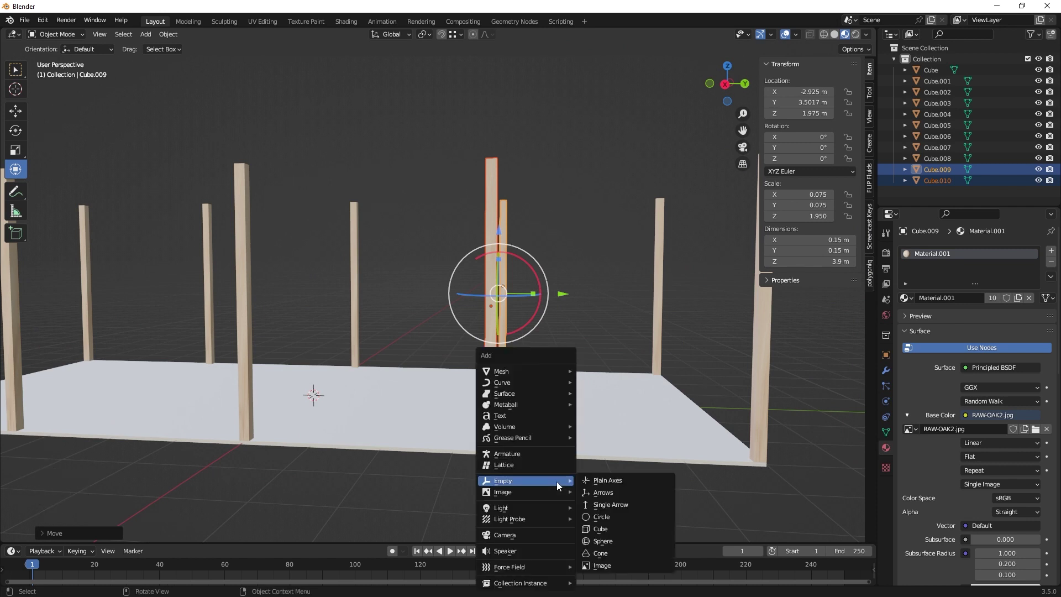
mouse_move(542, 369)
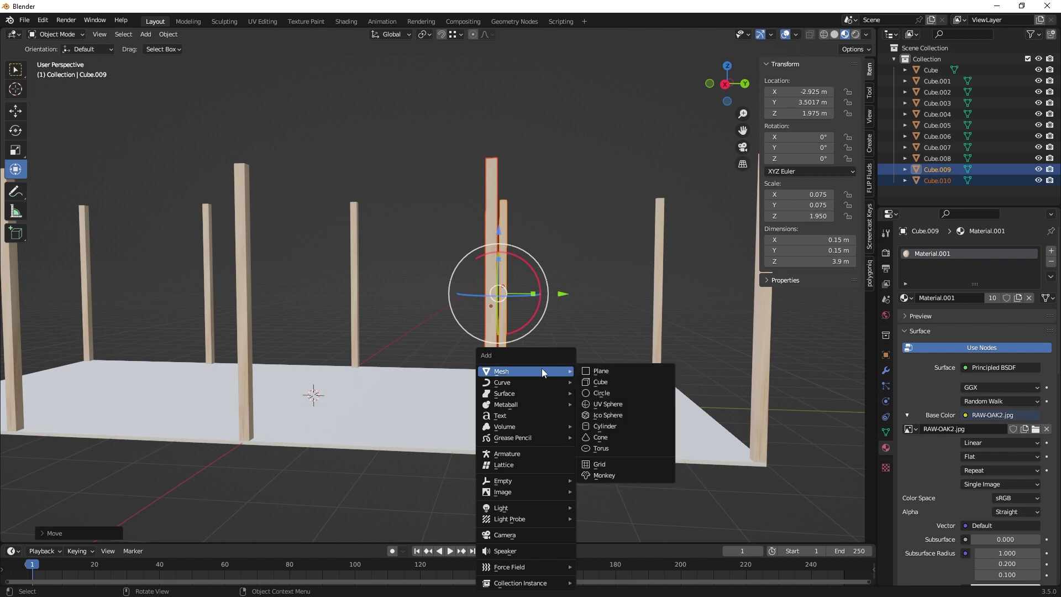
left_click(606, 382)
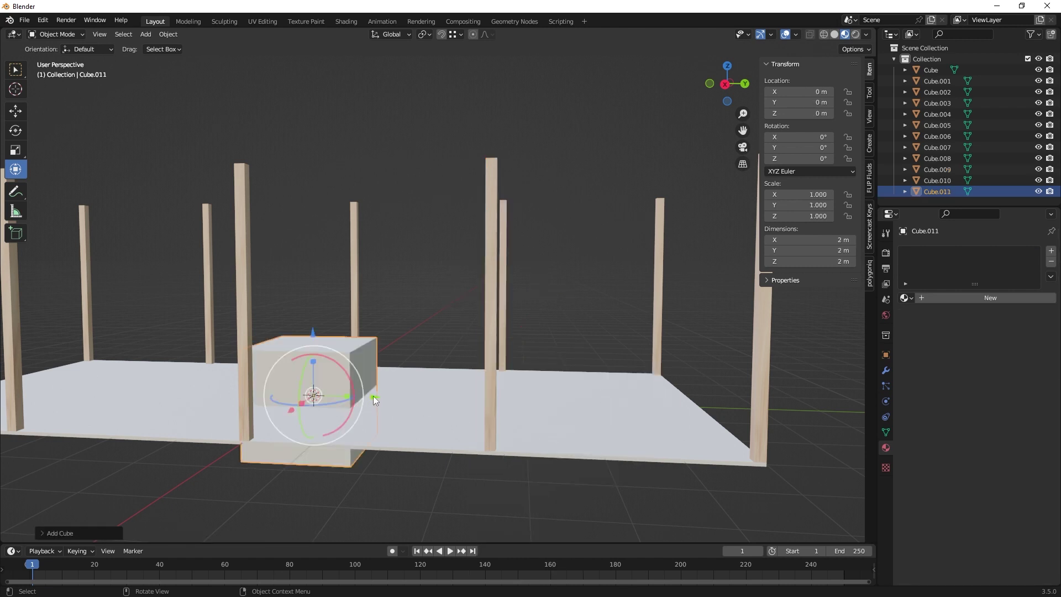
left_click_drag(373, 395, 661, 406)
middle_click_drag(681, 449, 591, 452)
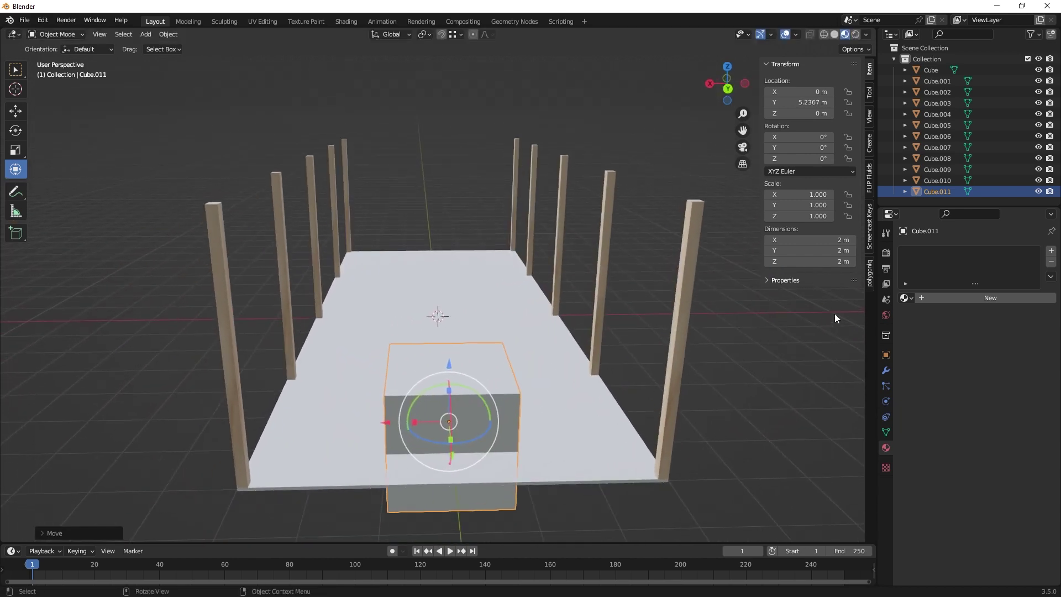
- Set the cube's X dimension to 0.2 m
left_click(843, 240)
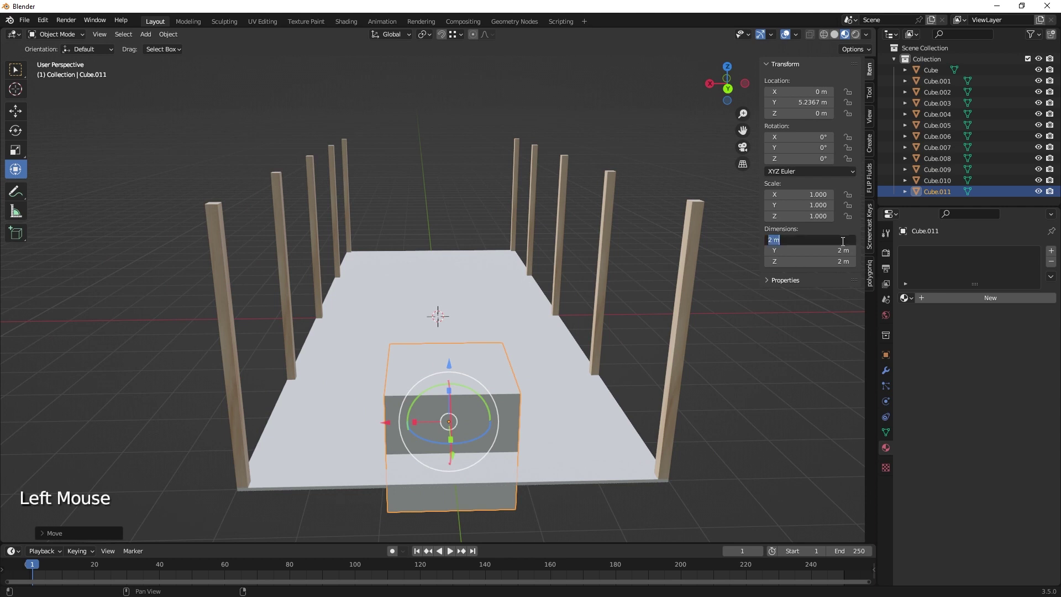
type("0.2")
key("Return")
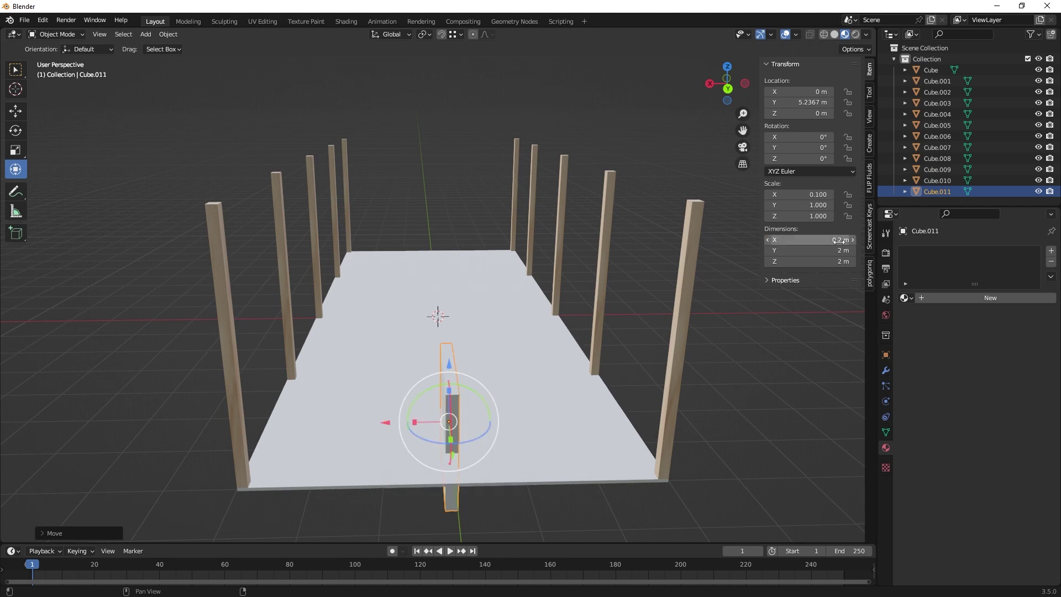
- Move the 0.2 m thick block along X to about 2.85 m, near the slab's long edge
left_click(838, 251)
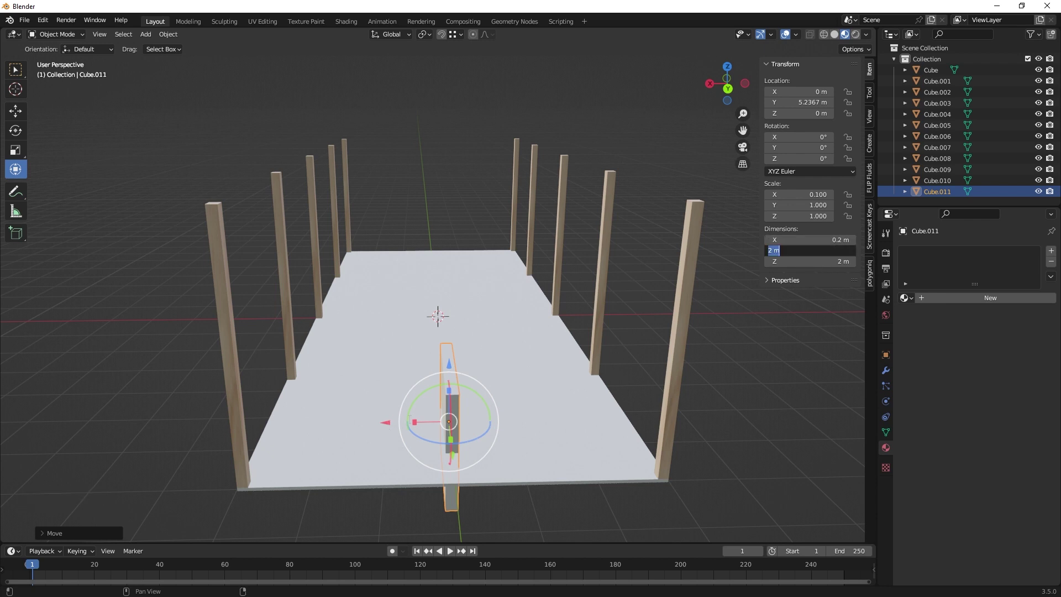
left_click(379, 426)
left_click_drag(386, 424, 213, 427)
middle_click_drag(213, 427, 396, 425)
scroll(359, 486, "up", 1)
scroll(359, 486, "down", 1)
left_click_drag(375, 420, 383, 419)
middle_click_drag(451, 431, 516, 383)
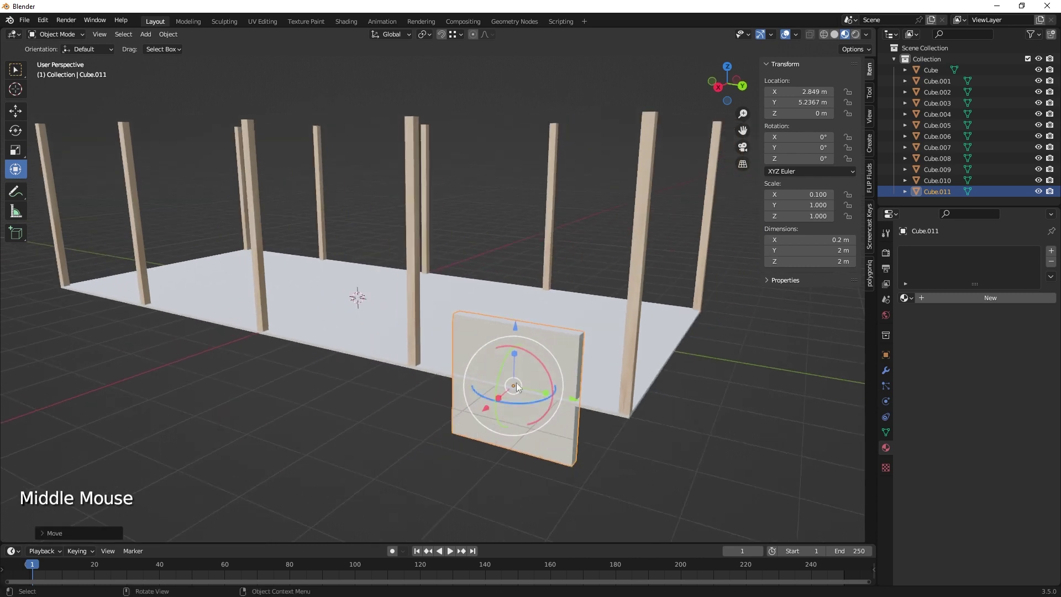
- Set the block's Z dimension to 0.5 m
left_click(844, 261)
type("0.5")
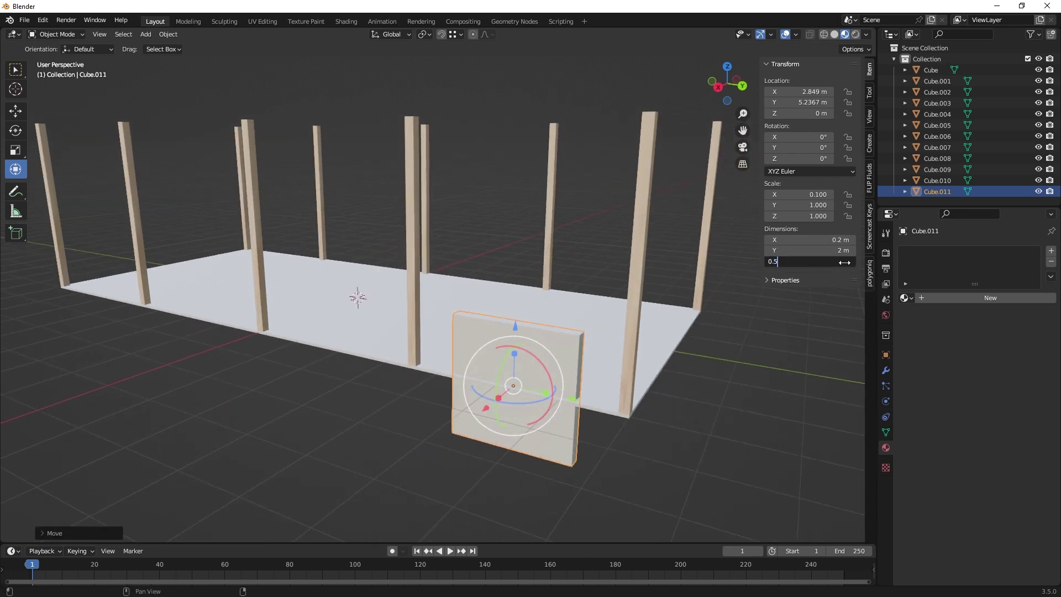
key("Return")
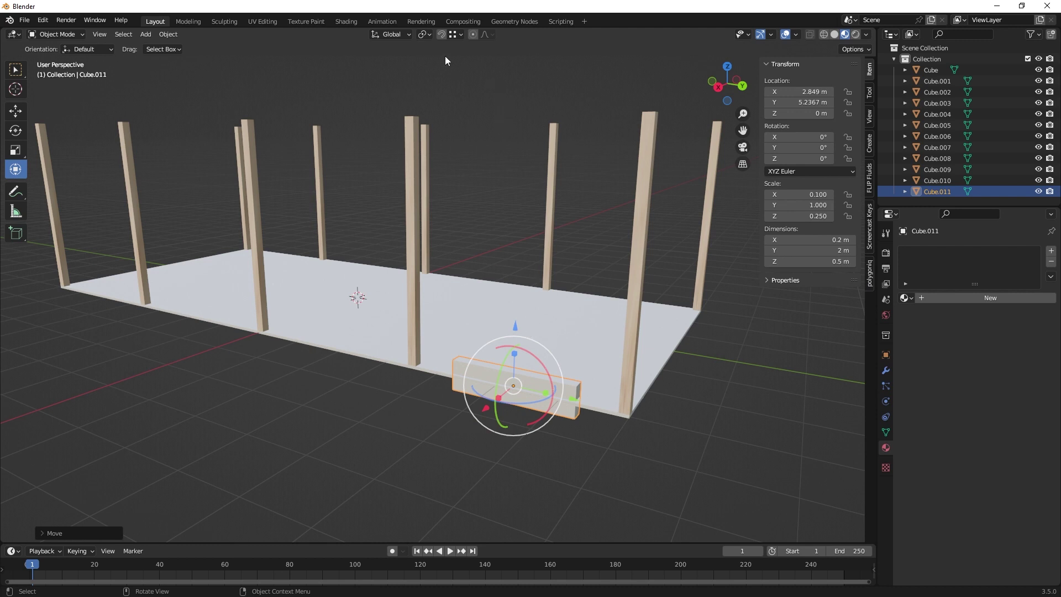
- Enable snapping with Edge as the target and move the block along Z to 0.225 m, level with the slab's underside
left_click(442, 34)
left_click(457, 34)
left_click(432, 89)
key("g")
key("z")
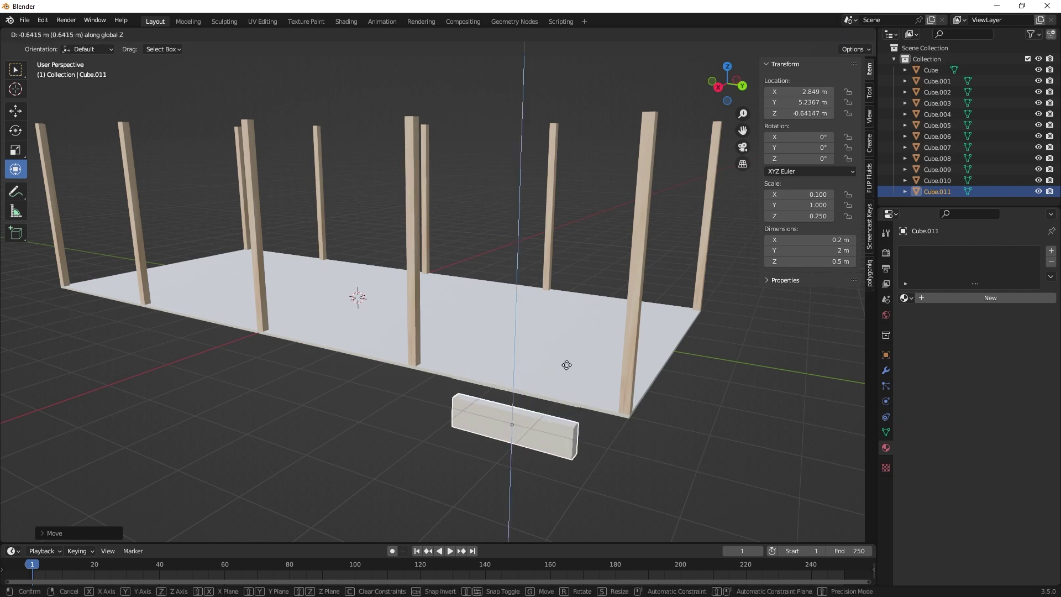
left_click(550, 402)
- Snap the block along X to the slab's long outer edge, at X 2.9 m
scroll(549, 401, "up", 3)
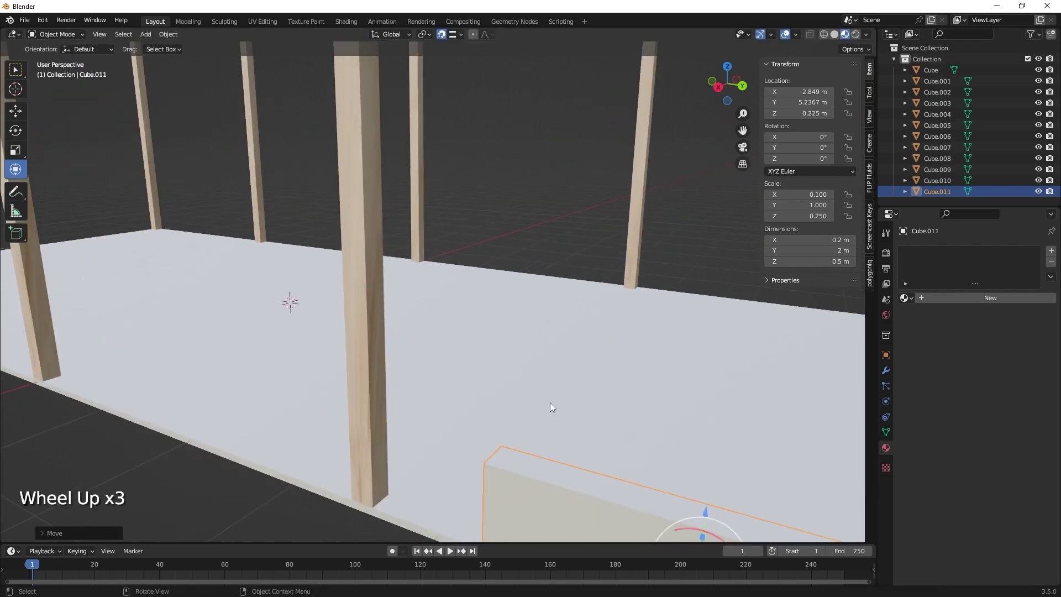
middle_click_drag(550, 402, 483, 282, "shift")
middle_click_drag(555, 347, 520, 351, "shift")
middle_click_drag(545, 353, 506, 356)
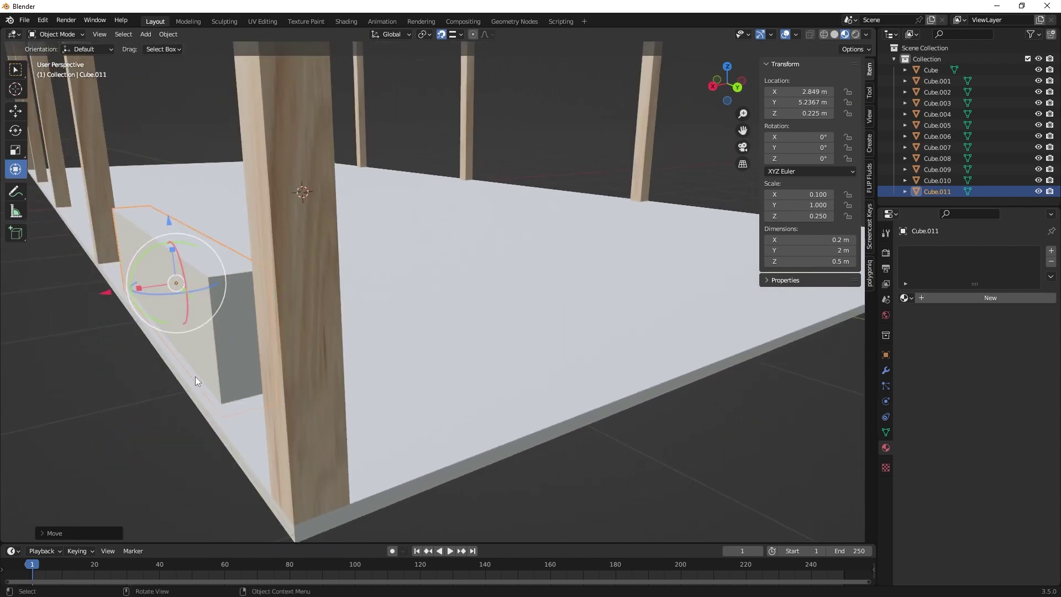
key("g")
key("x")
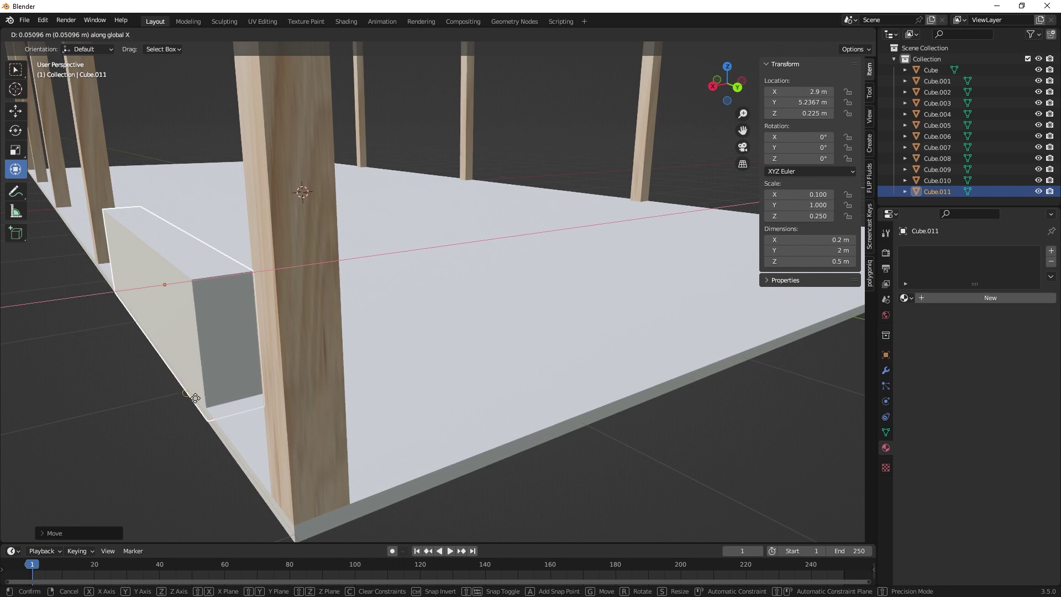
left_click(216, 414)
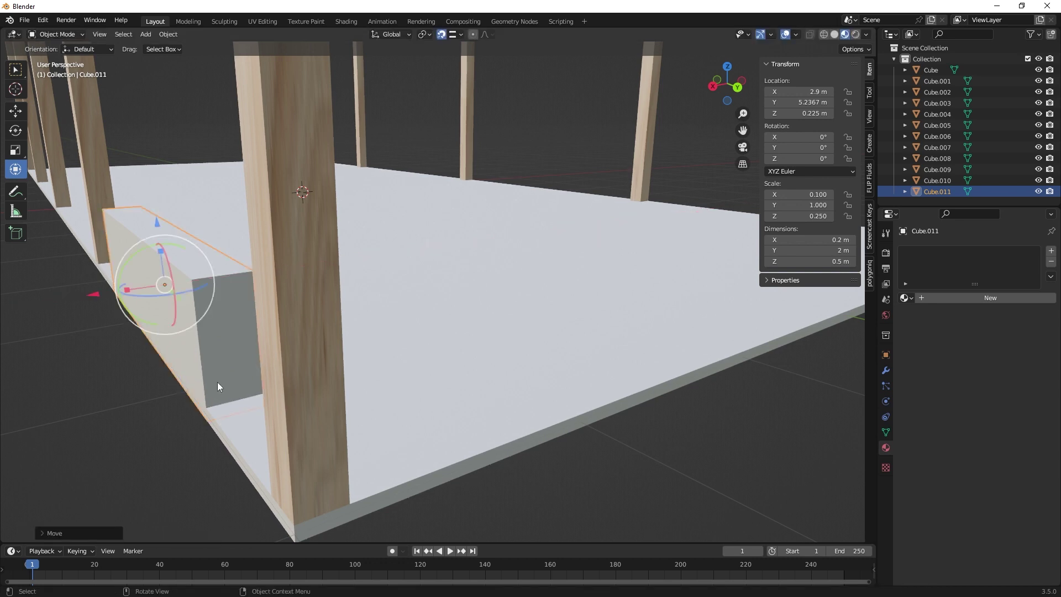
- Snap the block along Z to 0.275 m so it rests on top of the slab
key("g")
key("z")
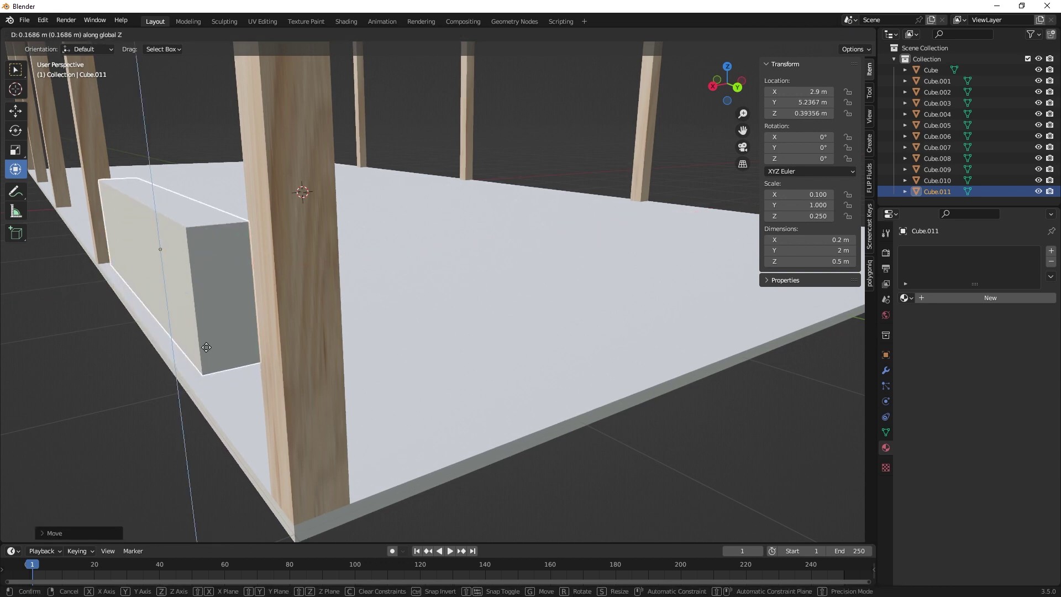
left_click(188, 382)
- Stretch the block along Y to 3.61 m and shift it to Y 5.2165 m, spanning from the corner post to the next post
middle_click_drag(204, 396, 260, 390)
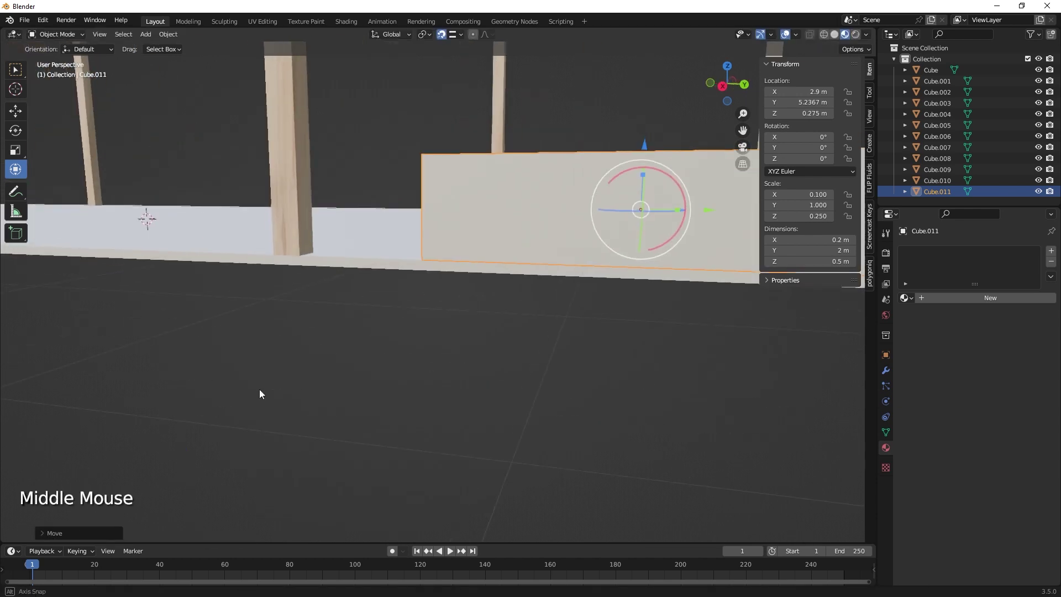
scroll(260, 394, "down", 6)
middle_click_drag(326, 375, 455, 328, "shift")
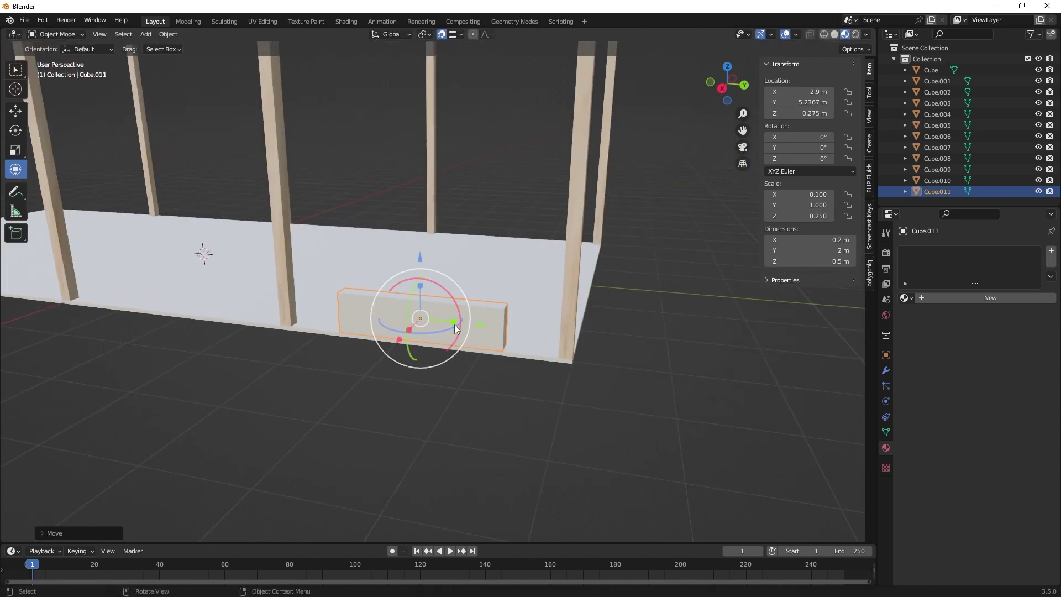
left_click_drag(454, 324, 476, 324)
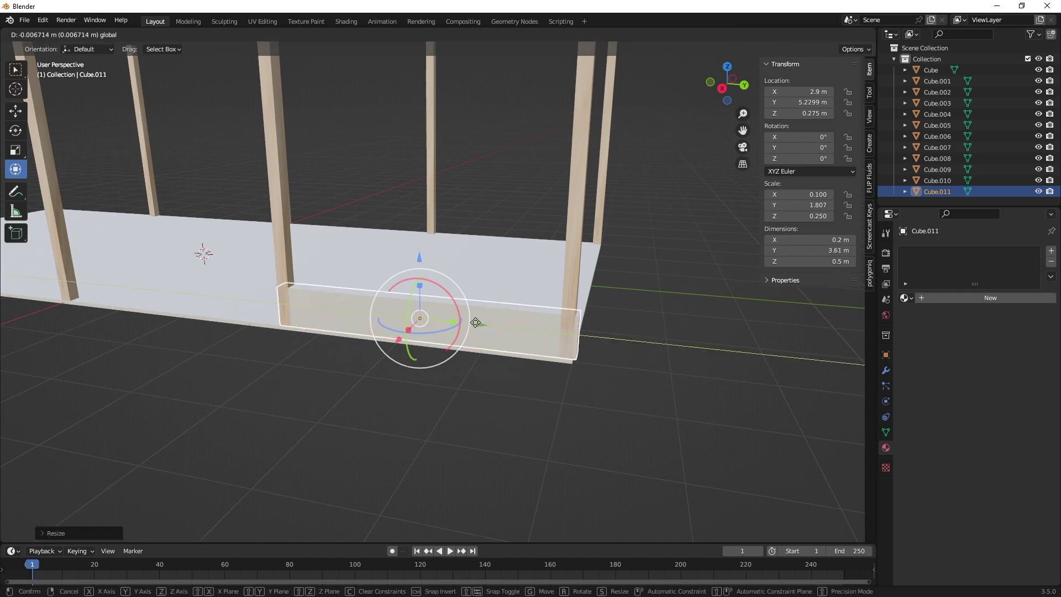
- Give the wall base block a new material with brick.jpg as an image texture for its Base Color
middle_click_drag(476, 323, 431, 368)
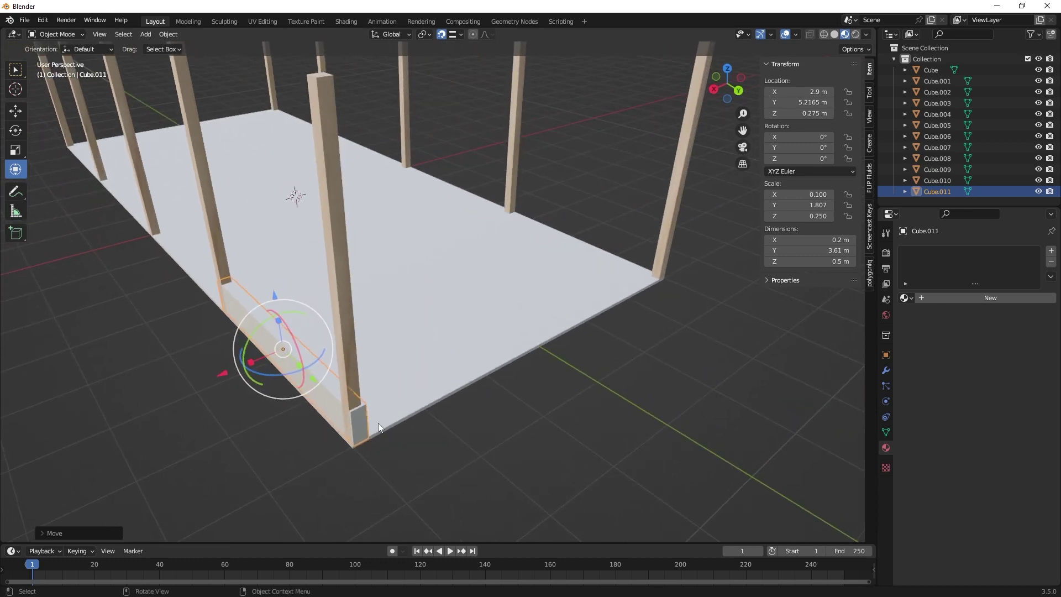
mouse_move(382, 419)
middle_mouse_down()
mouse_move(348, 427)
mouse_move(399, 431)
mouse_move(385, 415)
middle_mouse_up()
scroll(359, 429, "down", 2)
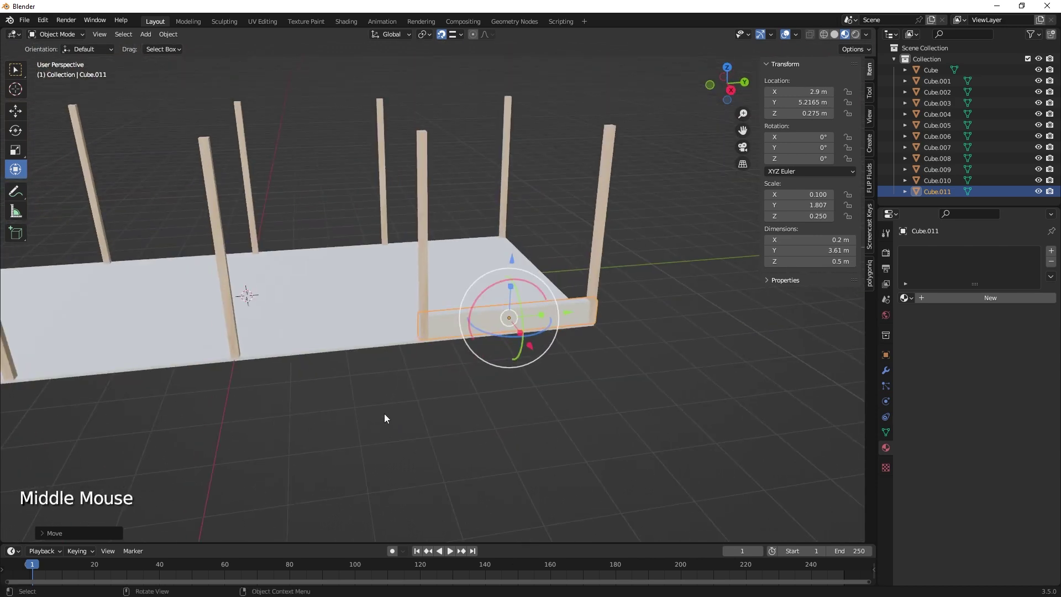
middle_click_drag(372, 357, 704, 335, "shift")
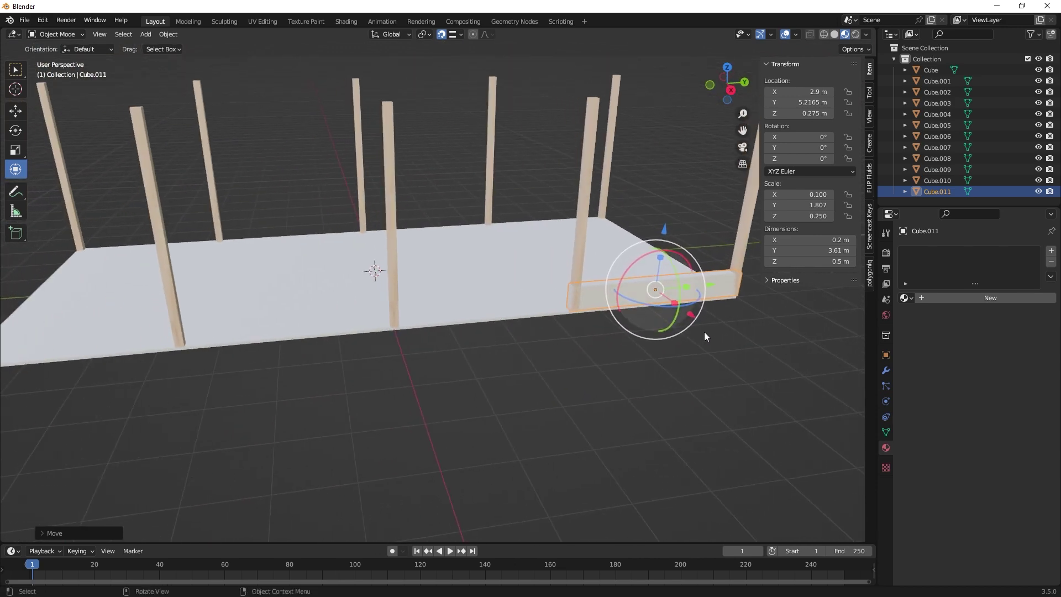
middle_click_drag(701, 410, 656, 419)
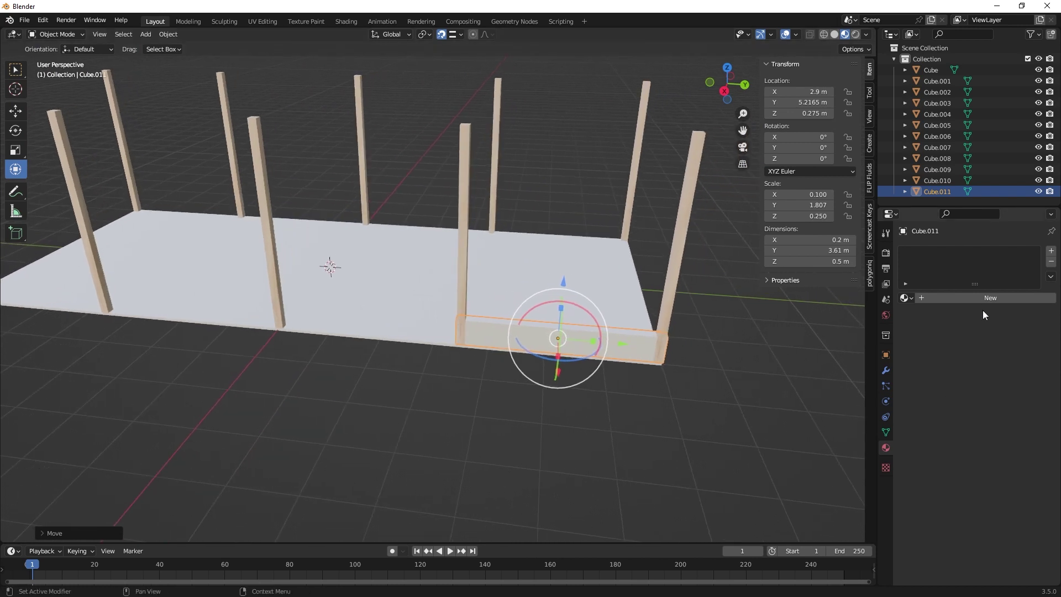
left_click(989, 298)
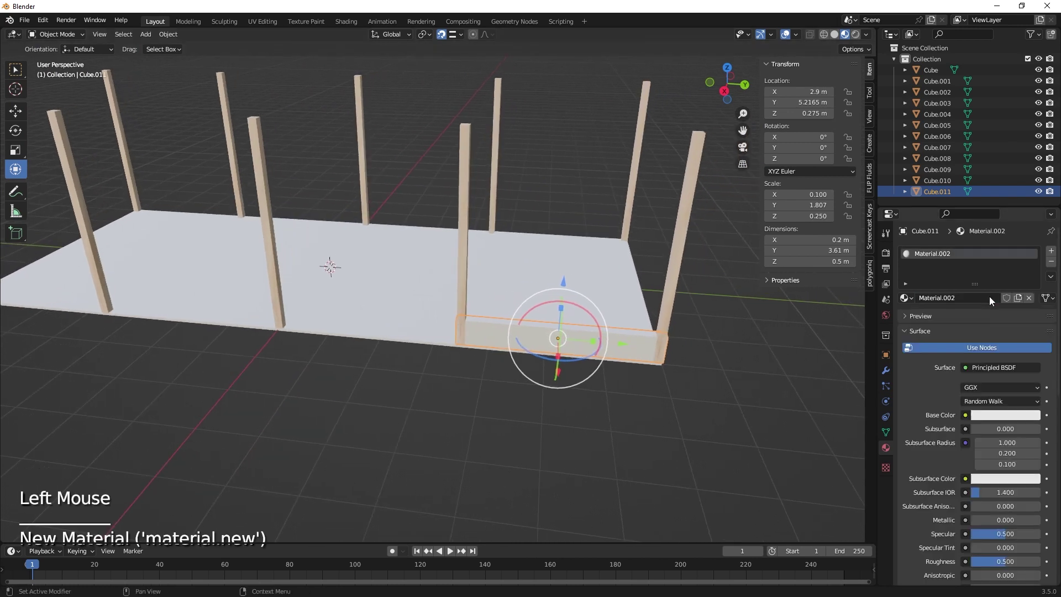
left_click(967, 415)
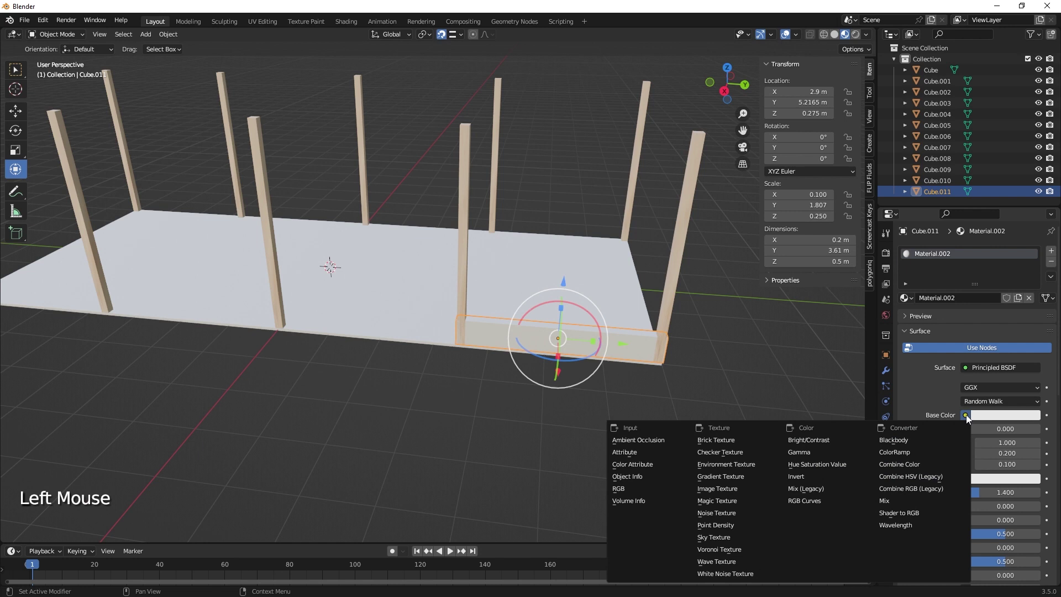
left_click(738, 490)
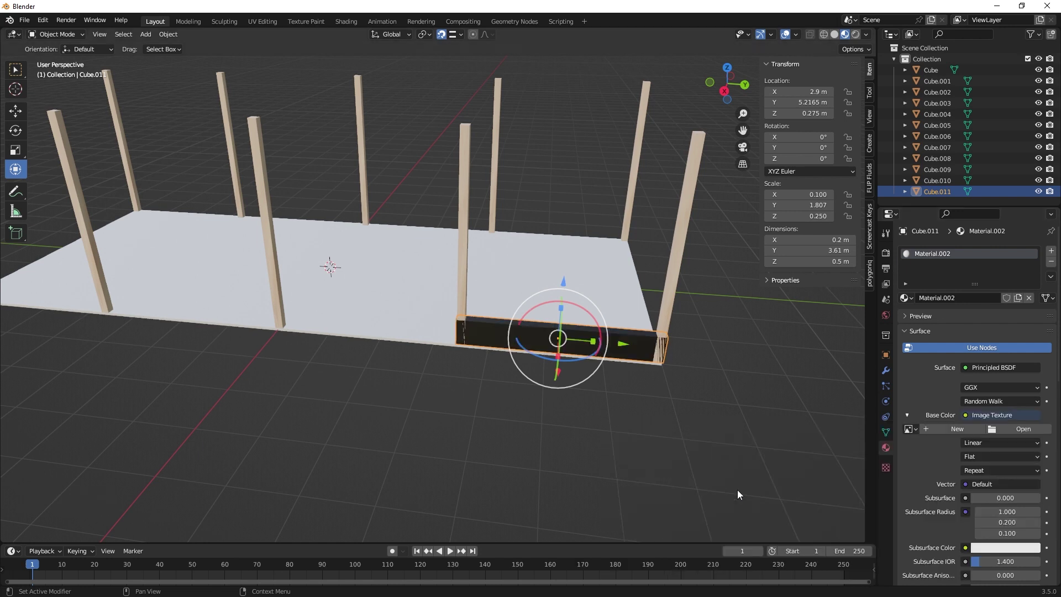
left_click(1020, 429)
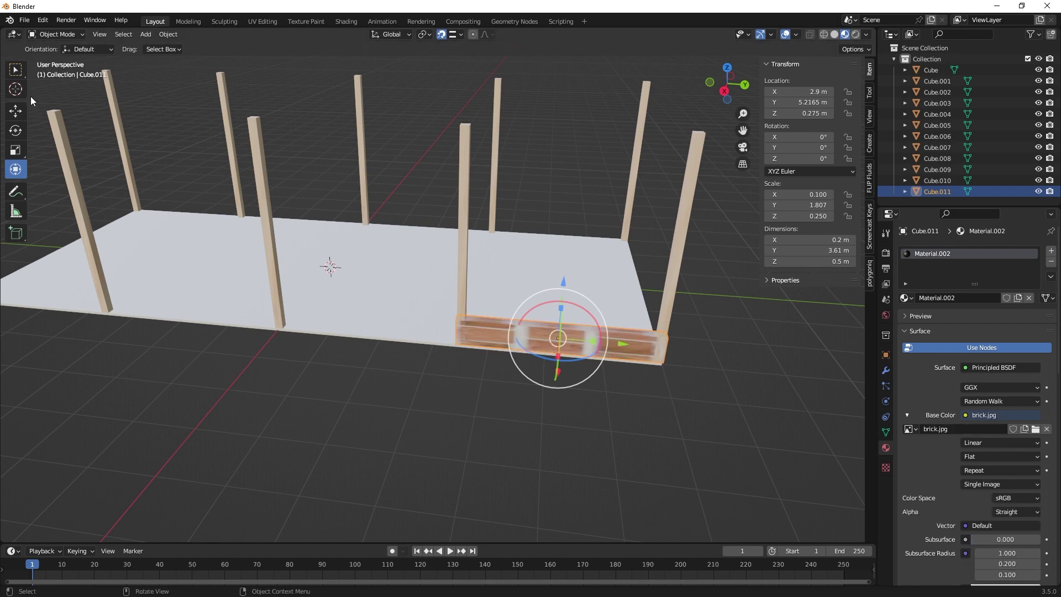
- Split the 3D viewport vertically and turn the new area into a Shader Editor
left_click_drag(13, 44, 368, 104)
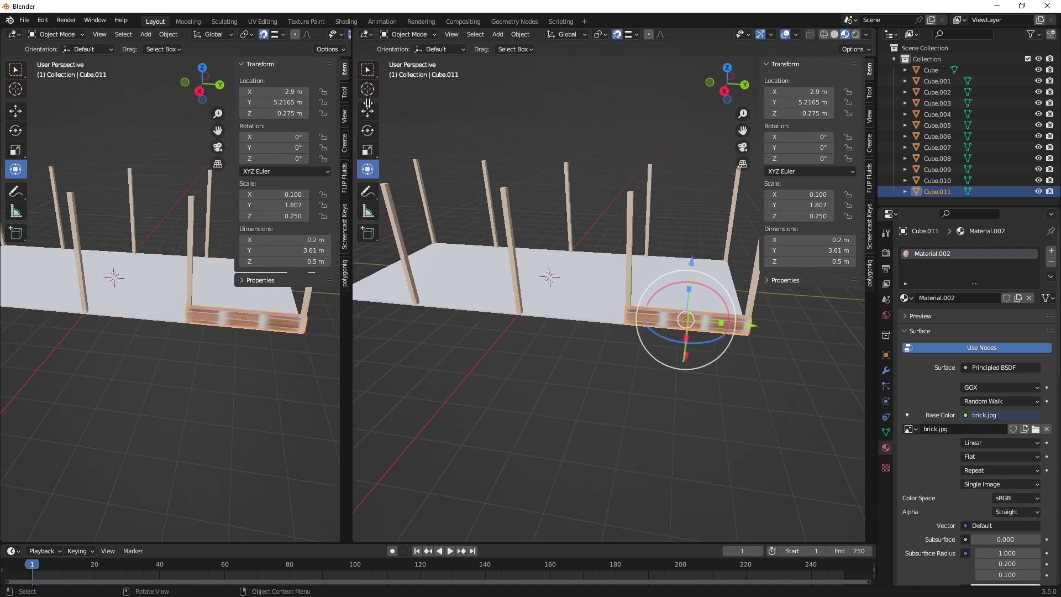
scroll(684, 318, "up", 2)
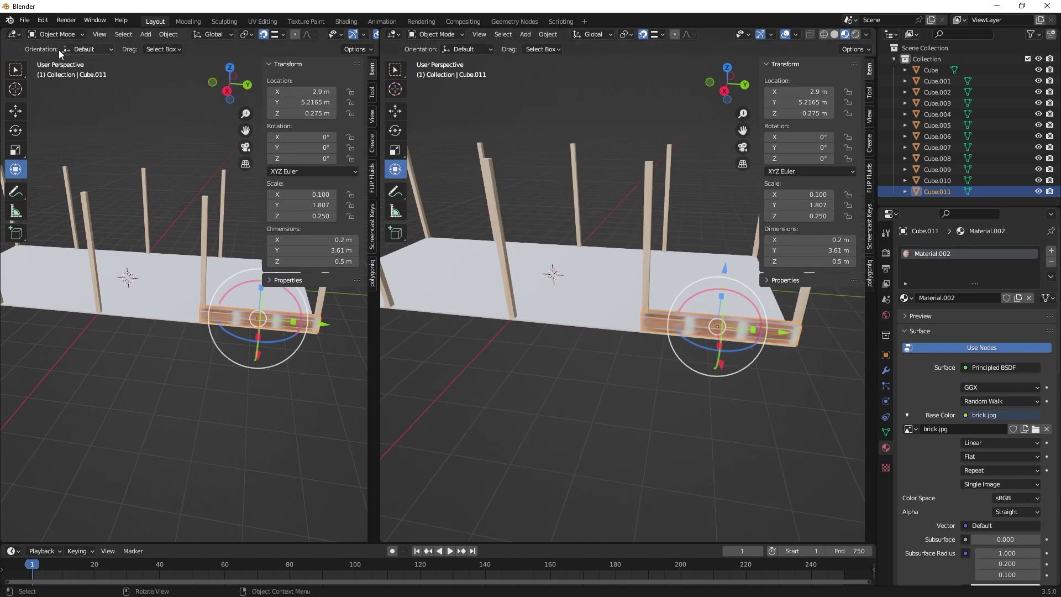
left_click(13, 34)
left_click(42, 136)
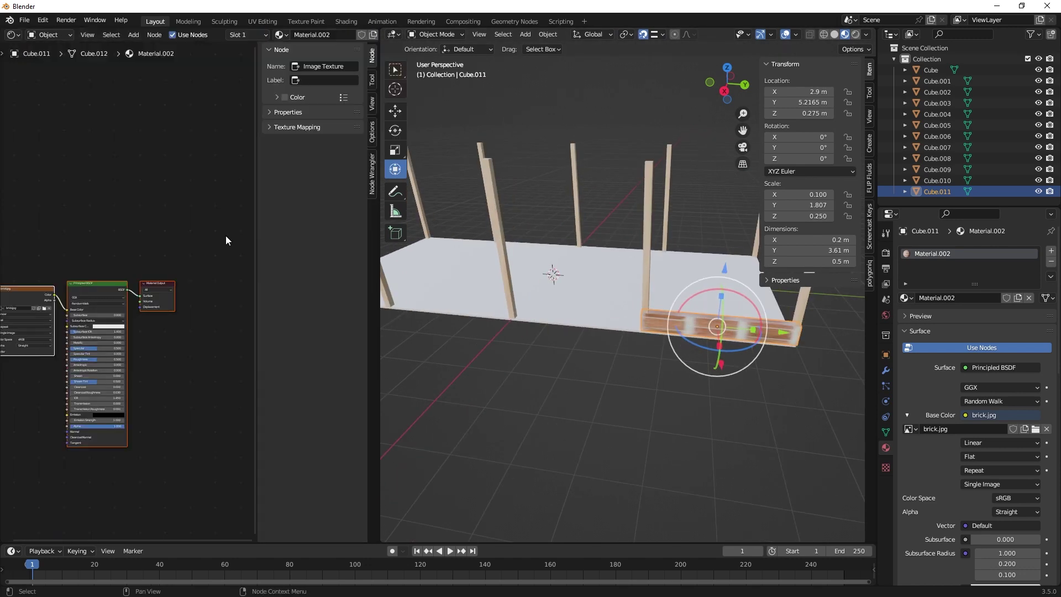
- Add Texture Coordinate and Mapping nodes to the brick image texture node with Node Wrangler
middle_click_drag(123, 263, 207, 227, "shift")
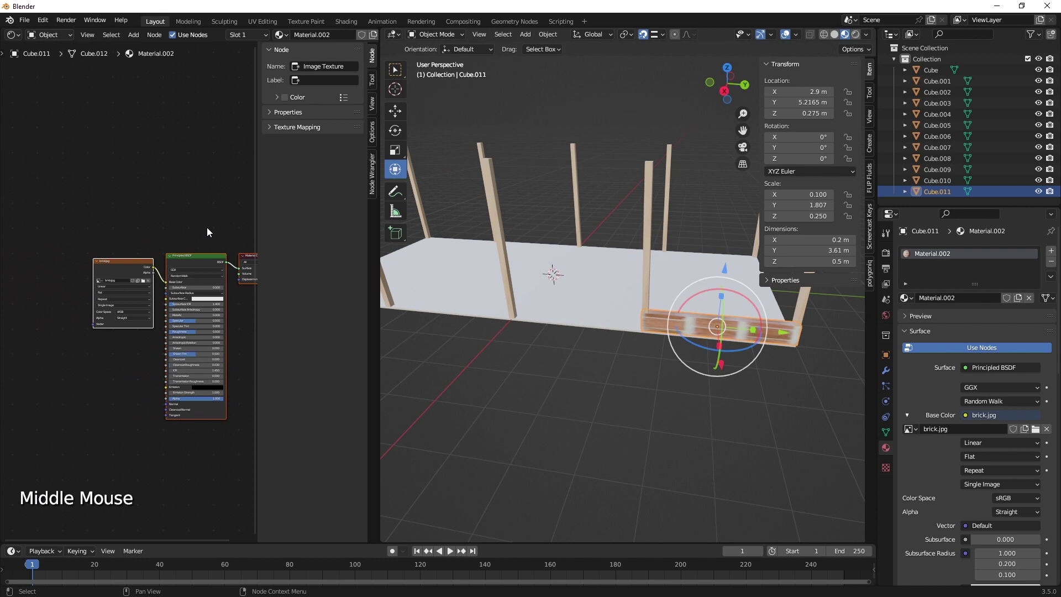
left_click(131, 263)
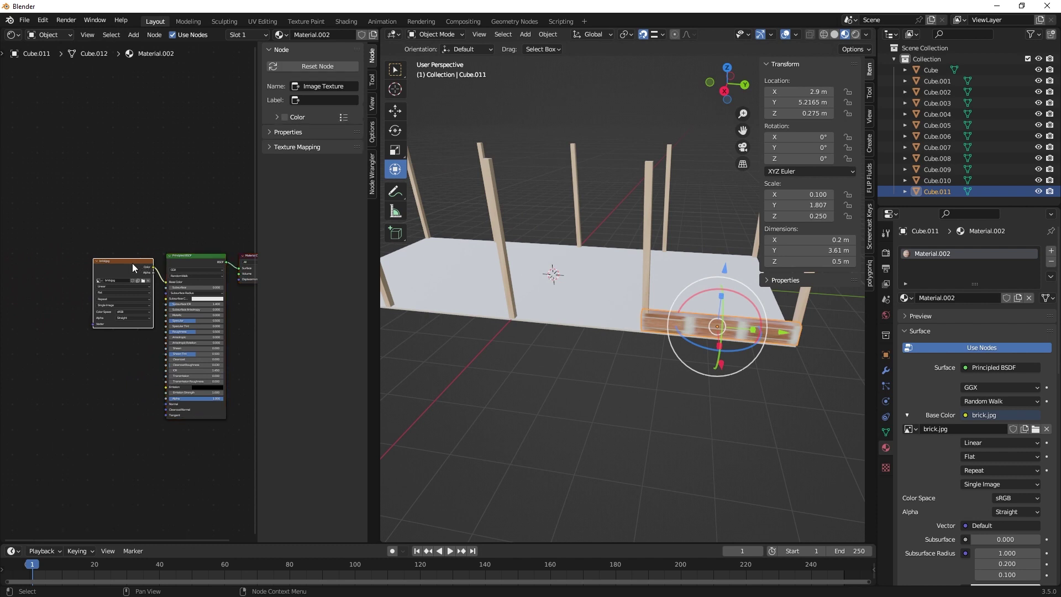
key("ctrl+t")
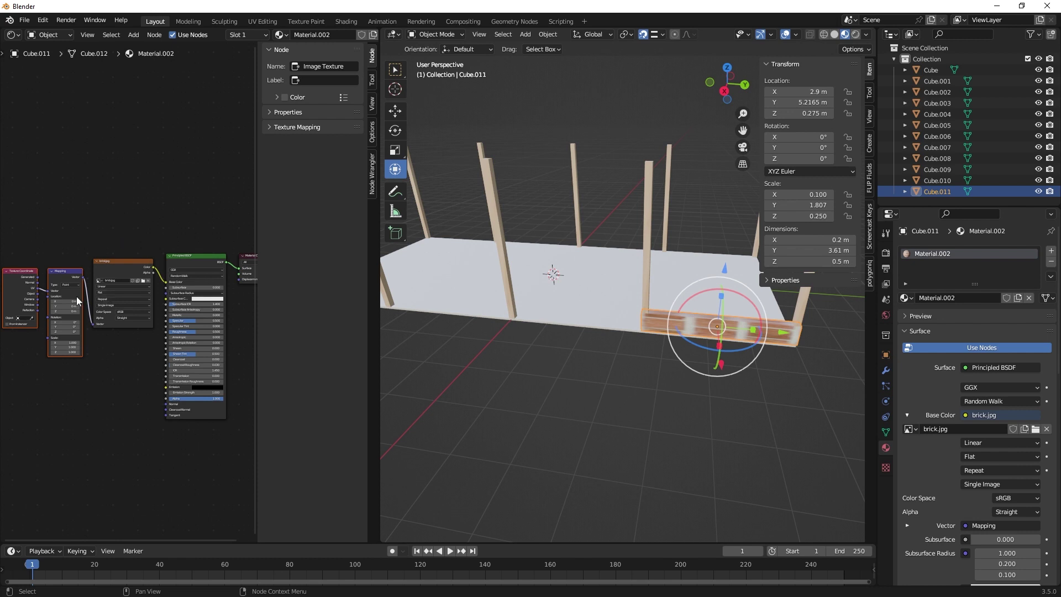
- Try rotating the brick texture mapping by 90° about X and about Y, undoing each attempt
scroll(60, 233, "up", 1)
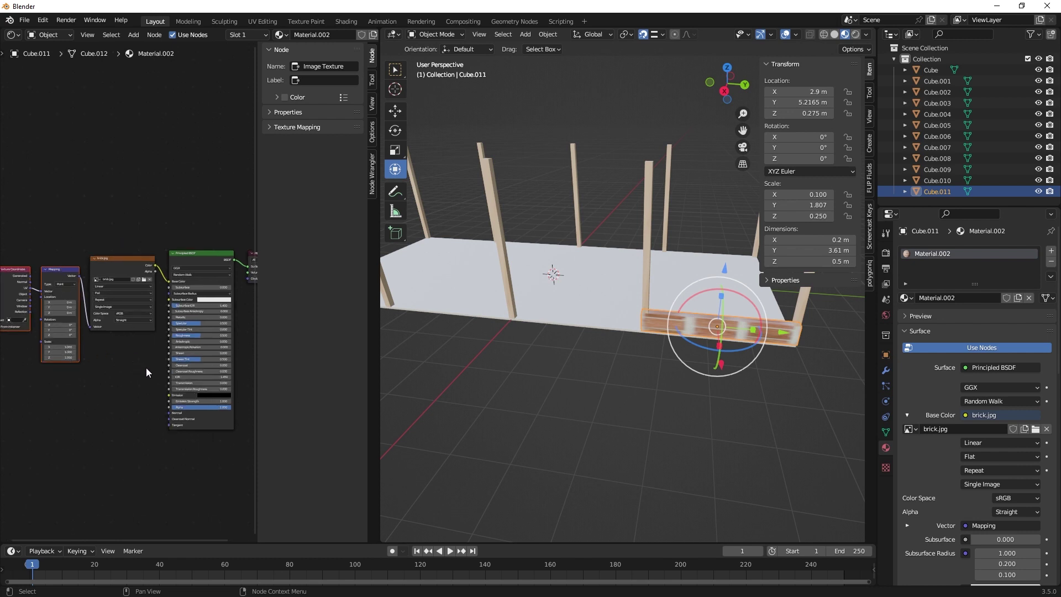
scroll(211, 307, "up", 2)
left_click(168, 354)
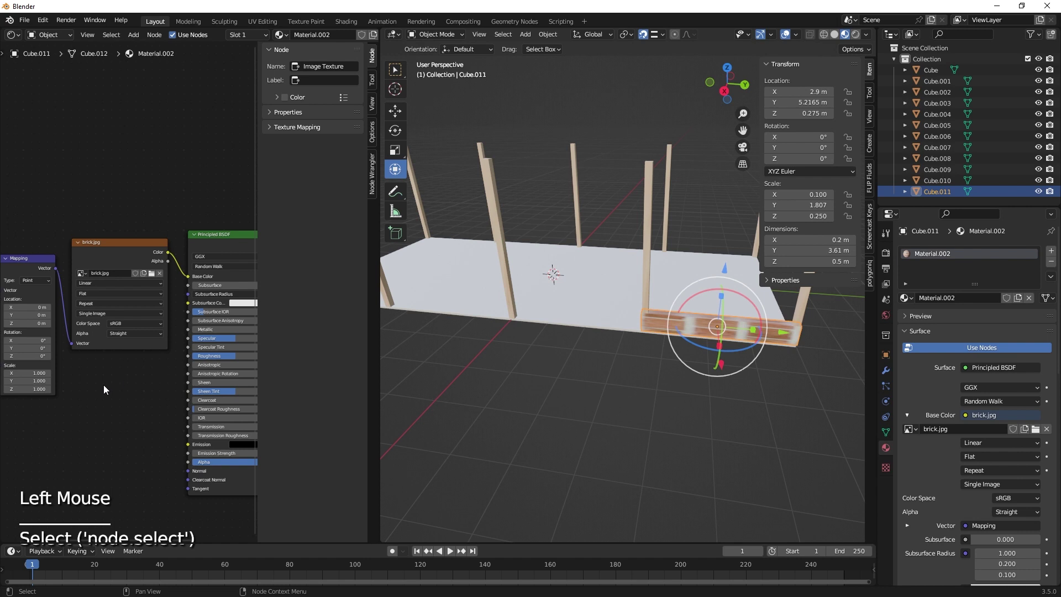
middle_click_drag(102, 386, 61, 394)
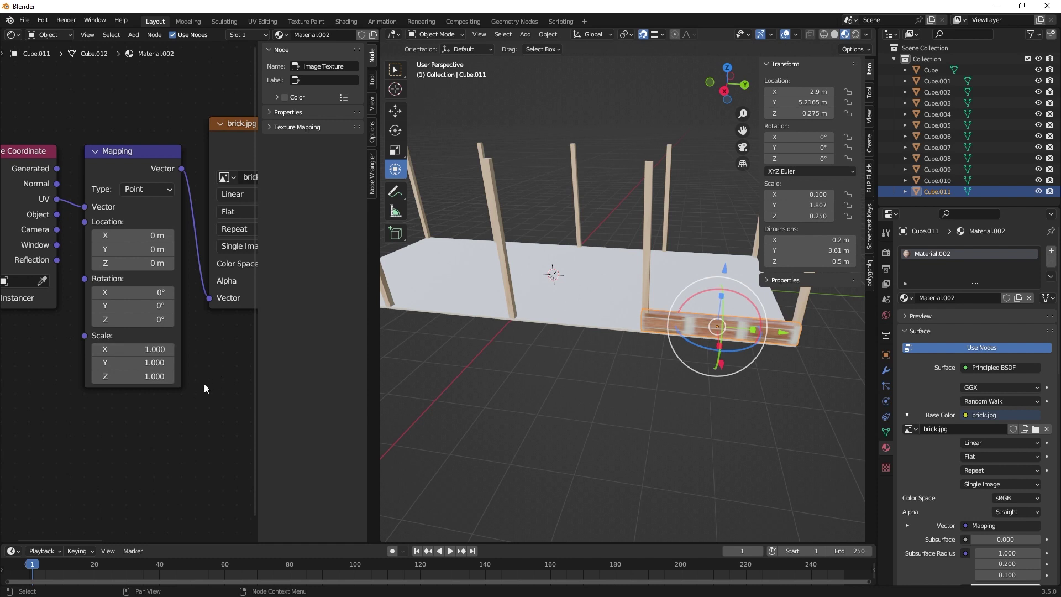
left_click(161, 294)
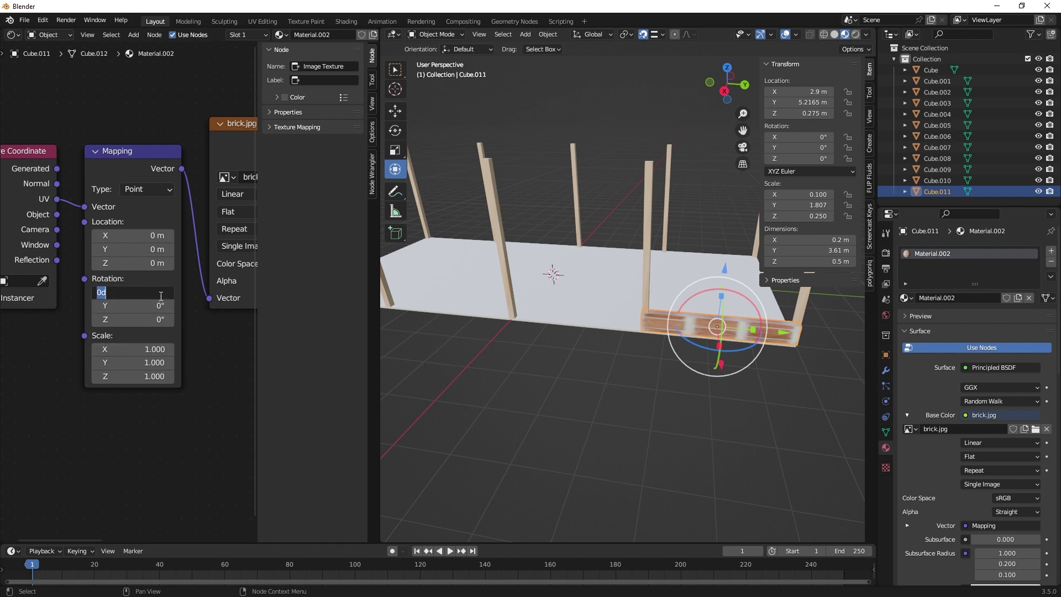
type("90")
key("Return")
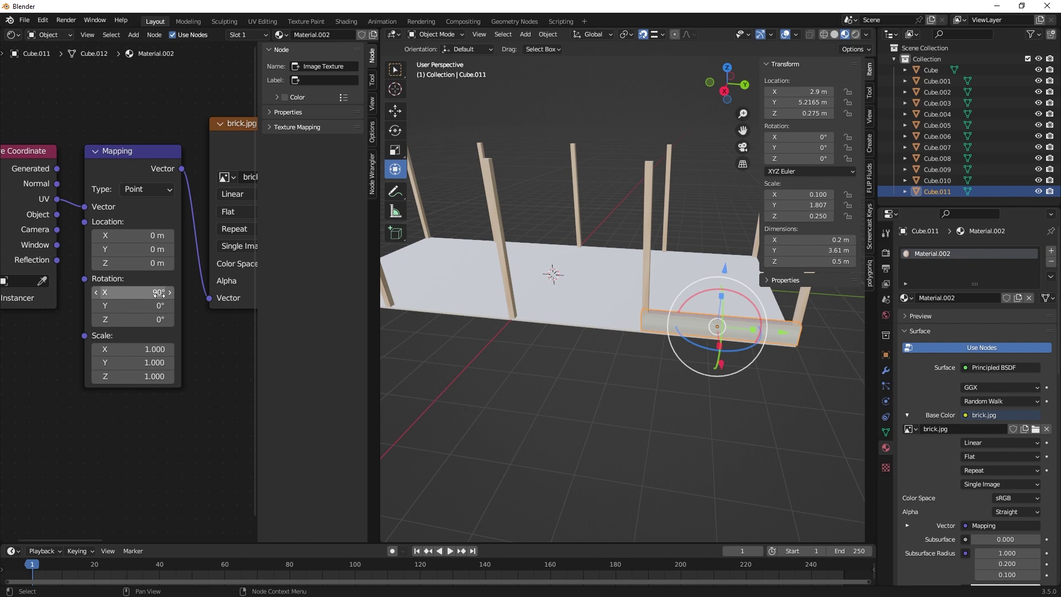
key("ctrl+z")
left_click(159, 305)
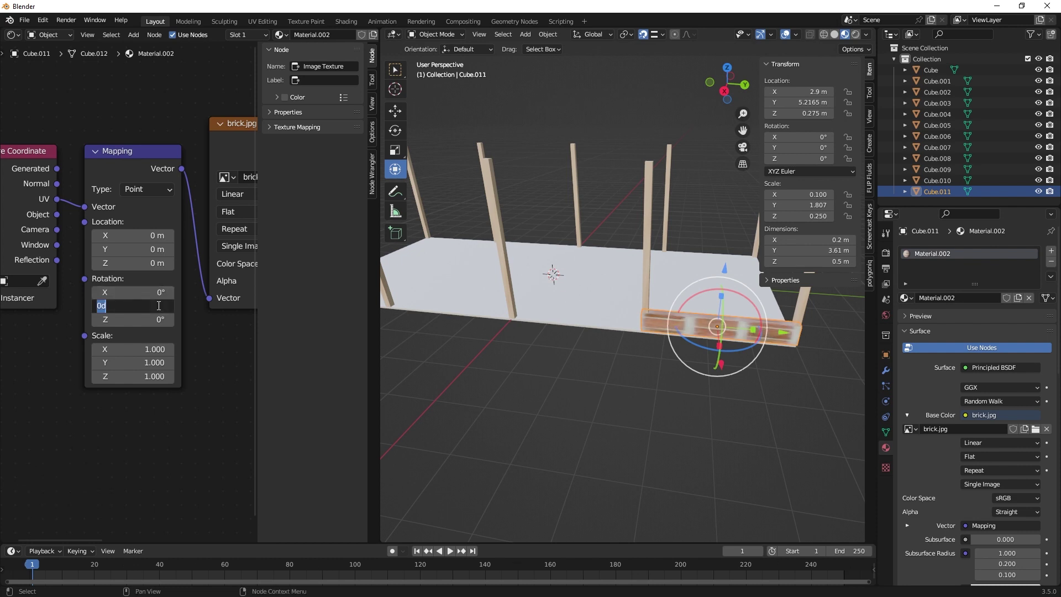
type("90")
key("Return")
key("ctrl+z")
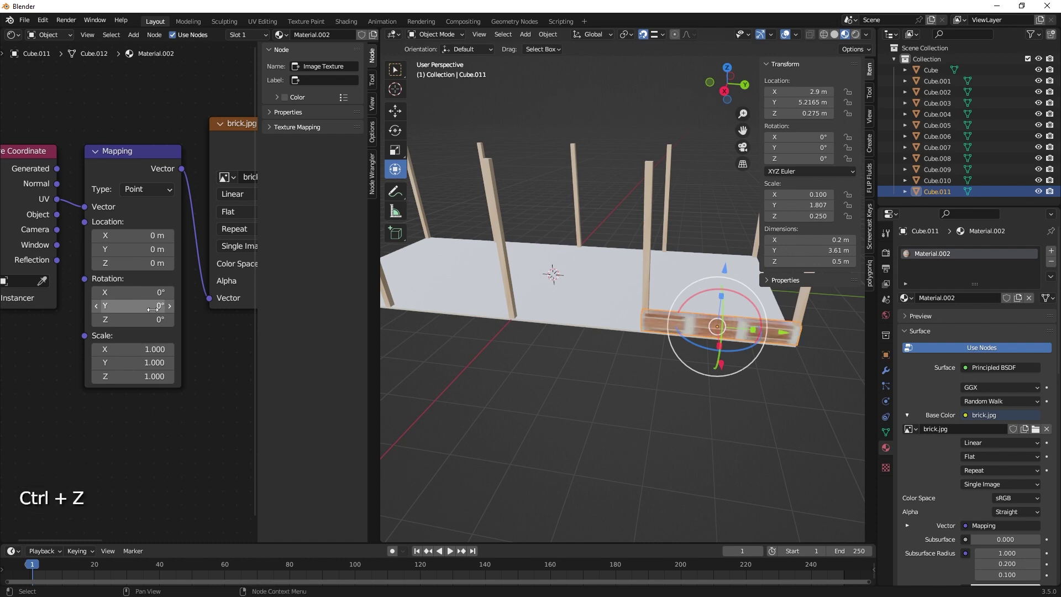
- Set the Mapping node's Z rotation to 90°
left_click(158, 326)
left_click(161, 323)
type("90")
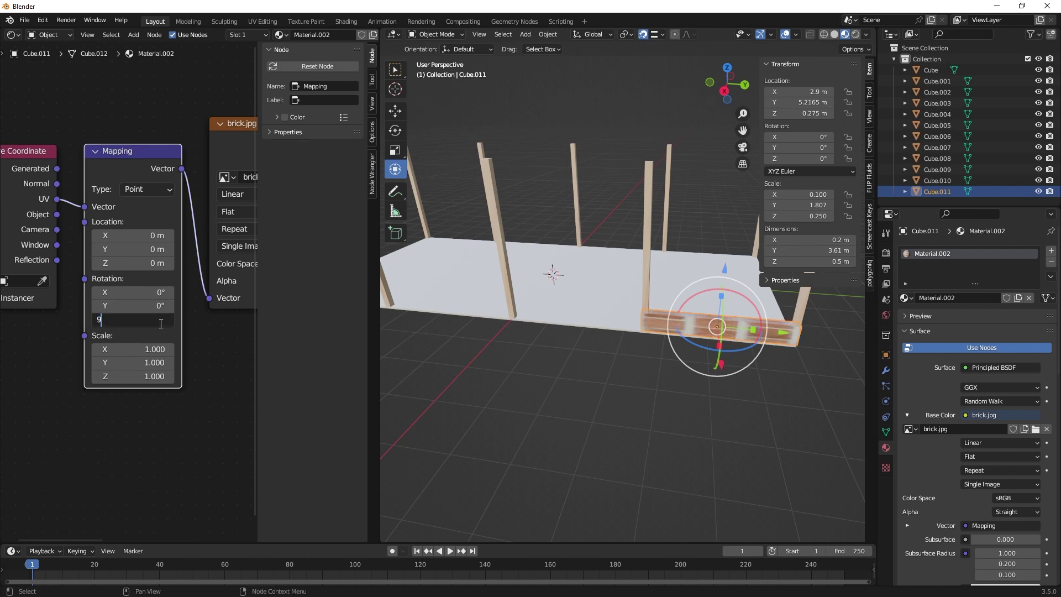
key("Return")
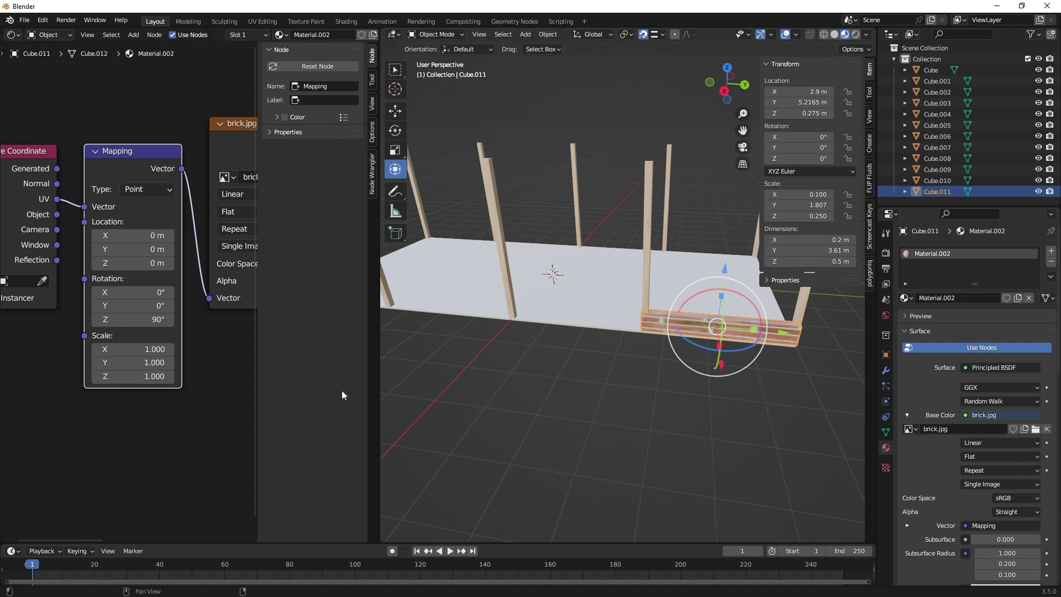
- Try a Y scale of 5 in the Mapping node and settle on 10
left_click(158, 364)
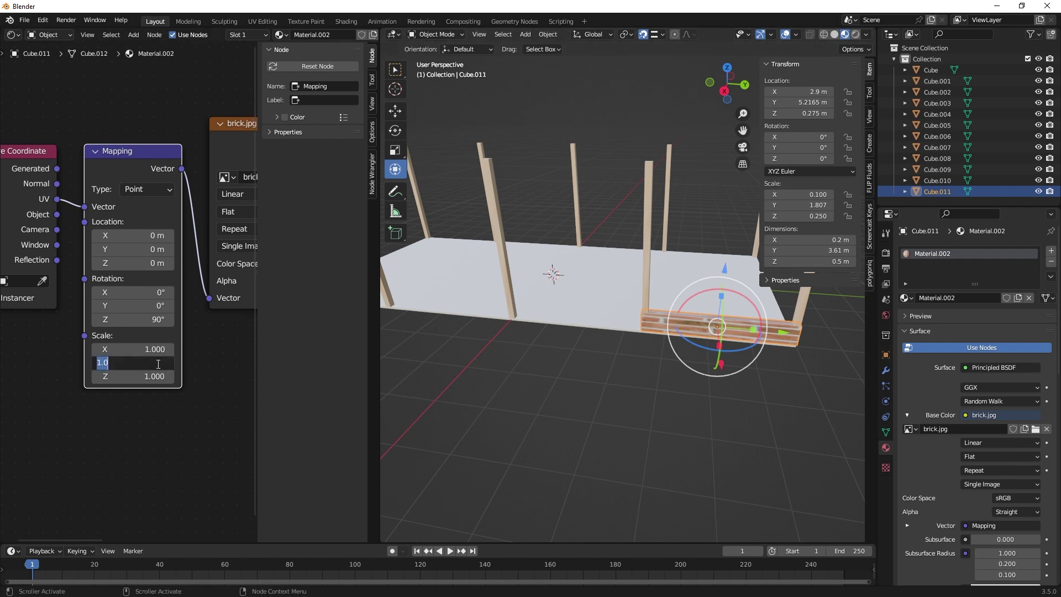
type("5")
key("Return")
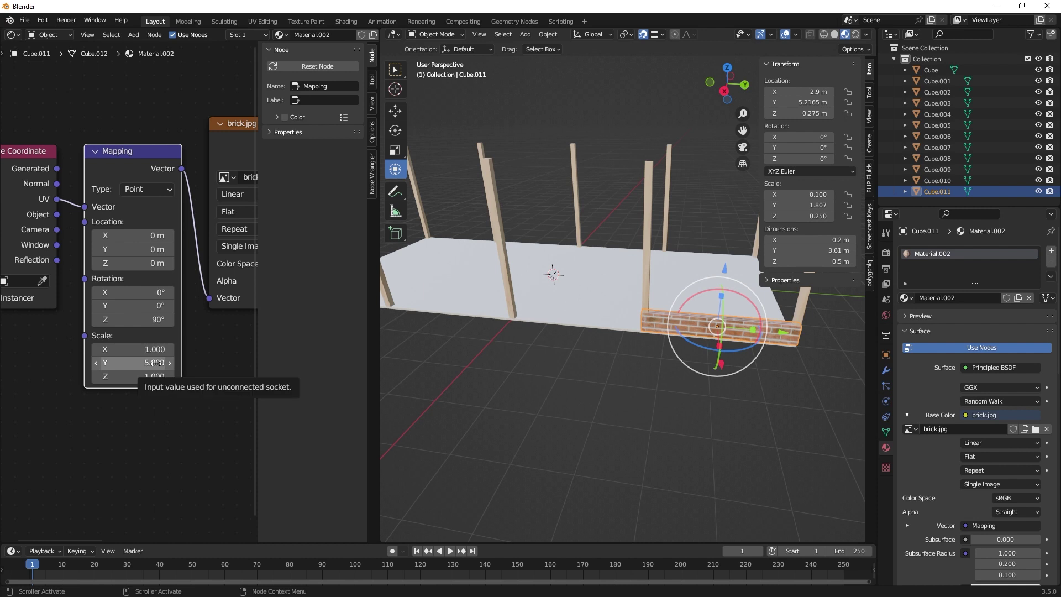
left_click(154, 363)
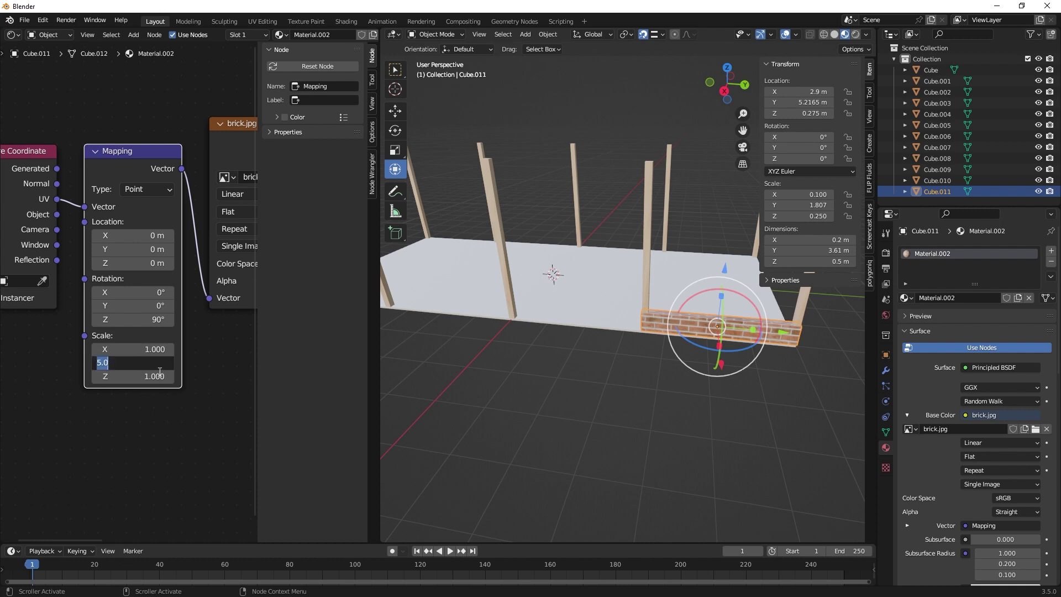
type("10")
key("Return")
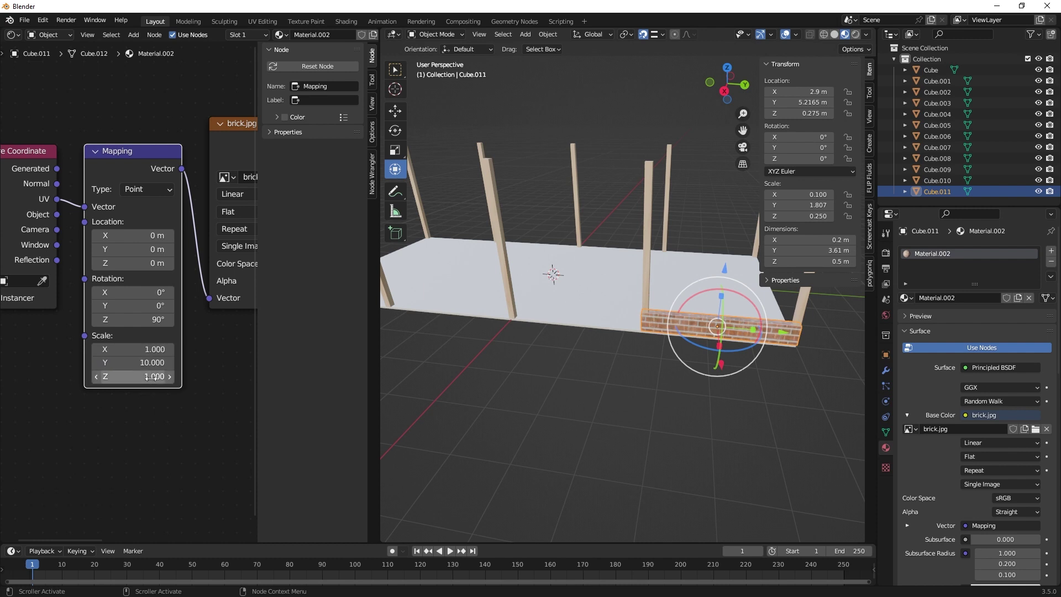
- Try a Z scale of 5 in the Mapping node and raise it to 20
left_click(153, 376)
type("5")
key("Return")
left_click(150, 377)
type("20")
key("Return")
left_click(151, 379)
- Set the Mapping node's X scale to 5 and check the brick texture on the wall base up close
left_click(157, 348)
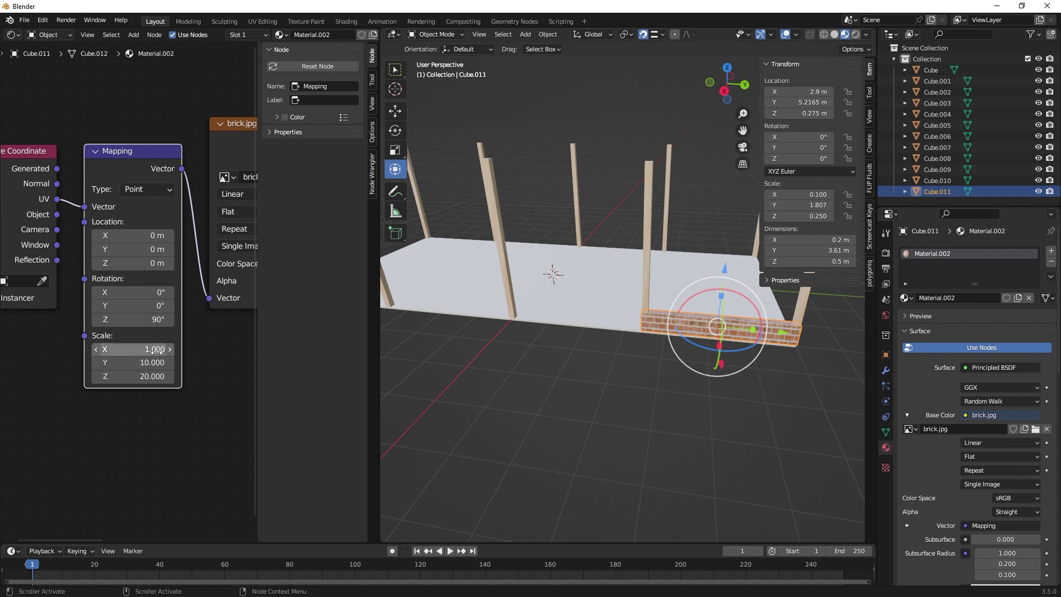
key("KP_5")
key("KP_Enter")
key("KP_Enter")
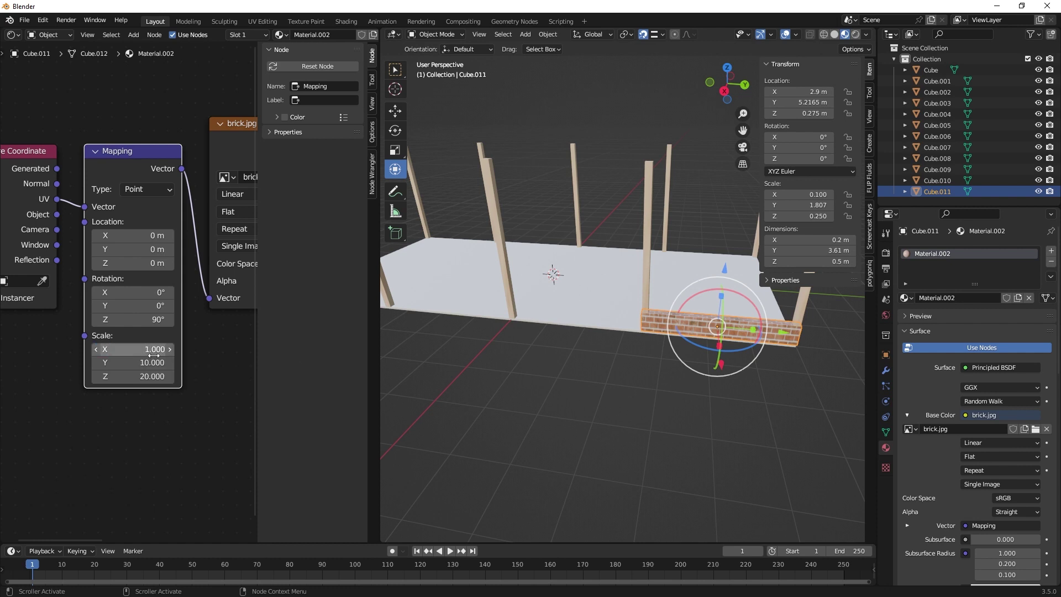
left_click(155, 350)
type("5")
key("Return")
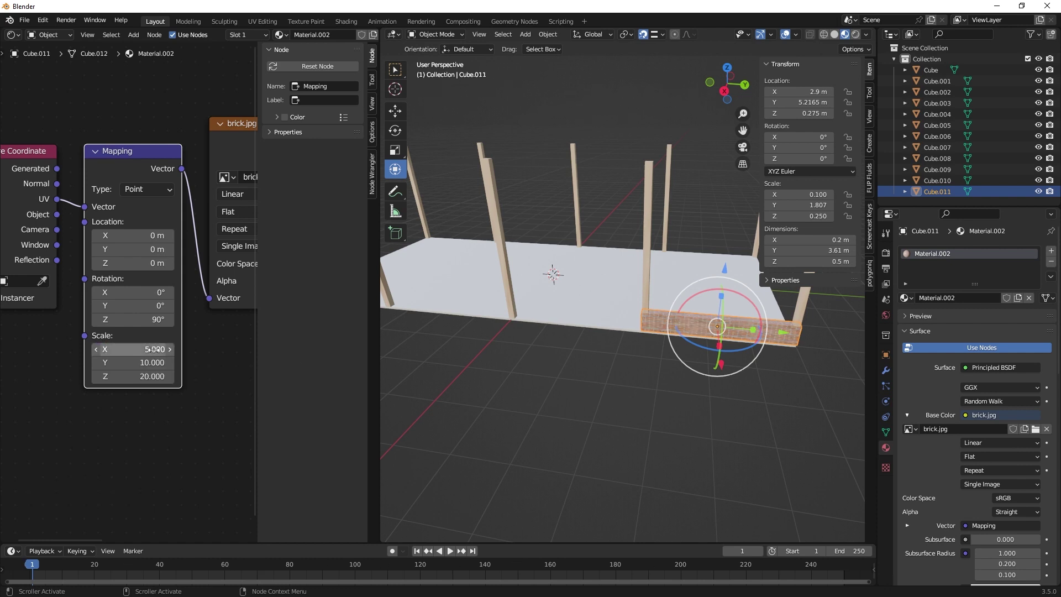
scroll(688, 326, "up", 1)
scroll(688, 326, "down", 1)
scroll(688, 326, "up", 3)
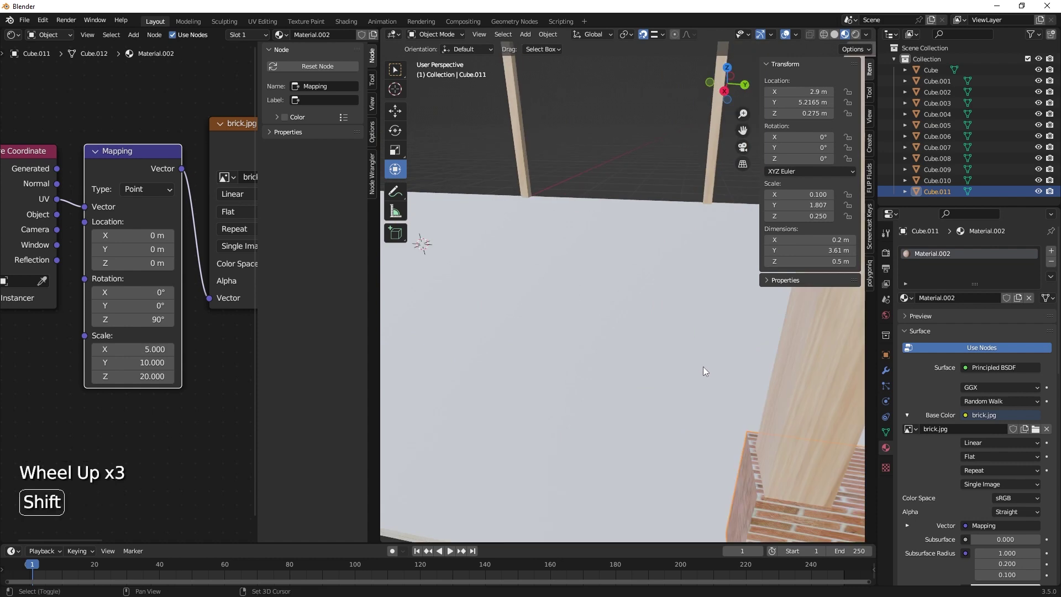
- Set the Mapping node's Z scale to 0 for the wall base's brick texture
middle_click_drag(703, 367, 641, 306, "shift")
scroll(642, 306, "down", 3)
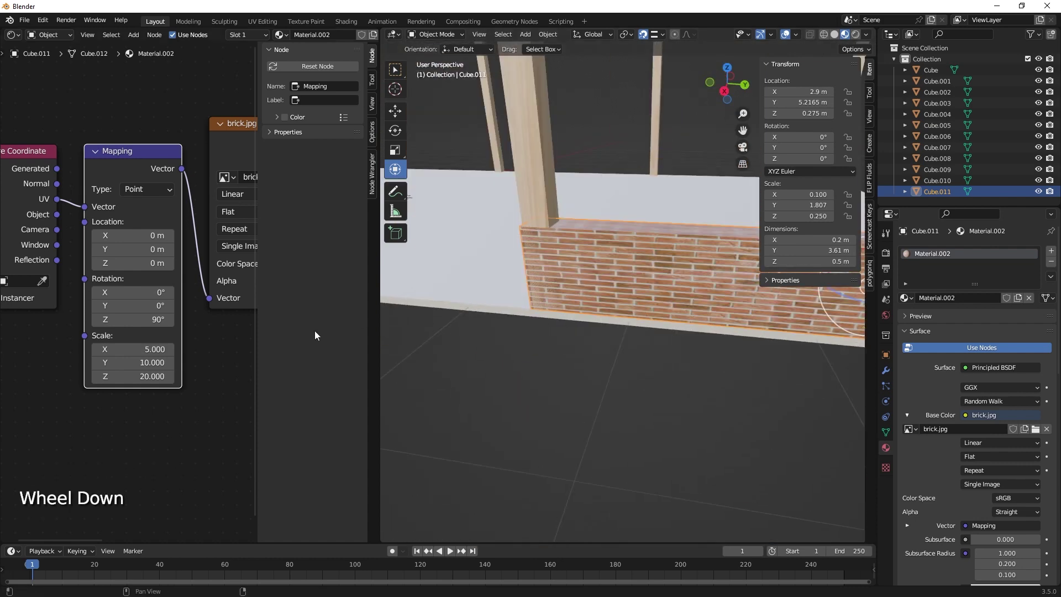
left_click(156, 350)
left_click(146, 375)
left_click(146, 375)
type("0")
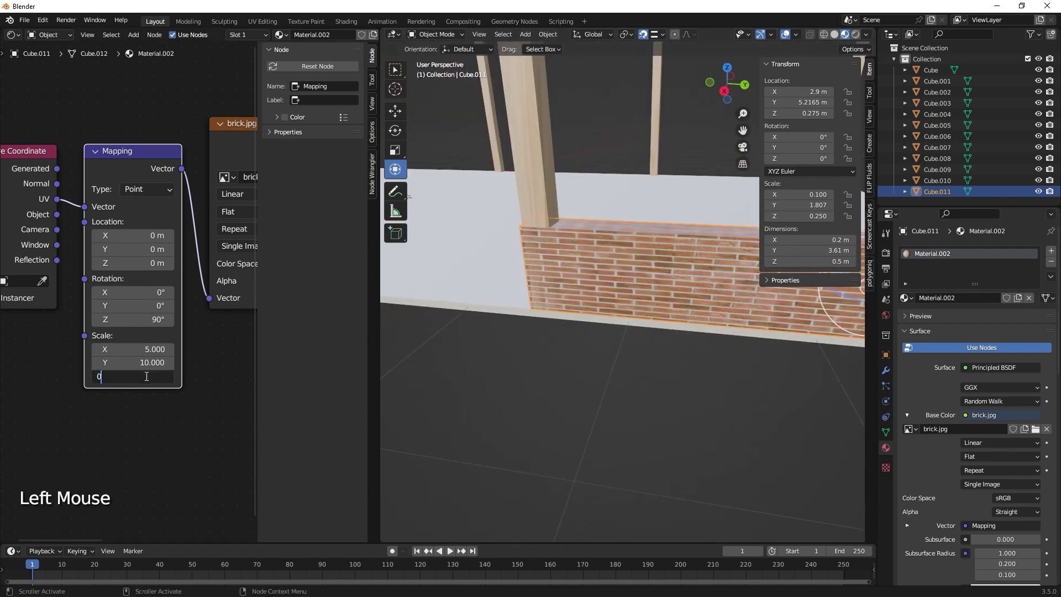
key("Return")
- Try a Y scale of 8 in the brick material's Mapping node
left_click(153, 349)
left_click(153, 362)
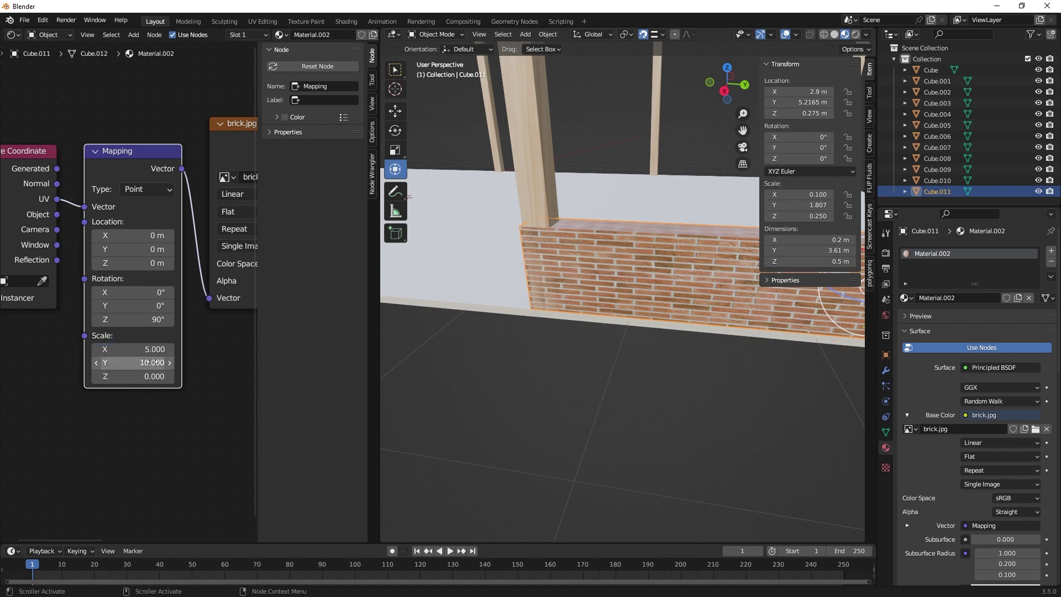
left_click(153, 362)
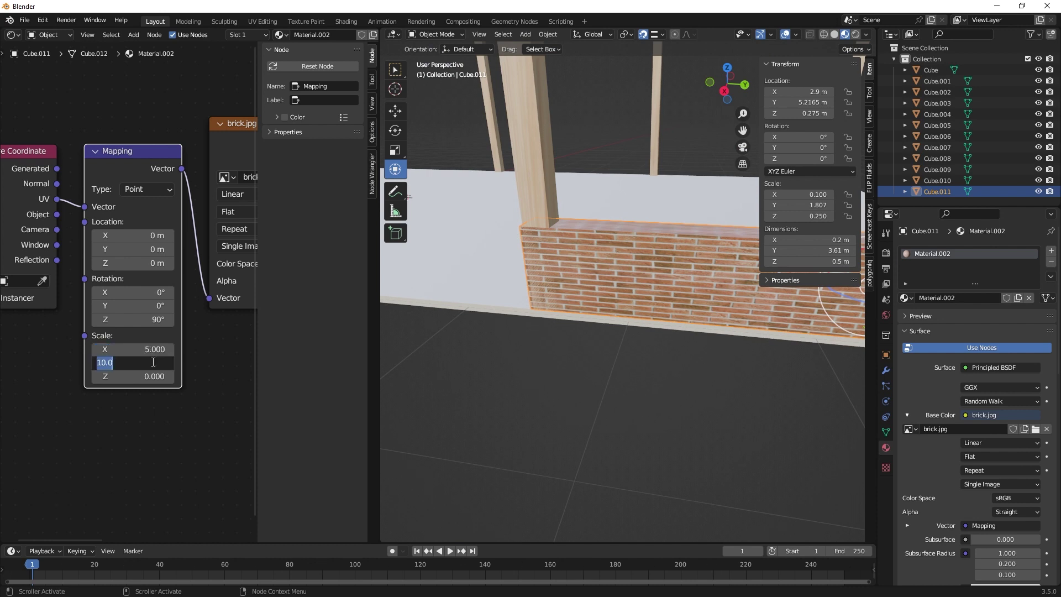
type("8")
key("Return")
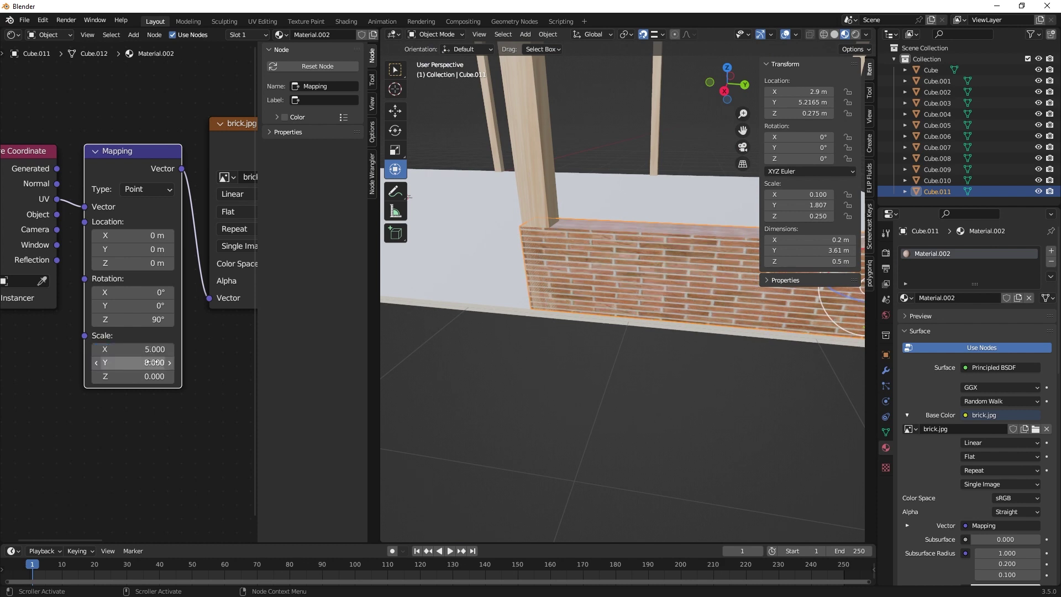
- Try an X scale of 10 and then 4 in the Mapping node
left_click(153, 349)
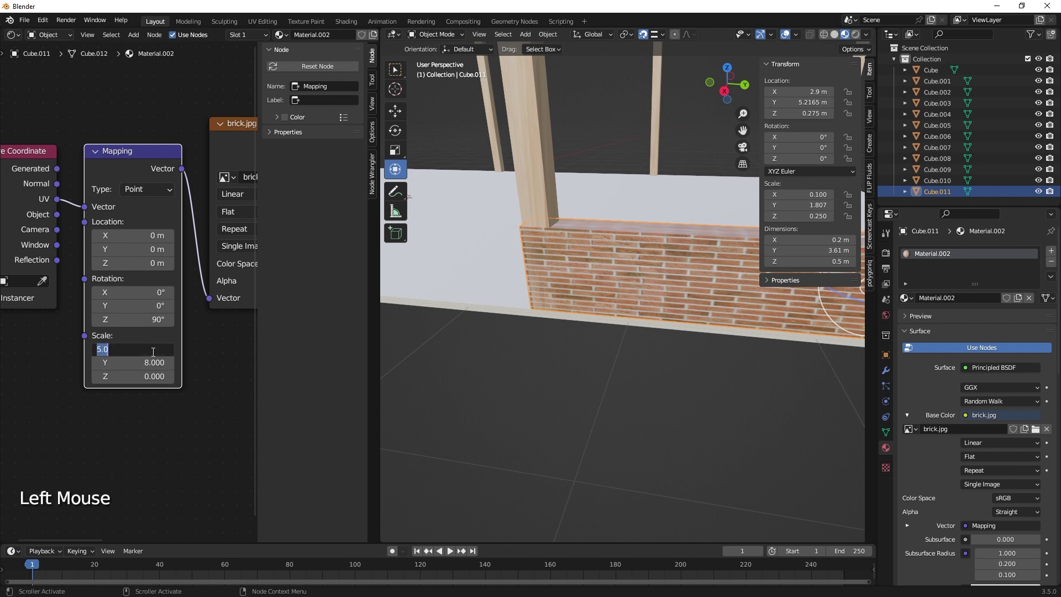
type("10")
key("Return")
left_click(153, 350)
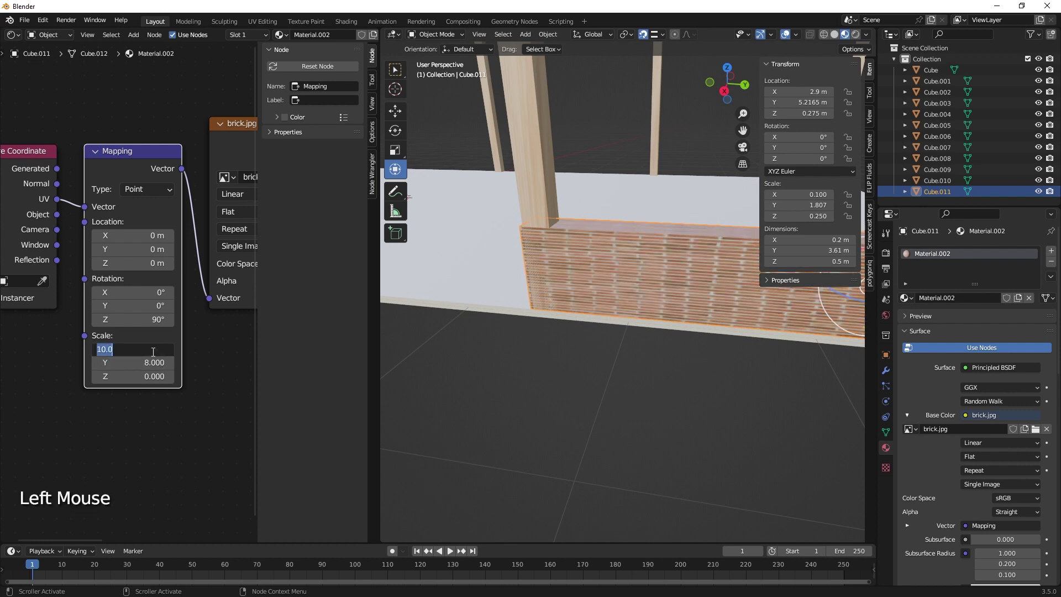
type("4")
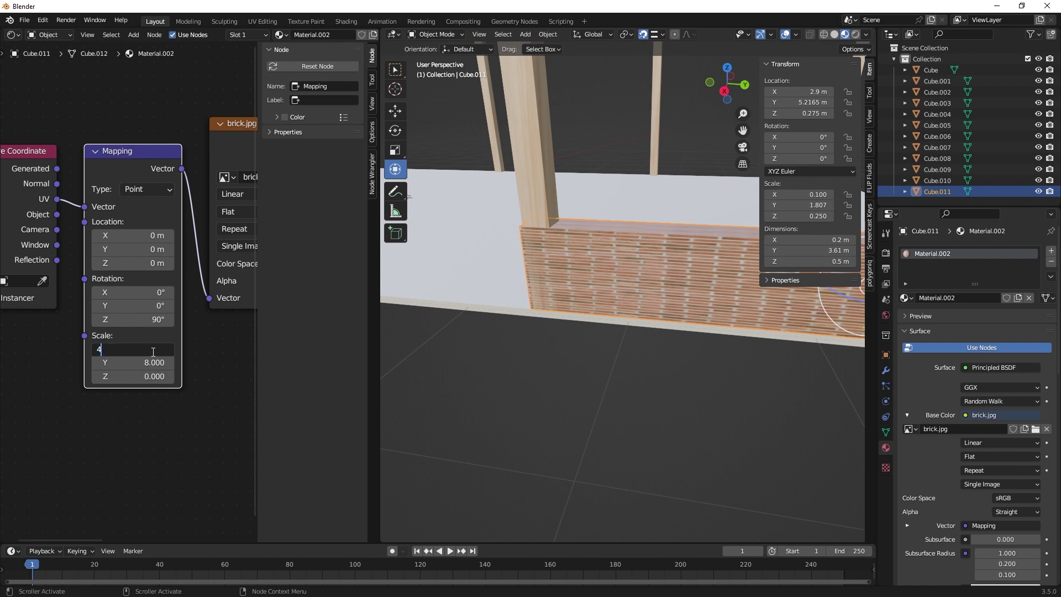
key("Return")
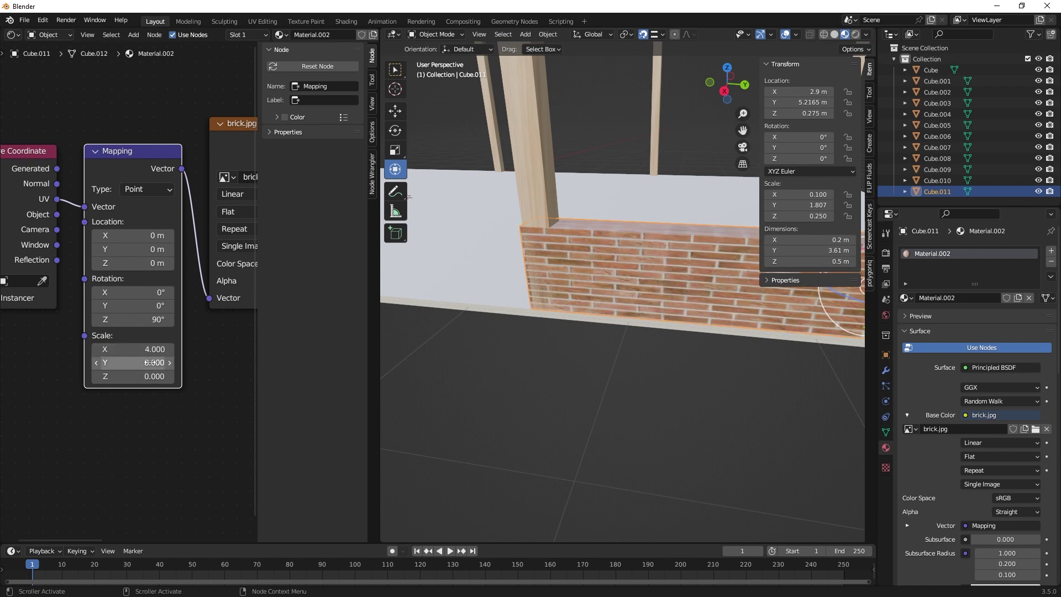
- Try a Y scale of 6 for the brick texture mapping
left_click(150, 362)
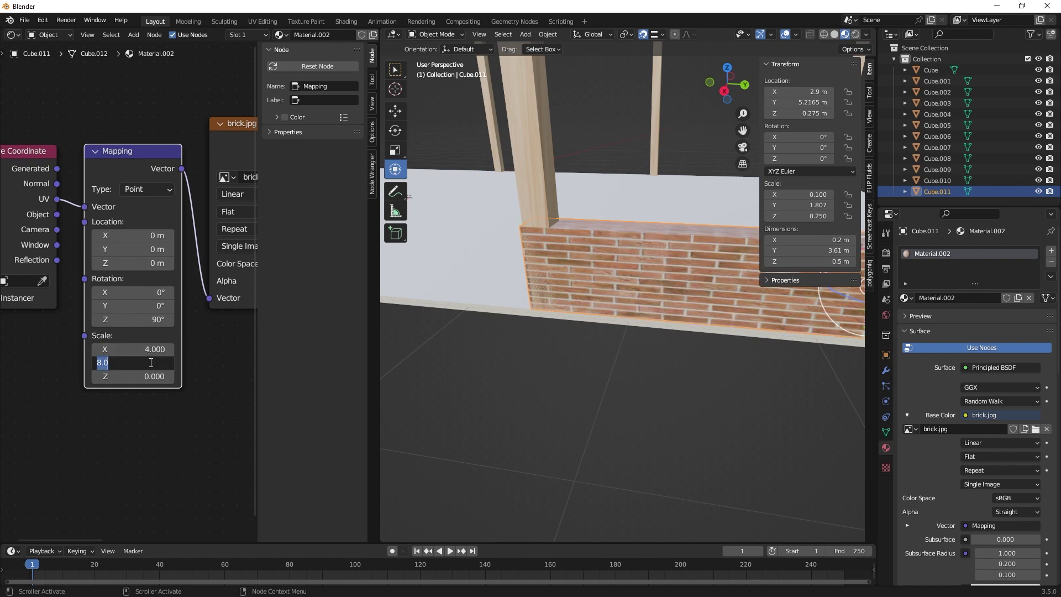
type("6")
key("Return")
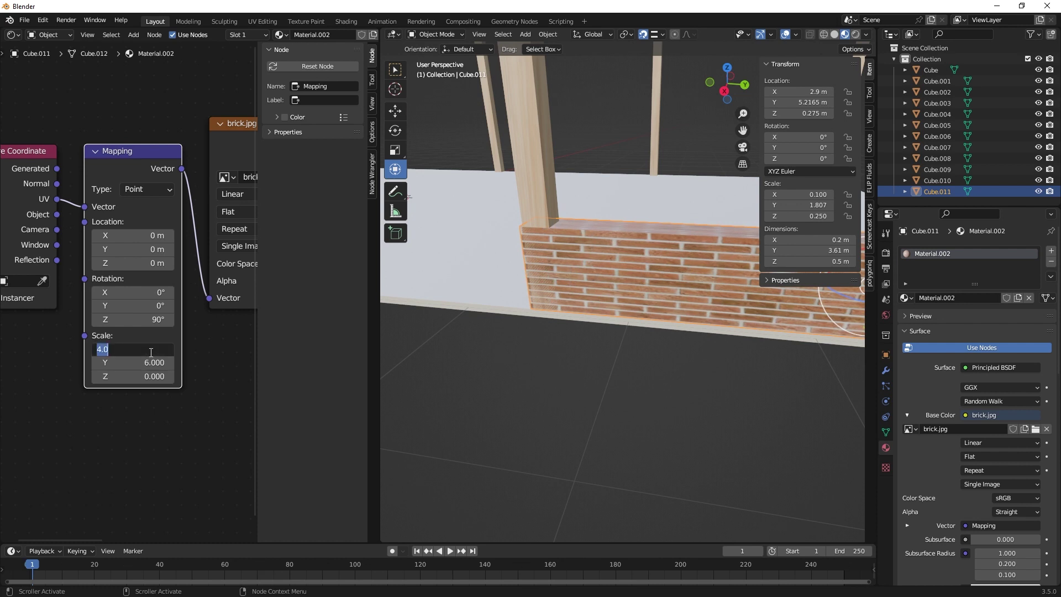
- Try X scales of 5 and 2 in the Mapping node and settle on 3
key("Return")
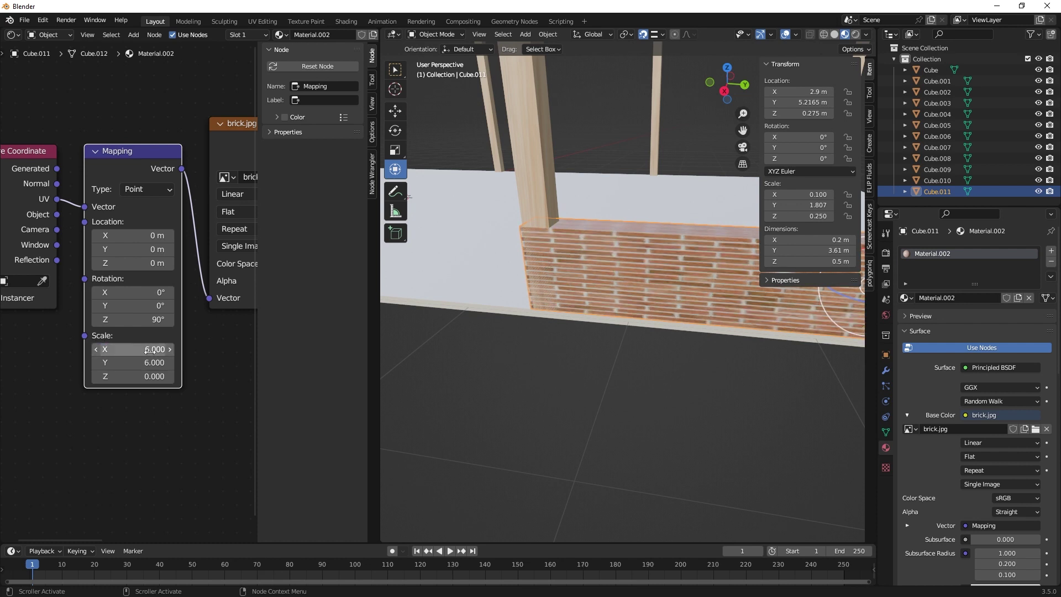
left_click(147, 350)
type("2")
key("Return")
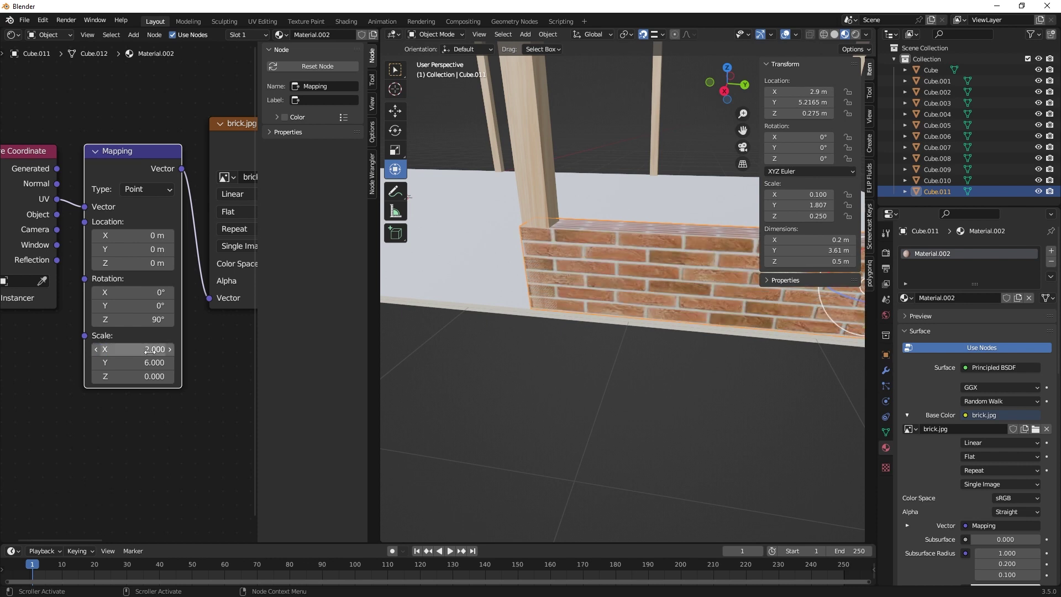
left_click(149, 351)
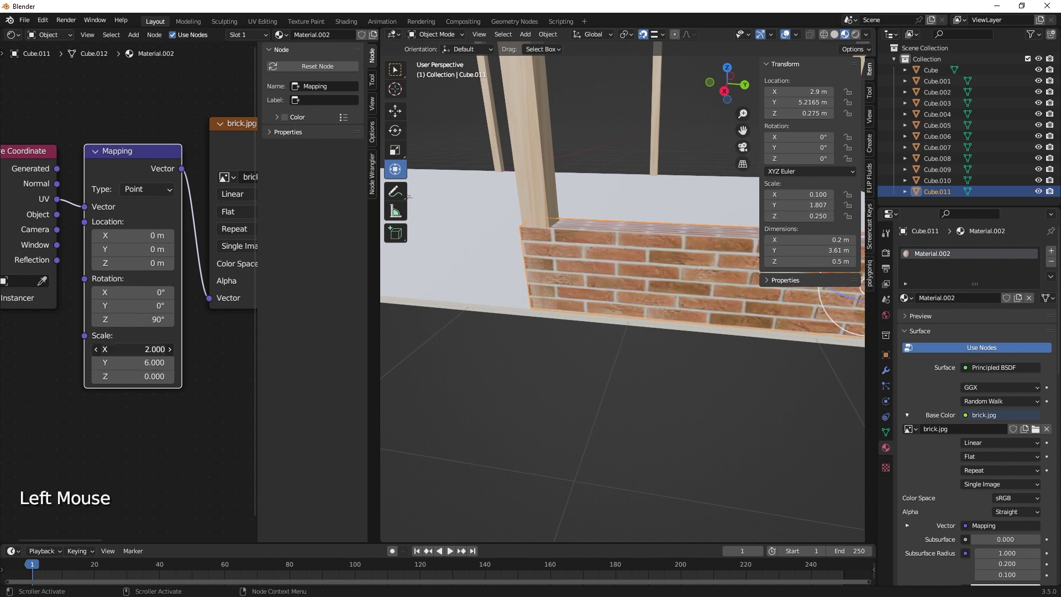
type("3")
key("Return")
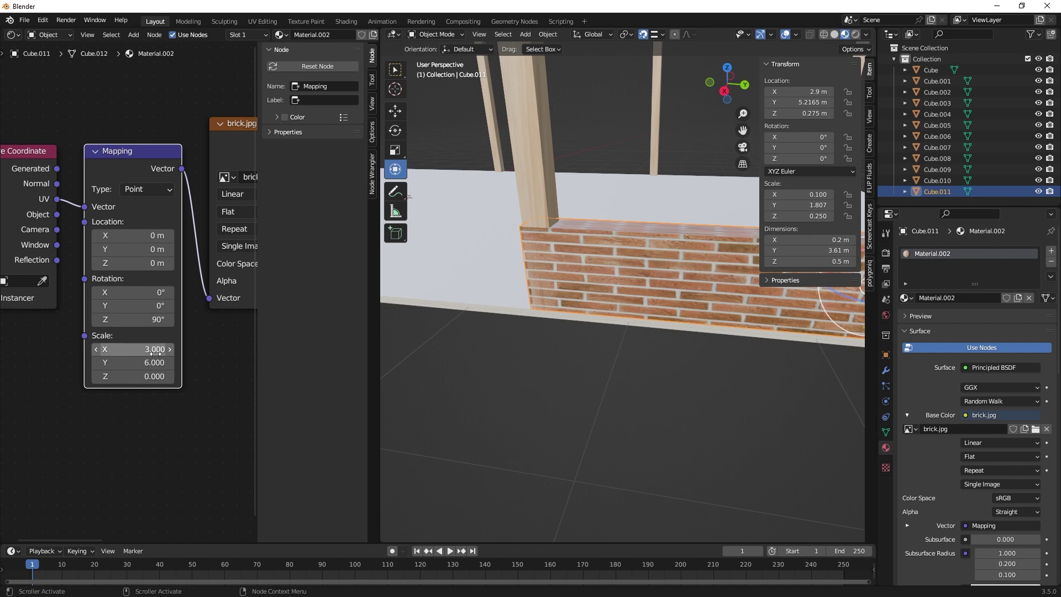
- Try a Y scale of 5 in the Mapping node and raise it to 10
left_click(155, 362)
type("5")
key("Return")
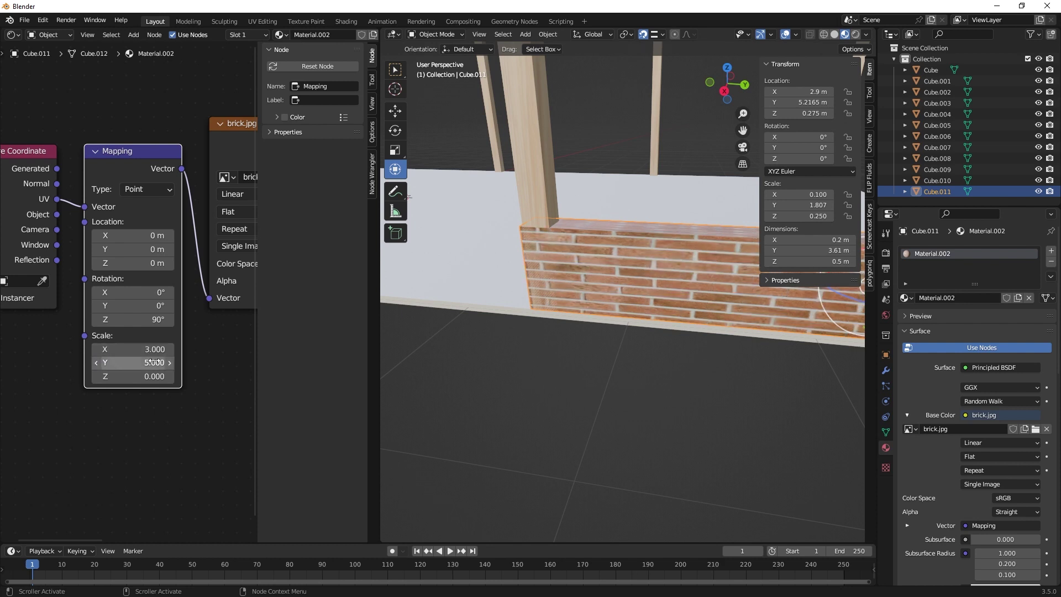
left_click(155, 362)
type("10")
key("Return")
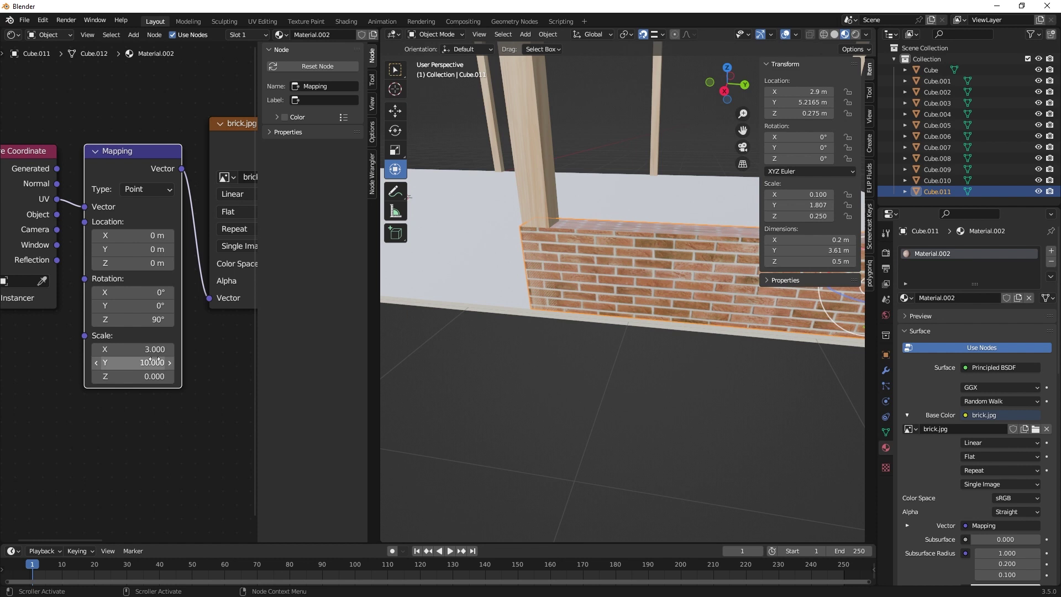
- Try an X scale of 5 for the brick mapping and return it to 3
left_click(154, 350)
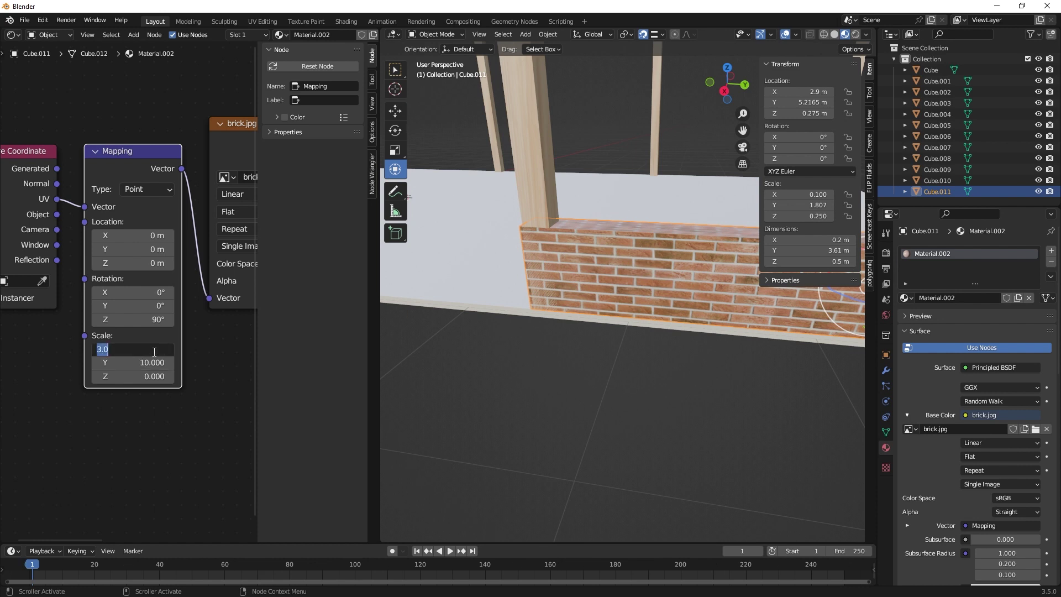
type("5")
key("Return")
left_click(155, 350)
type("3")
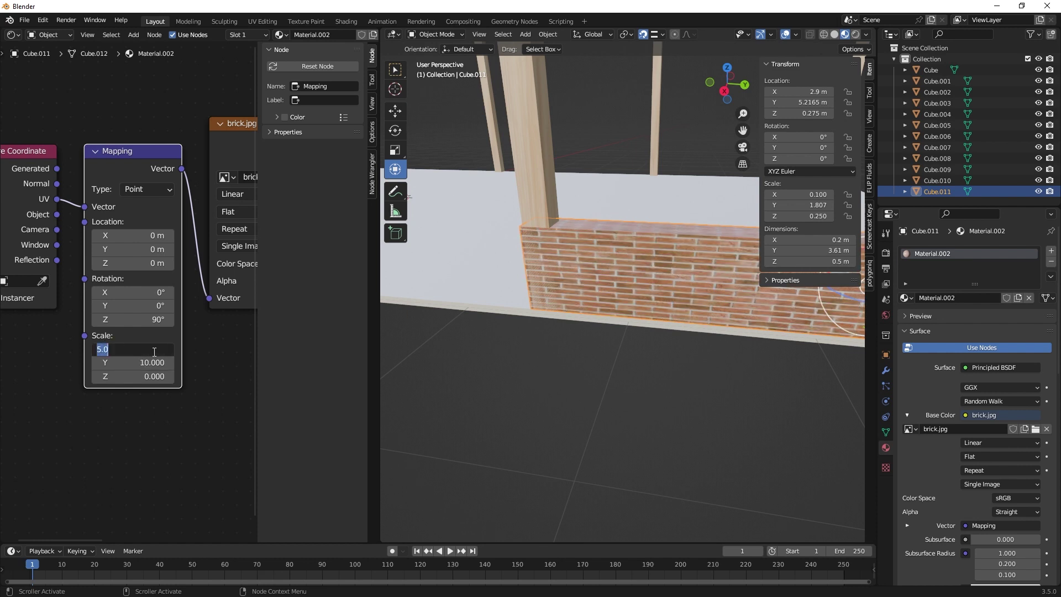
key("Return")
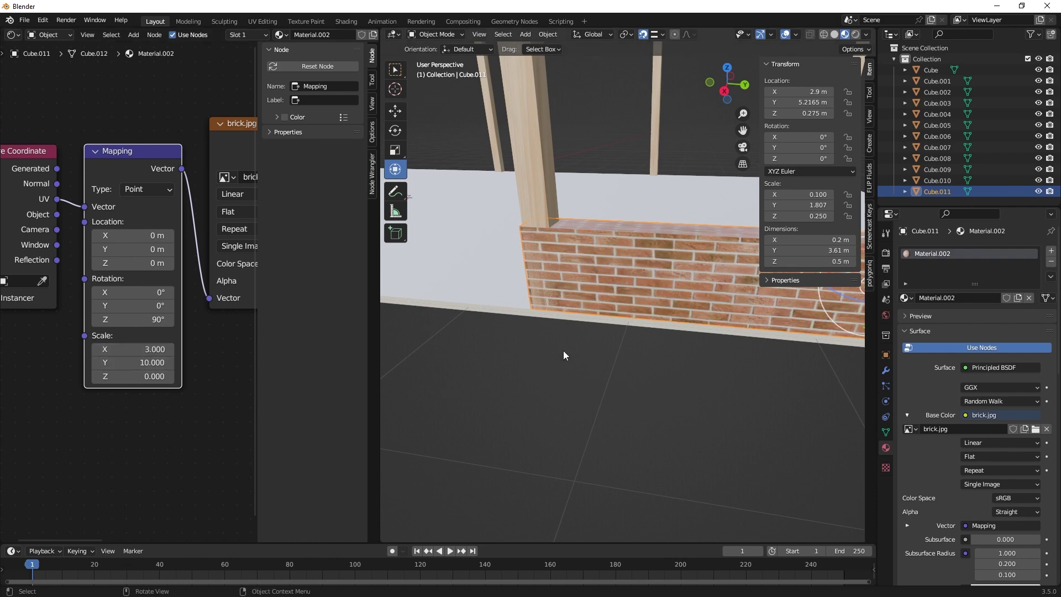
- Duplicate the brick wall base and move the copy about -8.94 m along Y toward the far end of the slab
scroll(635, 406, "down", 2)
middle_click_drag(635, 406, 650, 381)
scroll(628, 376, "down", 2)
scroll(651, 380, "down", 1)
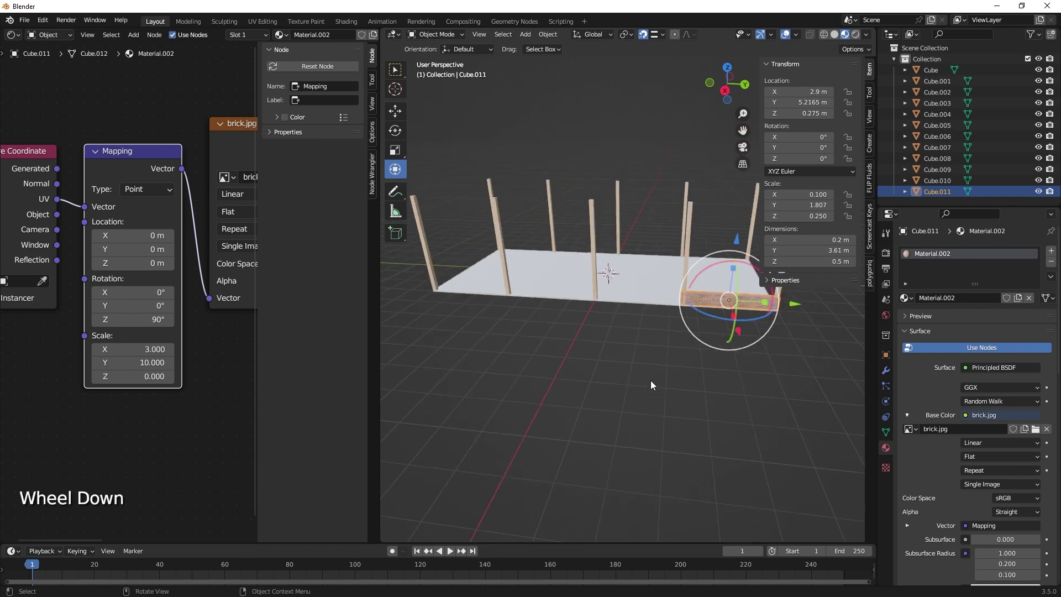
key("shift+d")
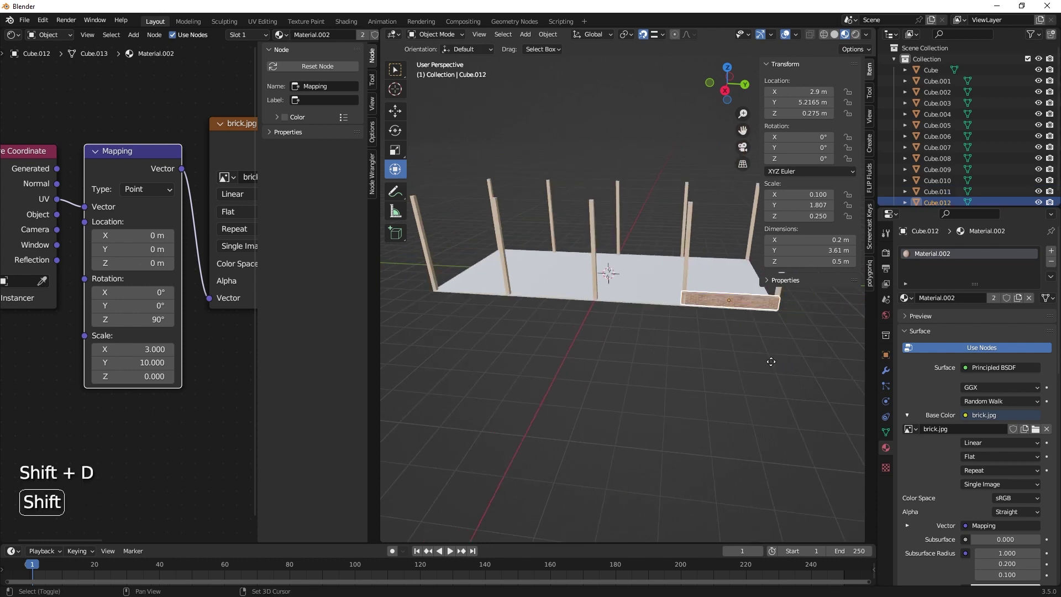
key("y")
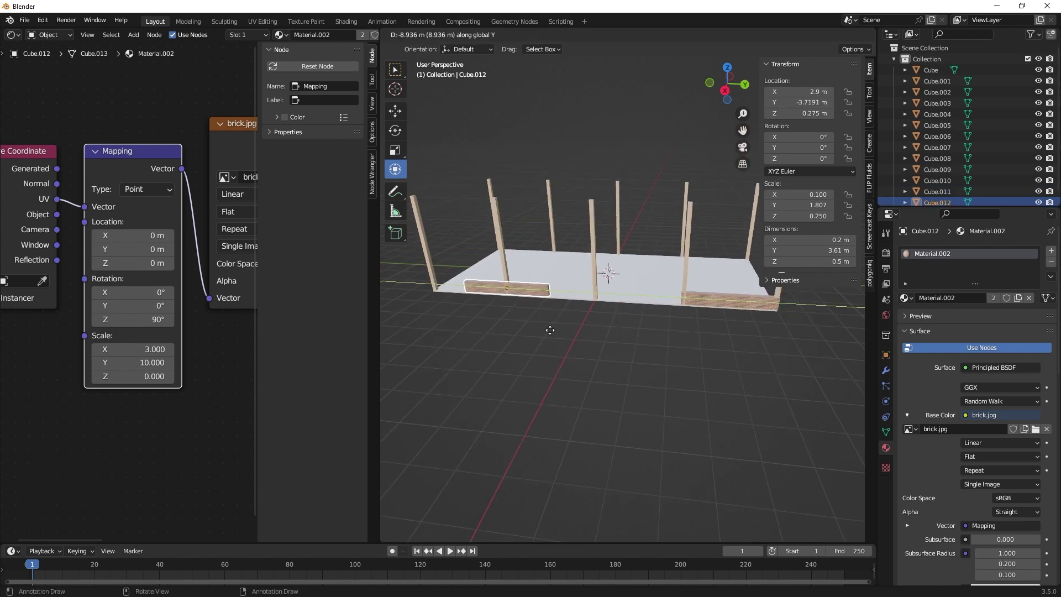
left_click(549, 330)
- Reposition and lengthen the duplicated wall base to about 7.09 m along the slab edge, turning snapping off for the final adjustment
middle_click_drag(550, 329, 566, 295)
left_click_drag(551, 293, 613, 293)
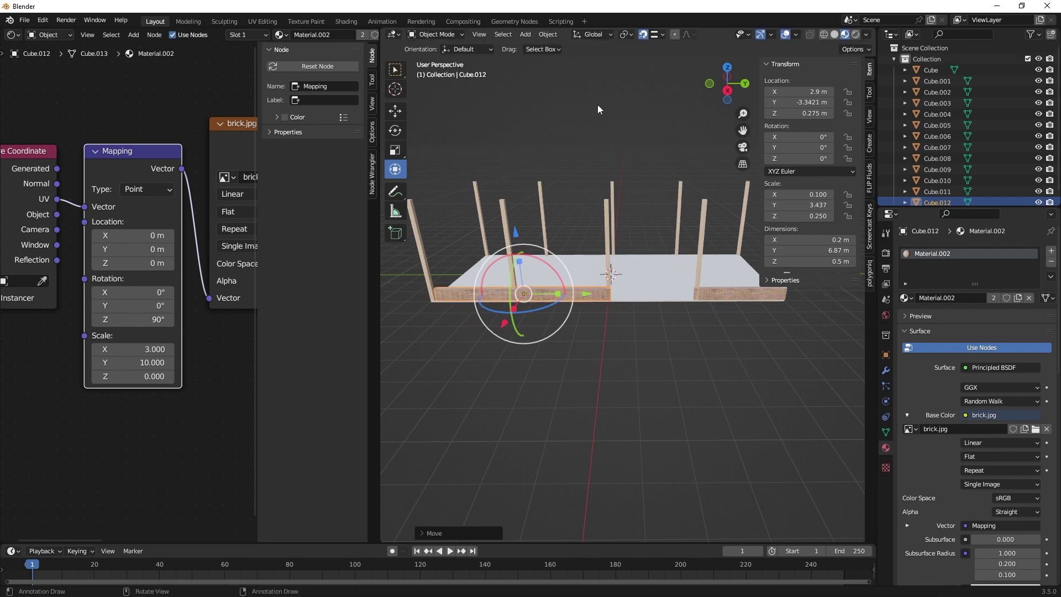
left_click(644, 34)
left_click(645, 39)
key("KP_Decimal")
middle_click_drag(620, 334, 631, 347, "shift")
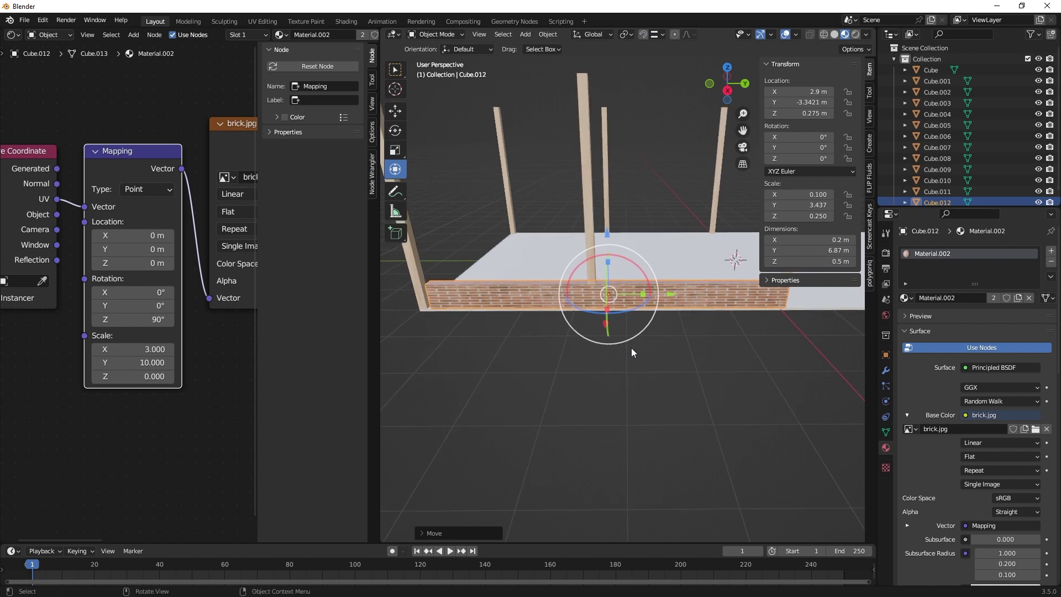
mouse_move(672, 294)
left_mouse_down()
mouse_move(641, 291)
mouse_move(661, 303)
left_mouse_up()
middle_click_drag(698, 343, 687, 336)
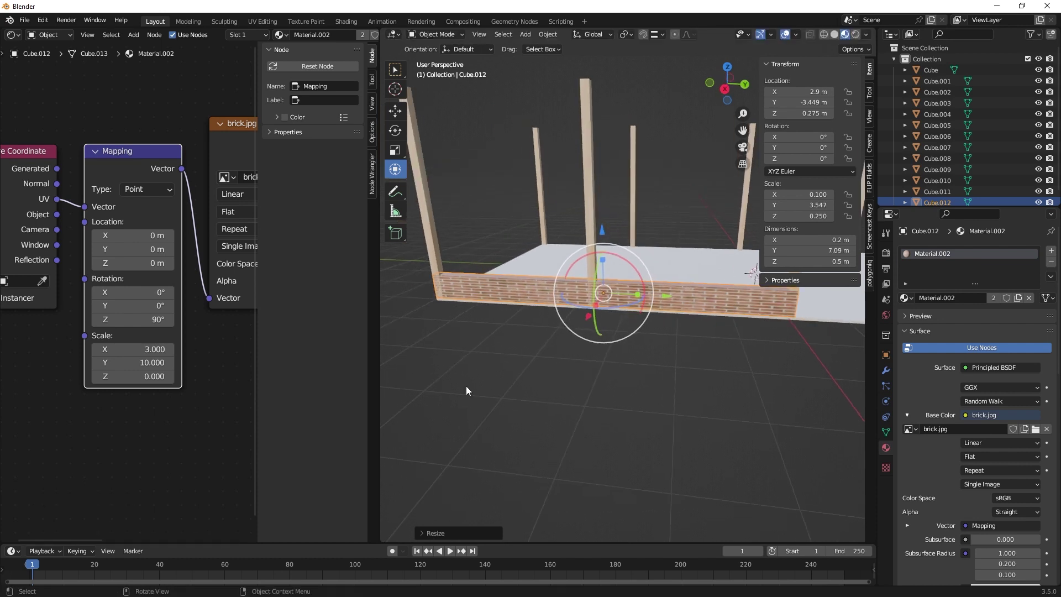
- Make the long wall base's brick material single-user, then try a Mapping X scale of 5 and return it to 3
left_click(993, 297)
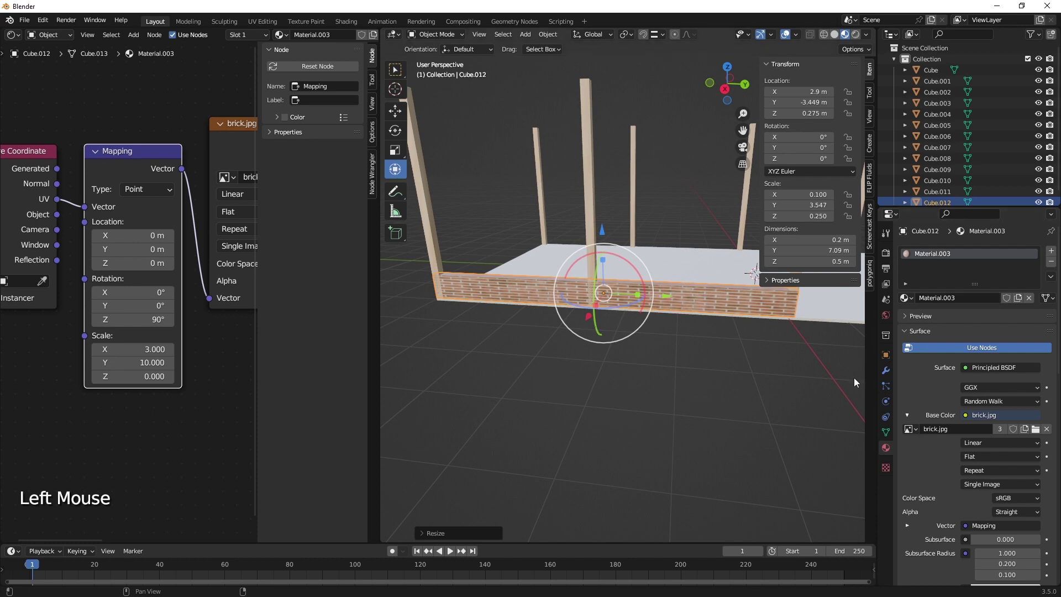
left_click(153, 350)
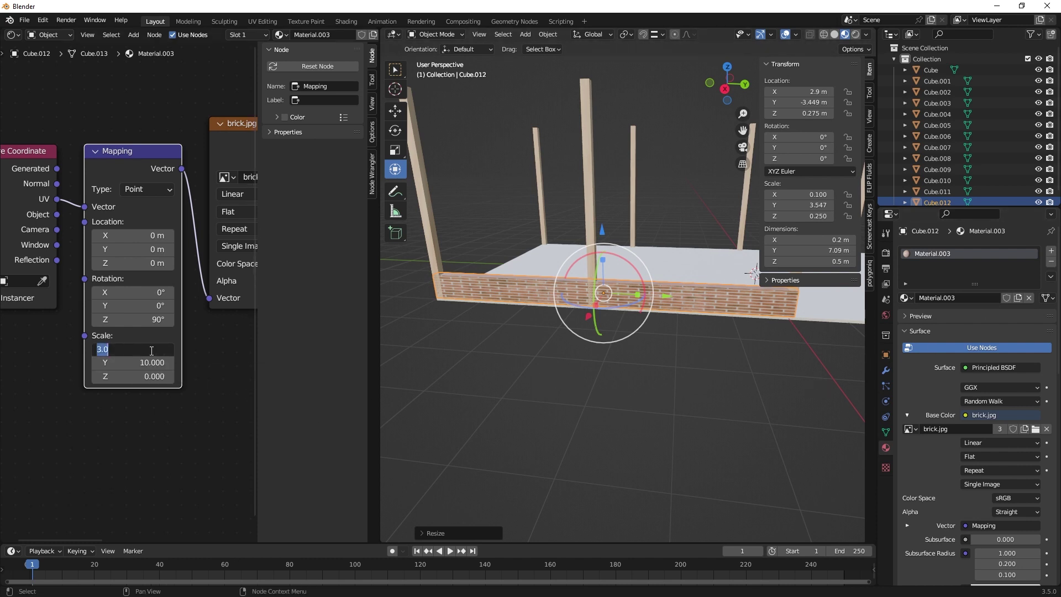
type("5")
key("Return")
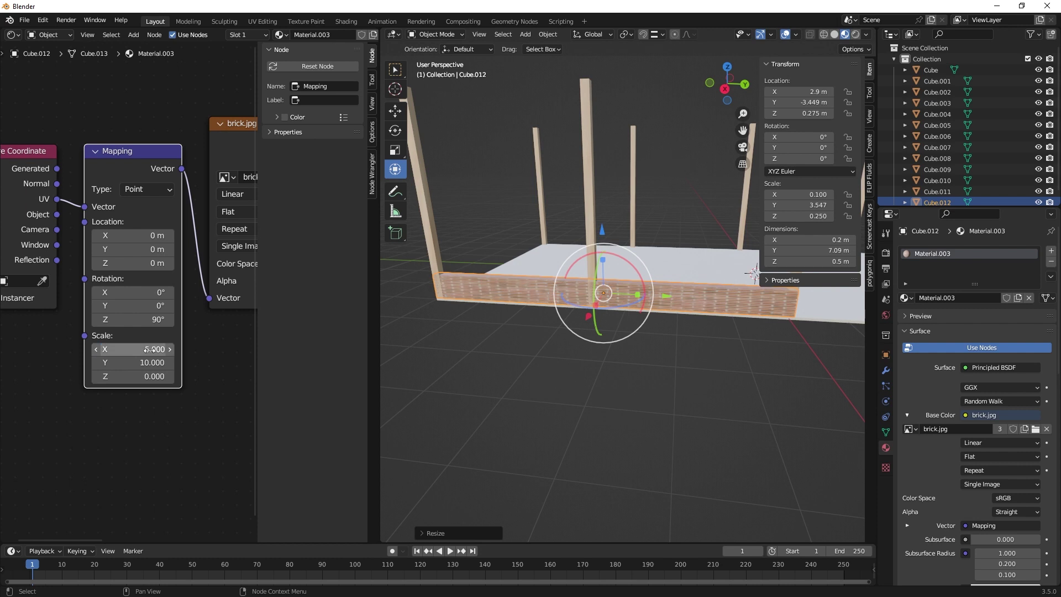
left_click(146, 350)
type("3")
key("Return")
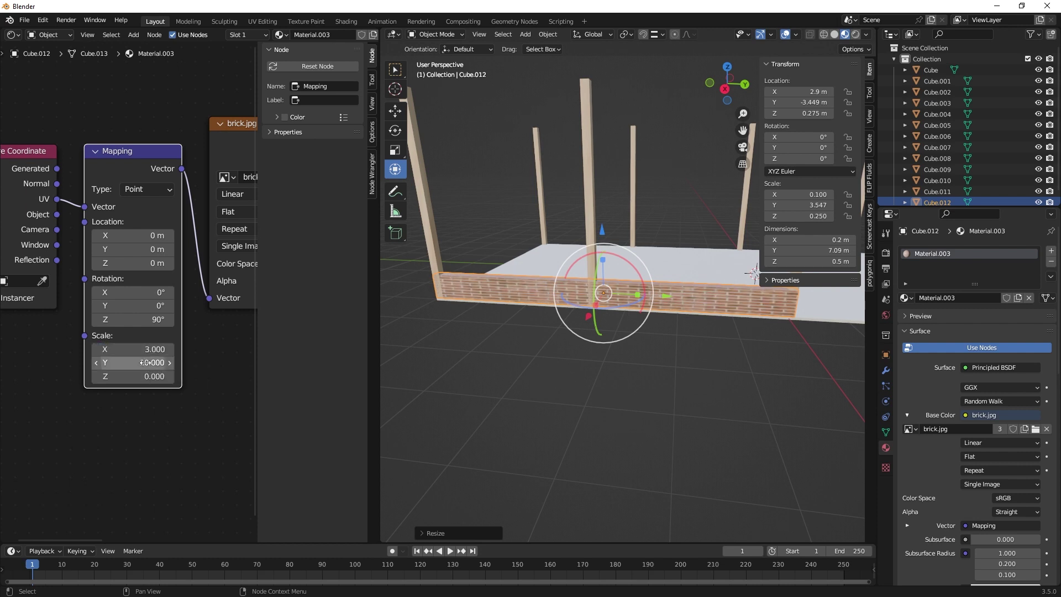
- Try a Y scale of 12 and then 15 for the long wall base's brick mapping
left_click(146, 363)
type("12")
key("Return")
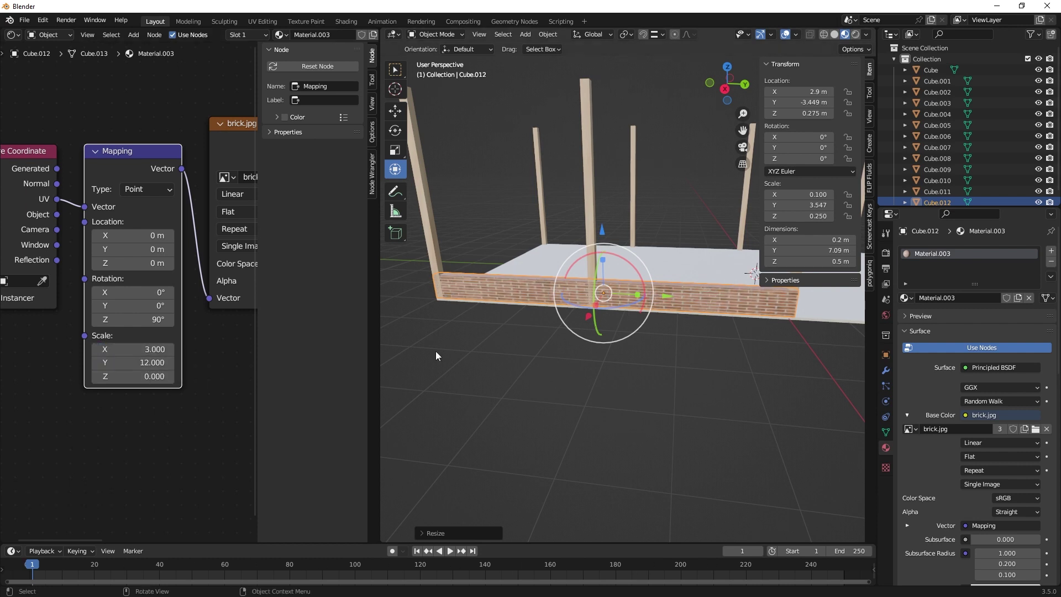
left_click(143, 367)
type("15")
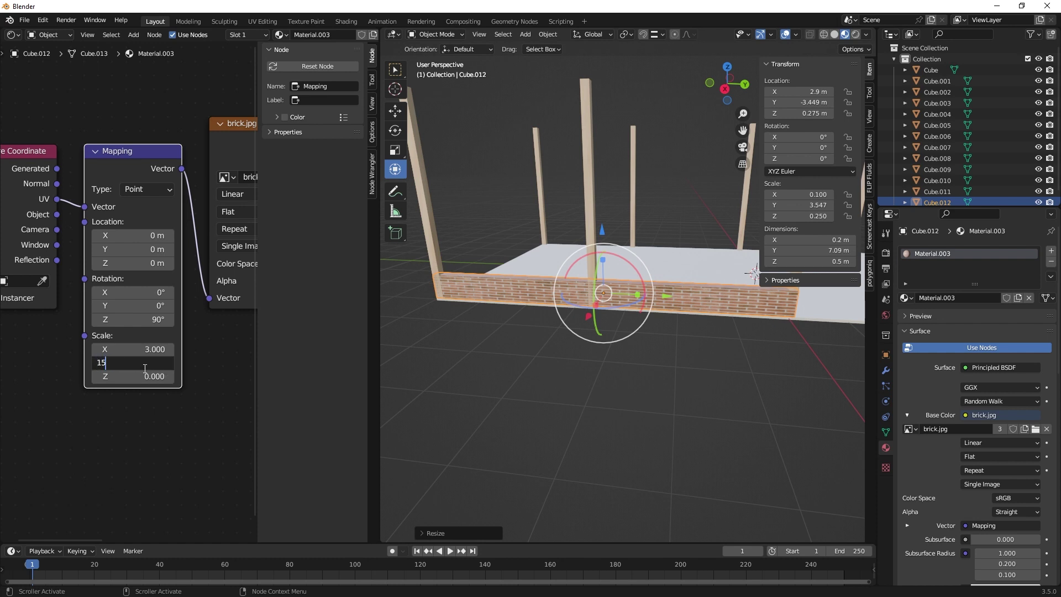
key("Return")
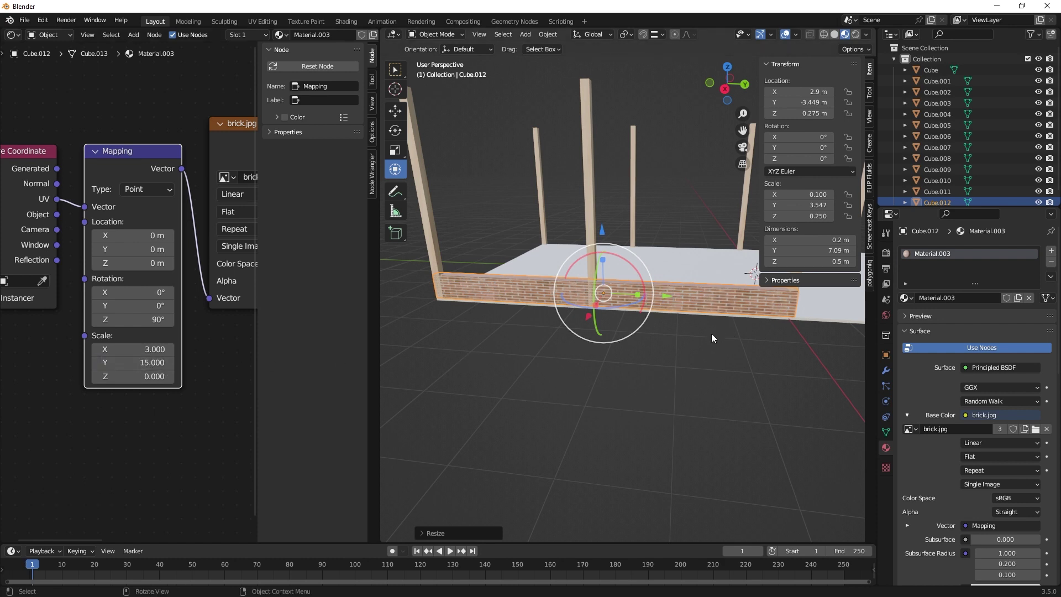
- Try a Mapping Y scale of 12 and then 10 for the long wall base's brick texture
scroll(674, 322, "up", 4)
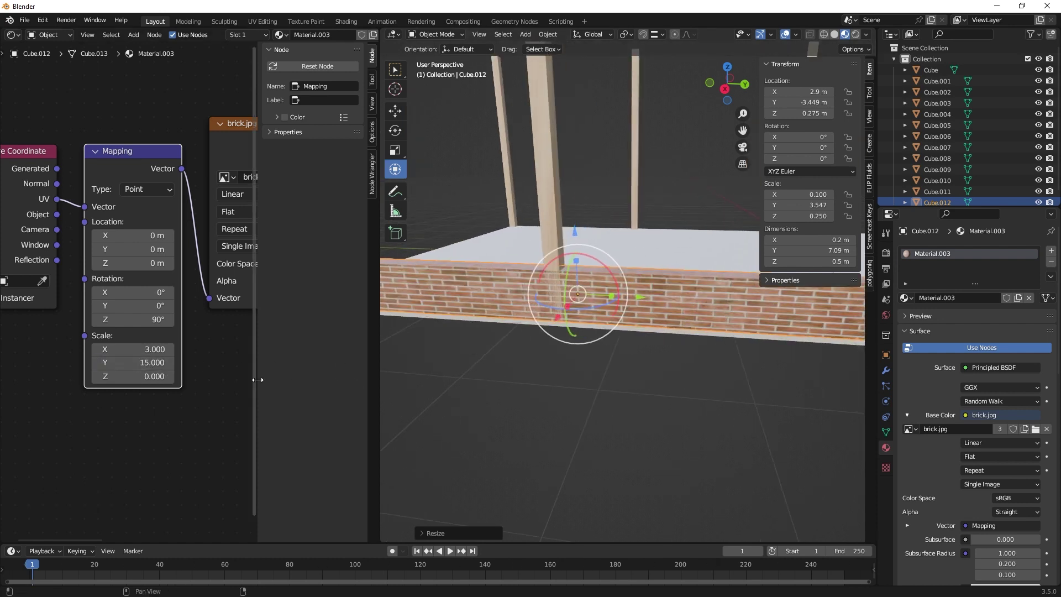
left_click(157, 365)
type("12")
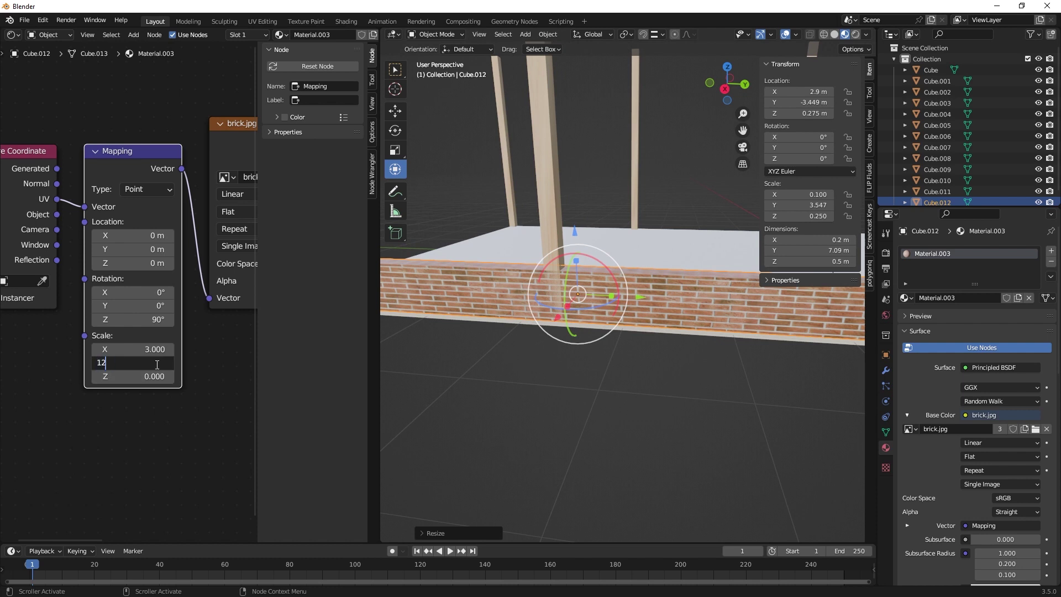
key("Return")
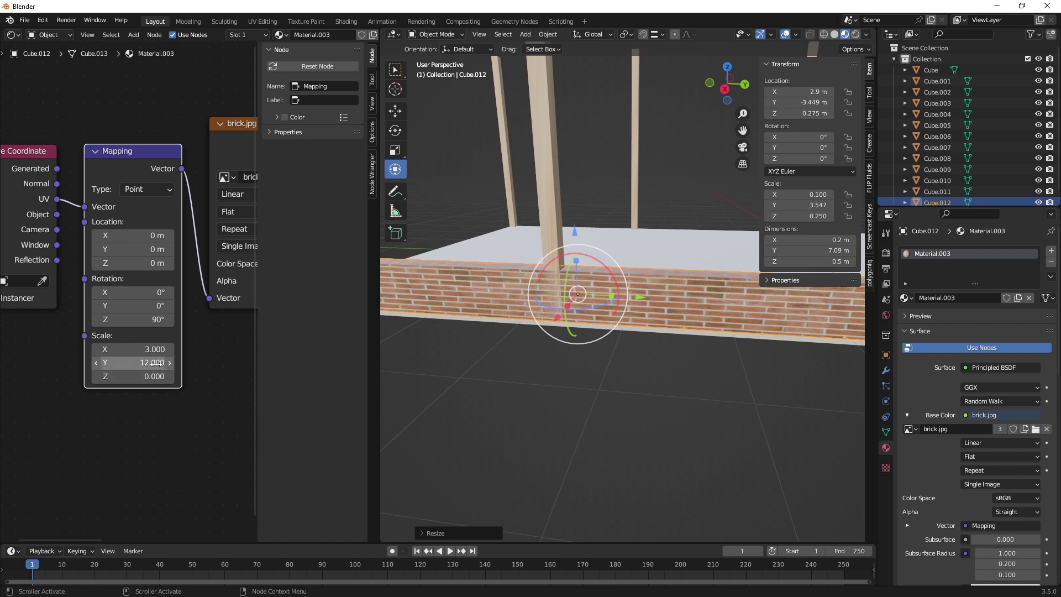
left_click(156, 364)
type("10")
key("Return")
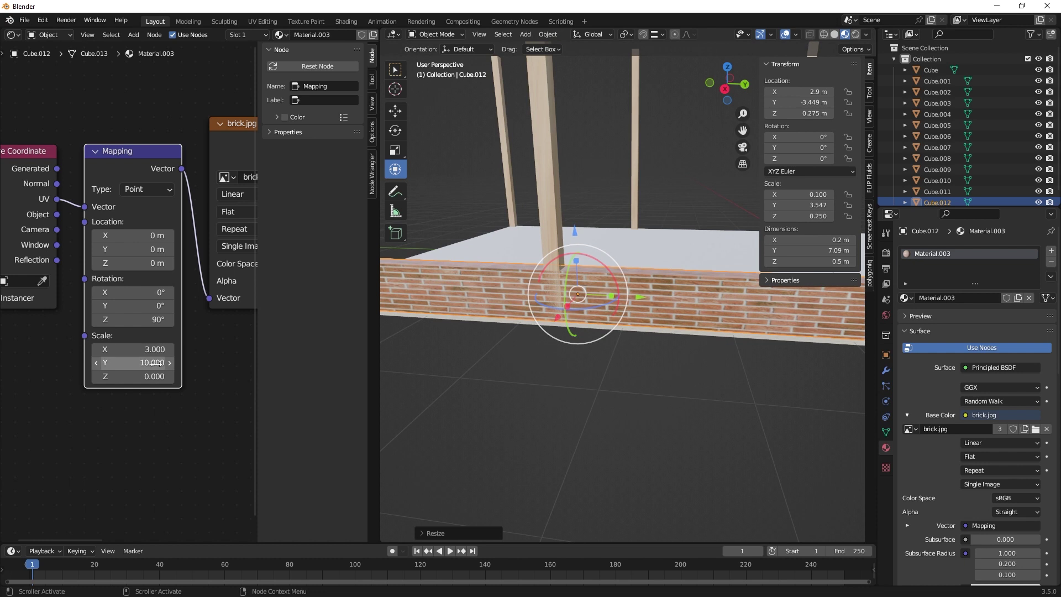
- Try a Mapping X scale of 5 and then 2 for the long wall base's bricks, and return it to 3
left_click(157, 363)
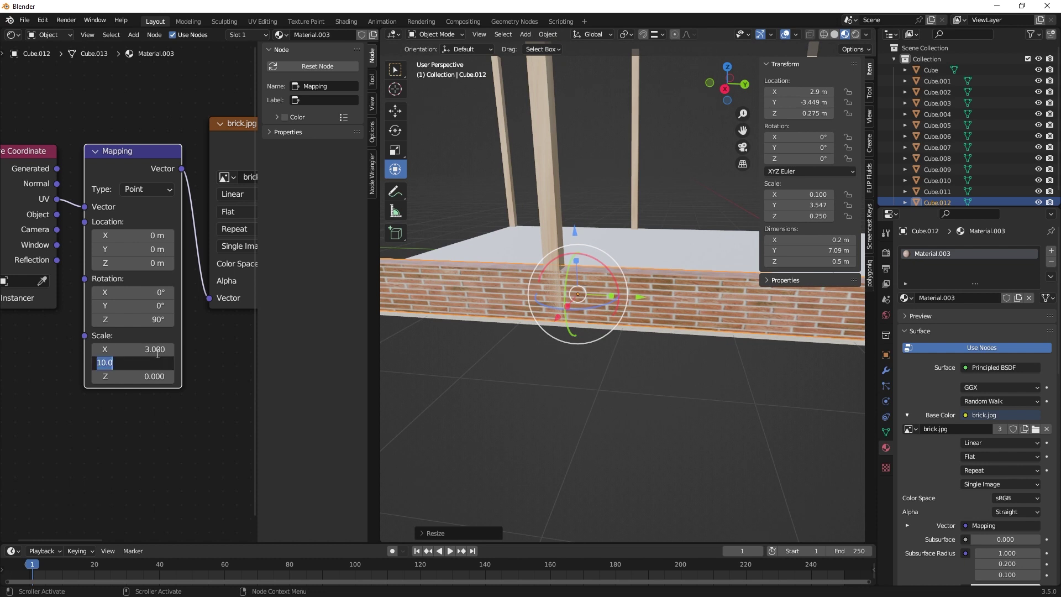
left_click(157, 353)
left_click(157, 350)
type("5")
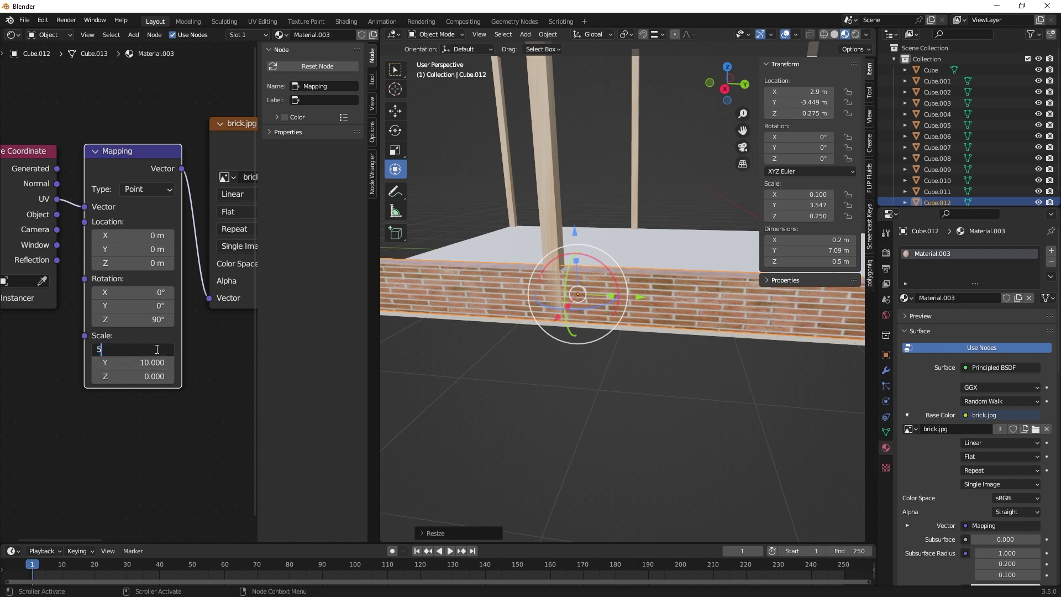
key("Return")
left_click(156, 349)
type("2")
key("Return")
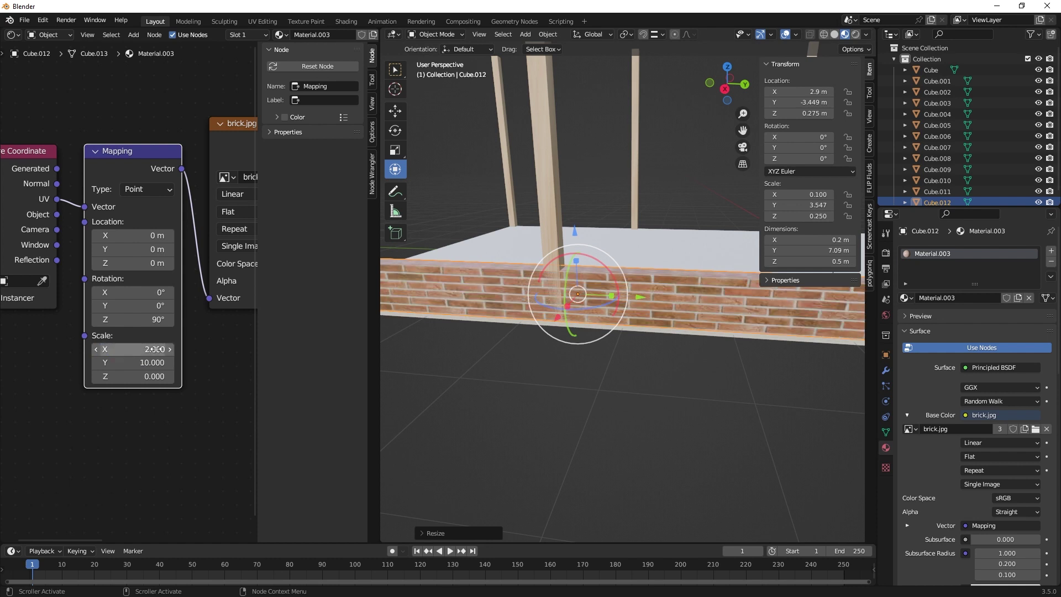
left_click(155, 349)
type("3")
key("Return")
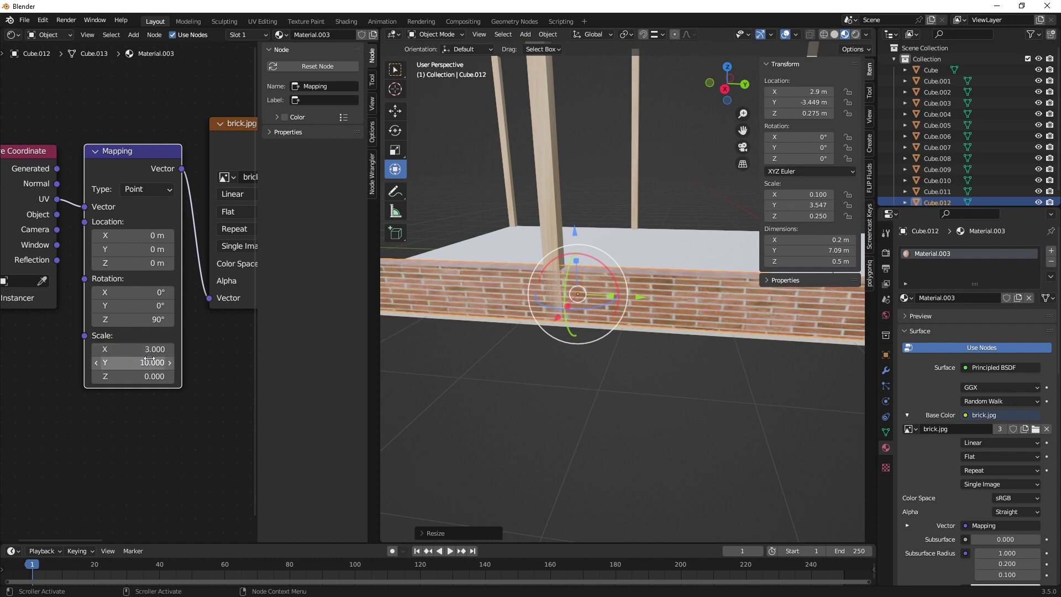
- Set the Y scale of the long wall base's brick mapping to 20
left_click(149, 362)
type("20")
key("Return")
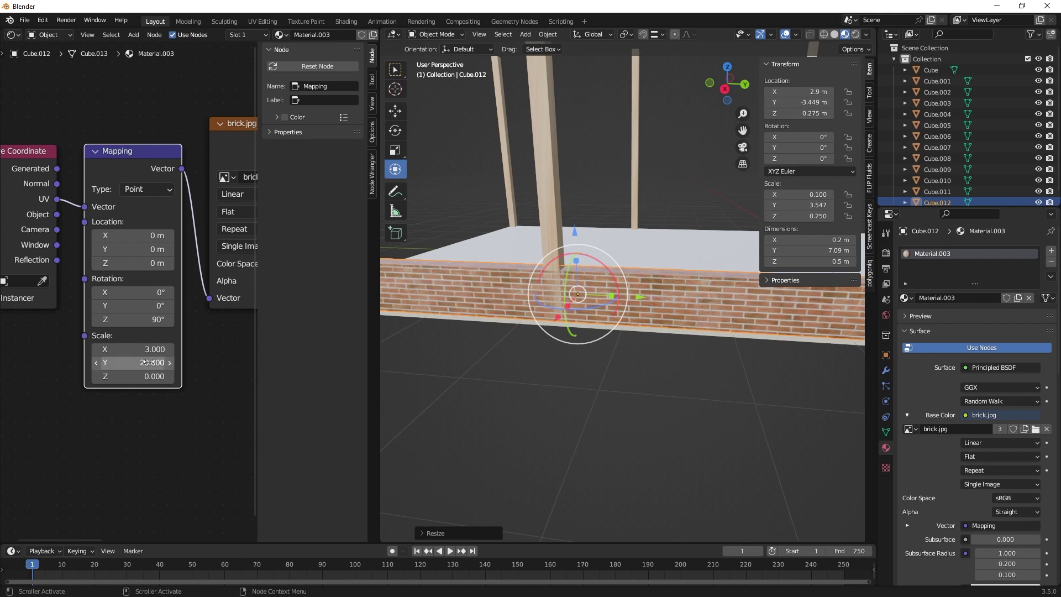
- Duplicate the short brick wall base and move the copy about -2.9 m along X to the middle of the slab's width
scroll(672, 403, "down", 3)
middle_click_drag(727, 370, 580, 389, "shift")
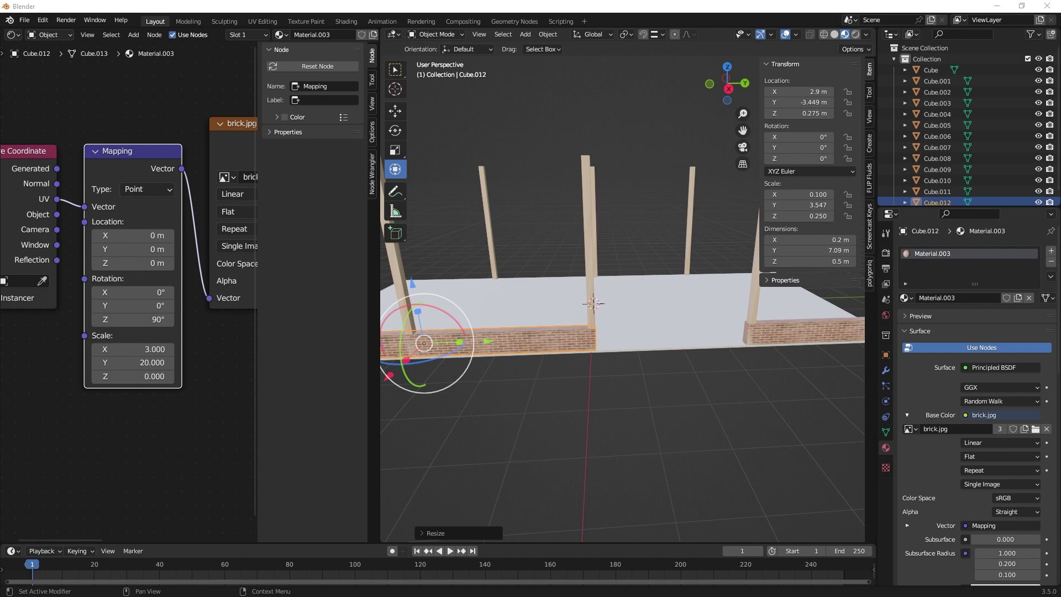
middle_click_drag(733, 321, 631, 364)
scroll(631, 349, "down", 2)
left_click(648, 376)
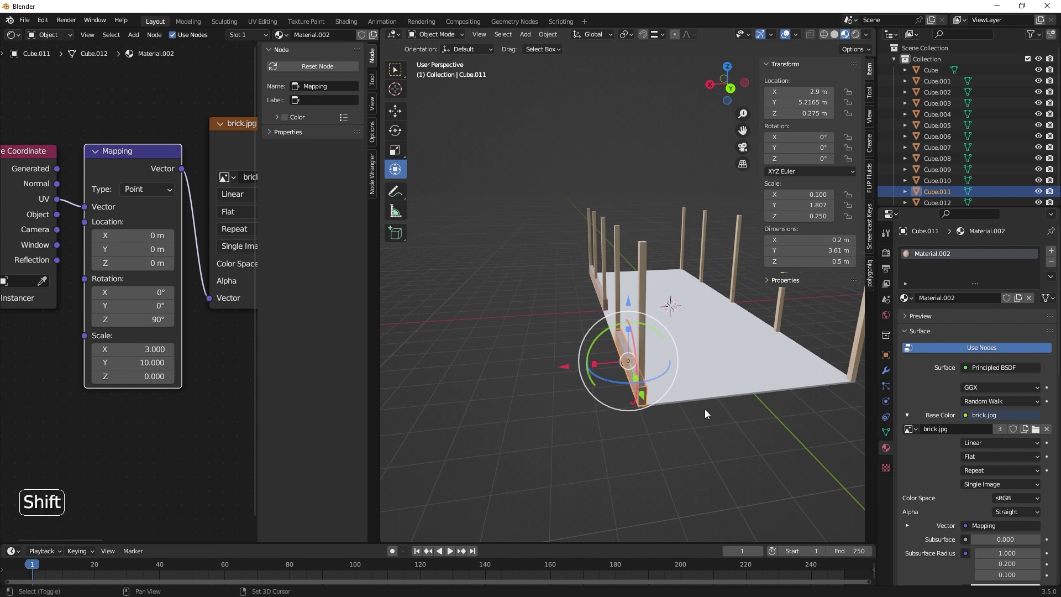
key("shift+d")
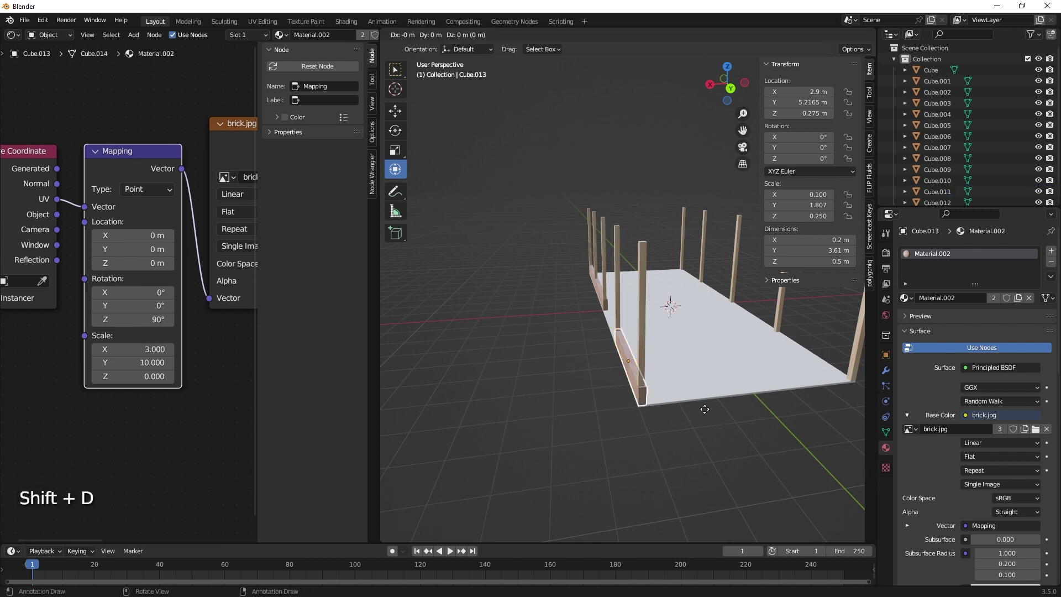
key("x")
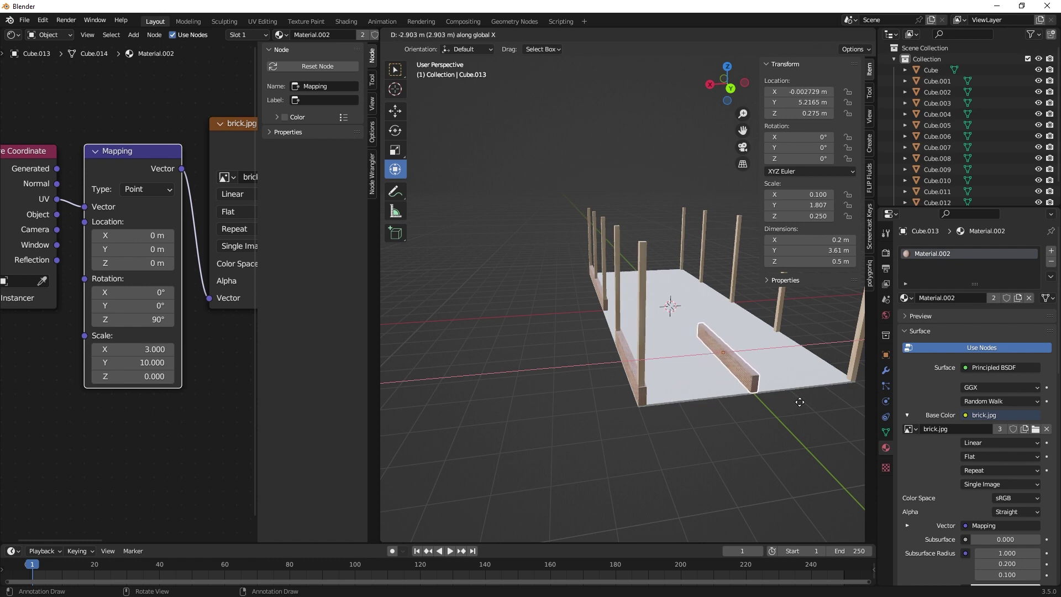
left_click(792, 408)
- Rotate the copied wall base 90° about Z and move it with snapping on to the slab's near end at Y 6.9 m
type("r")
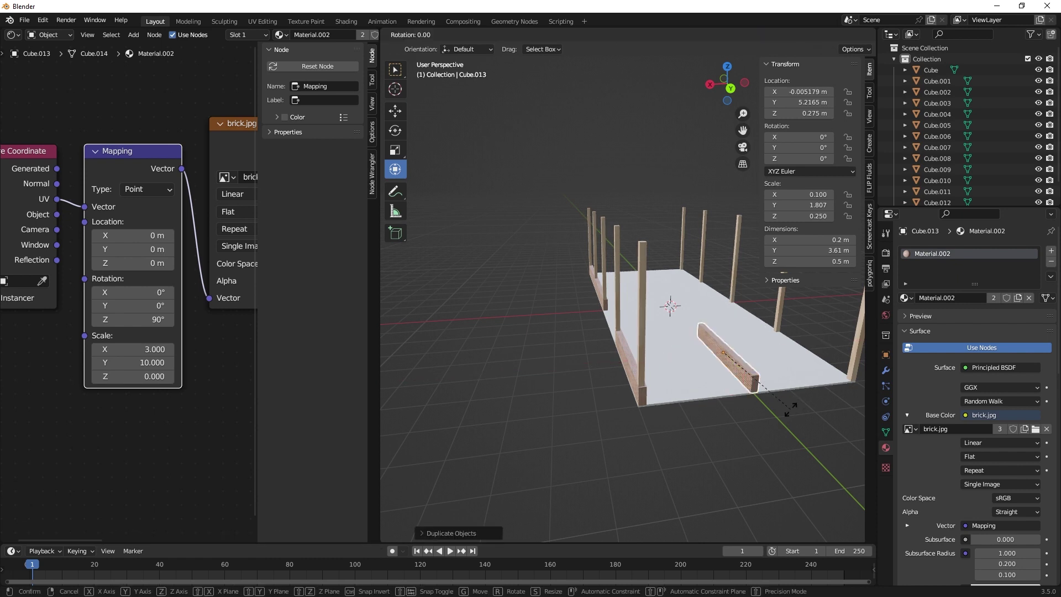
type("z90")
key("Return")
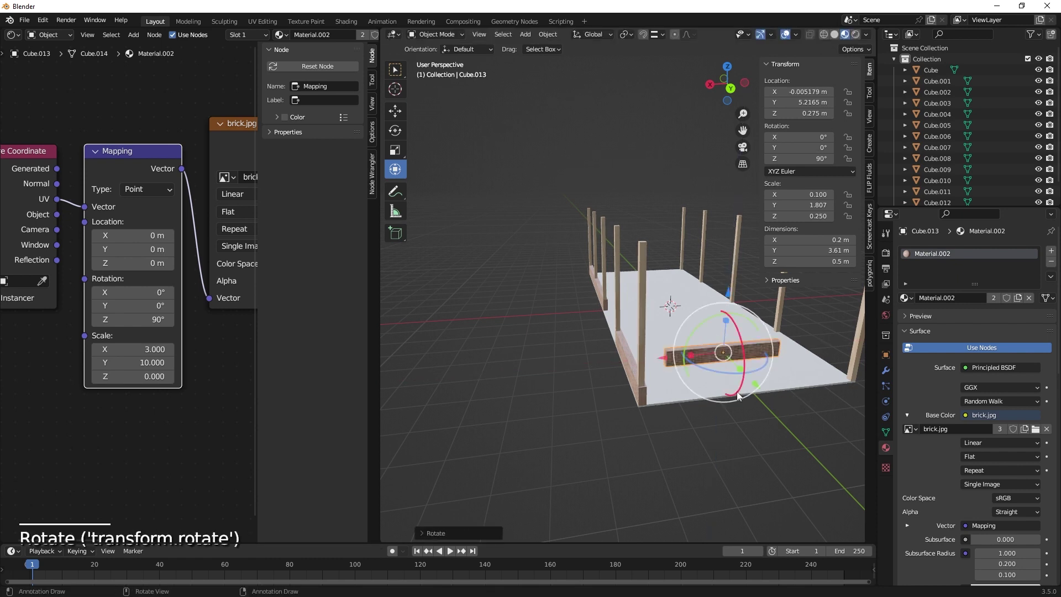
left_click(629, 35)
left_click(642, 34)
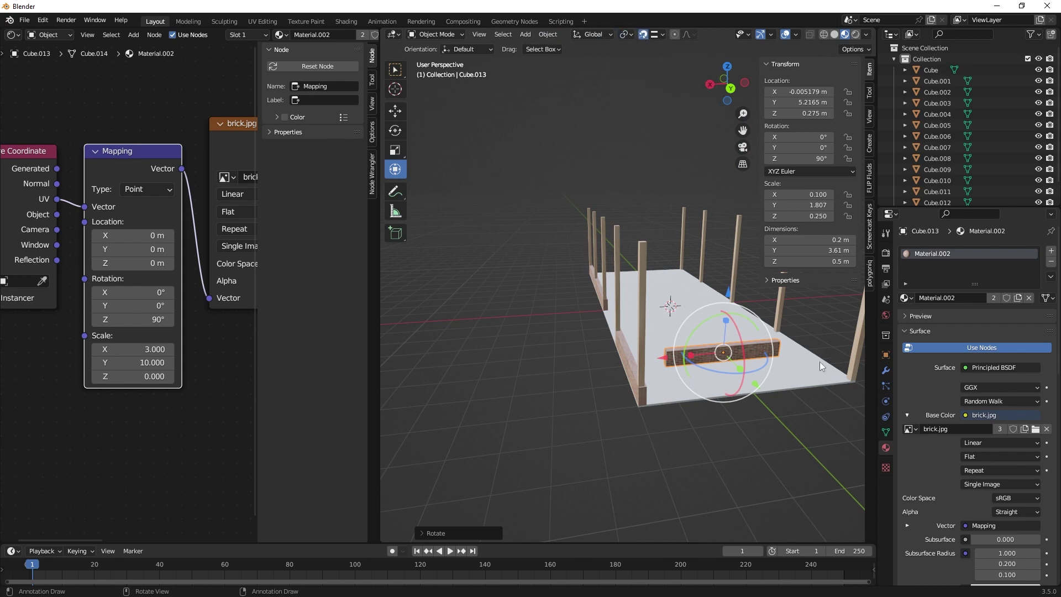
key("g")
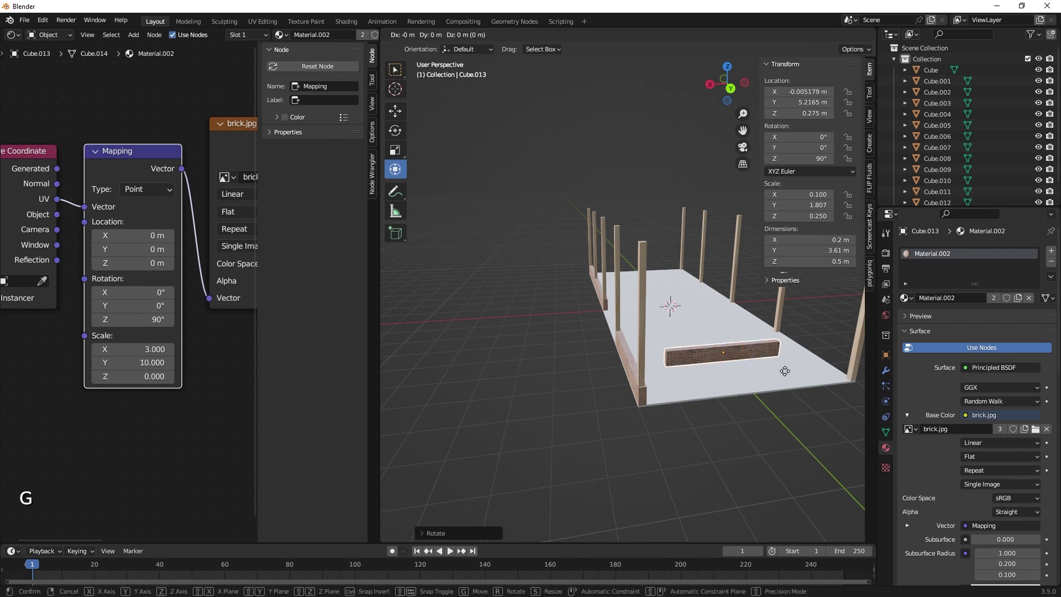
left_click(778, 386)
- Stretch the end wall base along X to about 5.91 m so it spans the slab's width
middle_click_drag(801, 442, 730, 446)
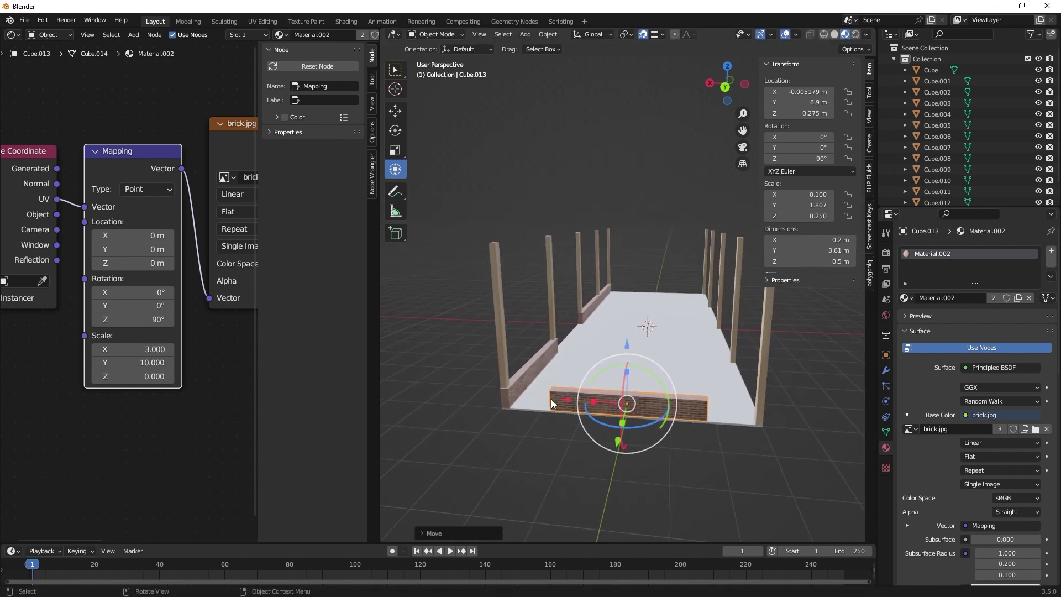
left_click_drag(589, 398, 568, 404)
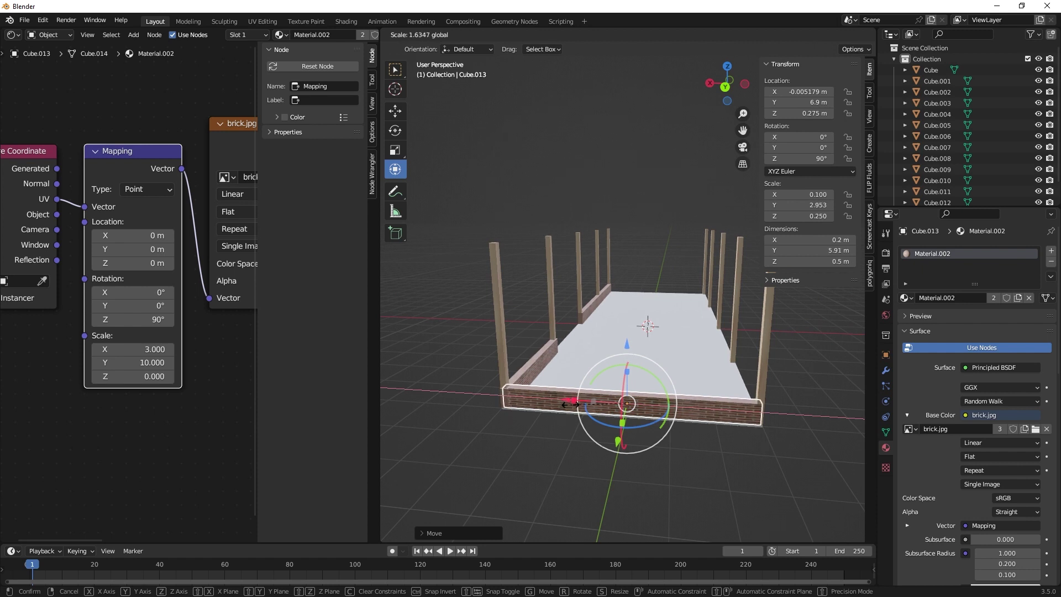
left_click_drag(569, 404, 571, 404)
- Set the Y scale of the end wall base's brick mapping to 15
middle_click_drag(632, 433, 652, 382)
scroll(654, 419, "up", 2)
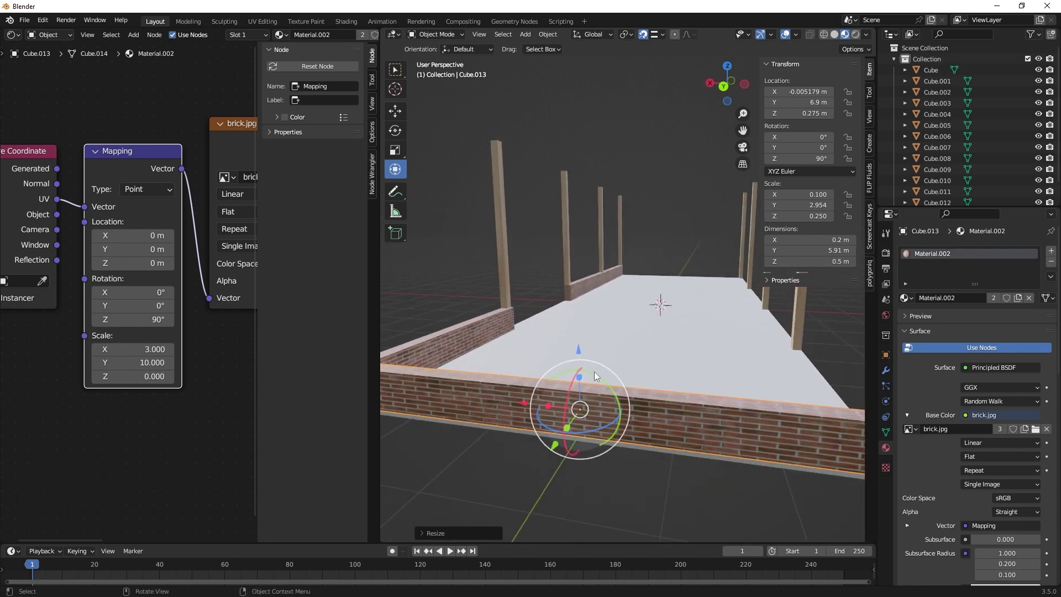
left_click(149, 350)
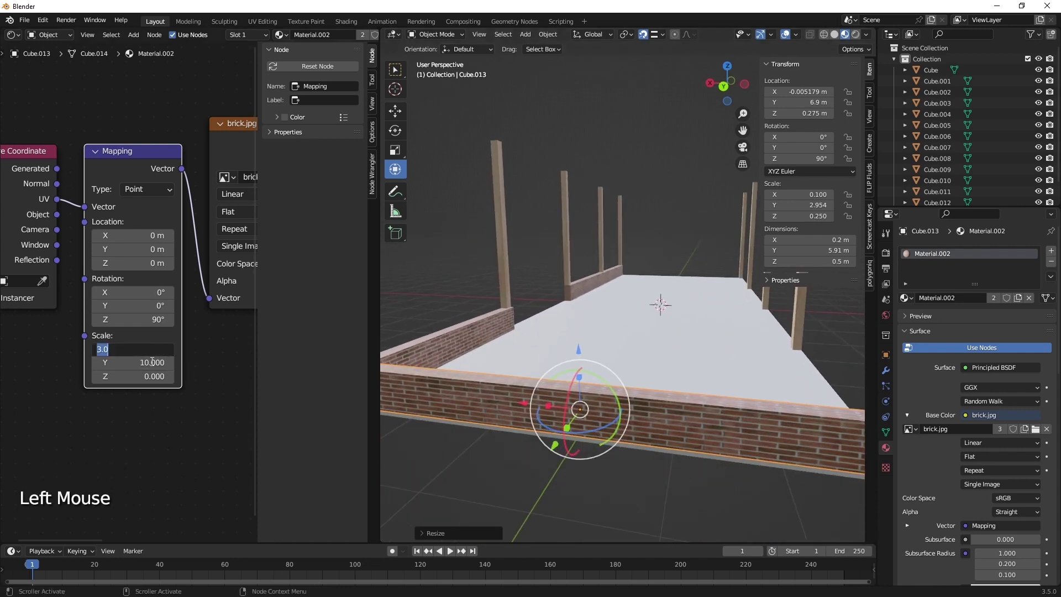
left_click(152, 362)
type("15")
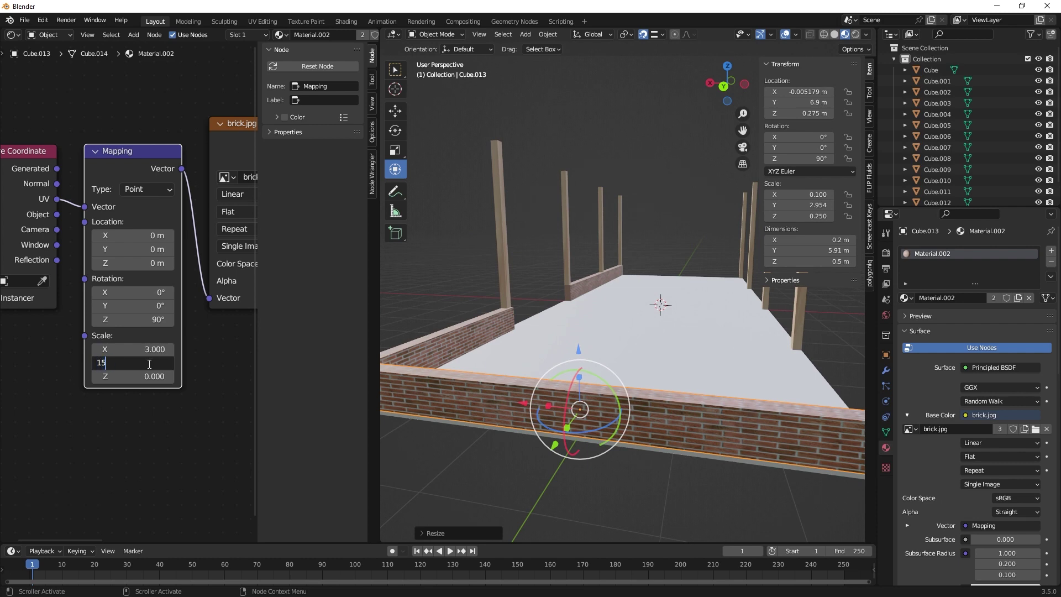
key("Return")
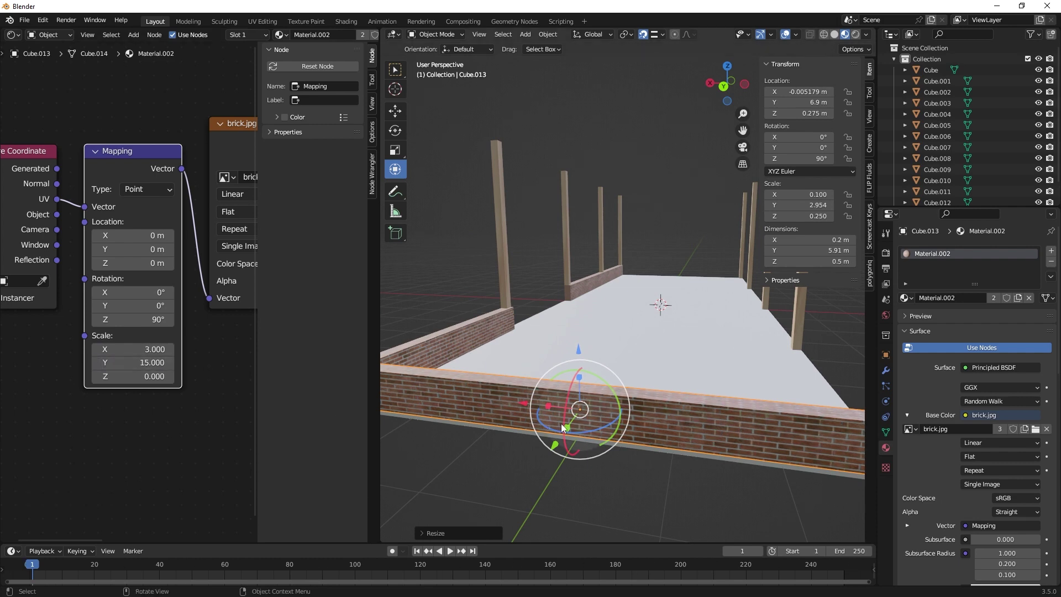
- Duplicate the short and long side wall bases together and move the copies along X to the opposite slab edge at X -2.9 m
middle_click_drag(620, 439, 598, 453)
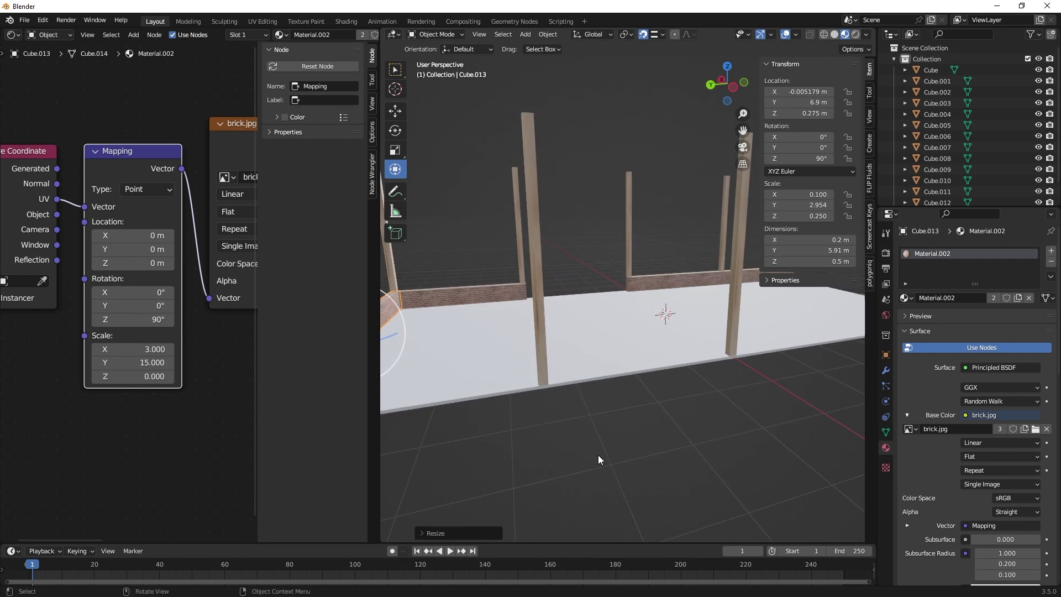
scroll(598, 456, "down", 2)
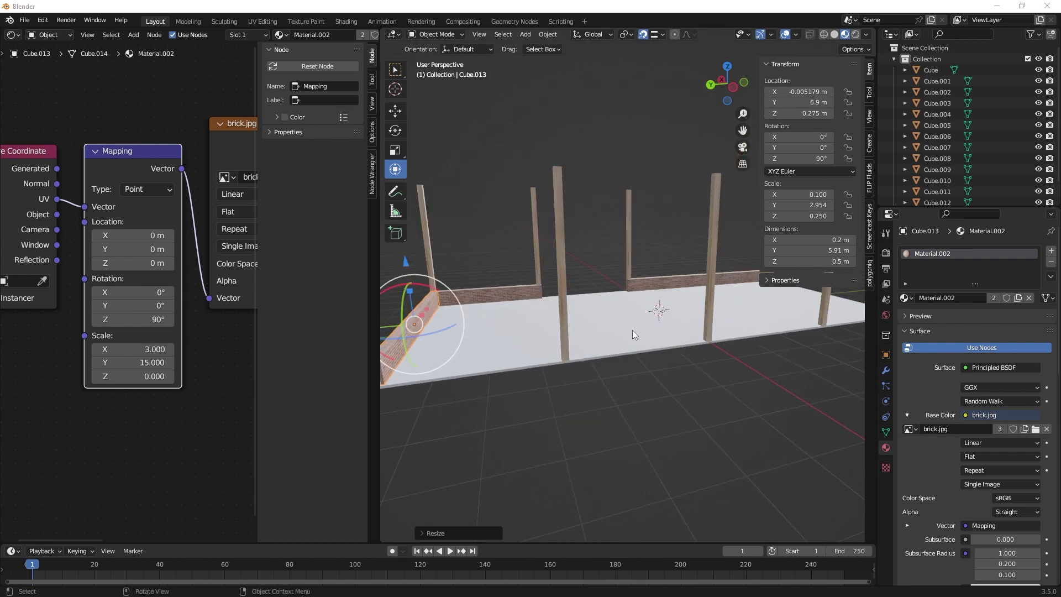
middle_click_drag(632, 330, 569, 335)
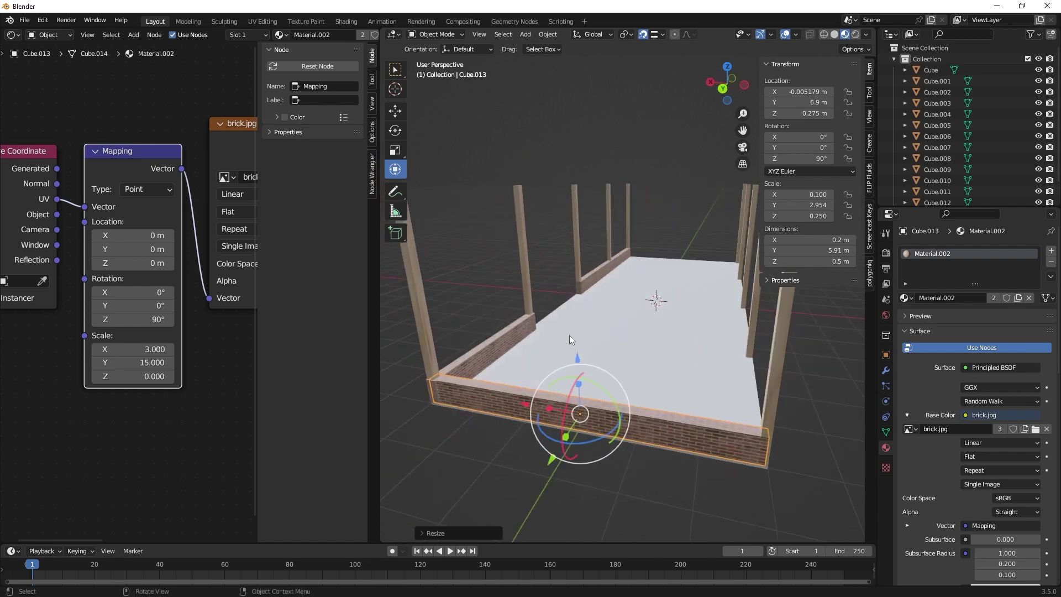
left_click(498, 344)
left_click(604, 270, "shift")
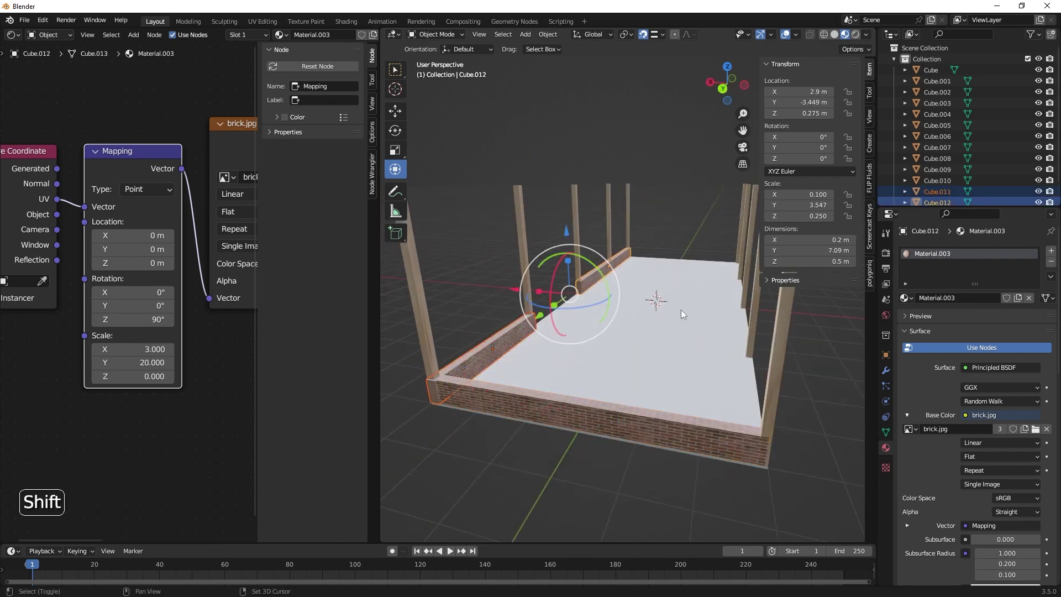
key("shift+d")
key("x")
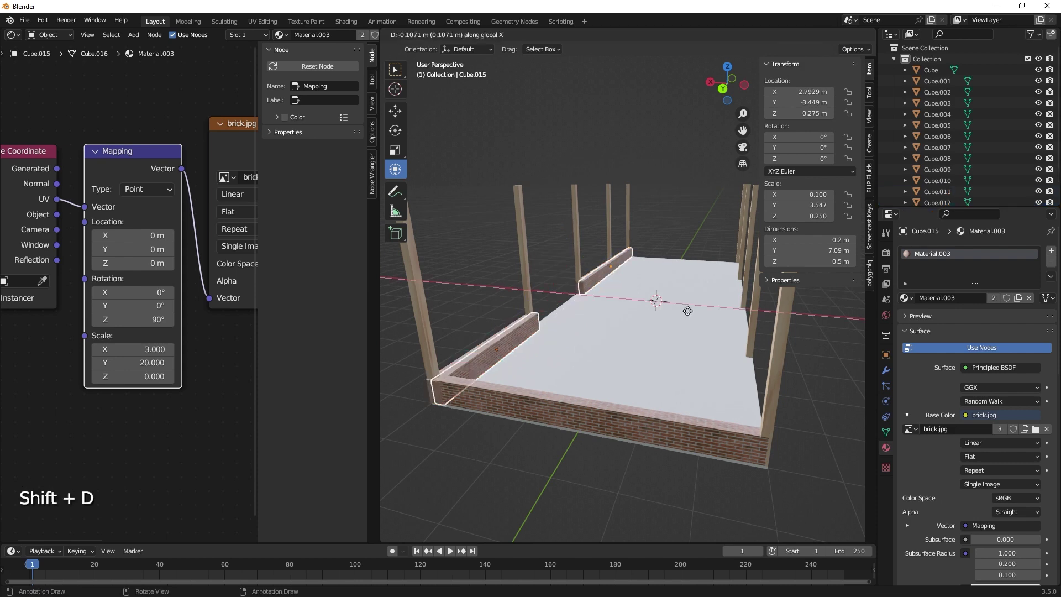
left_click(777, 355)
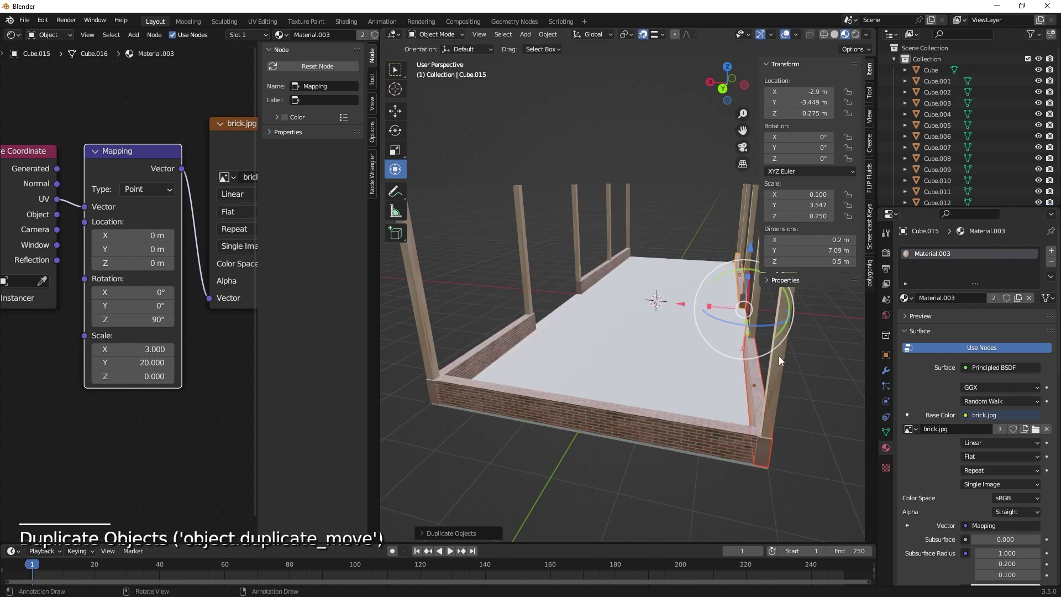
- Duplicate the end wall base and move the copy along Y to the opposite end of the slab at Y -6.75 m
middle_click_drag(778, 356, 719, 389)
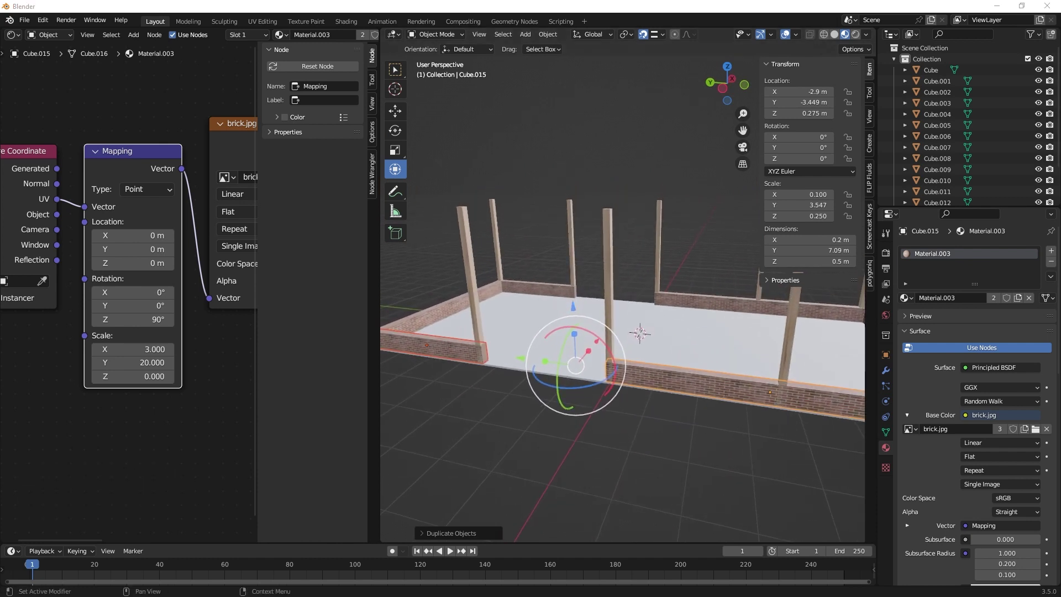
left_click(443, 316)
scroll(525, 379, "down", 2)
middle_click_drag(608, 383, 582, 394, "shift")
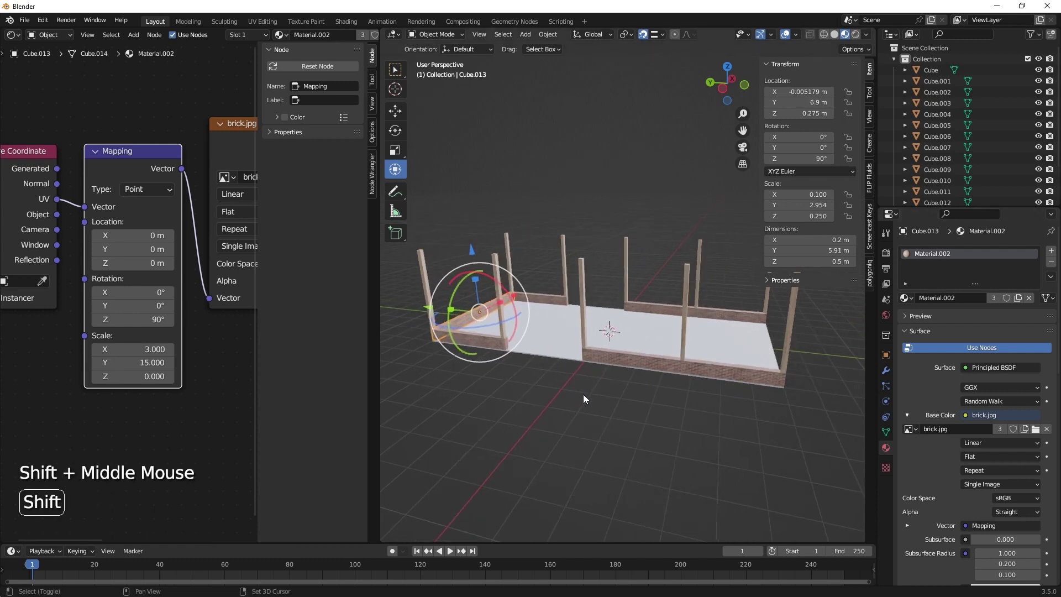
key("shift+d")
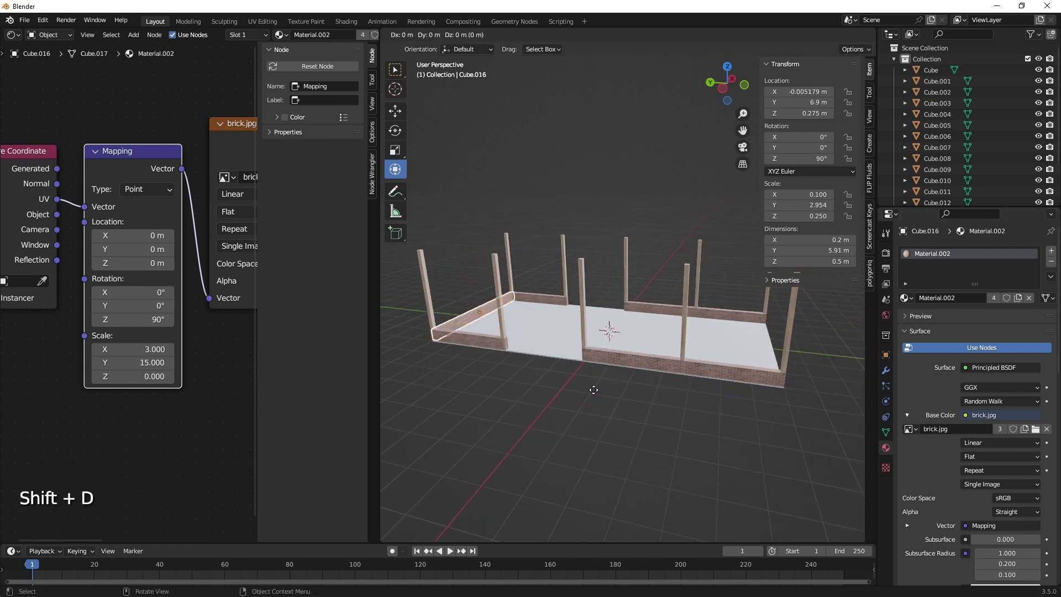
key("y")
left_click(781, 401)
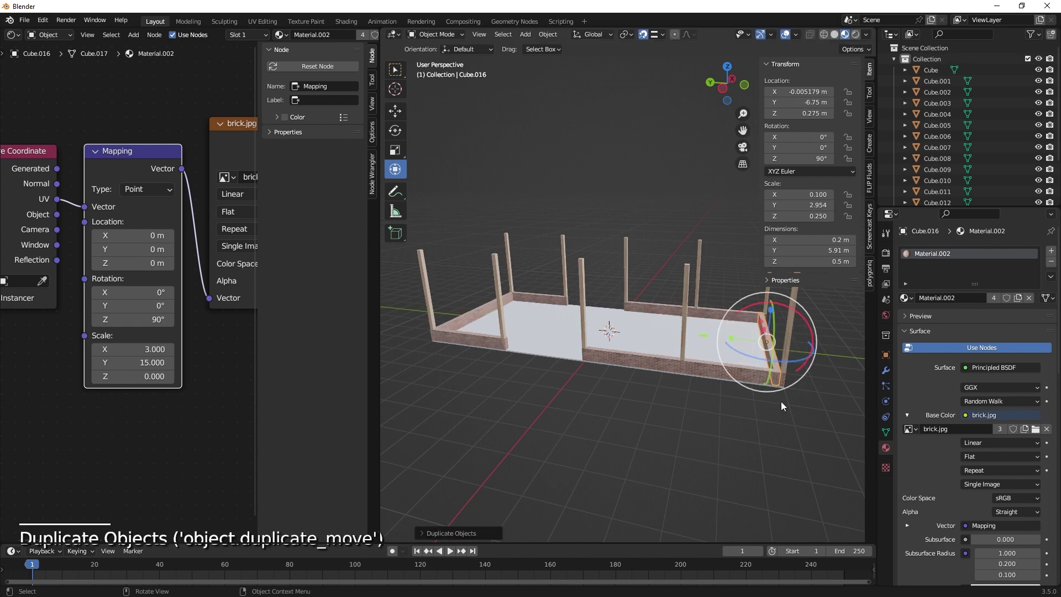
- Move the duplicated end wall base along Y to about -6.9 m, against the slab's end edge
middle_click_drag(781, 401, 532, 279)
scroll(761, 401, "up", 3)
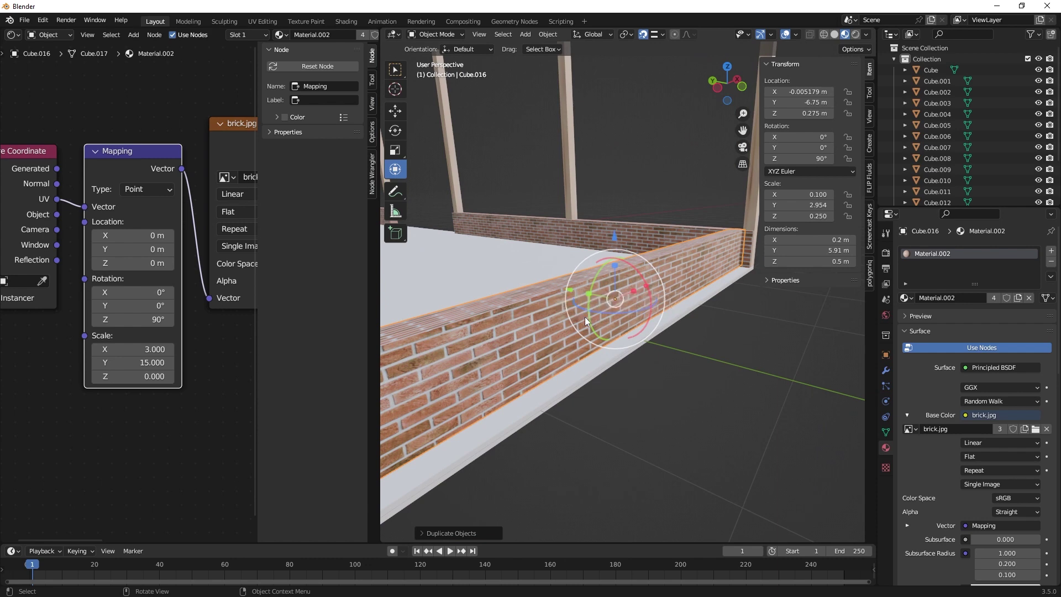
key("g")
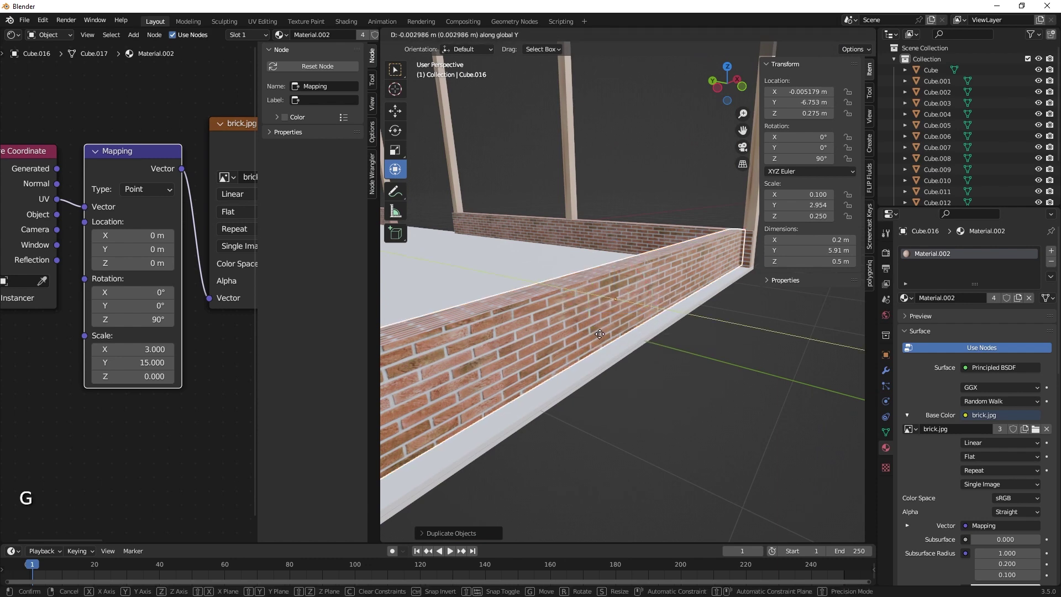
key("y")
left_click(610, 347)
middle_click_drag(661, 387, 483, 382)
middle_click_drag(632, 298, 595, 390, "shift")
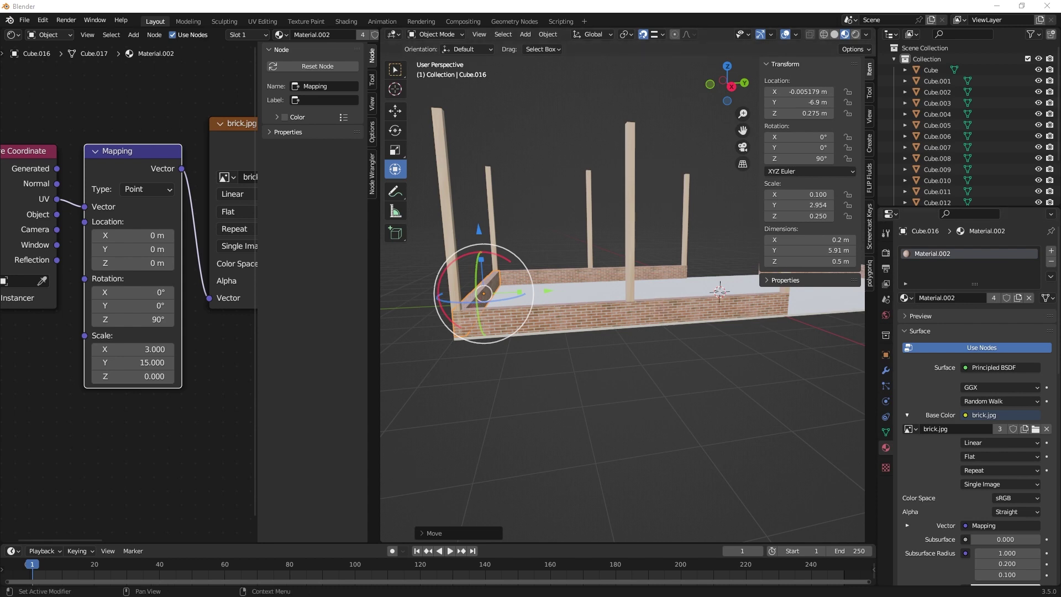
- Duplicate the middle oak post on the negative X side and move the copy along X to about -0.35 m
middle_click_drag(744, 318, 536, 313)
scroll(603, 332, "down", 2)
left_click(701, 277)
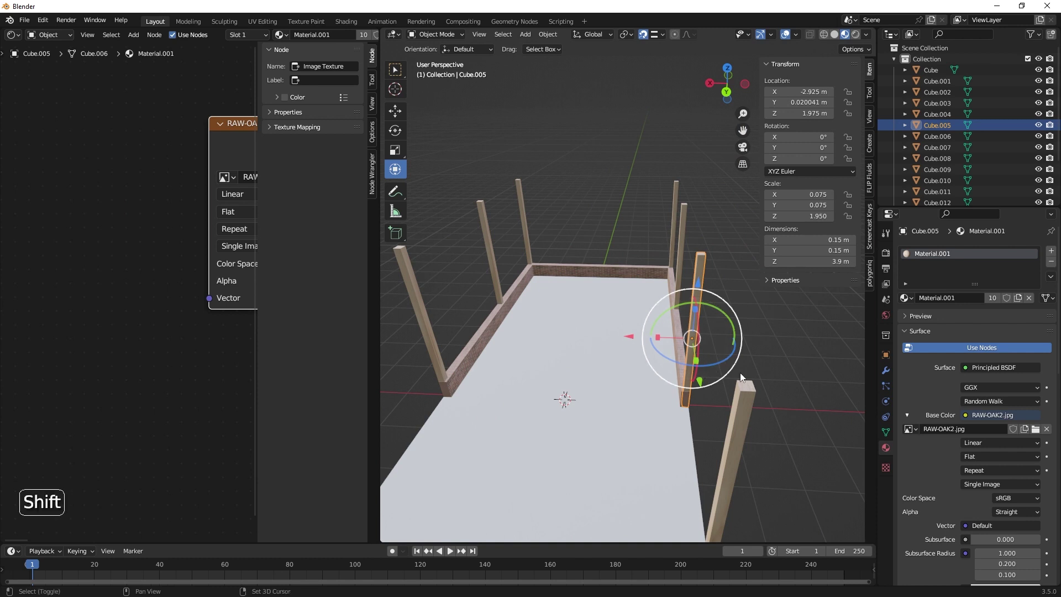
key("shift+d")
key("x")
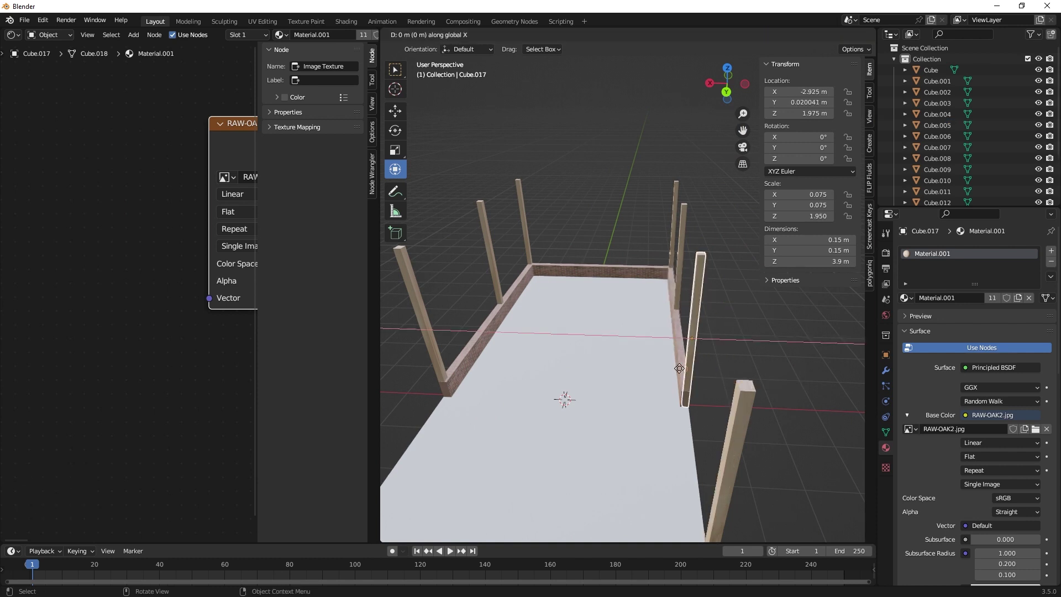
left_click(622, 367)
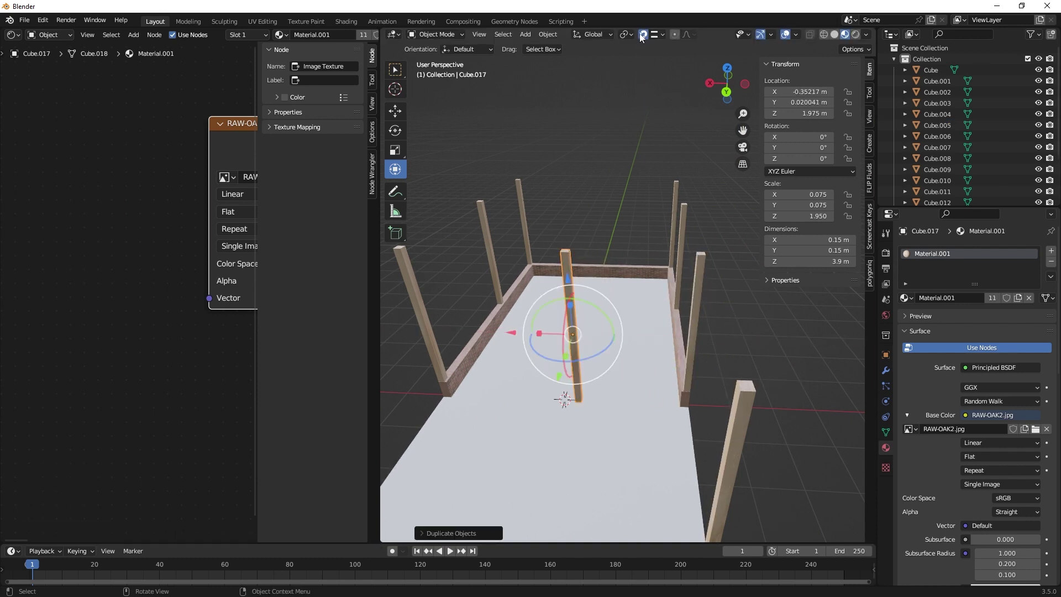
- Shrink the copied post along Z and set its Z dimension to 0.15 m
middle_click_drag(612, 393, 610, 290)
left_click(617, 277)
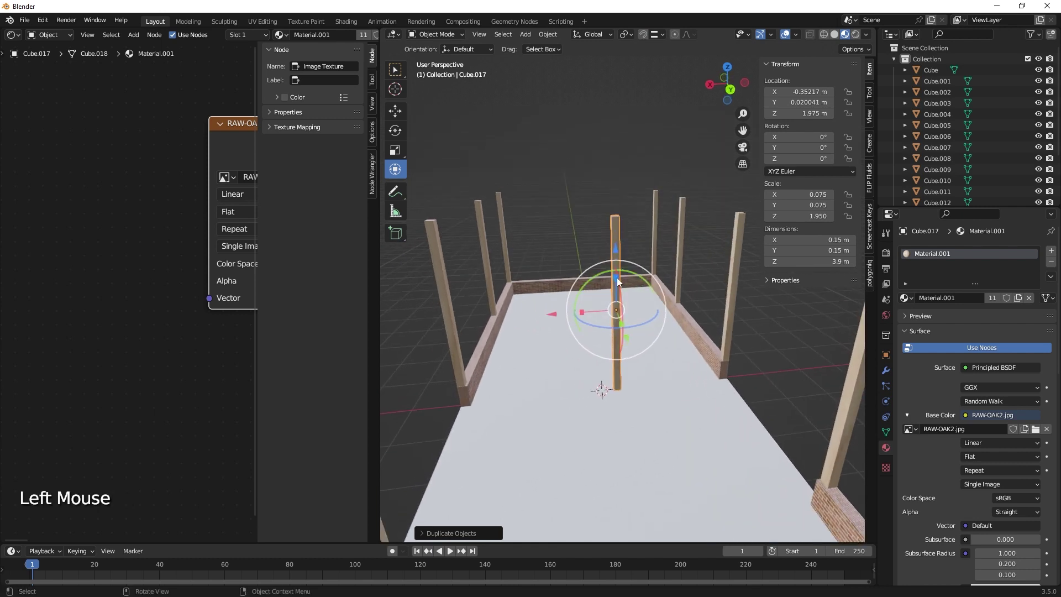
key("s")
key("z")
left_click_drag(614, 301, 616, 309)
double_click(843, 262)
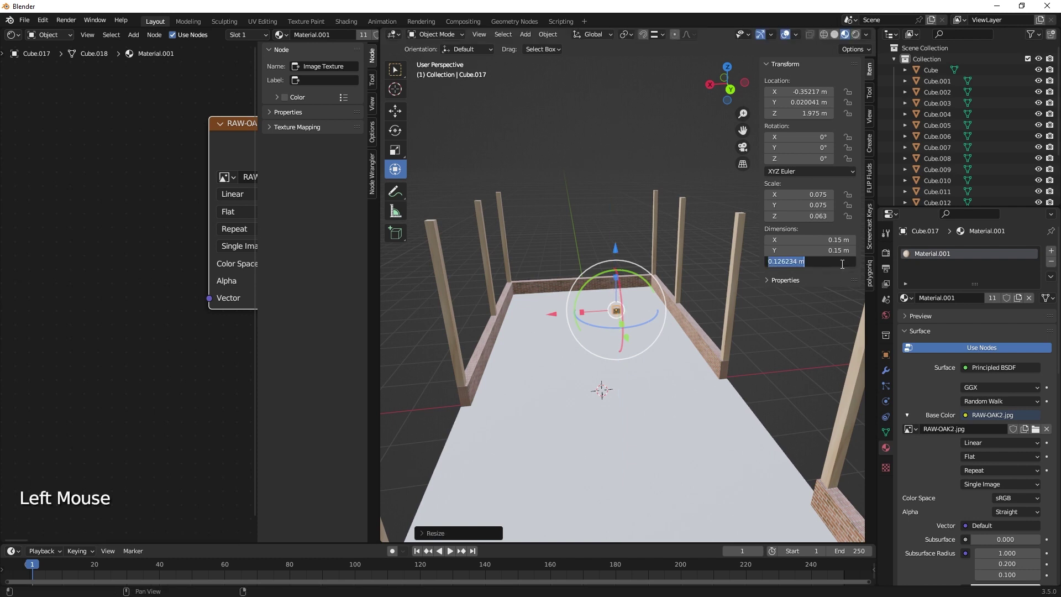
type("0.15")
key("Return")
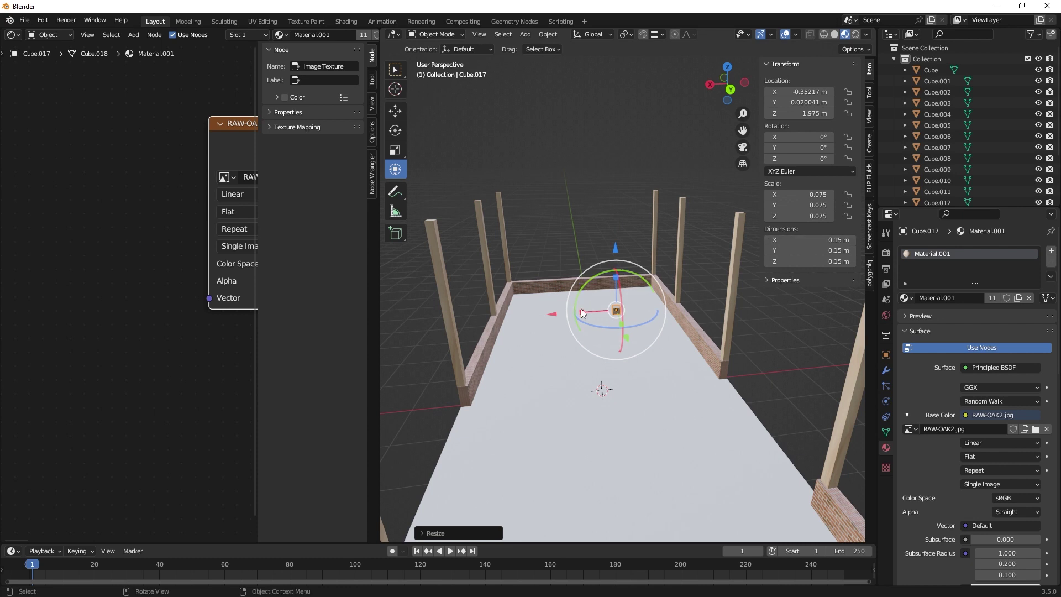
- Stretch the shortened block along X to about 5.99 m and move it to about X 0.01 m, spanning the middle pair of posts
left_click_drag(581, 313, 635, 333)
left_click_drag(552, 314, 533, 316)
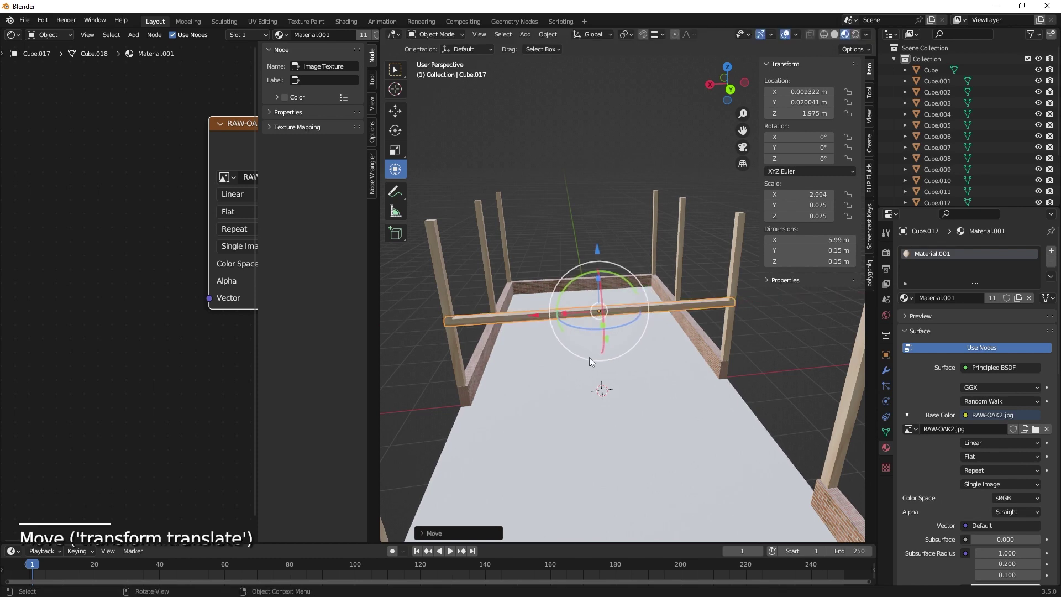
middle_click_drag(589, 357, 689, 414)
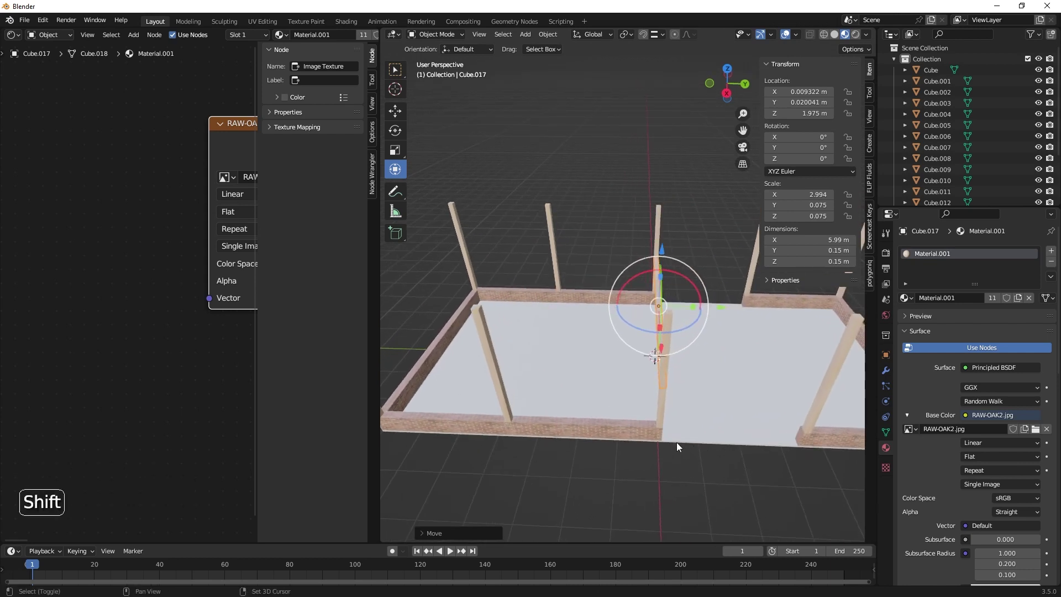
- Duplicate the crossbeam twice along negative Y, placing the copies at the next post pairs at about Y -3.67 m and -6.94 m
key("shift+d")
key("y")
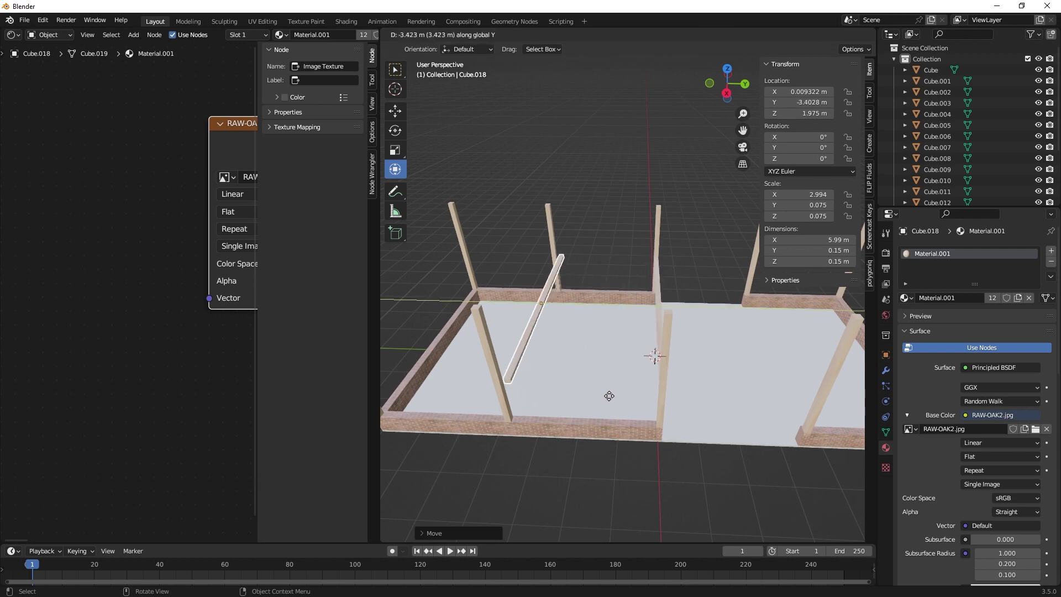
left_click(602, 394)
key("shift+d")
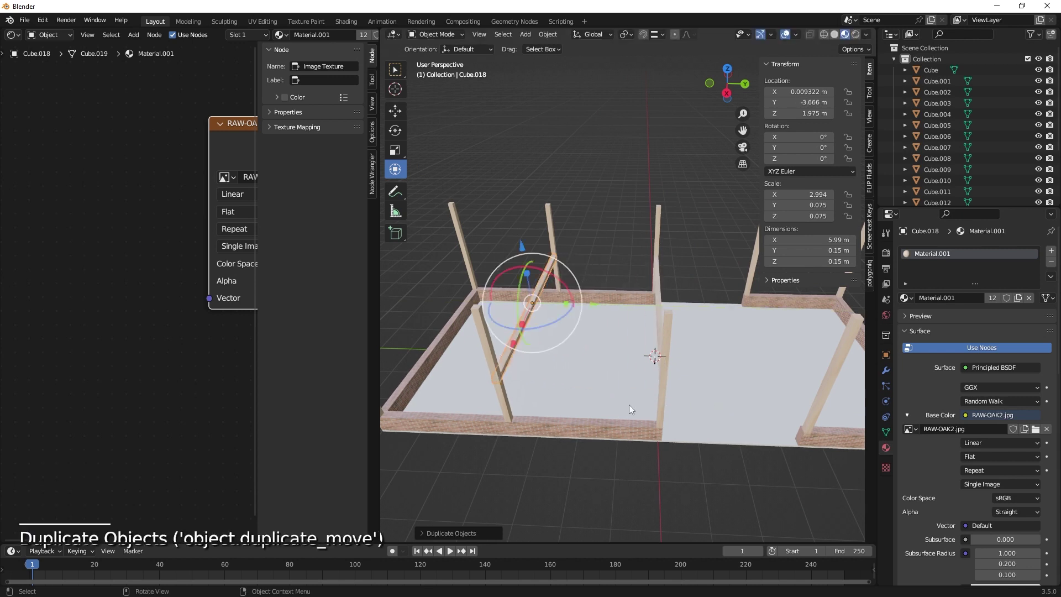
key("y")
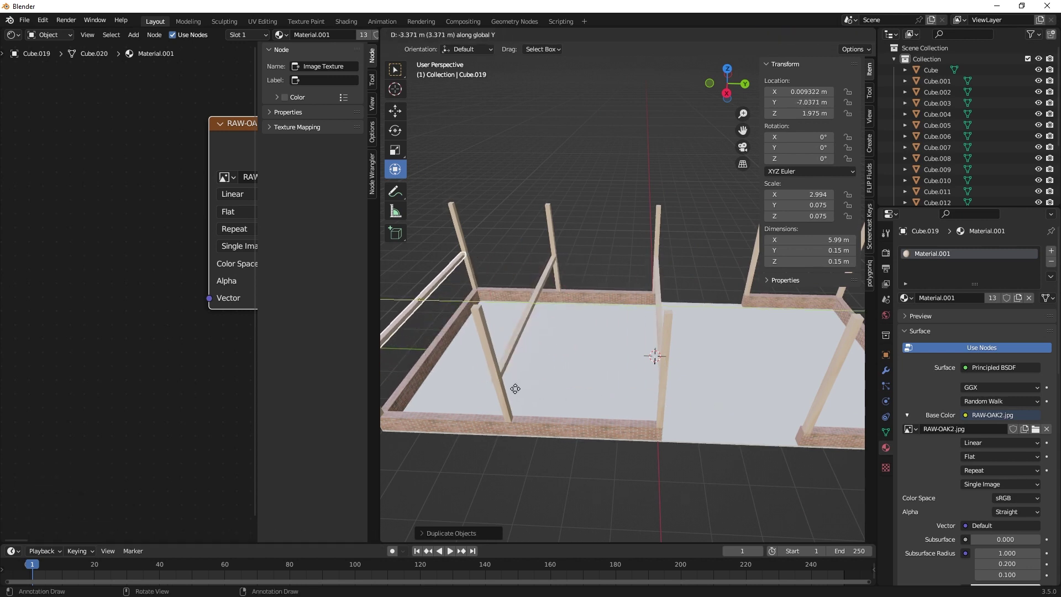
left_click(519, 389)
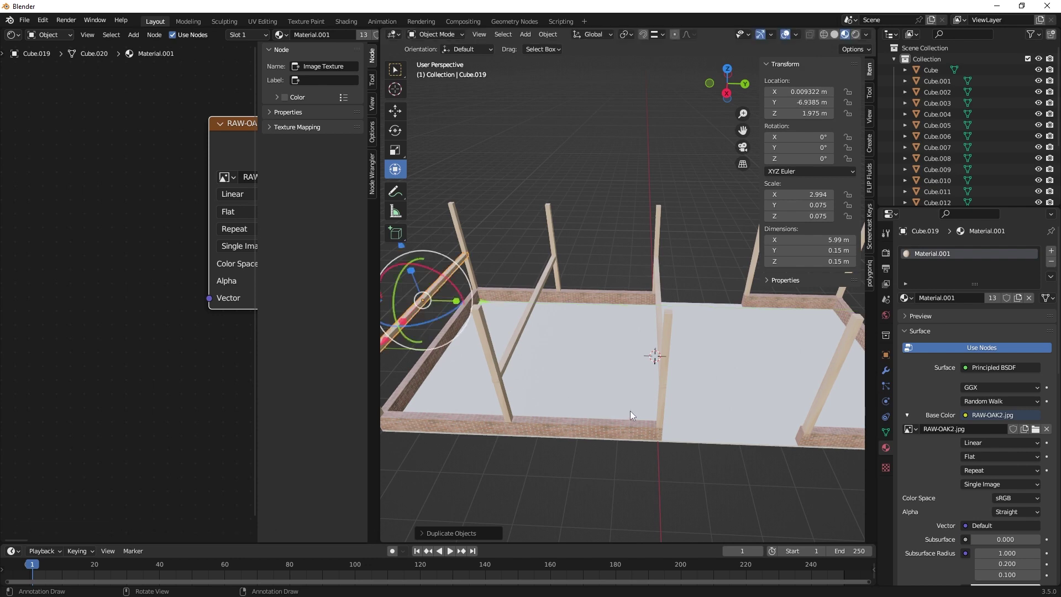
- Duplicate the middle crossbeam twice along positive Y, placing the copies at the post pairs at about Y 3.51 m and 6.93 m
middle_click_drag(630, 410, 532, 445)
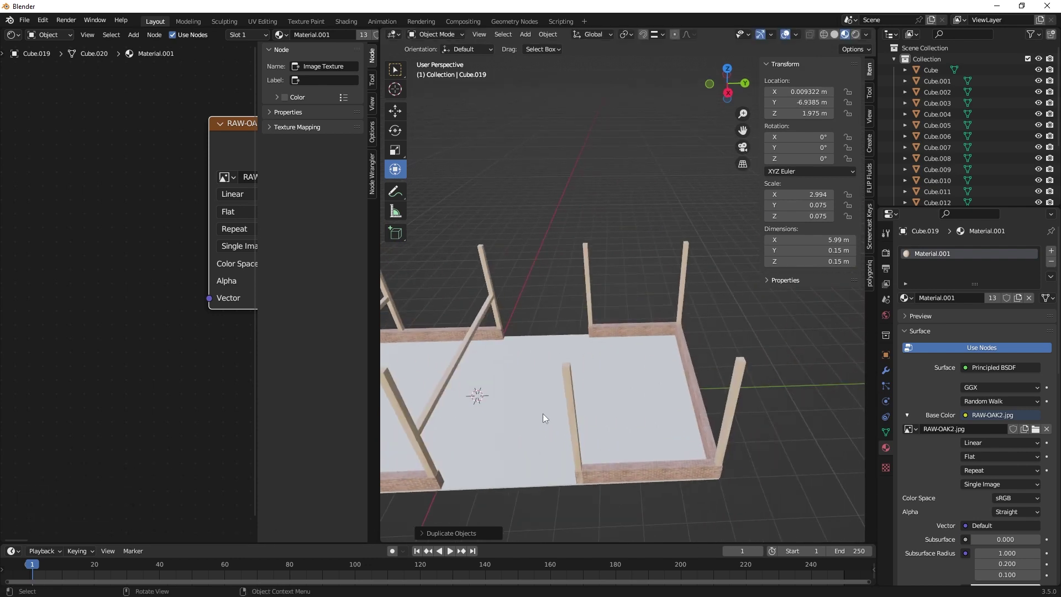
left_click(459, 356)
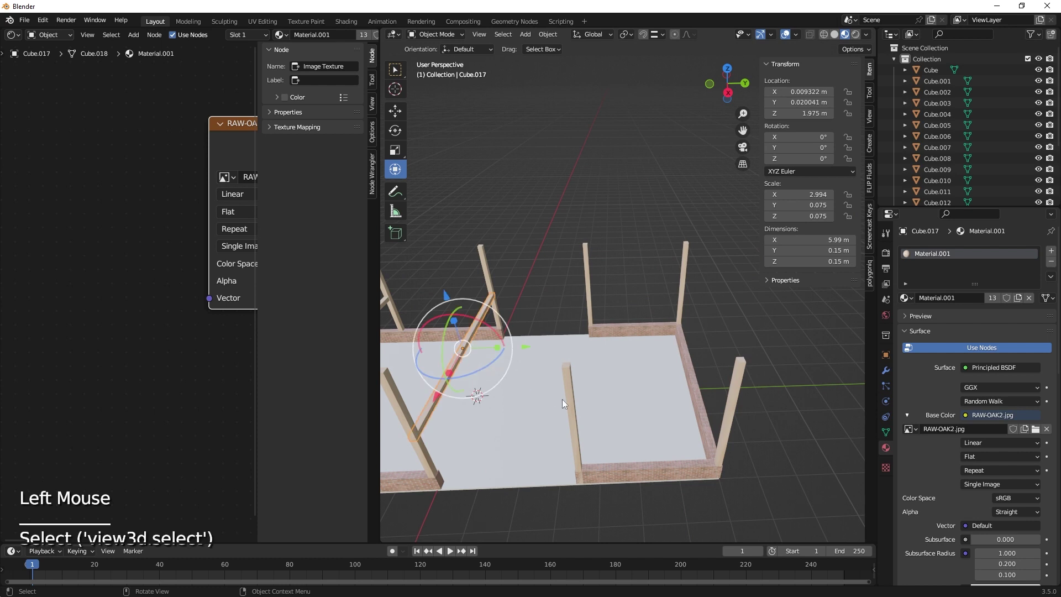
key("shift+d")
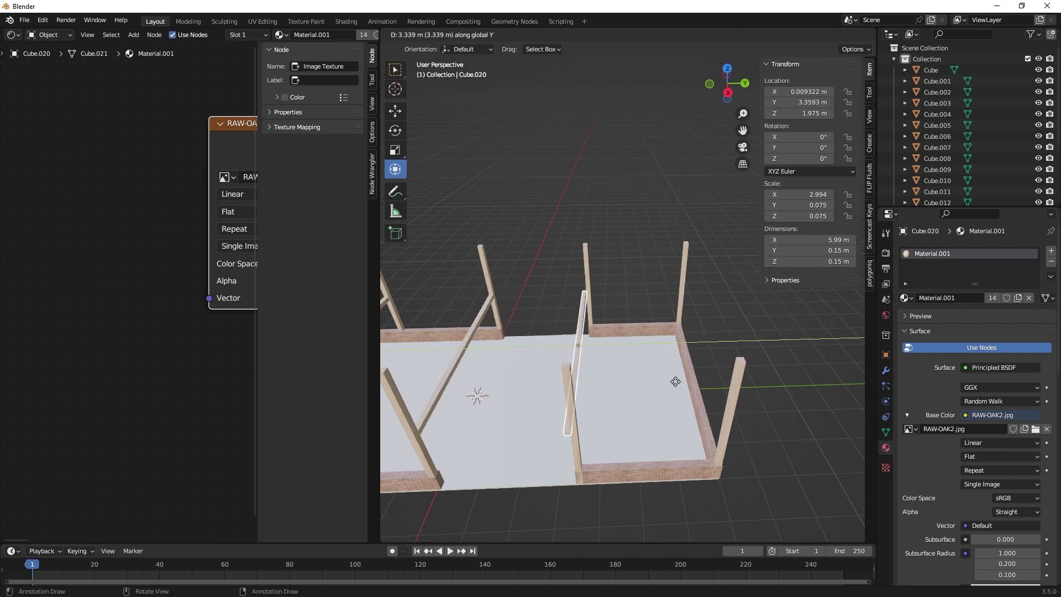
left_click(676, 380)
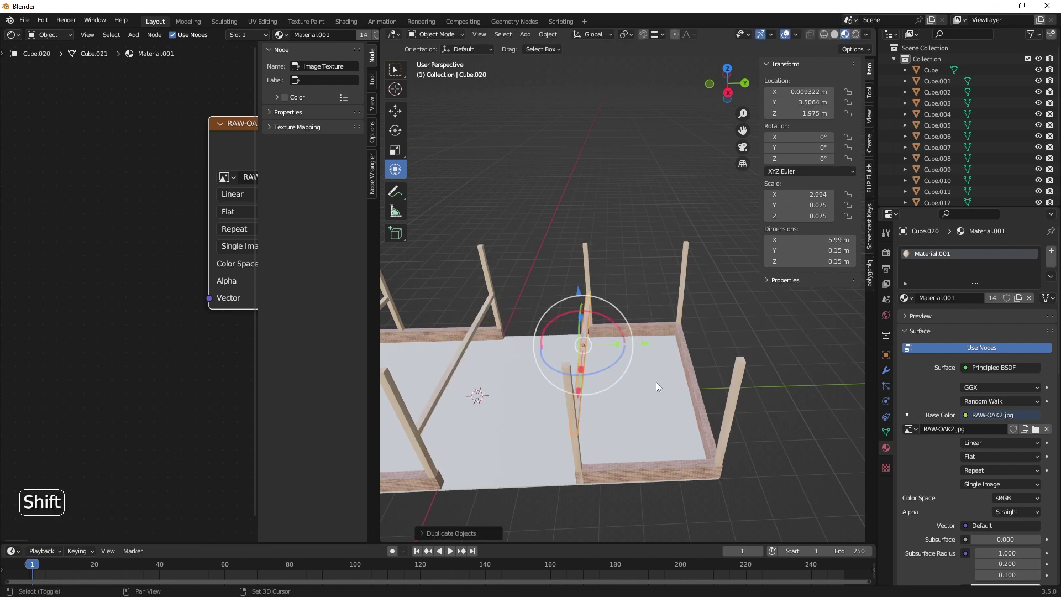
key("shift+d")
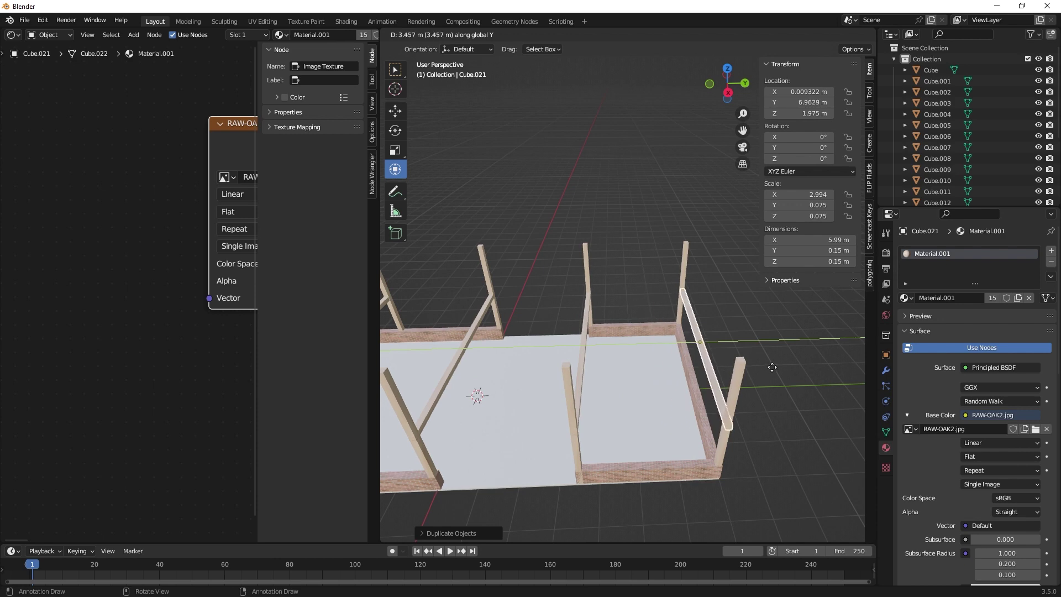
left_click(771, 371)
middle_click_drag(771, 373, 753, 393)
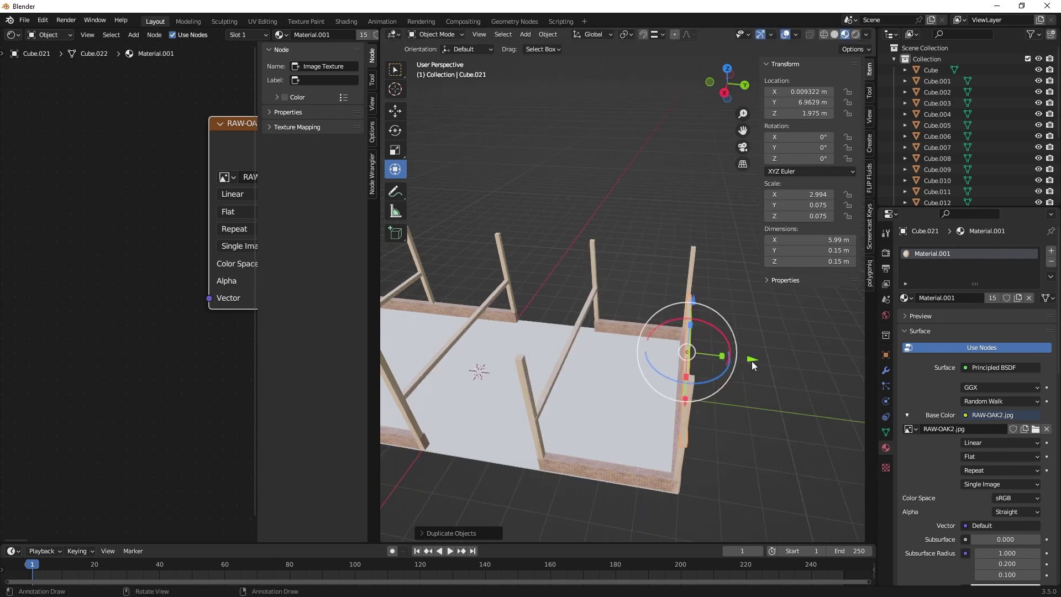
left_click_drag(752, 360, 749, 362)
- Enlarge the 3D viewport, select all five crossbeams and raise them together along Z to about 2.49 m
middle_click_drag(748, 363, 660, 426)
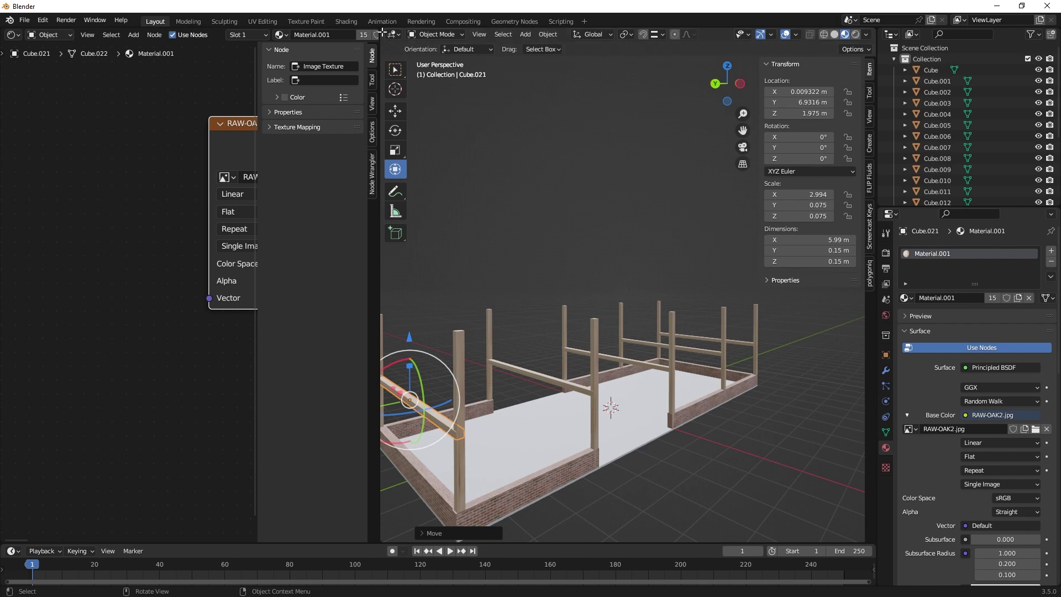
left_click_drag(381, 32, 317, 69)
middle_click_drag(379, 324, 476, 234, "shift")
left_click(420, 301, "shift")
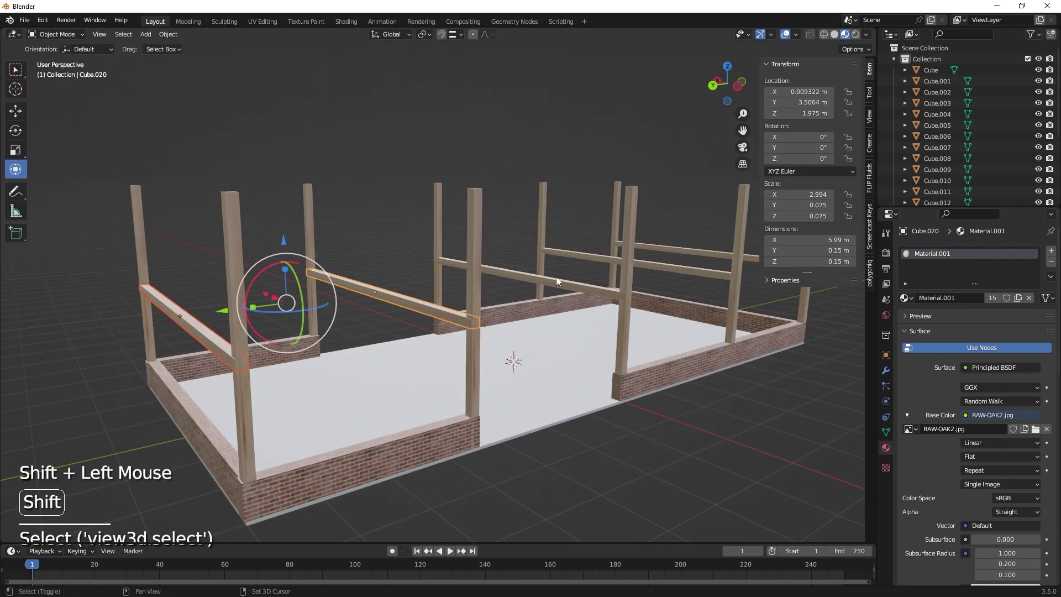
left_click(563, 277, "shift")
left_click(595, 255, "shift")
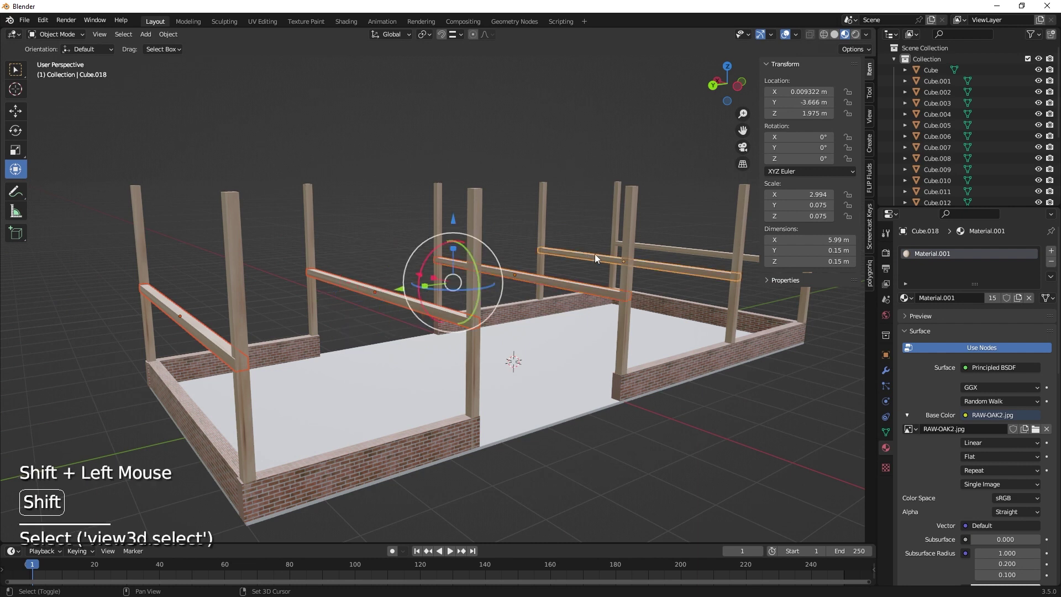
left_click(655, 245, "shift")
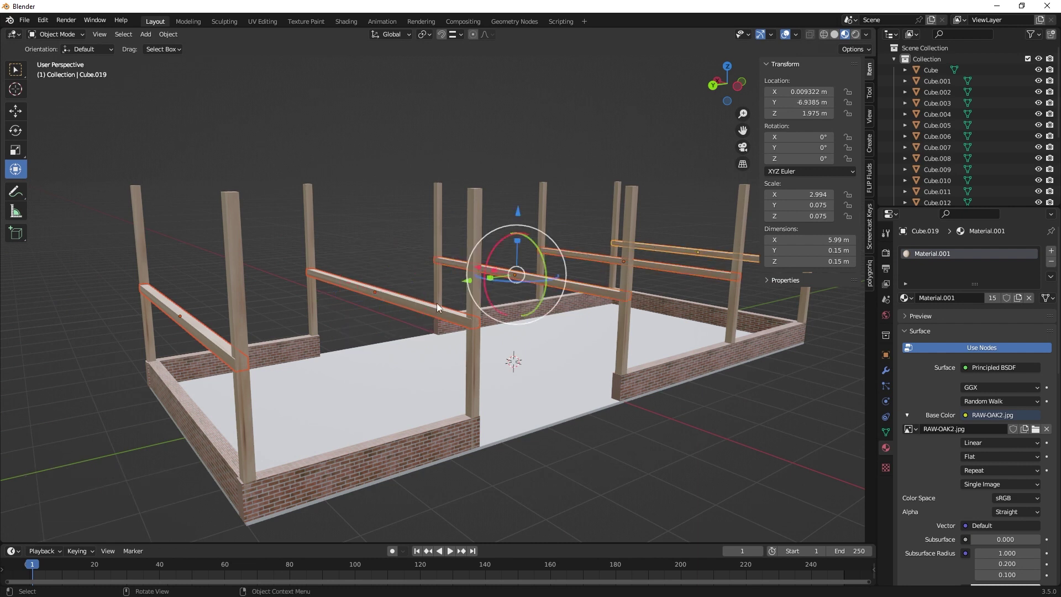
left_click_drag(519, 211, 518, 187)
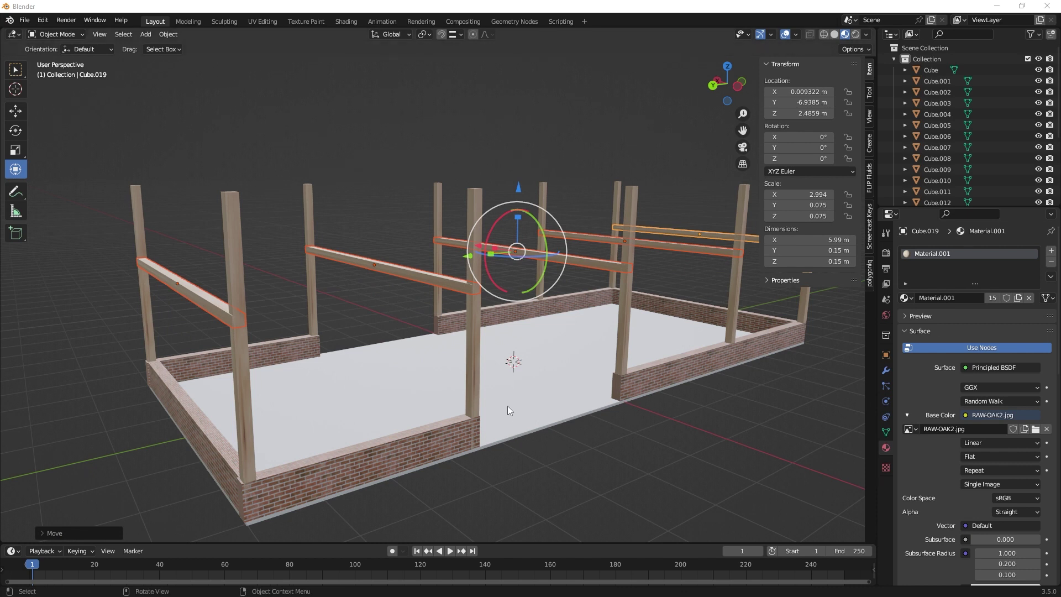
- Duplicate the crossbeam at Y 3.51 m and move the copy up along Z to the post tops at about 3.82 m
left_click(408, 276)
middle_click_drag(433, 353, 460, 379)
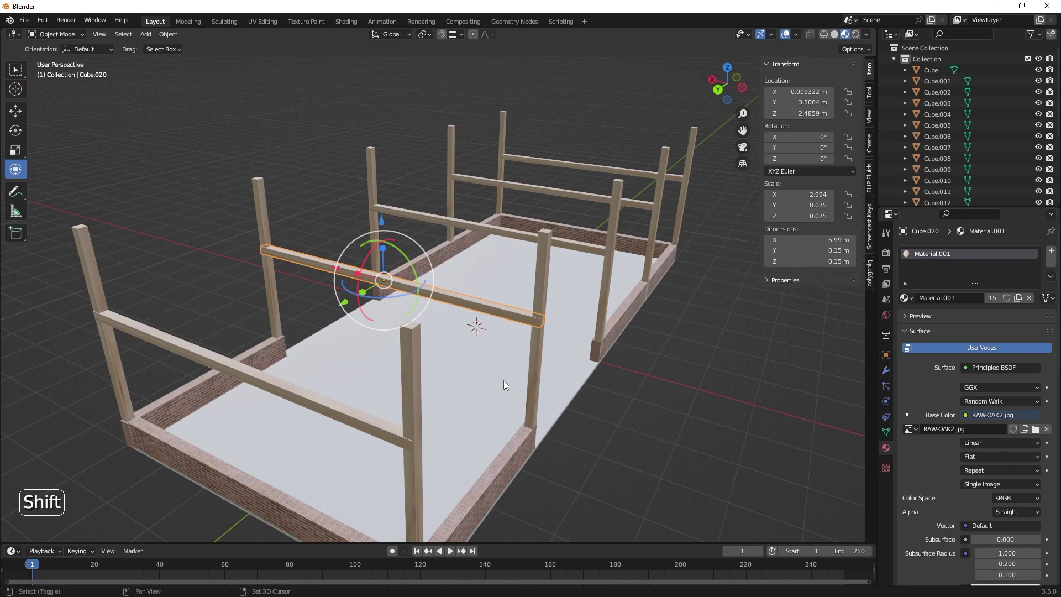
key("shift+d")
key("z")
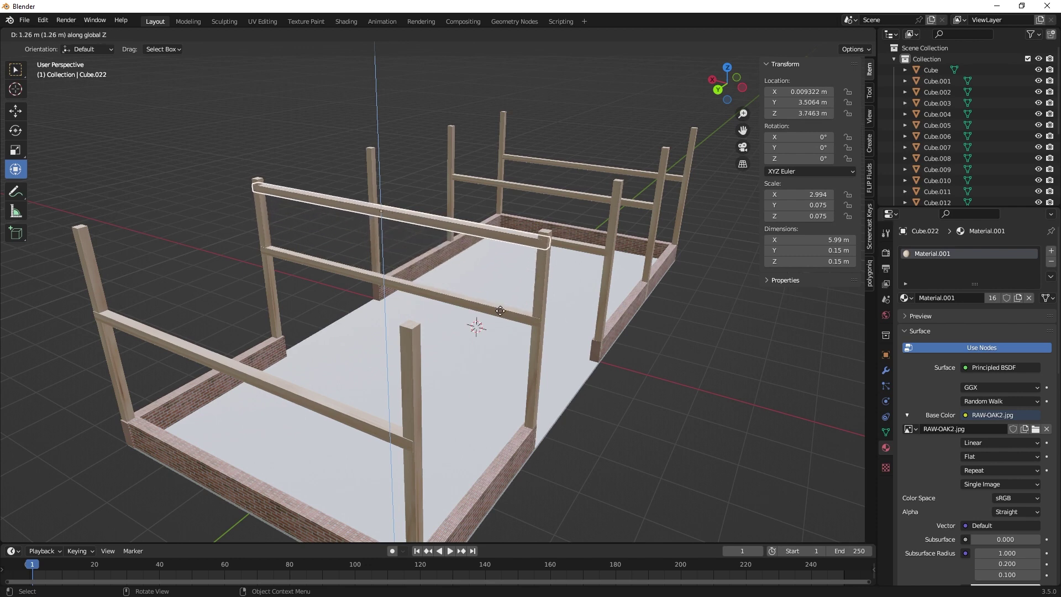
left_click(501, 307)
- Try to rotate the raised beam copy 90° without locking the rotation to an axis
type("r")
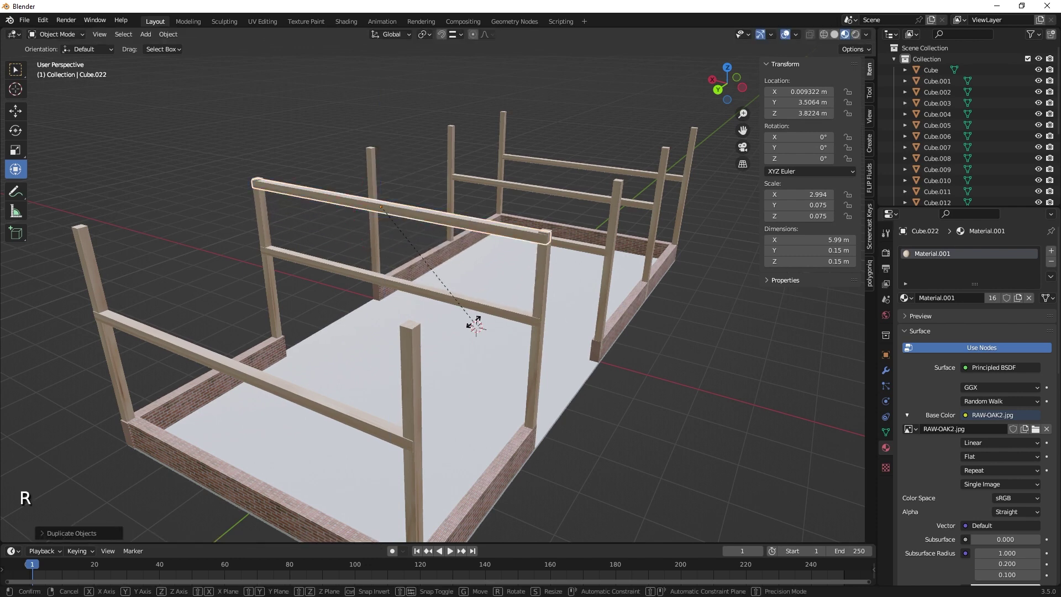
type("90")
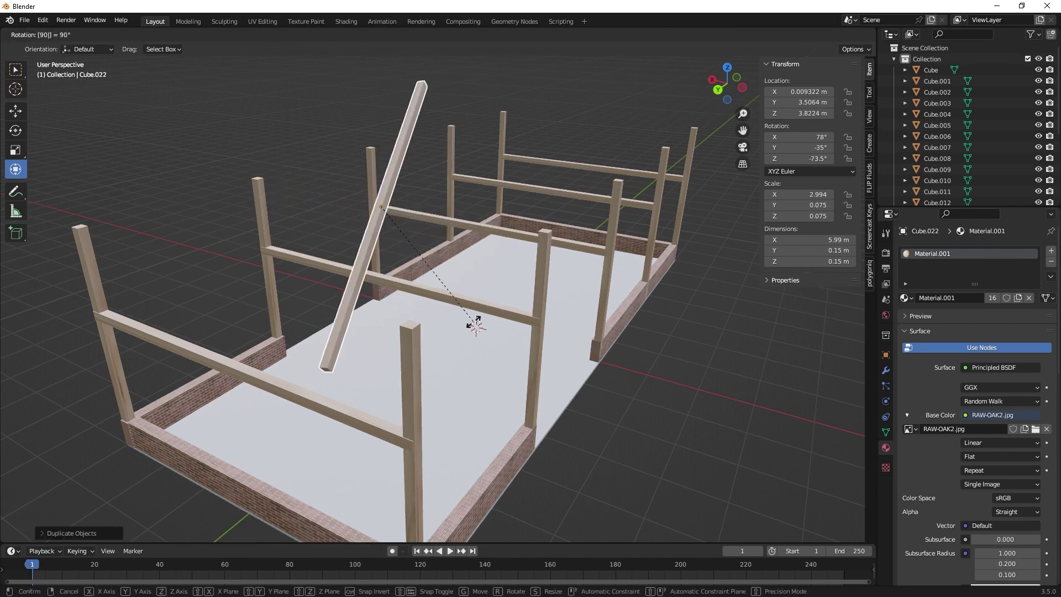
key("Return")
key("ctrl+z")
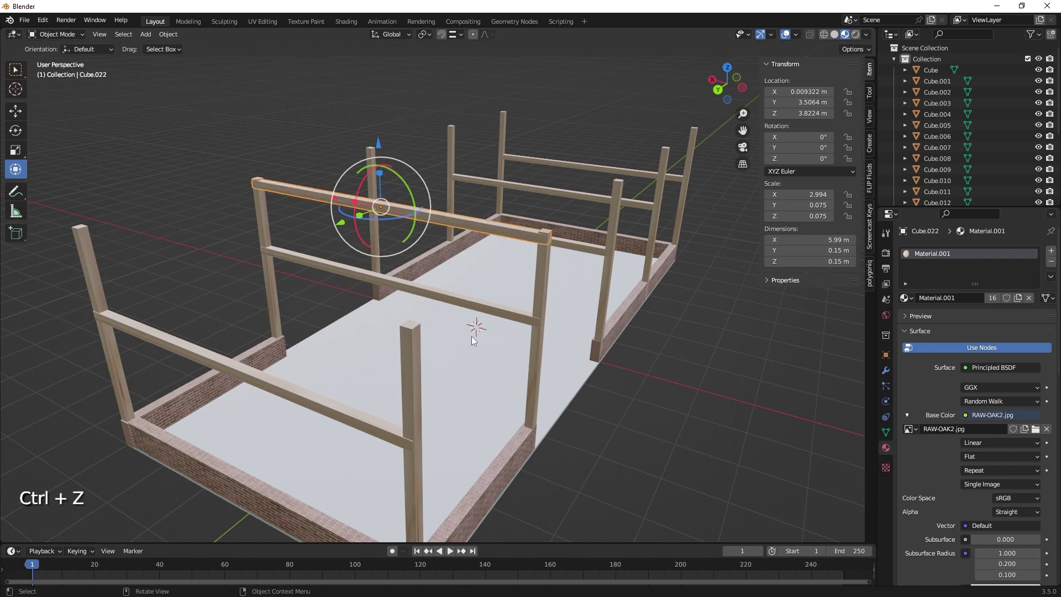
- Rotate the raised beam 90° about Z and move it onto the side row of posts at about X 2.89 m, Z 3.86 m
type("rz90")
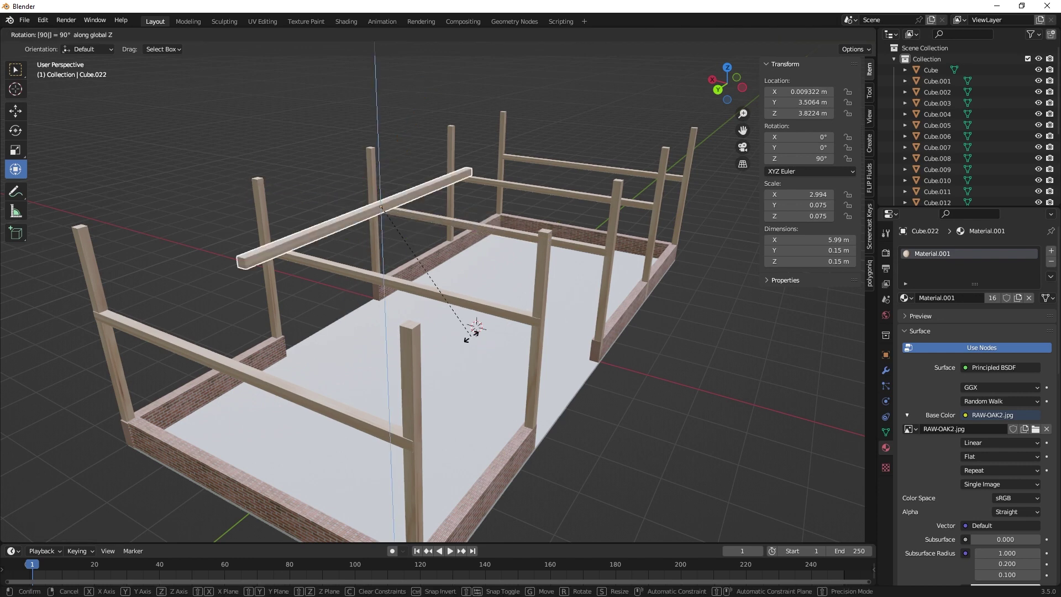
key("Return")
middle_click_drag(465, 273, 337, 206)
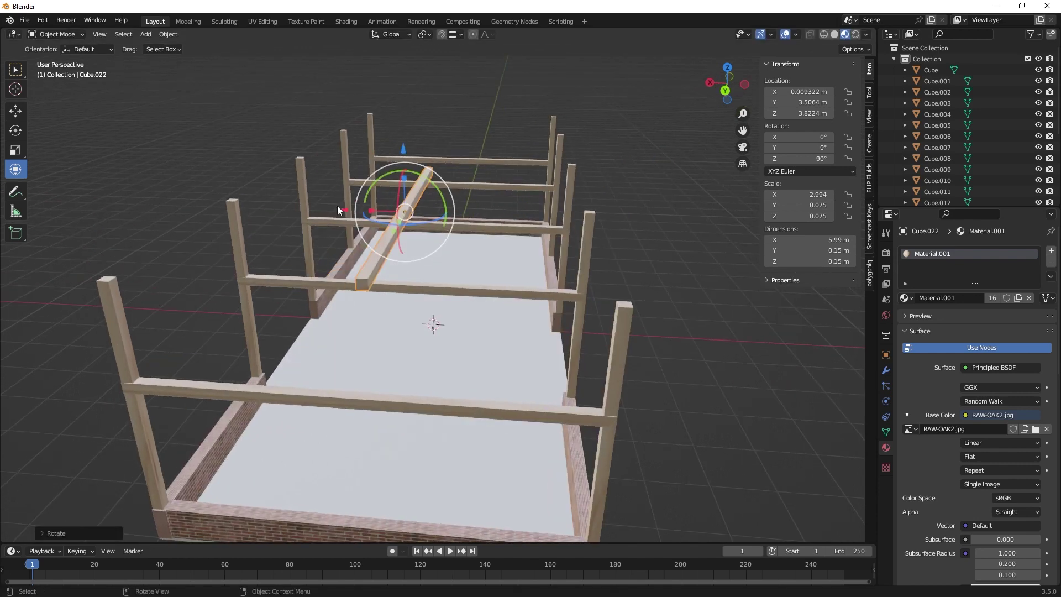
left_click_drag(337, 205, 169, 200)
left_click_drag(225, 141, 225, 138)
- Set the rotated top beam's X dimension to 14 m and centre it along the side posts at about Y 0.02 m
middle_click_drag(226, 138, 409, 286)
scroll(401, 337, "down", 2)
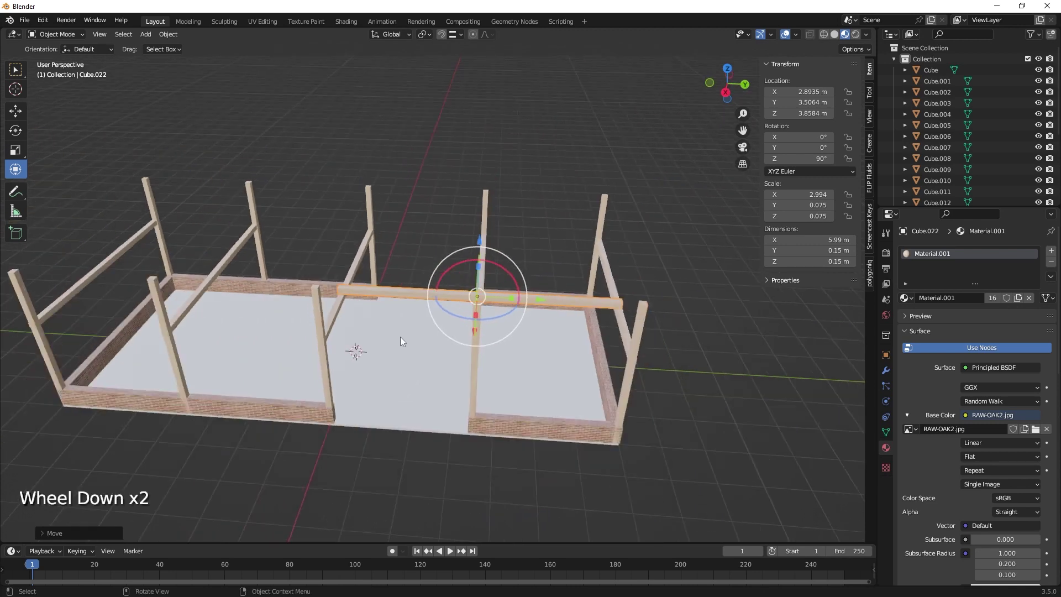
left_click(829, 240)
type("14")
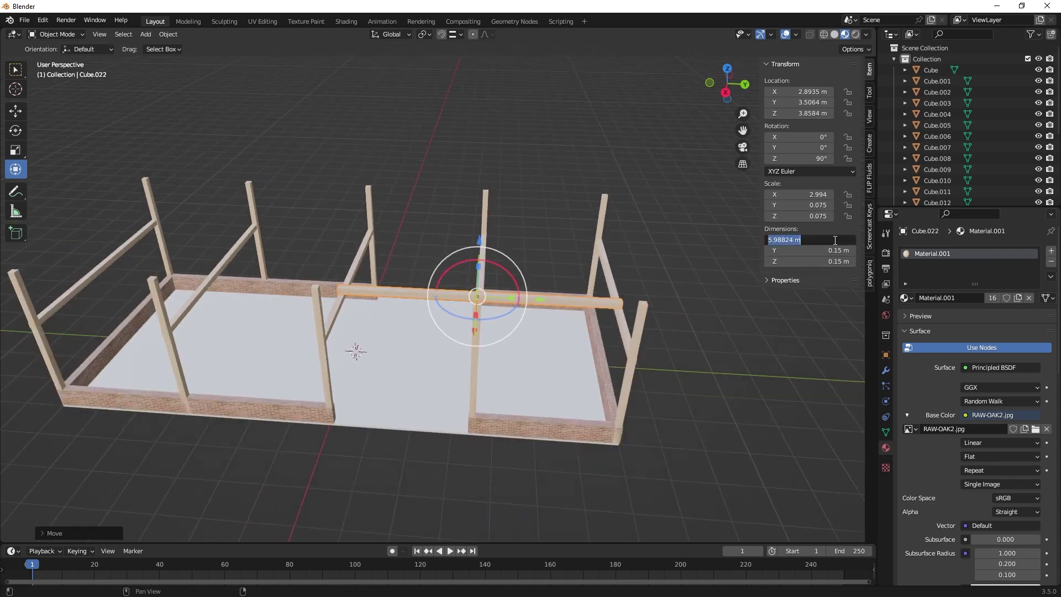
key("Return")
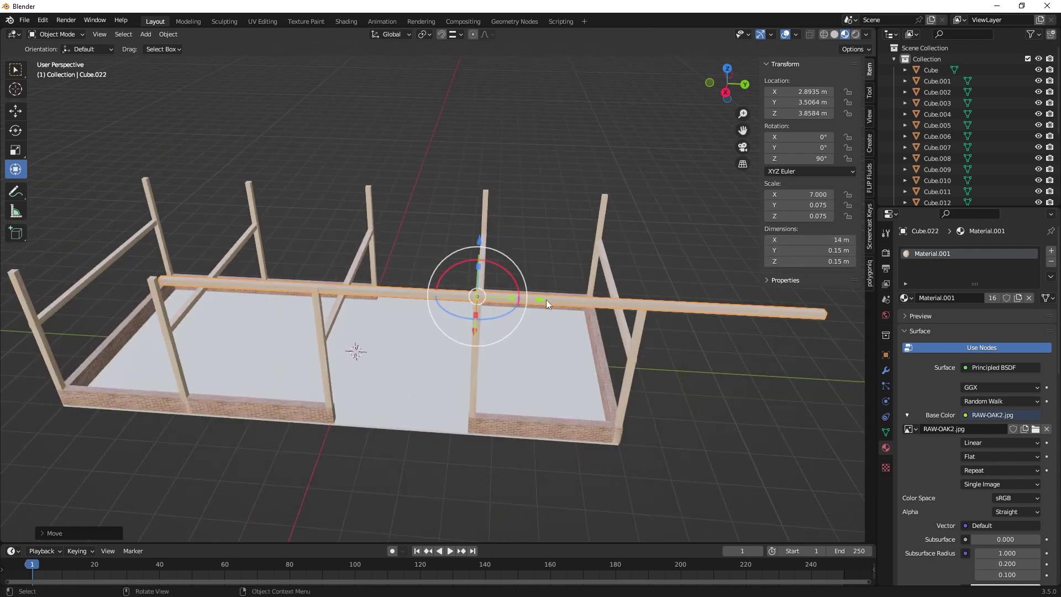
left_click_drag(546, 300, 379, 285)
- Duplicate the 14 m top beam along X onto the opposite row of posts at about X -2.96 m
middle_click_drag(536, 353, 440, 342)
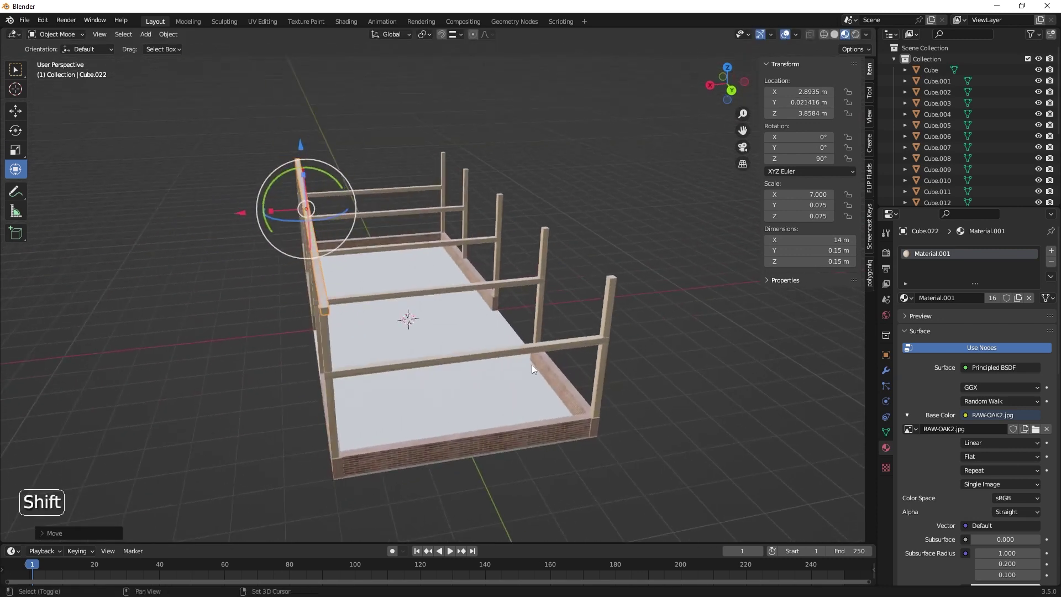
key("shift+d")
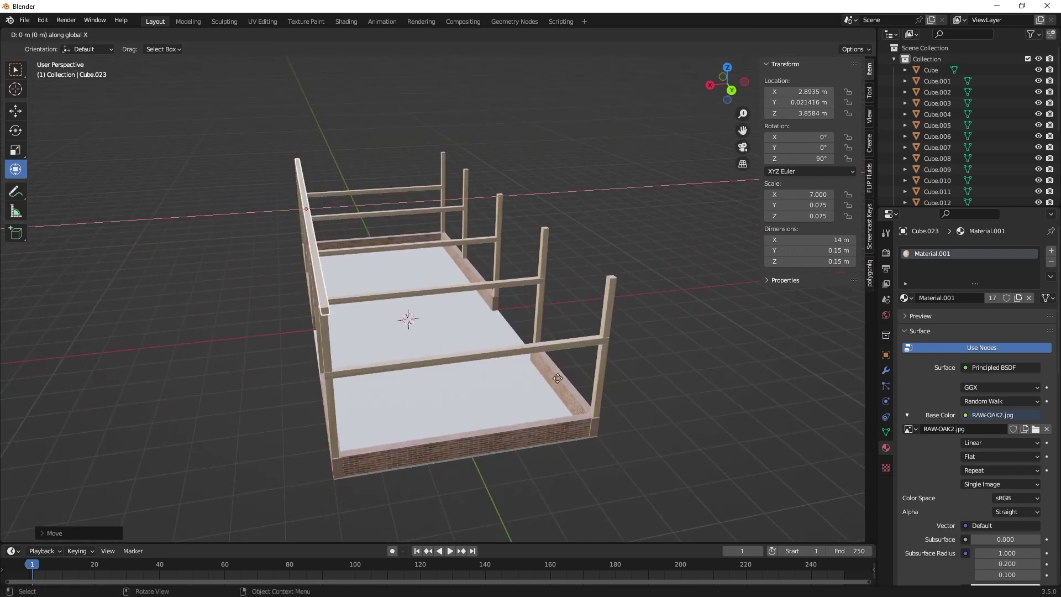
key("x")
left_click(749, 327)
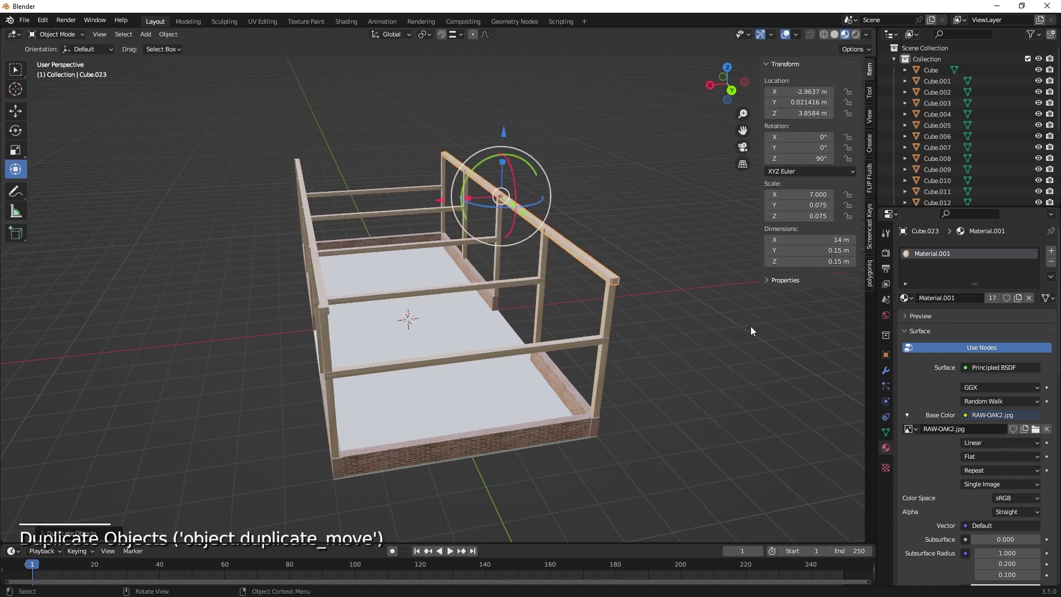
- Duplicate the front crossbeam and raise the copy along Z above the top beams to about 4.56 m
middle_click_drag(622, 368, 576, 365)
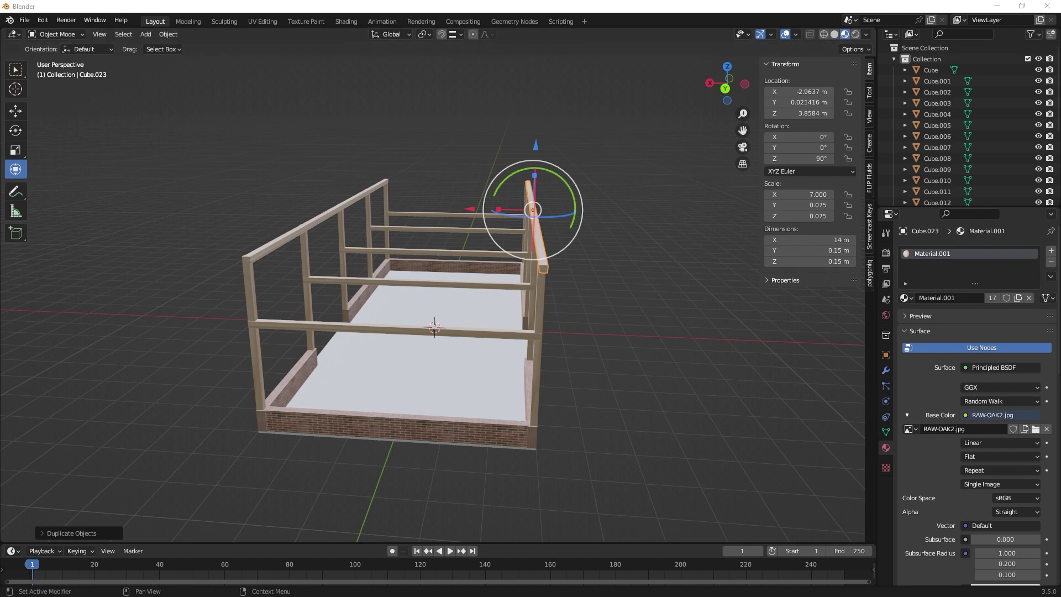
middle_click_drag(641, 326, 652, 320)
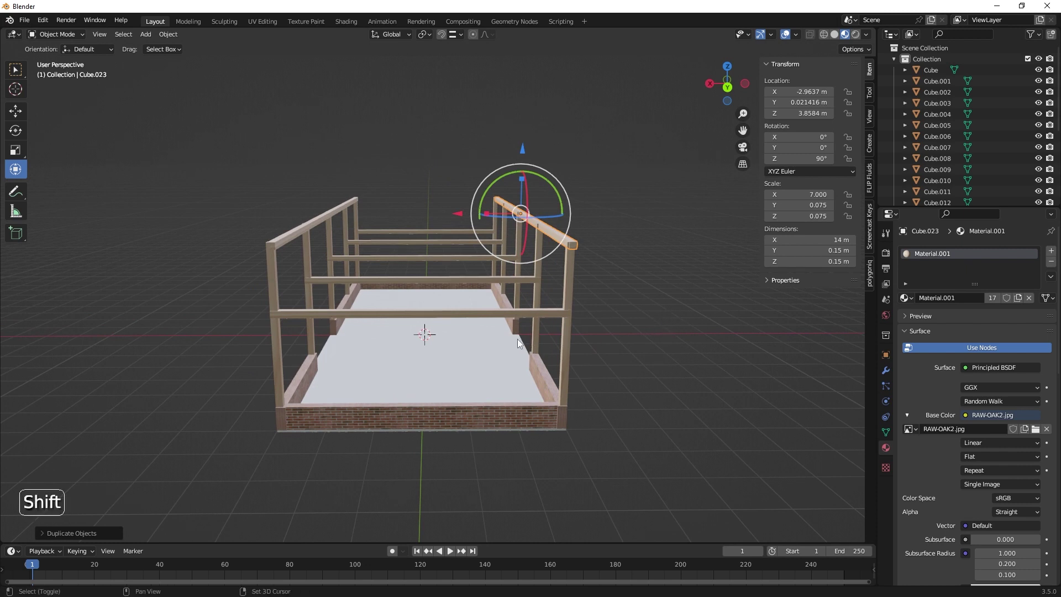
left_click(473, 314)
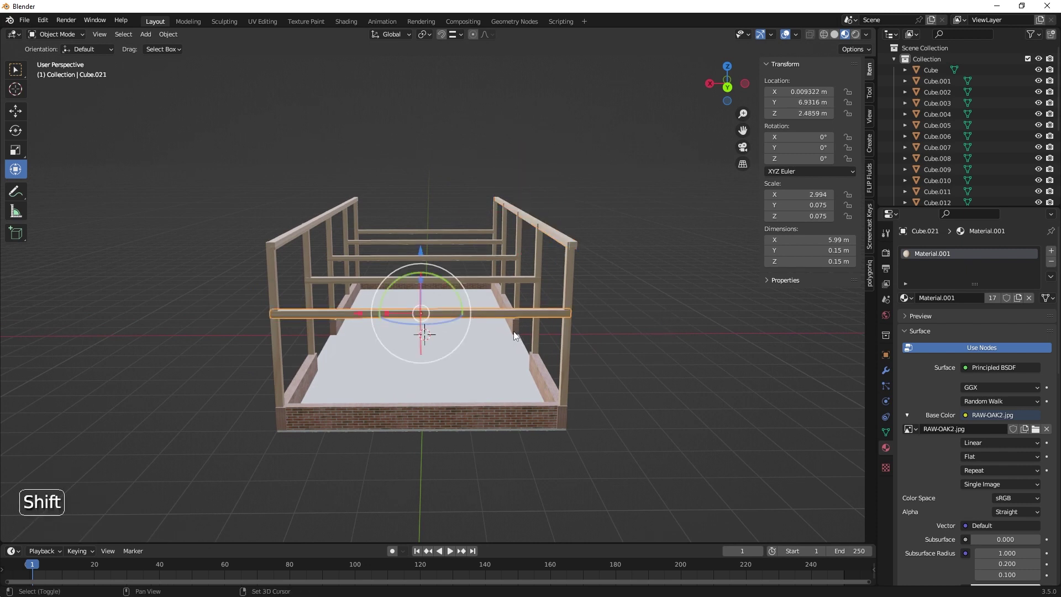
key("shift+d")
key("z")
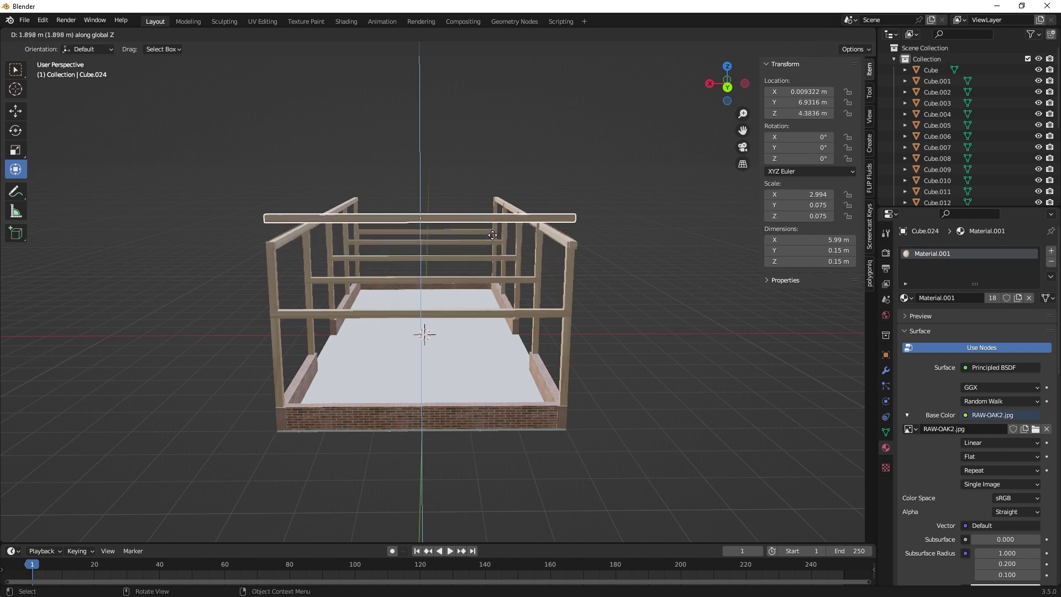
left_click(493, 227)
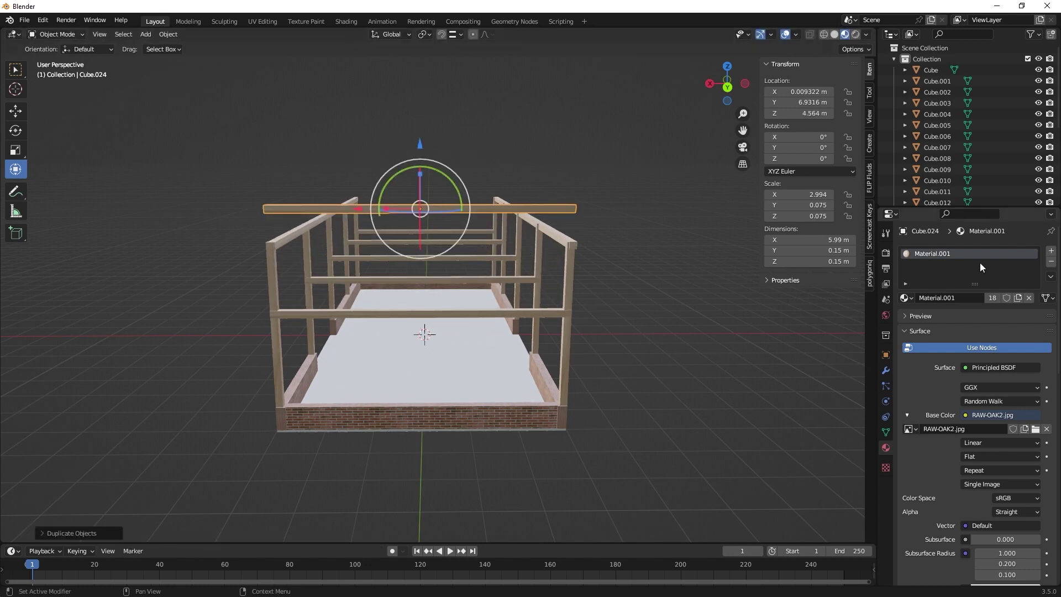
- Set the raised copy's Y rotation to 35° and move it along X to about 1.94 m as a rafter
middle_click_drag(621, 287, 665, 248)
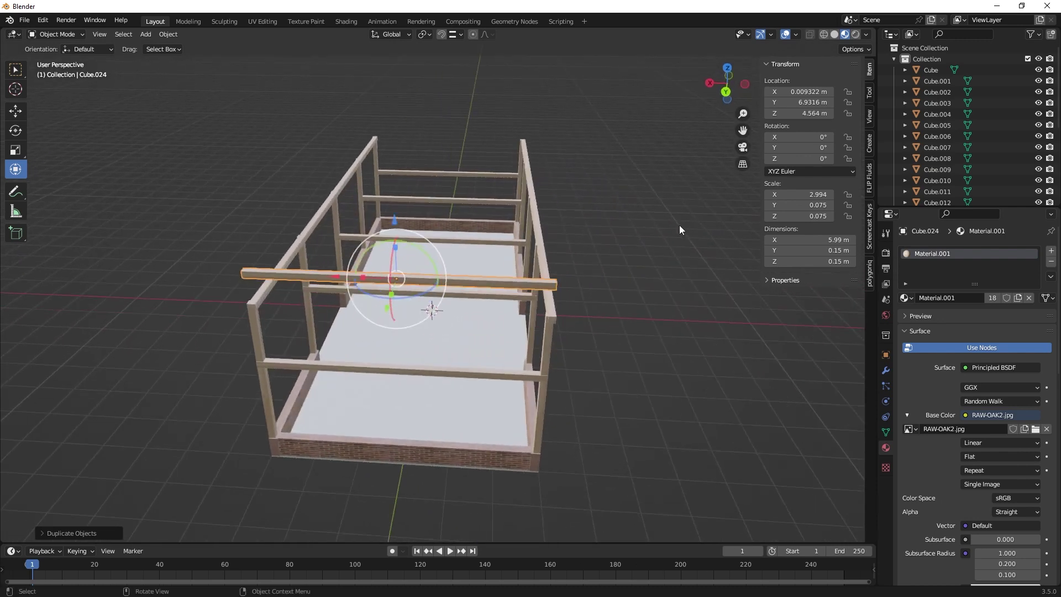
left_click(819, 150)
type("35")
key("Return")
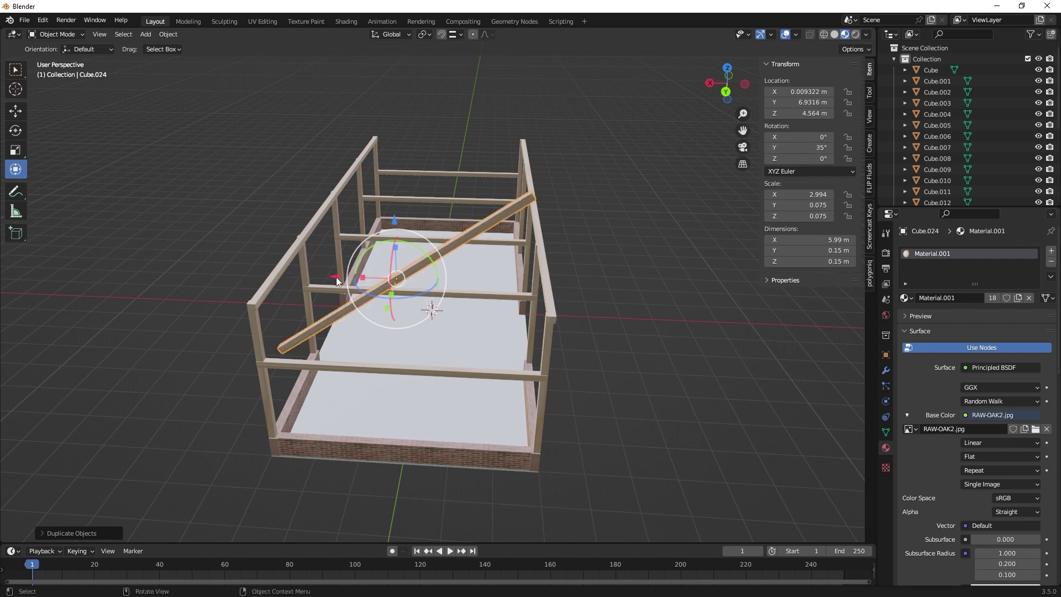
left_click_drag(336, 277, 234, 258)
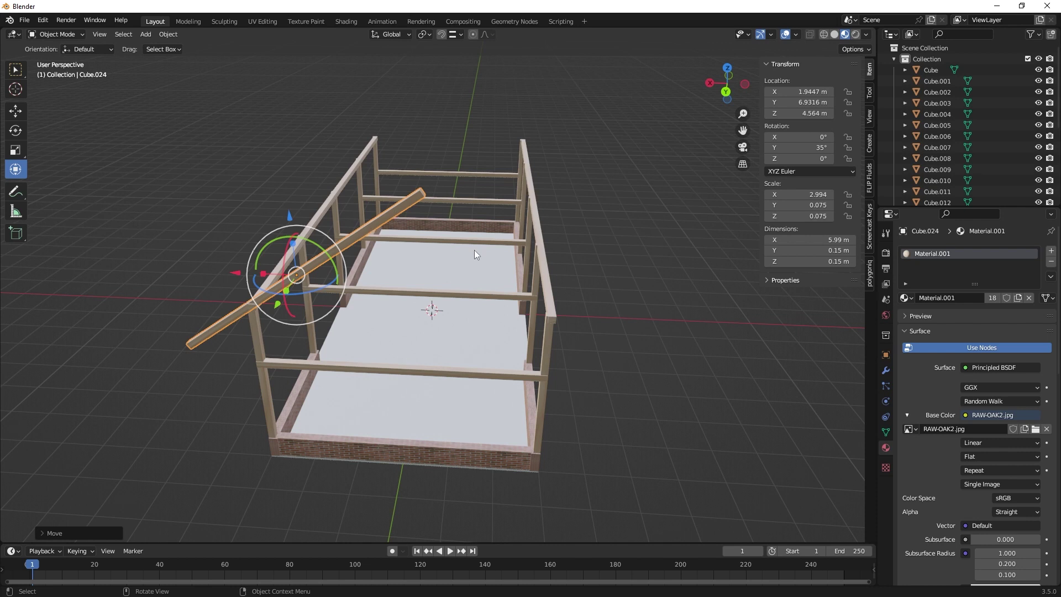
- Set the sloping rafter's Z dimension to 0.2 m
left_click(849, 262)
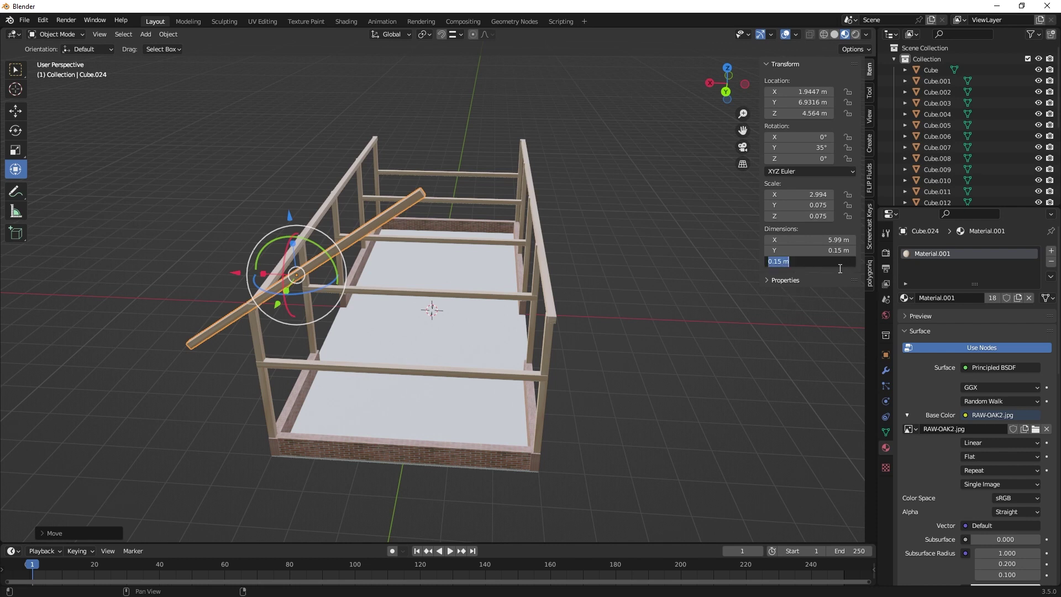
type("0.2")
key("Return")
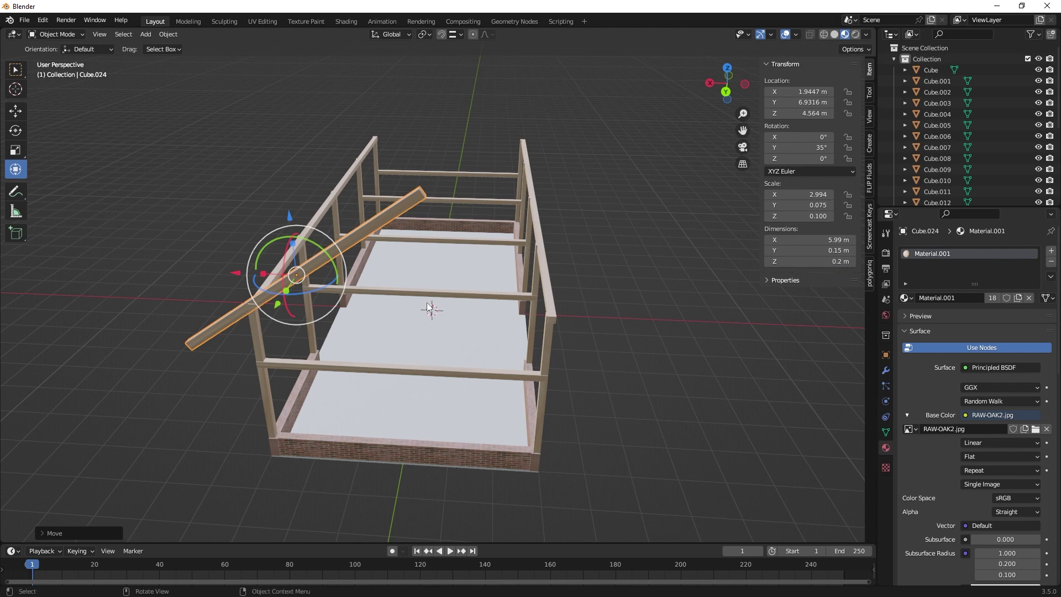
- Switch the transform orientation to Normal and slide the rafter down along its own length to about X 2.49 m, Z 4.18 m
middle_click_drag(429, 308, 467, 301)
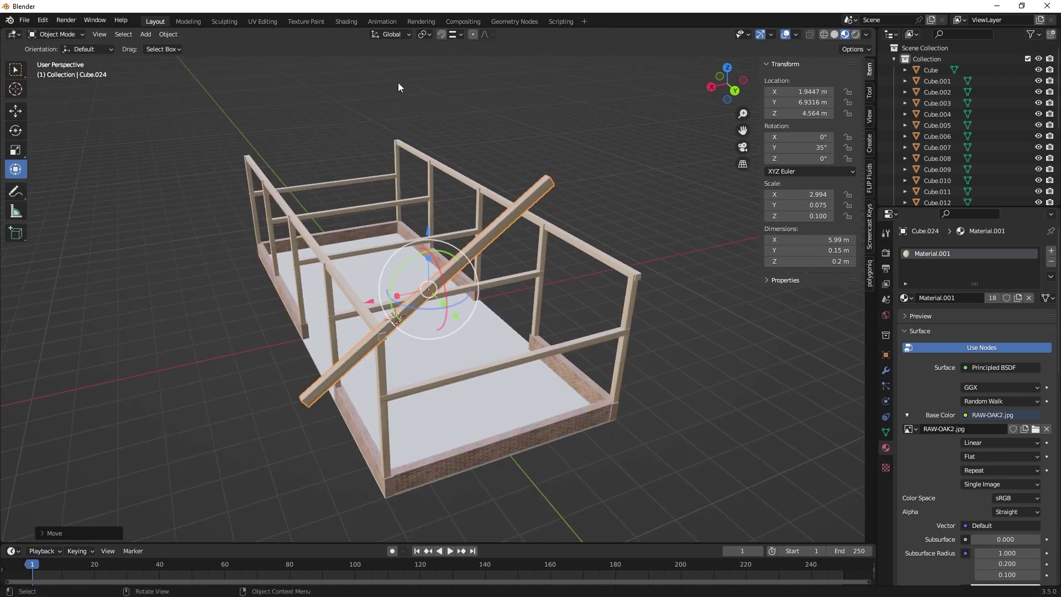
left_click(399, 34)
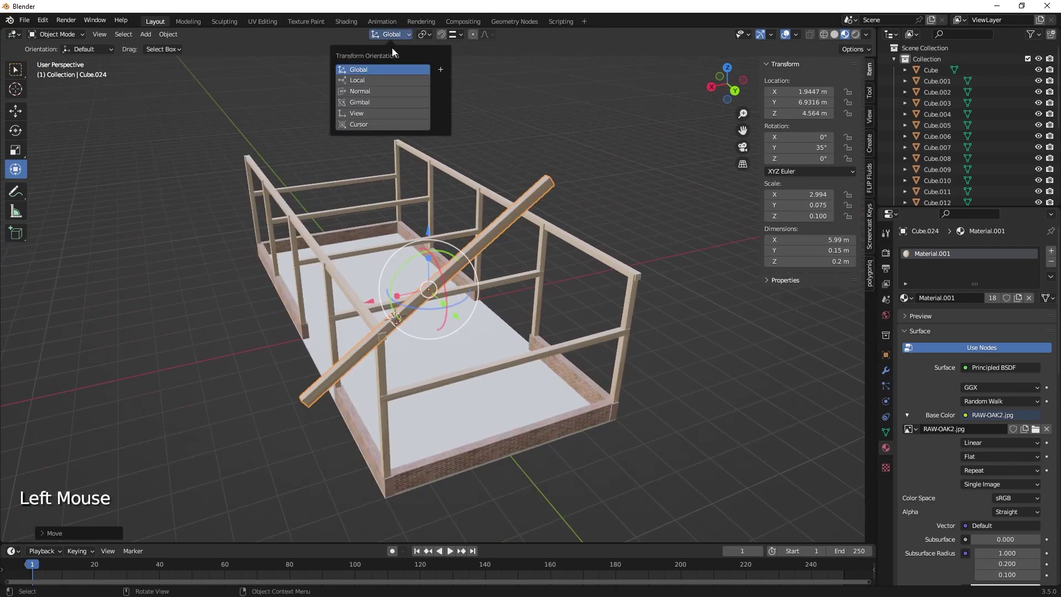
left_click(367, 90)
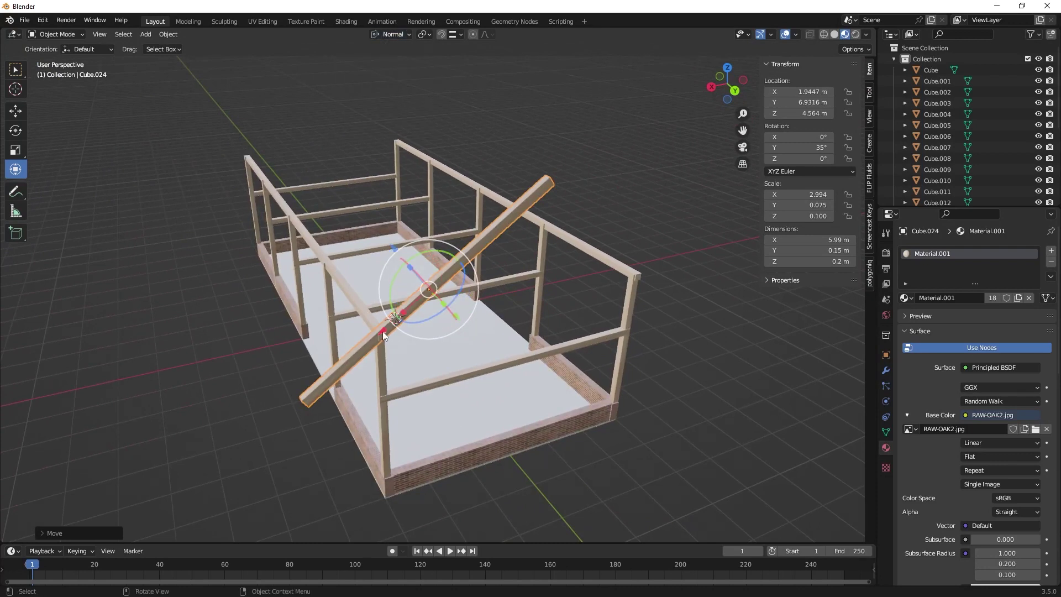
left_click_drag(383, 330, 356, 374)
middle_click_drag(507, 337, 490, 320)
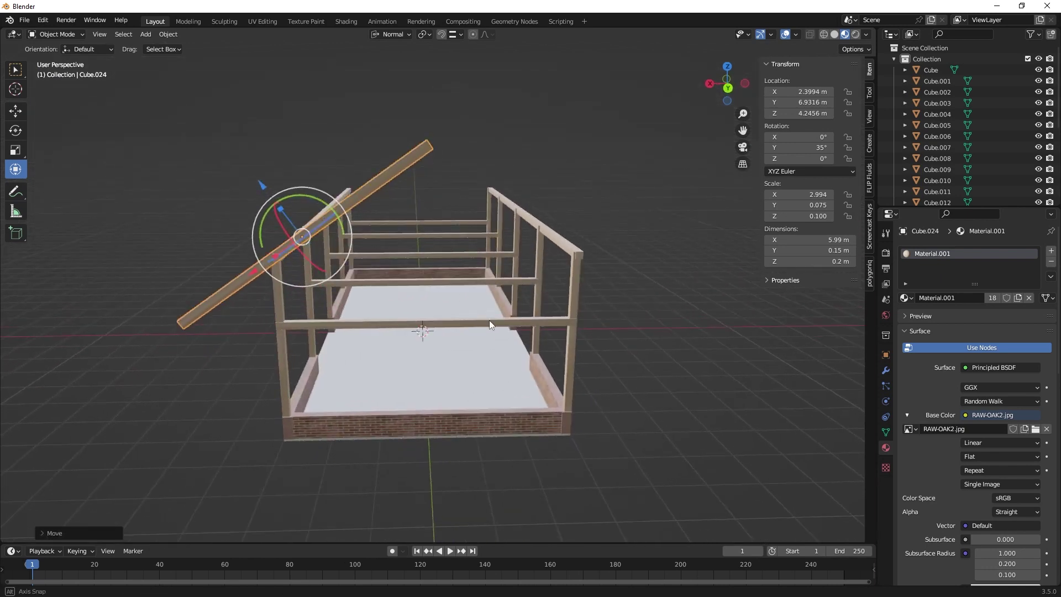
left_click_drag(252, 271, 247, 276)
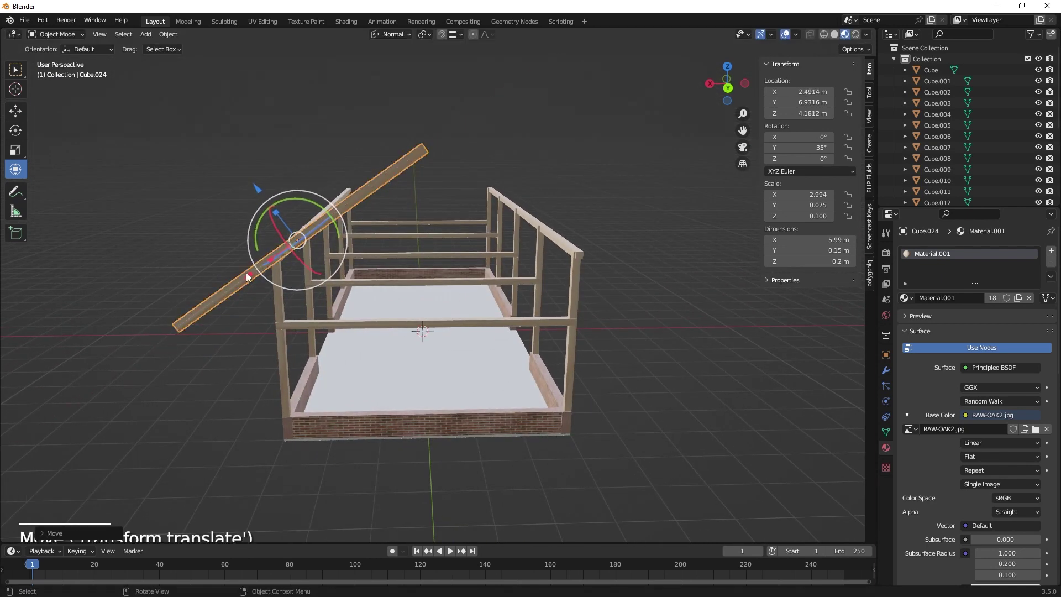
- Duplicate the rafter twice along Y, placing the copies at about Y 3.48 m and Y -0.01 m
middle_click_drag(247, 276, 521, 320)
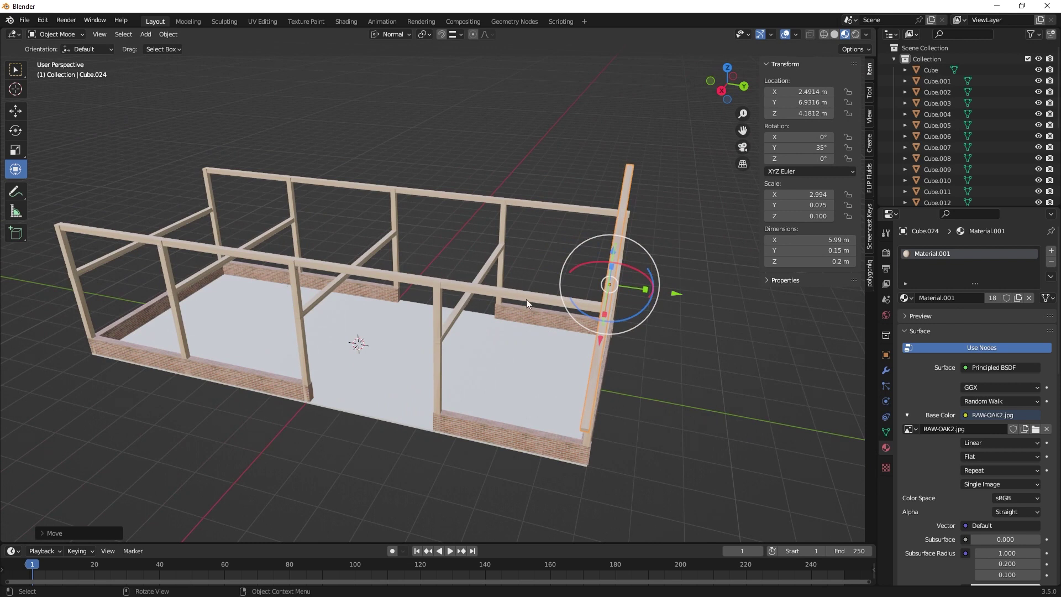
key("shift+d")
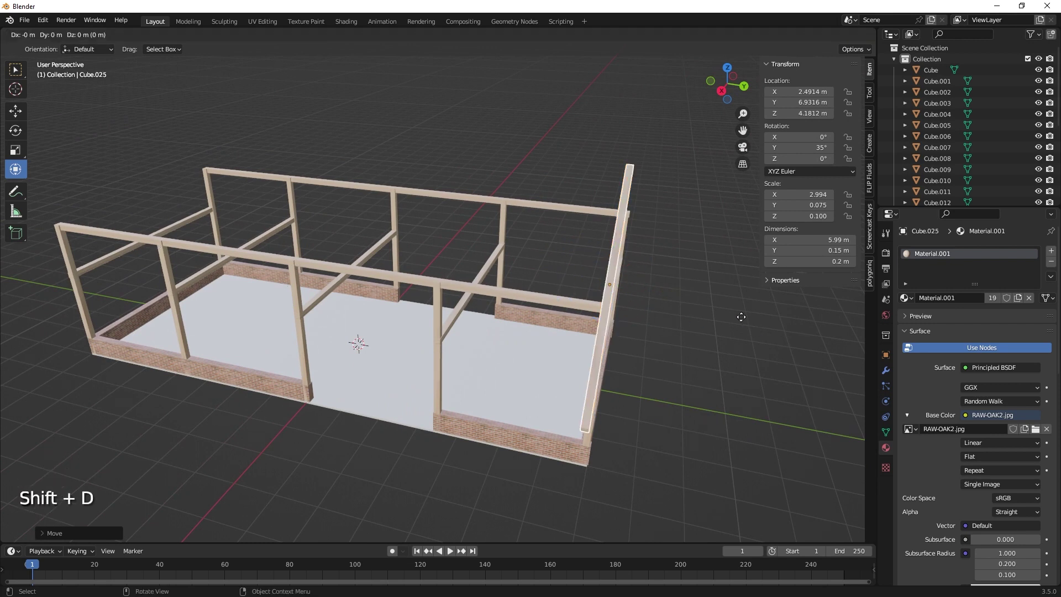
key("y")
left_click(576, 286)
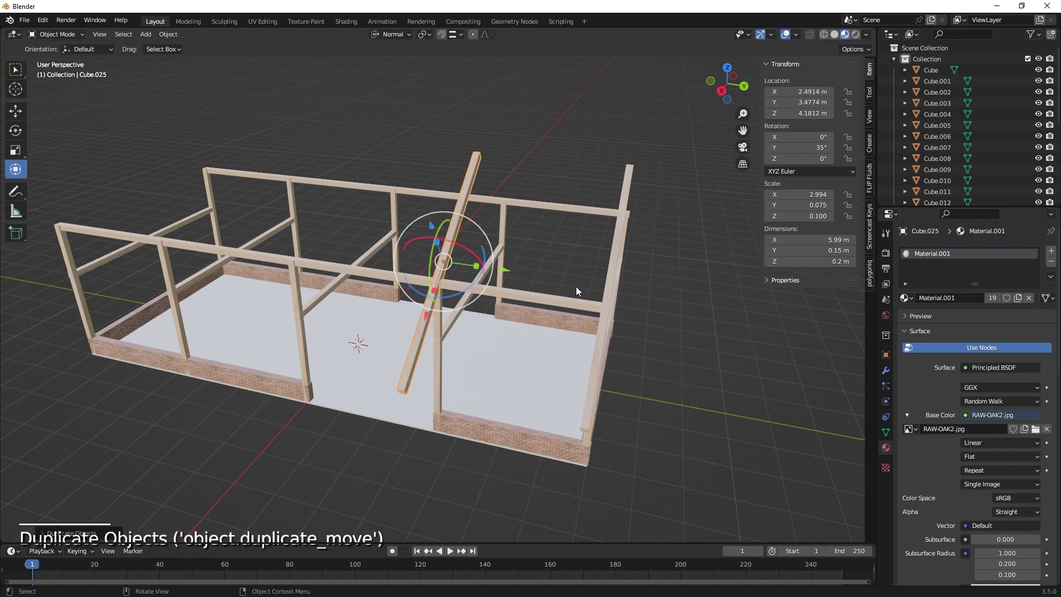
key("shift+d")
key("y")
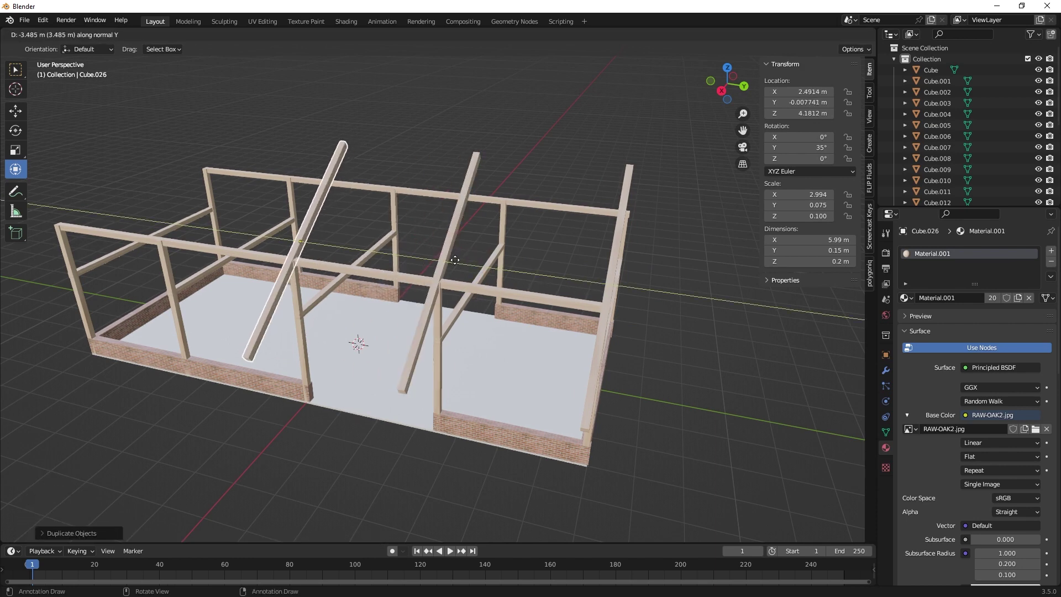
left_click(455, 260)
- Add two more rafter copies along Y, at about Y -3.64 m and at the back posts, about Y -6.90 m
key("shift+d")
key("y")
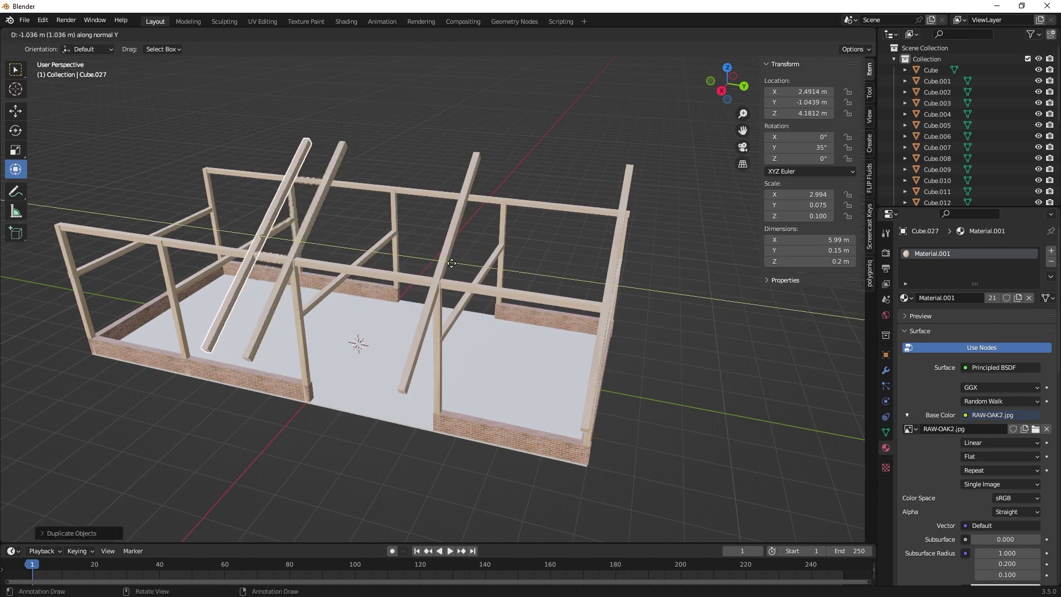
left_click(363, 240)
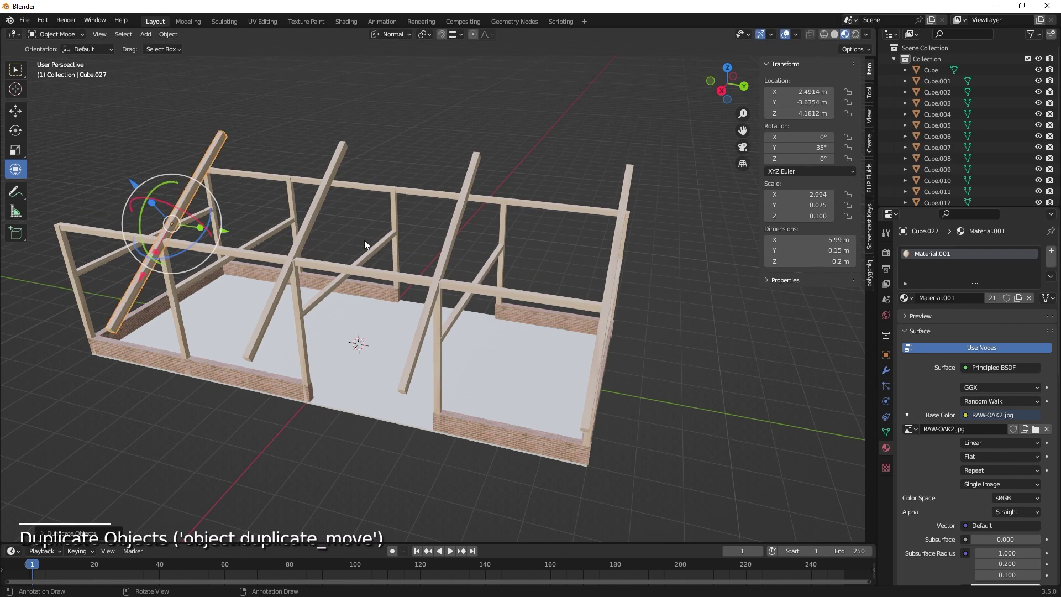
key("shift+d")
key("y")
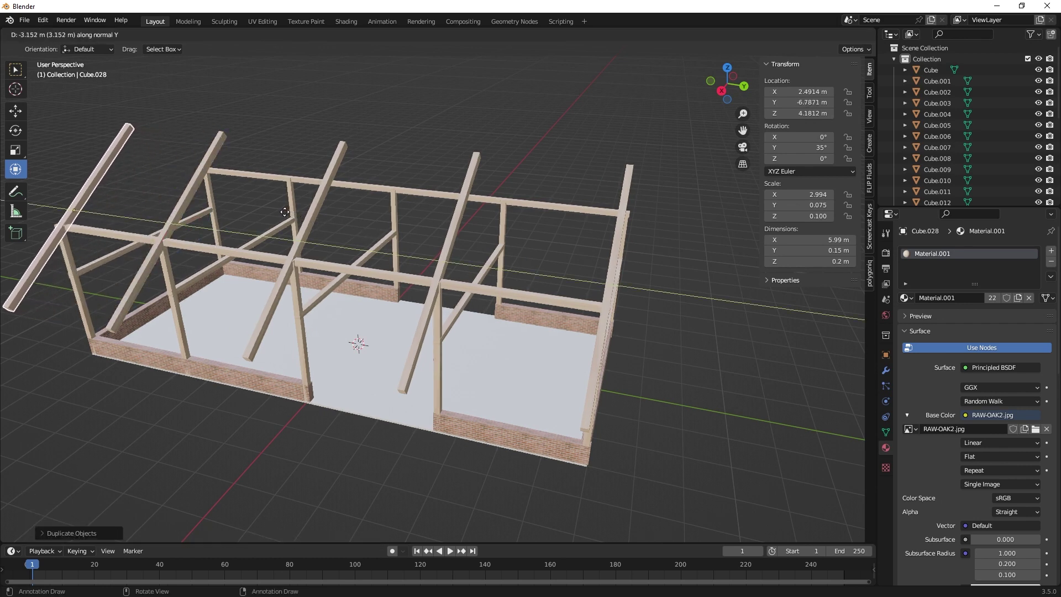
left_click(373, 263)
- Duplicate the front crossbeam in place and rotate the copy 90° about Y to stand upright
middle_click_drag(373, 263, 502, 345)
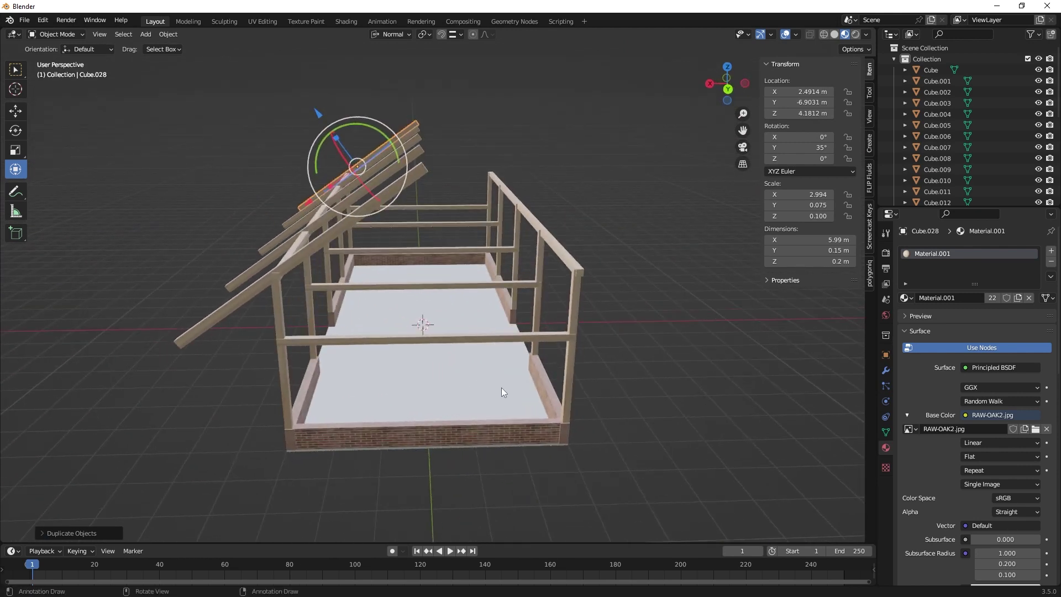
left_click(450, 339)
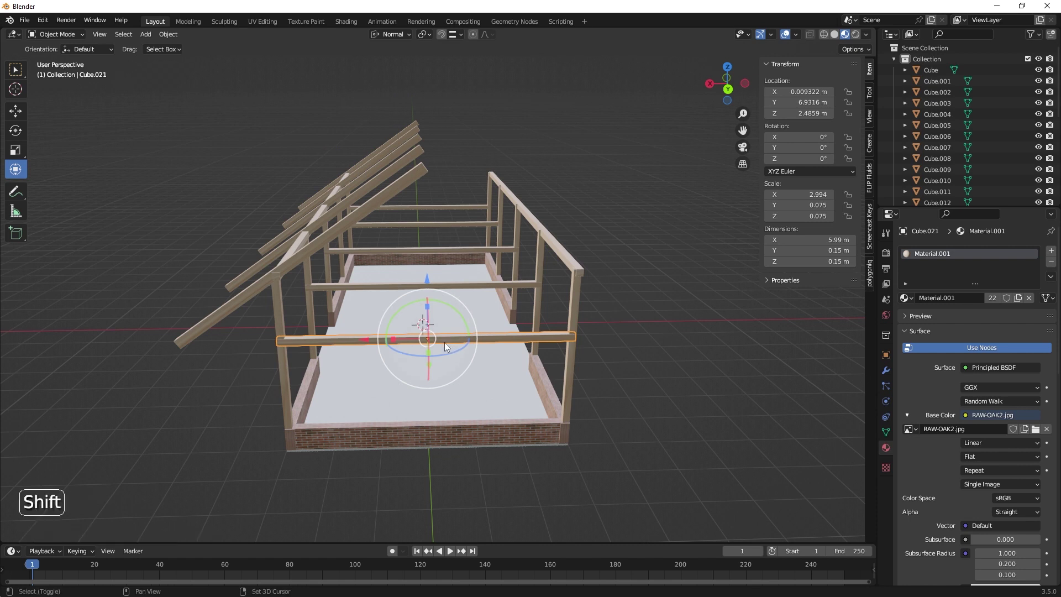
key("shift+d")
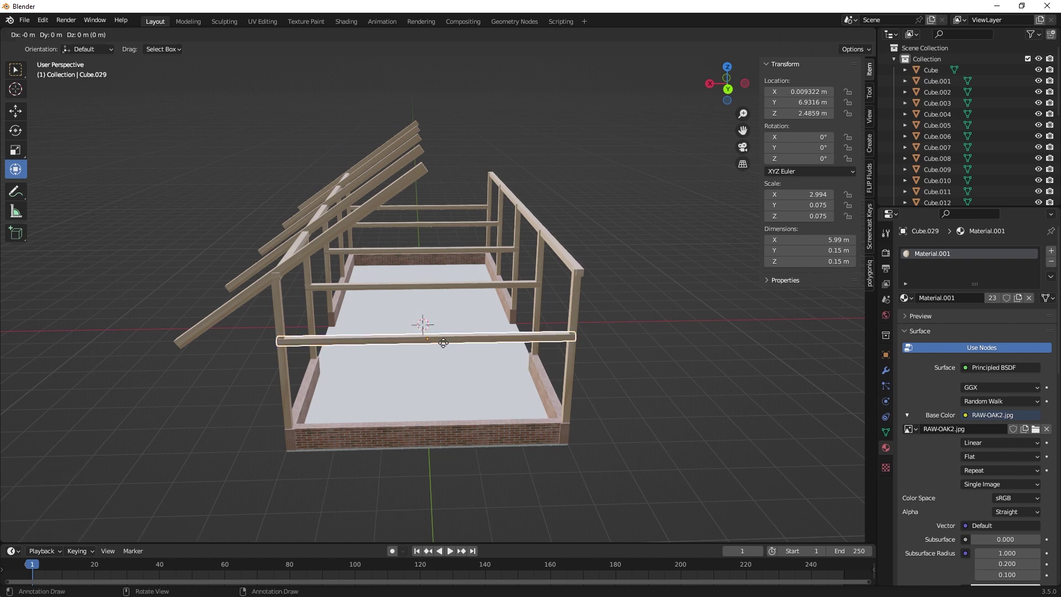
type("ry90")
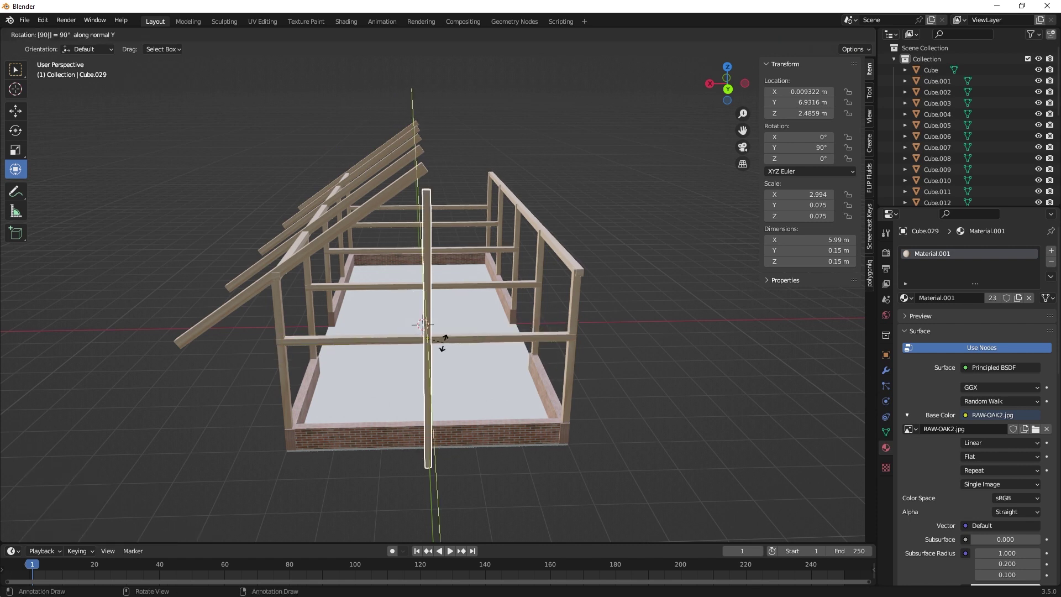
key("Return")
- Raise the upright centre post to about Z 2.99 m so that it reaches the front rafter's upper end
middle_click_drag(481, 355, 433, 281)
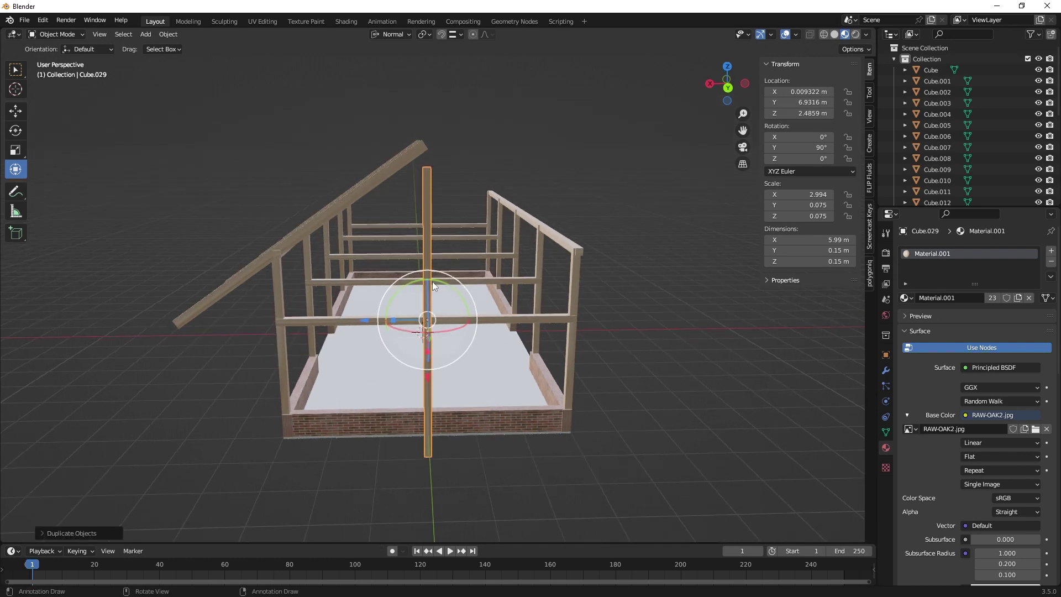
middle_click_drag(520, 334, 517, 373)
left_click_drag(512, 373, 512, 343)
middle_click_drag(536, 375, 513, 392)
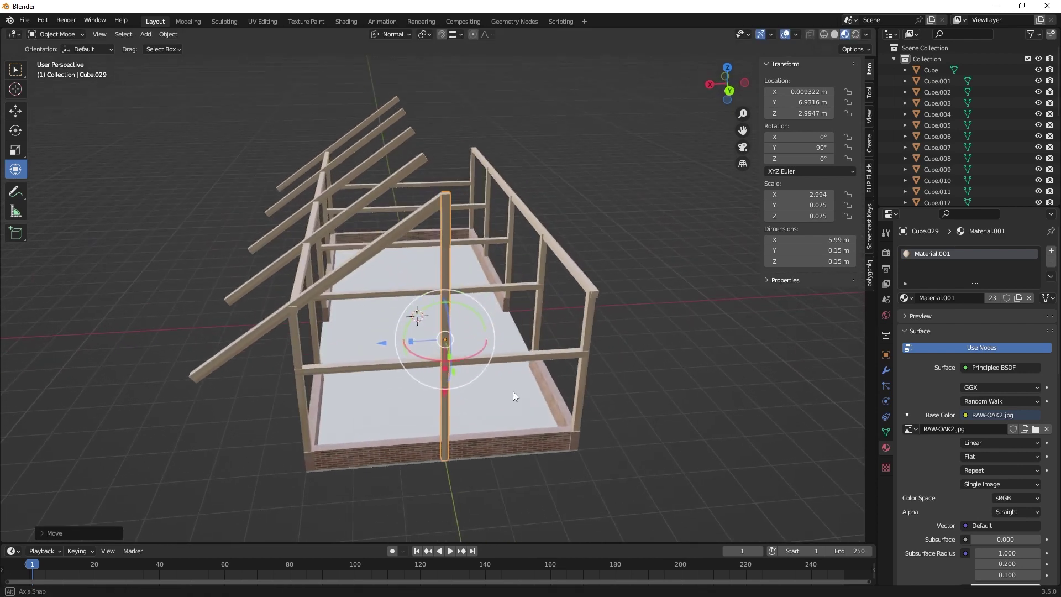
middle_click_drag(436, 250, 417, 295)
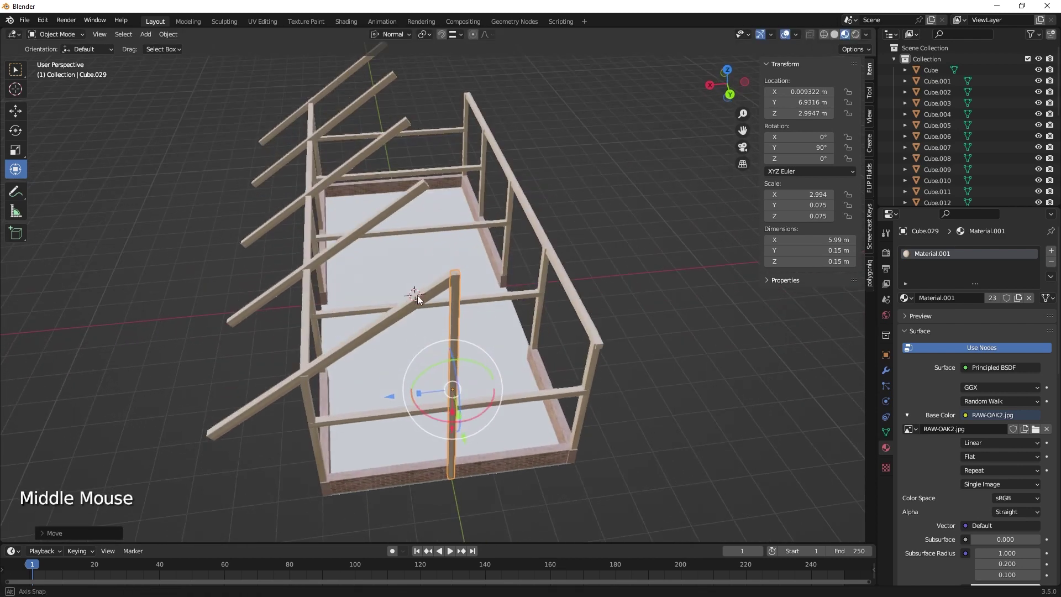
- Thin the upright centre post along its local Z to about 0.04 m
left_click(455, 293)
left_click_drag(419, 393, 443, 391)
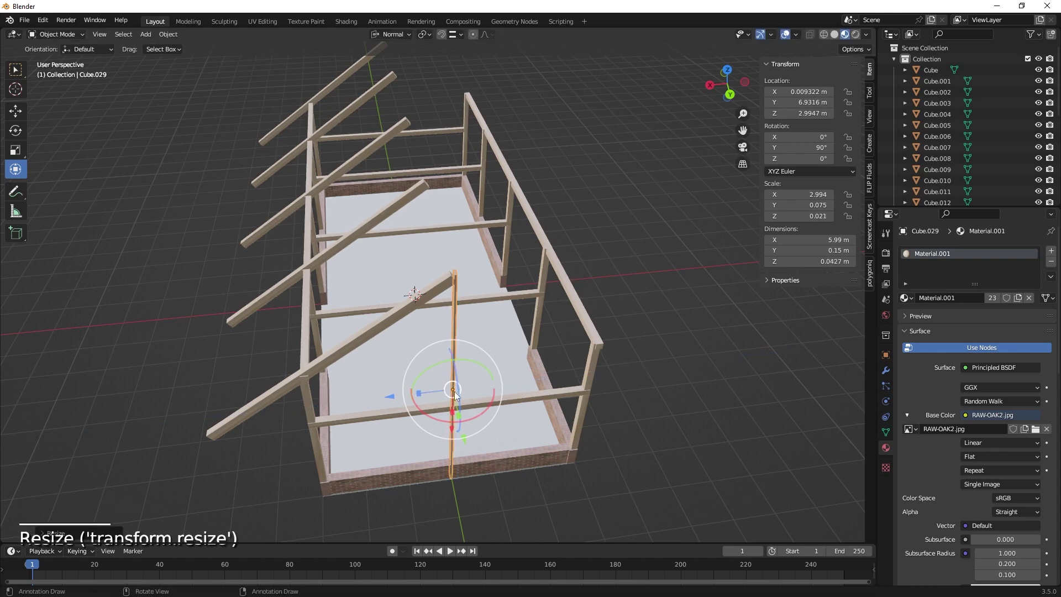
middle_click_drag(443, 391, 506, 350)
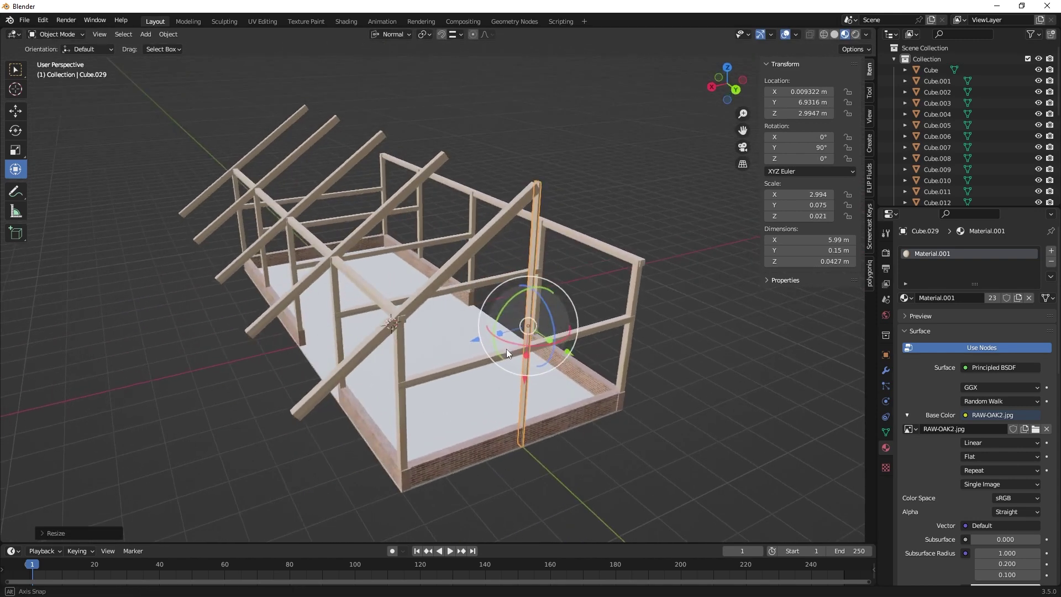
- Select all five roof rafters and open them together for mesh editing
left_click(332, 382)
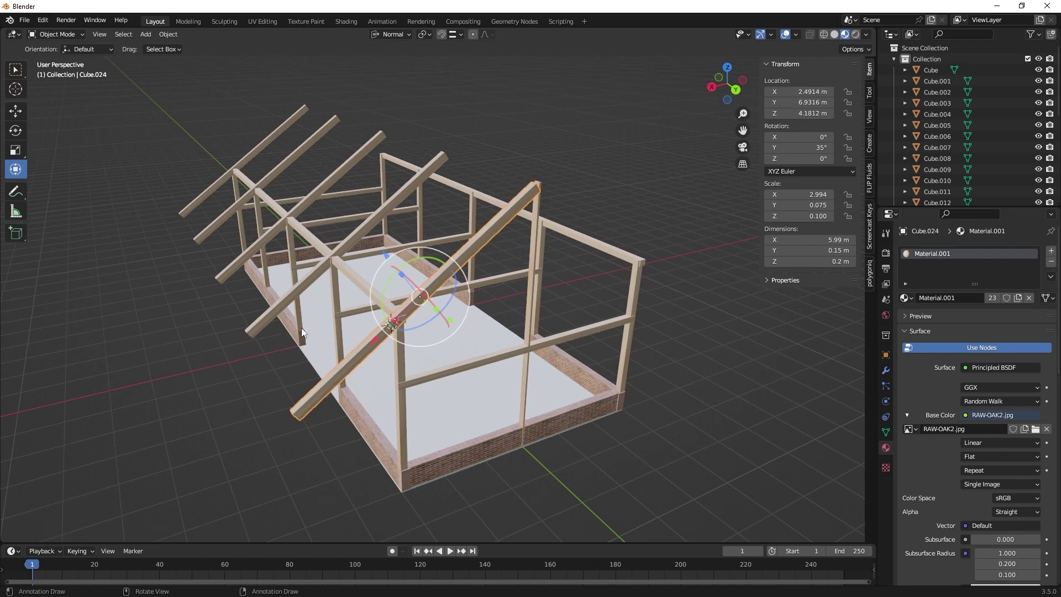
key("Tab")
key("Tab")
key("Tab")
key("Tab")
key("Tab")
key("Tab")
key("Tab")
key("Tab")
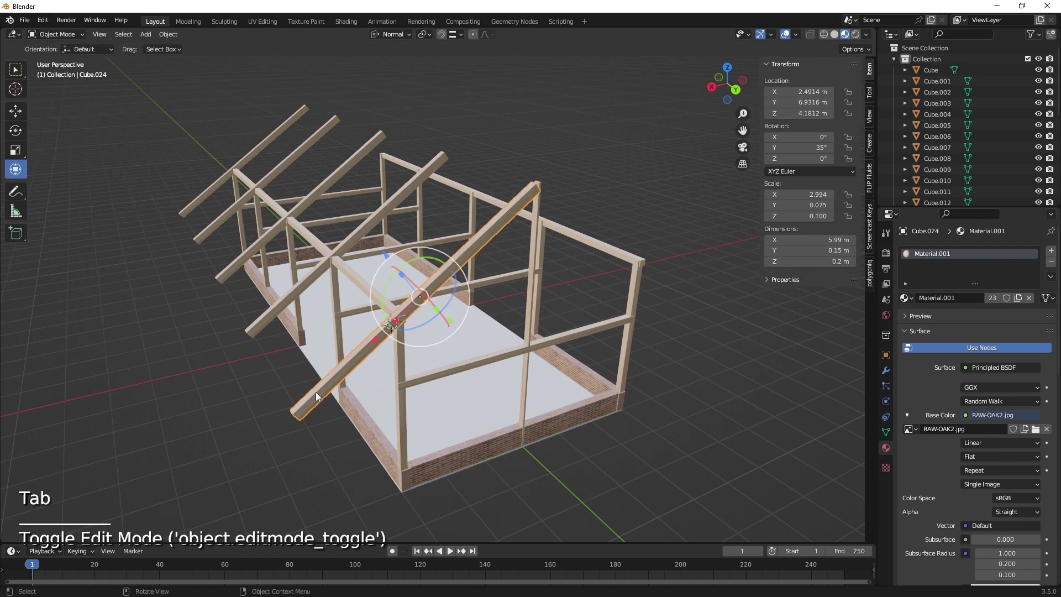
left_click(267, 322, "shift")
left_click(231, 263, "shift")
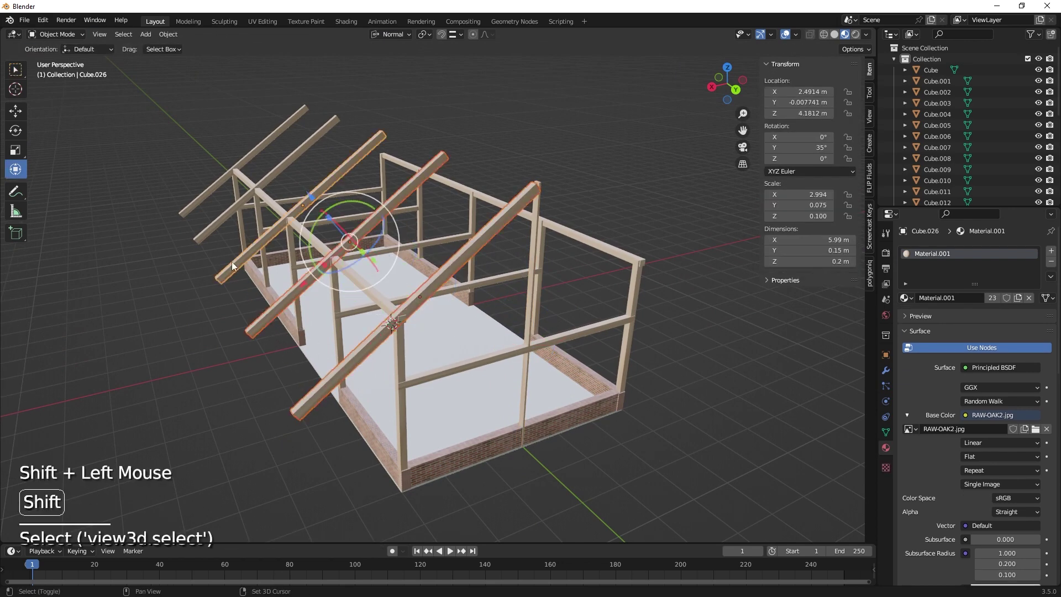
left_click(213, 229, "shift")
left_click(184, 211, "shift")
key("Tab")
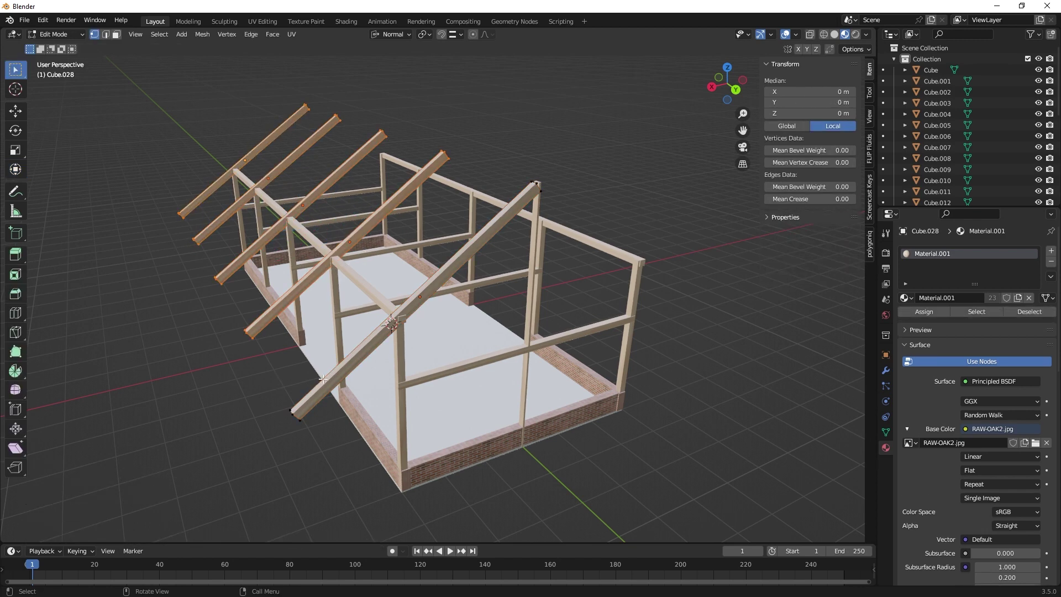
- Pull the lower end faces of all five rafters inward along the slope, shortening each rafter to about 3.83 m, and finish mesh editing
middle_click_drag(198, 226, 288, 232)
middle_click_drag(369, 348, 379, 339)
key("3")
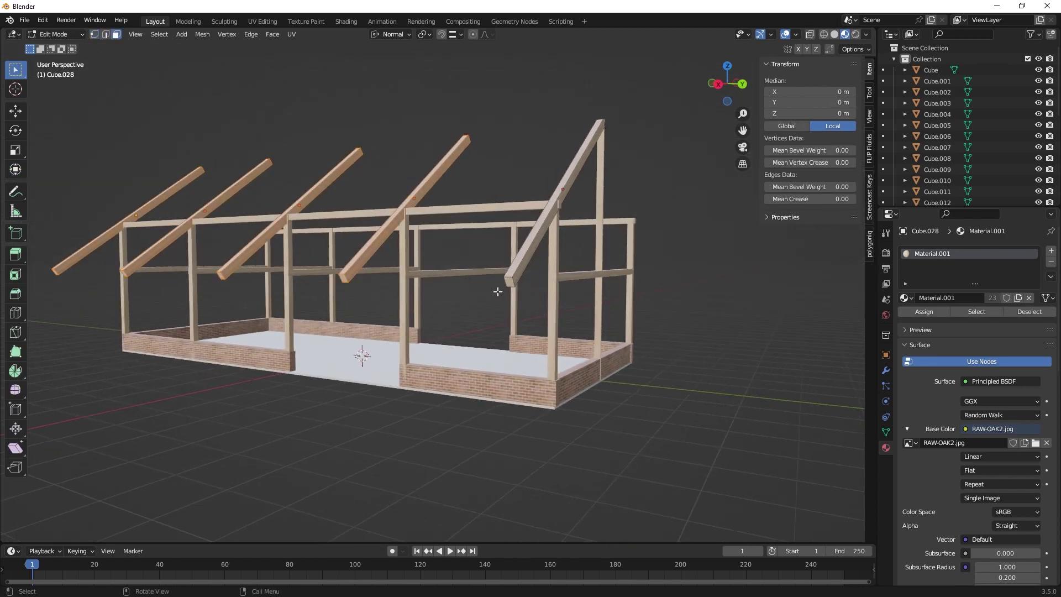
left_click(510, 283)
left_click(344, 278, "shift")
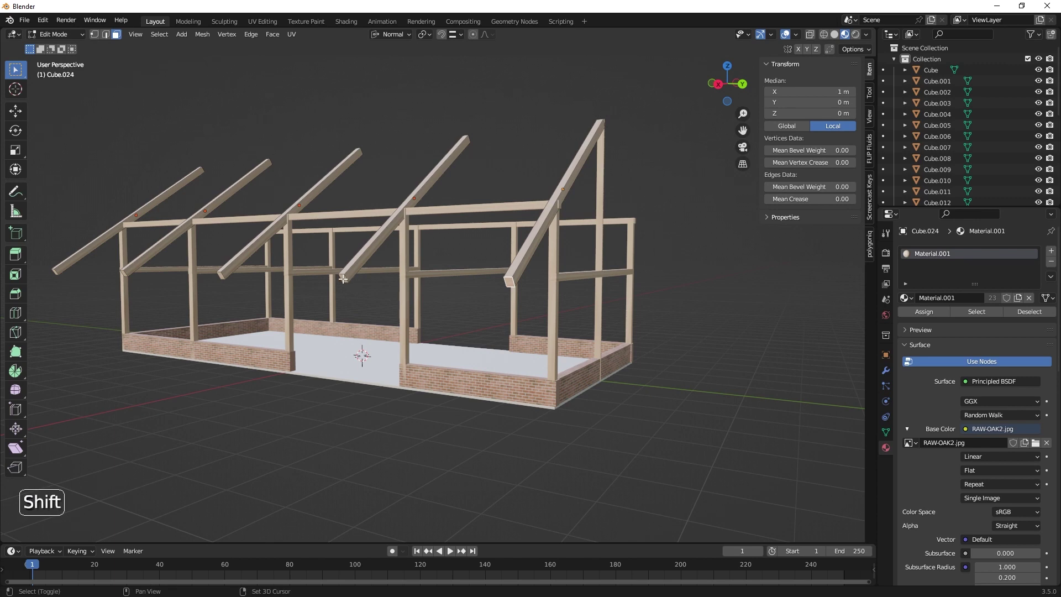
left_click(222, 273, "shift")
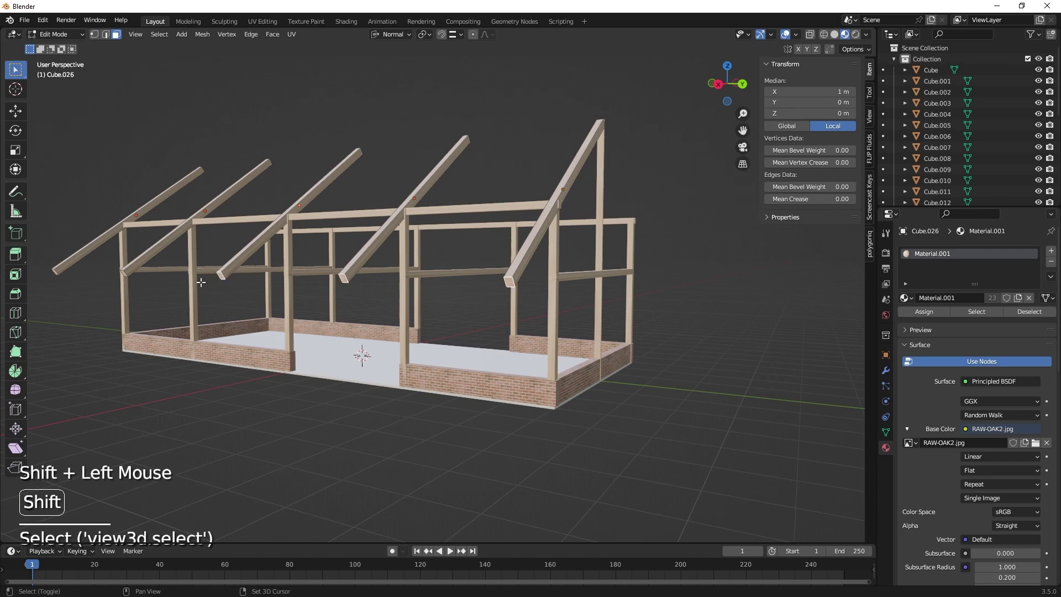
left_click(123, 274, "shift")
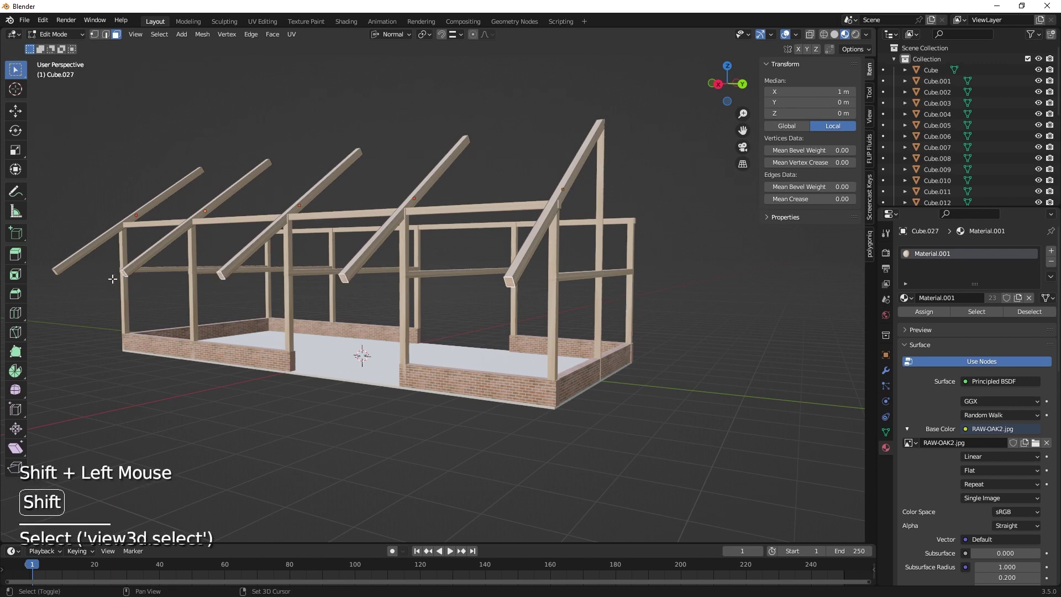
left_click(54, 271, "shift")
middle_click_drag(54, 271, 121, 345)
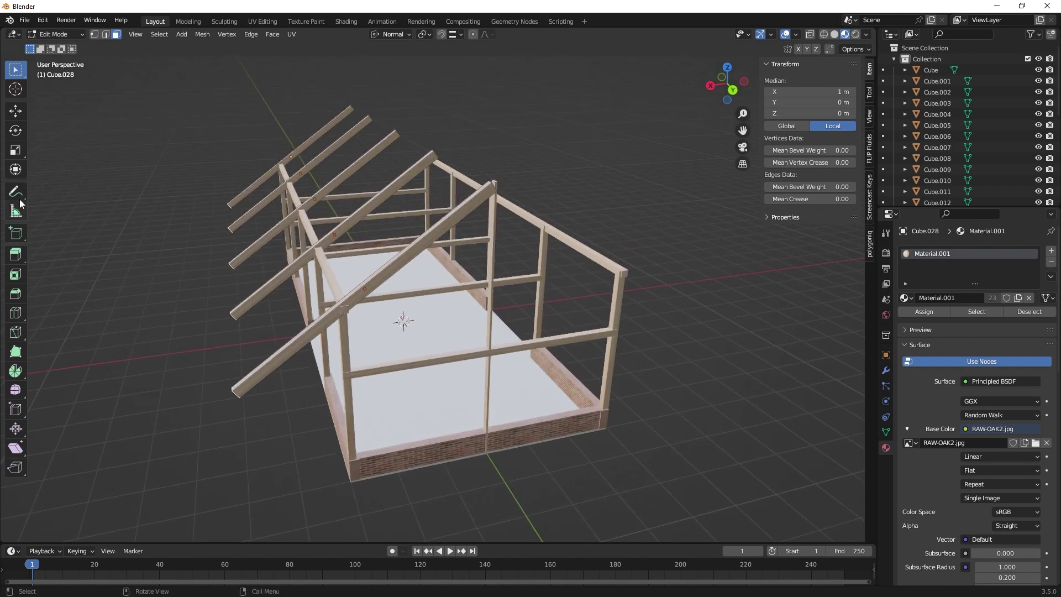
left_click(16, 169)
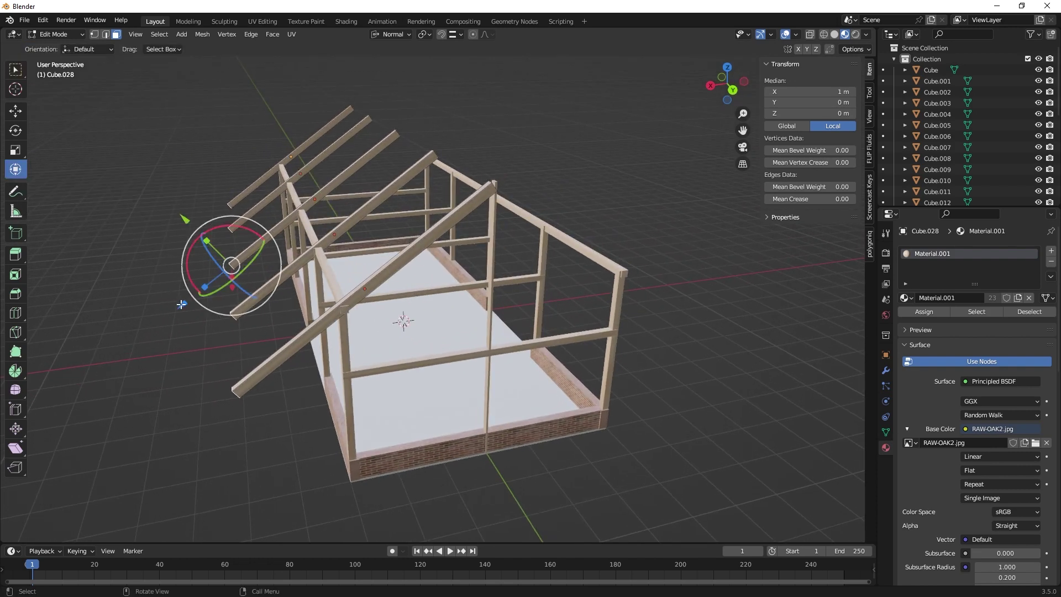
left_click_drag(182, 304, 260, 272)
key("Tab")
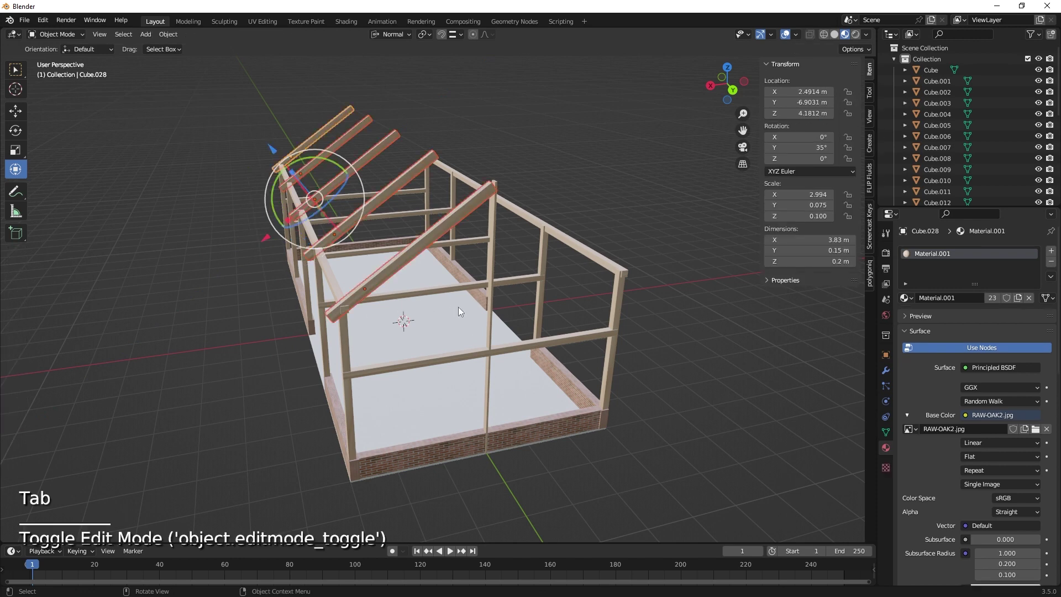
middle_click_drag(459, 307, 478, 323)
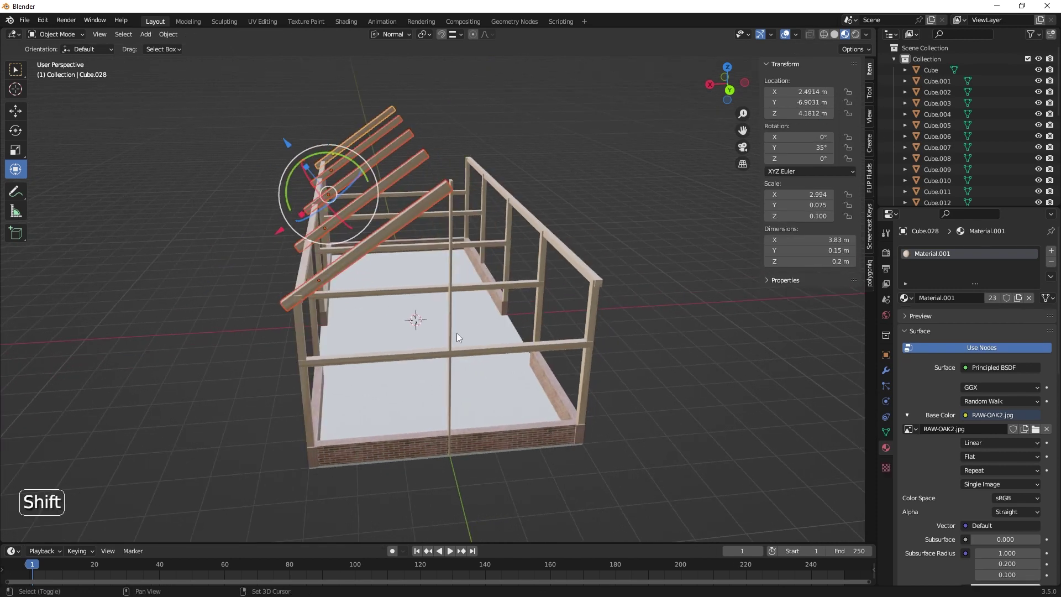
key("shift+d")
type("z")
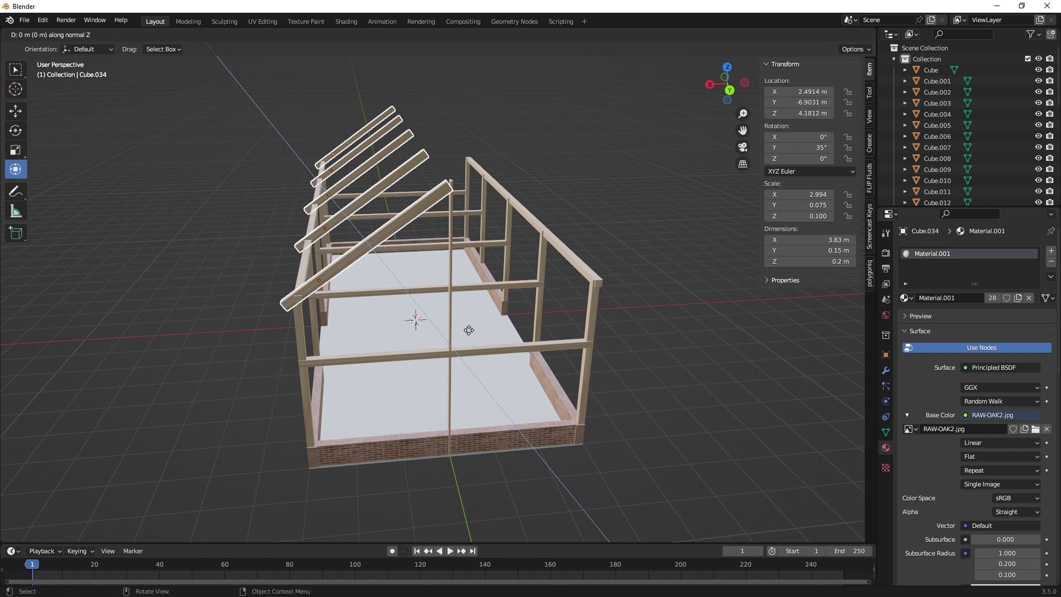
type("180")
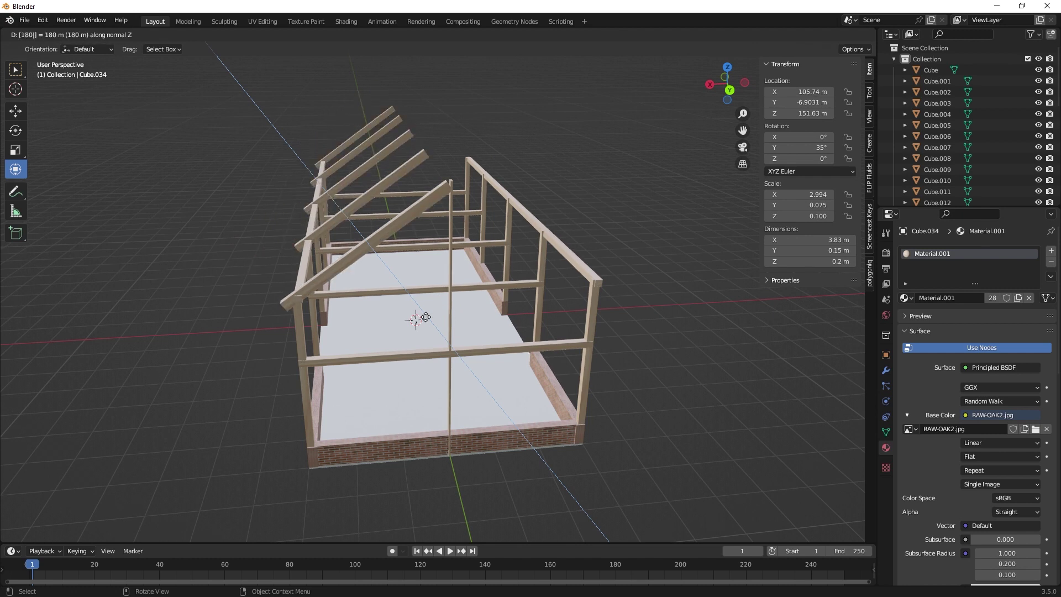
key("Return")
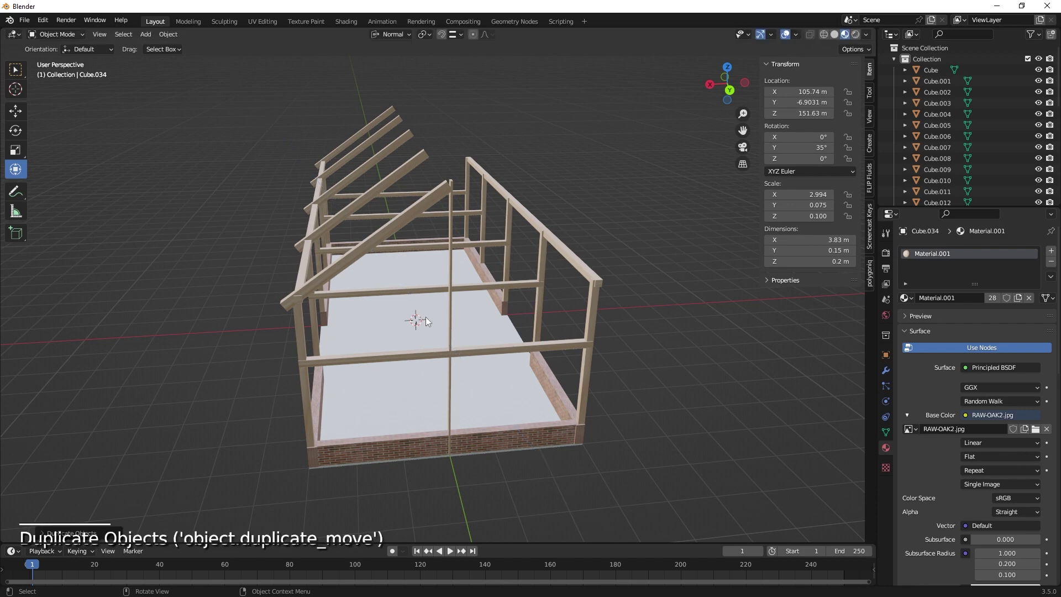
middle_click_drag(426, 317, 427, 340)
key("ctrl+z")
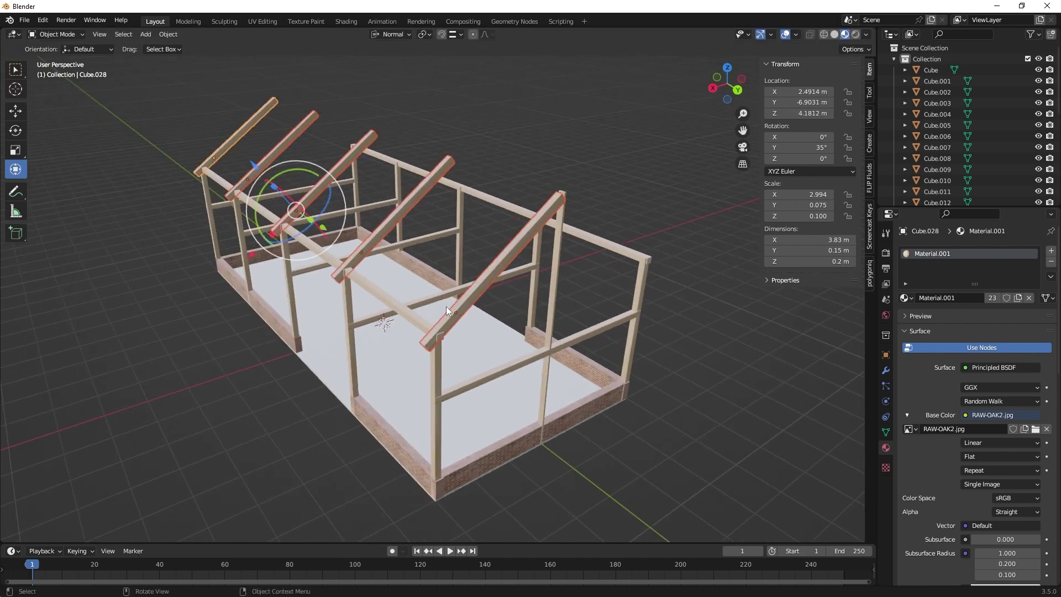
- Using Global orientation, duplicate the five rafters, rotate the copies 180° about Z and move them along X to form the opposite roof slope
left_click(409, 34)
left_click(376, 69)
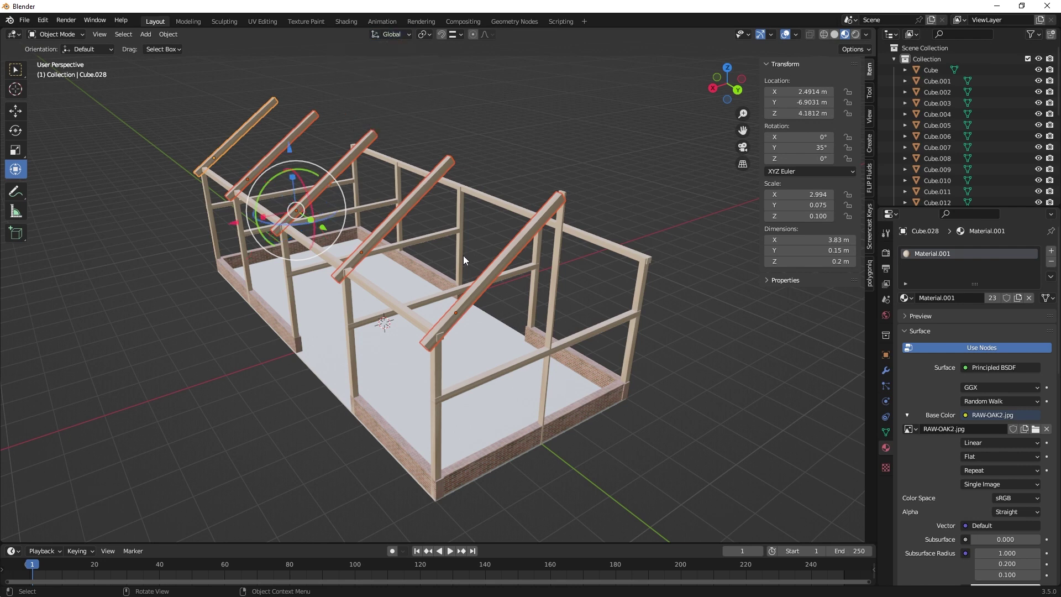
middle_click_drag(463, 255, 455, 251)
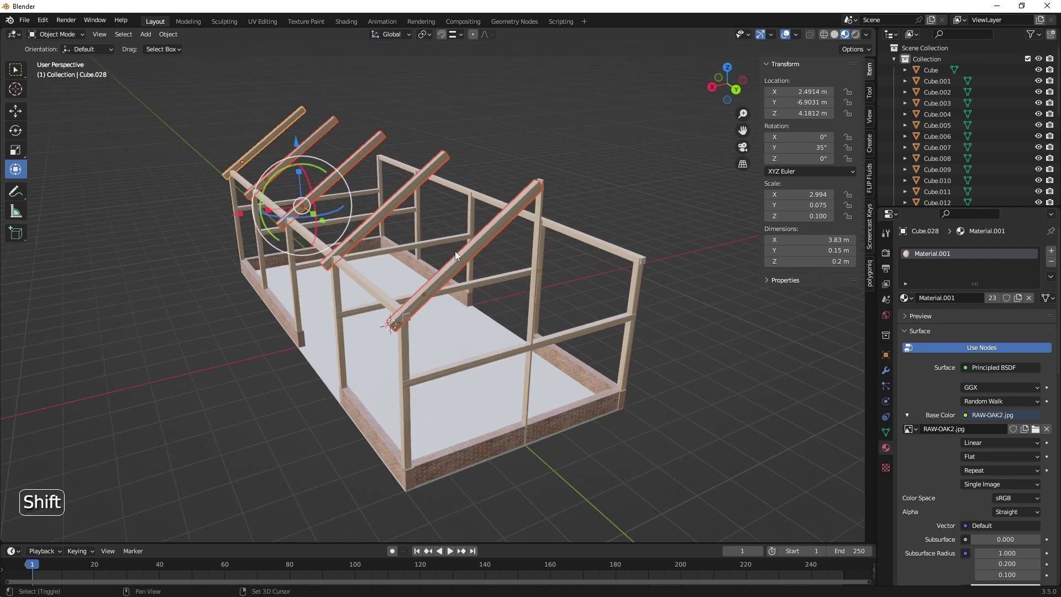
key("shift+d")
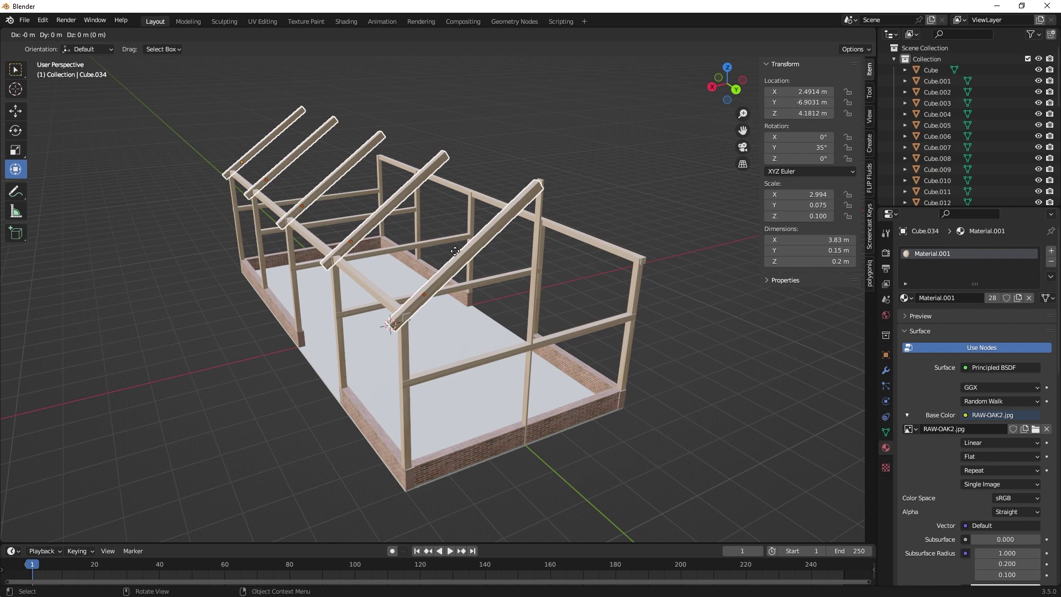
type("rz180")
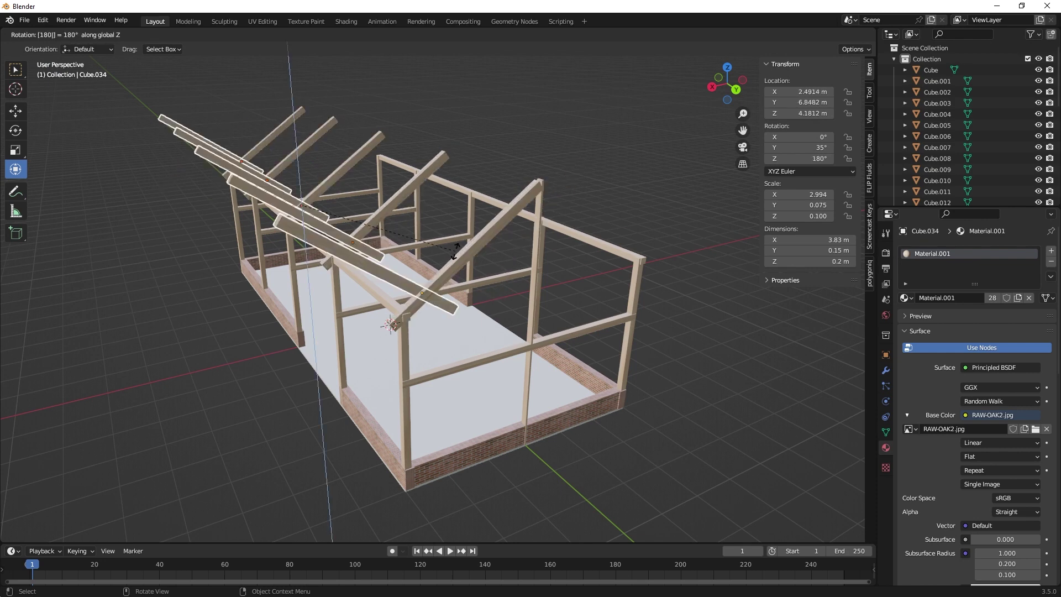
key("Return")
middle_click_drag(322, 205, 292, 205)
left_click_drag(257, 201, 416, 200)
- Set the Y dimension of the crossbeam at about Y 3.51 m, next behind the front one, to 0.2 m
middle_click_drag(453, 229, 444, 351)
scroll(438, 263, "up", 3)
scroll(469, 293, "down", 3)
left_click(431, 369)
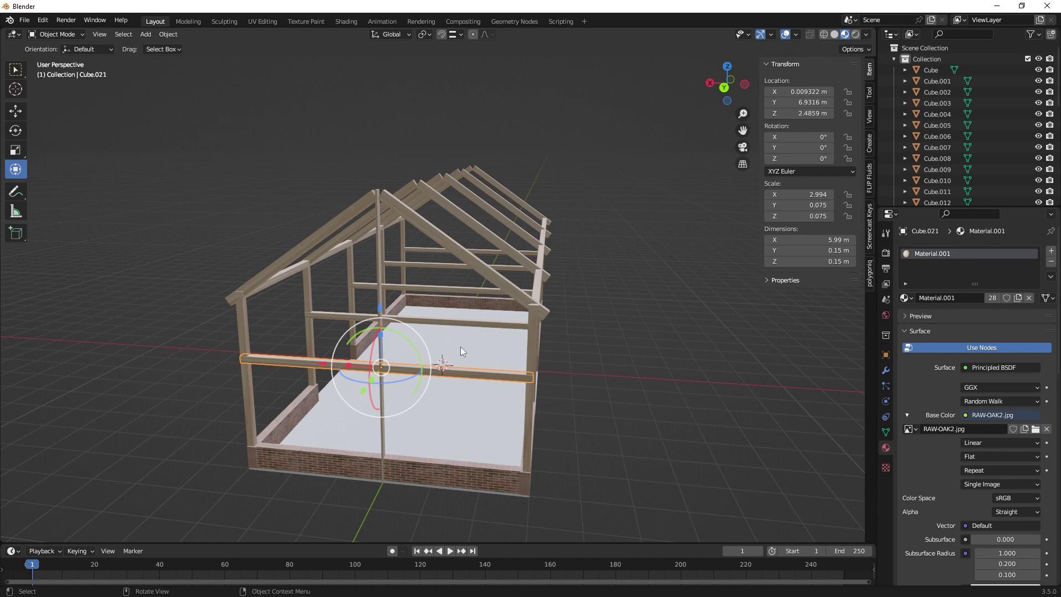
left_click(442, 322)
middle_click_drag(533, 347, 420, 400)
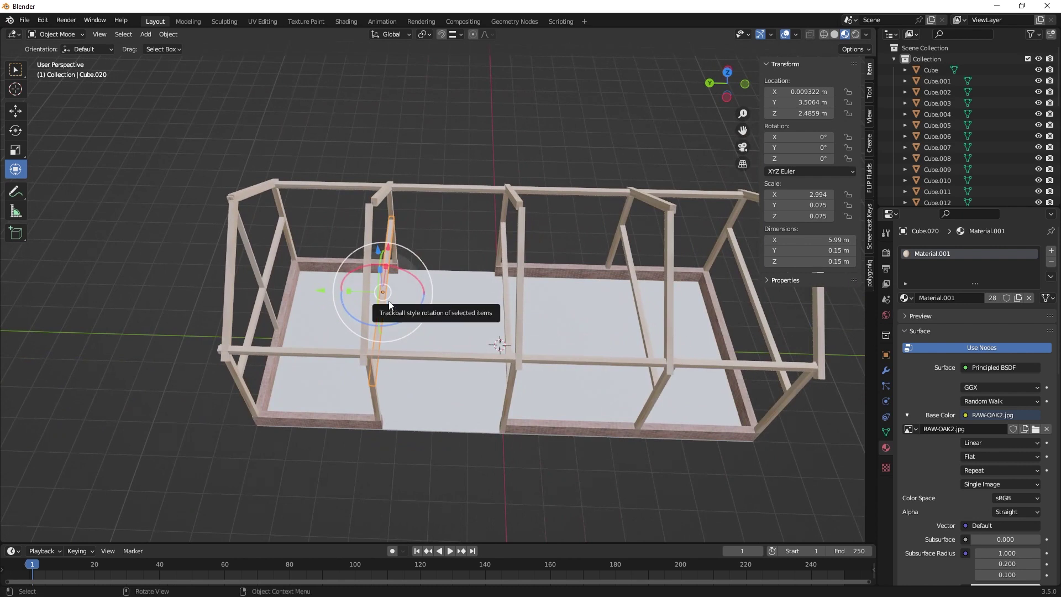
left_click(833, 251)
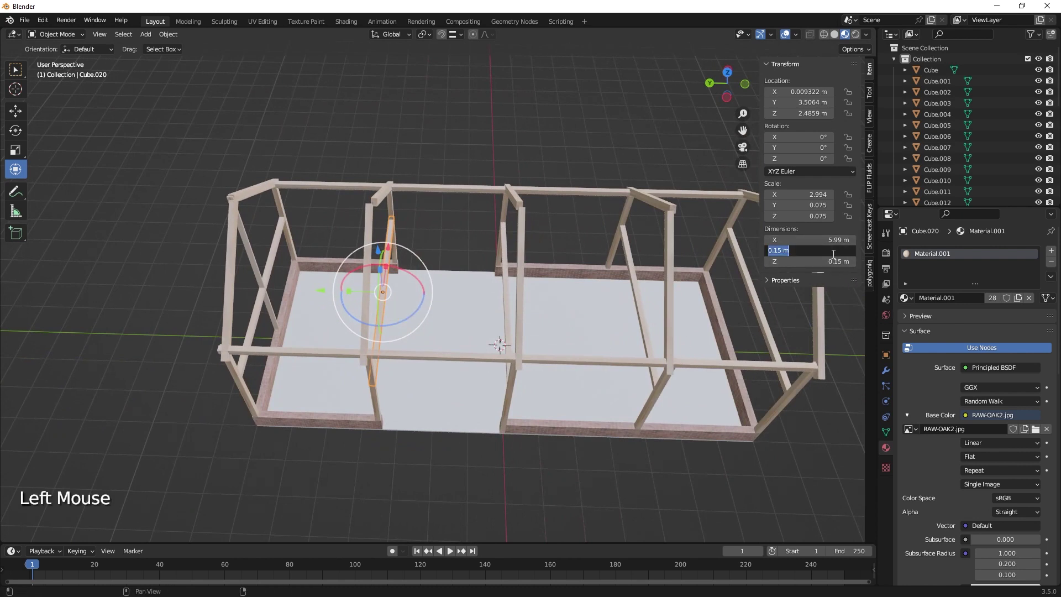
type("0.2")
key("Return")
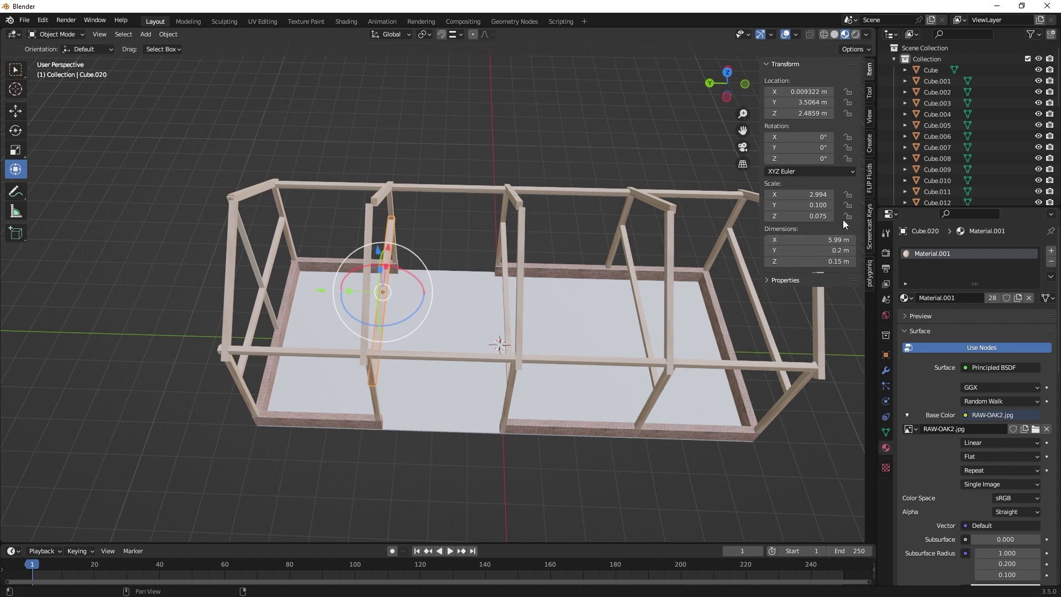
- Set the Y dimension of the middle crossbeam and the one at about Y -3.67 m to 0.2 m each
left_click(505, 276)
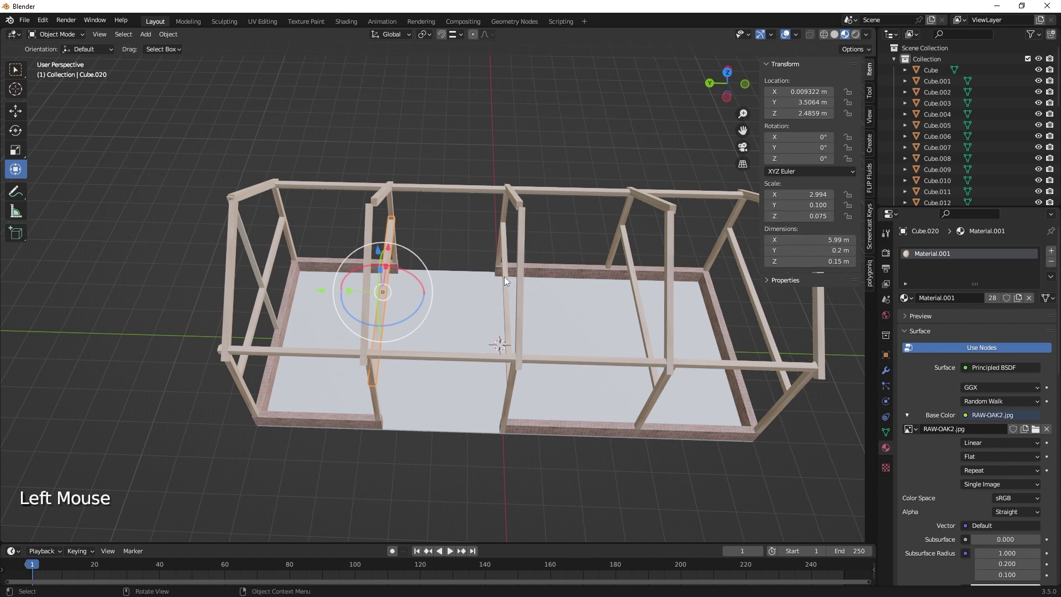
left_click(833, 250)
type("0.2")
key("Return")
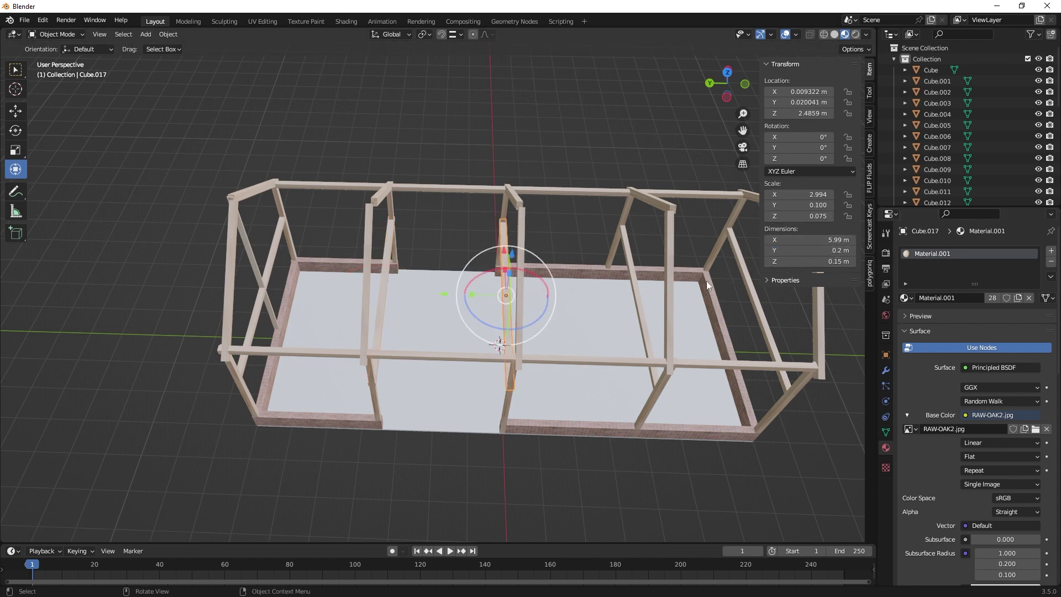
left_click(635, 289)
left_click(816, 251)
type("0.2")
key("Return")
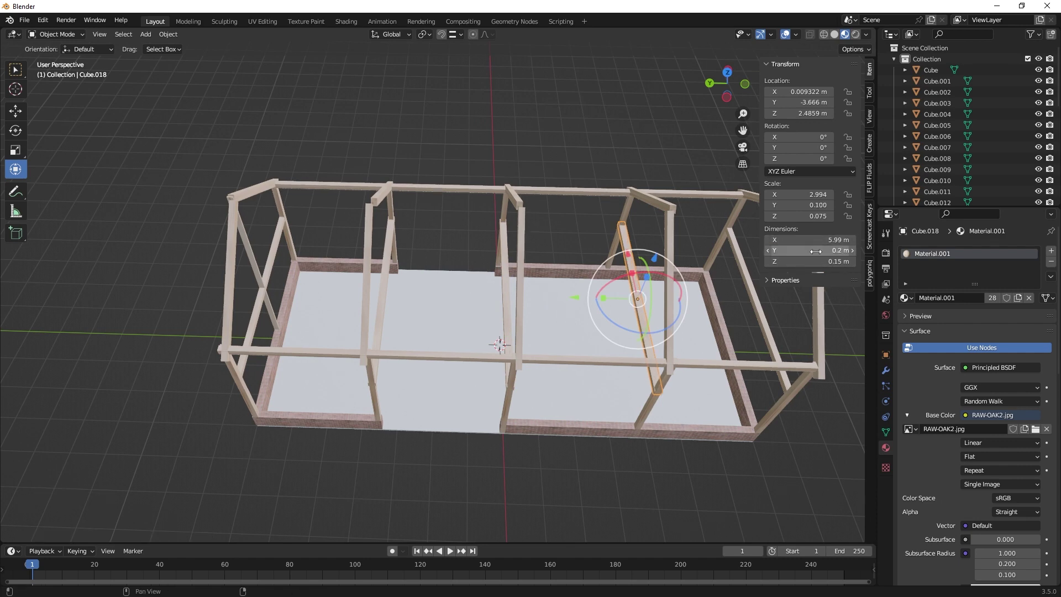
- Duplicate the 14 m top beam on the positive X side and place the copy outward along X at about X 3.48 m
middle_click_drag(676, 412, 748, 360)
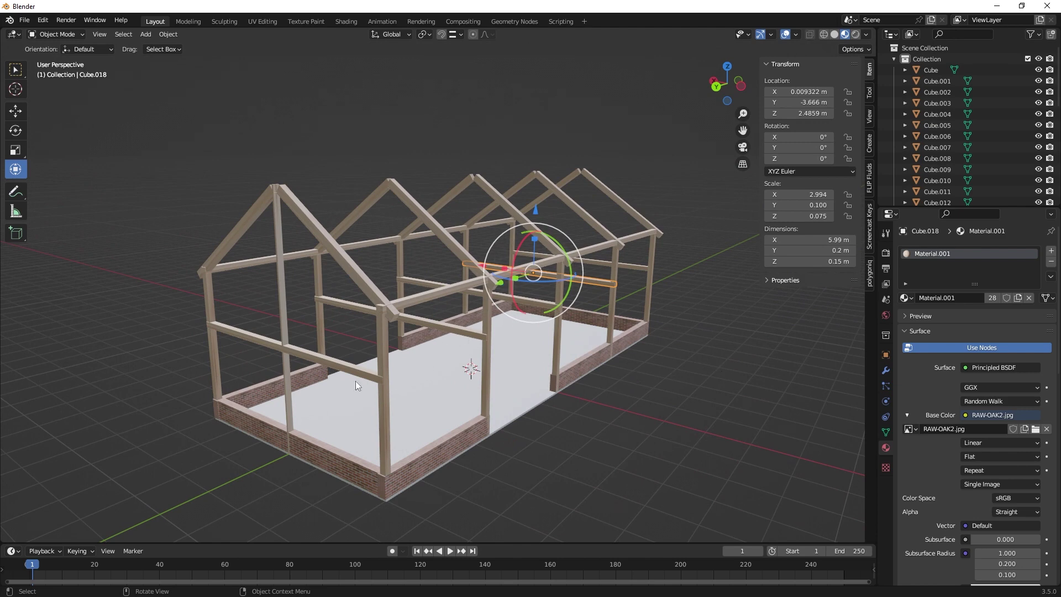
middle_click_drag(356, 380, 432, 366)
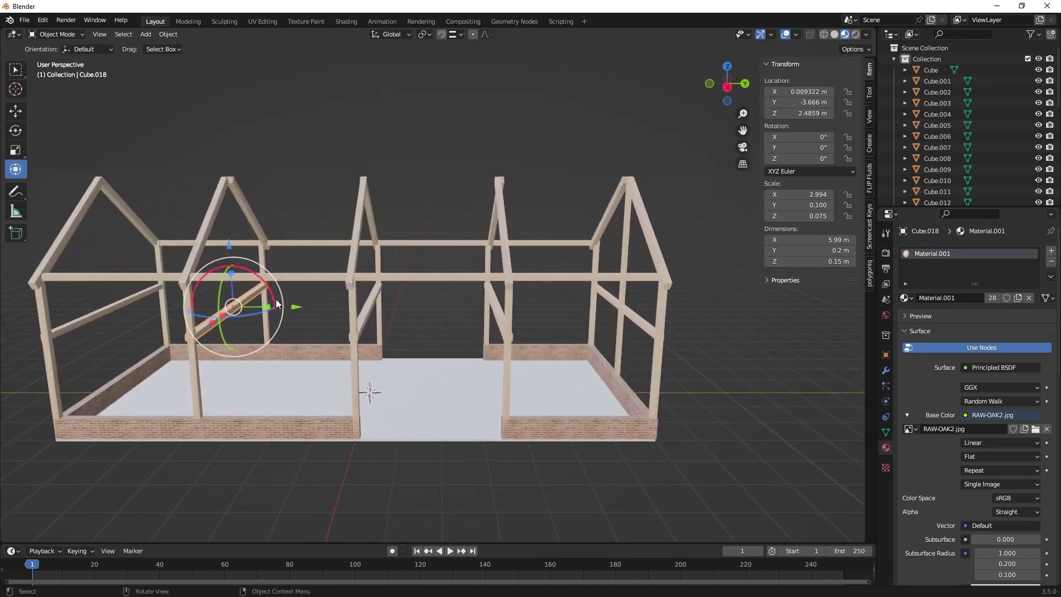
middle_click_drag(284, 346, 377, 374, "shift")
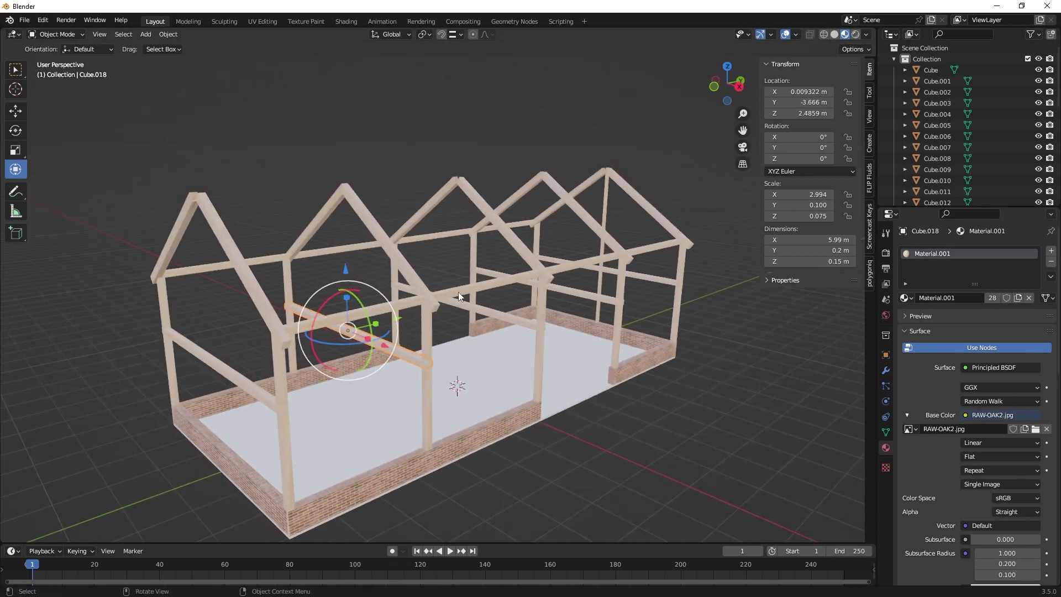
left_click(481, 293)
middle_click_drag(483, 294, 518, 346)
key("shift")
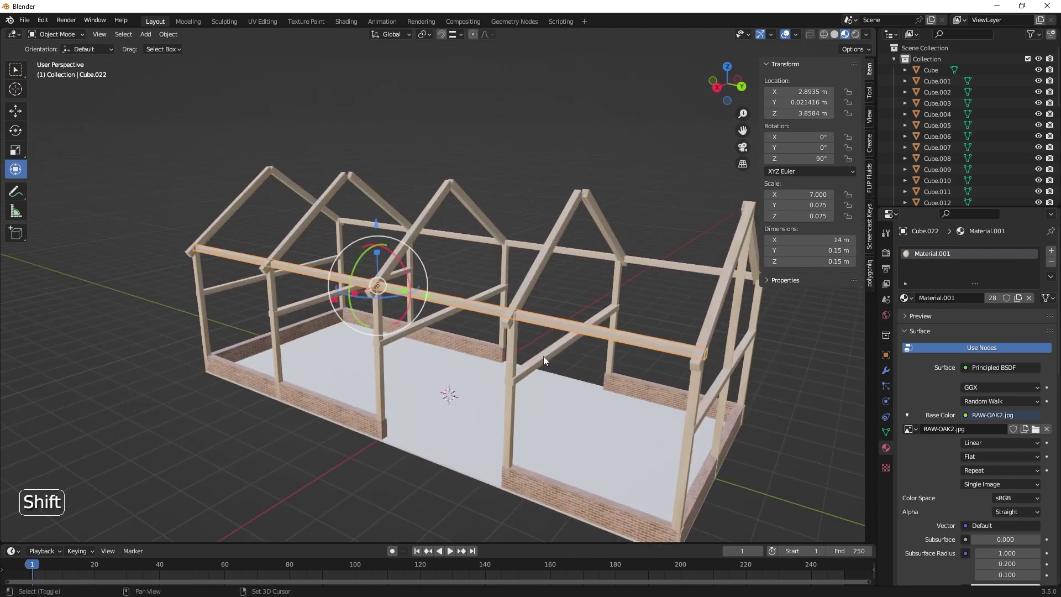
key("shift+d")
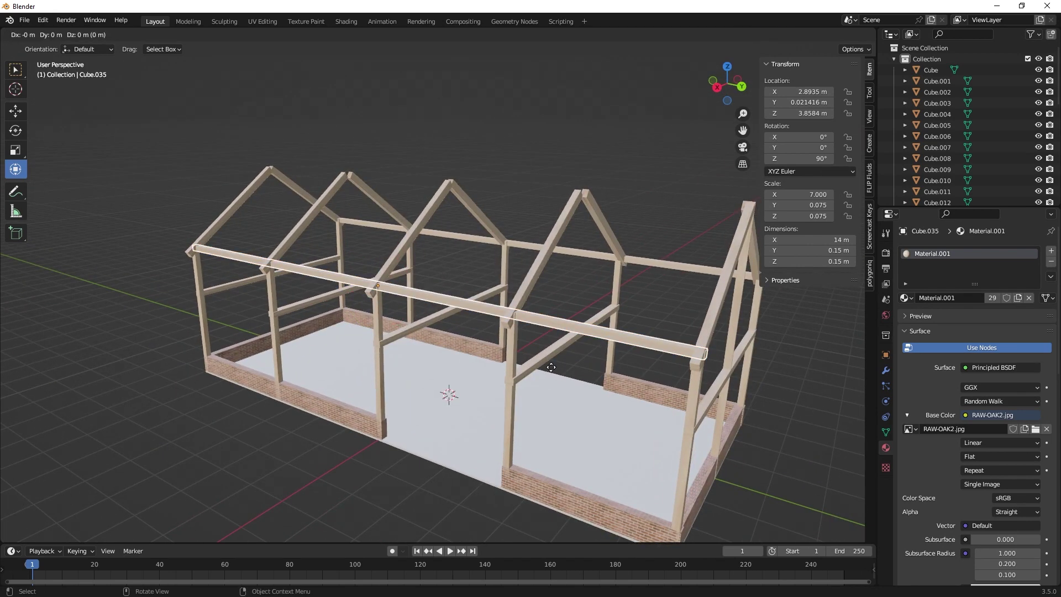
key("x")
left_click(535, 376)
middle_click_drag(534, 376, 585, 377)
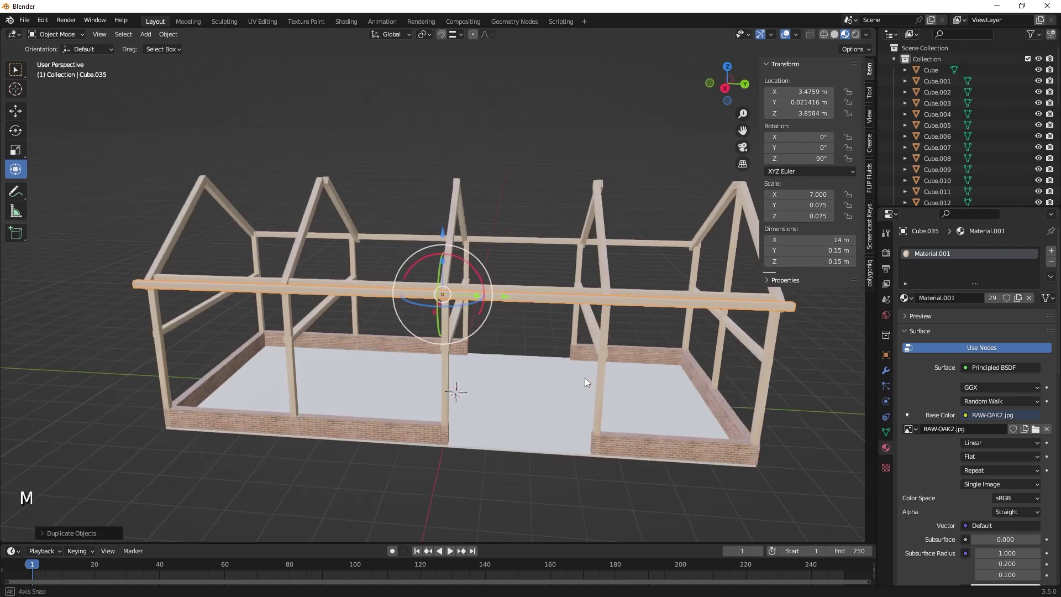
- Shorten the duplicated top beam to about 6.93 m long and move it along Y to about -3.30 m
left_click(478, 297)
left_click_drag(478, 297, 329, 294)
middle_click_drag(382, 312, 356, 292)
left_click_drag(350, 290, 375, 290)
middle_click_drag(449, 332, 373, 344)
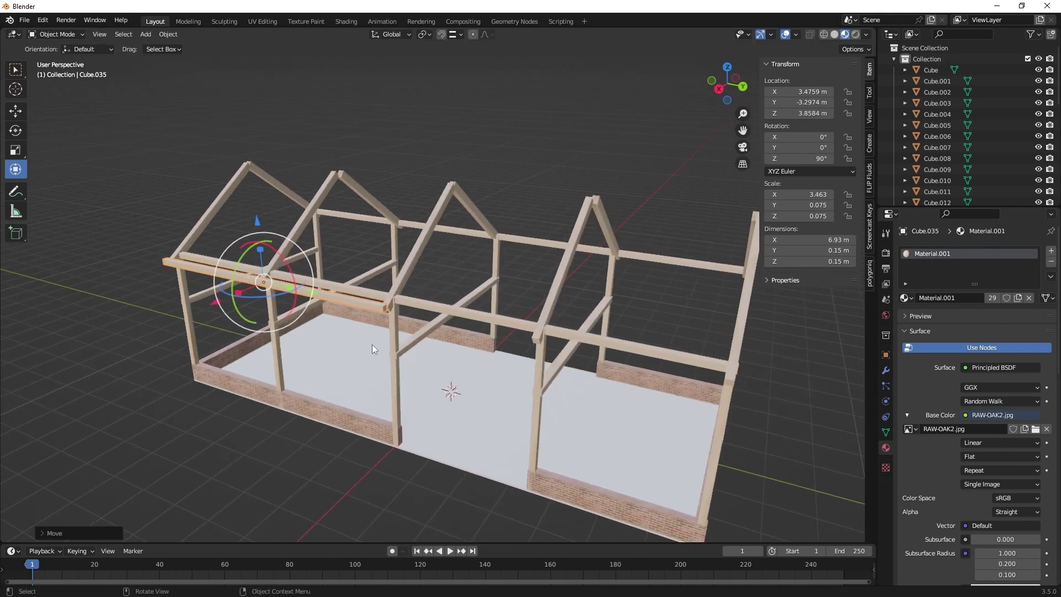
- Thin the shortened beam into a cladding board with a Z dimension of 0.1 m and a Y dimension of 0.025 m
key("KP_Decimal")
key("n")
mouse_move(446, 327)
middle_mouse_down()
mouse_move(419, 335)
mouse_move(495, 357)
mouse_move(437, 328)
middle_mouse_up()
scroll(431, 327, "up", 3)
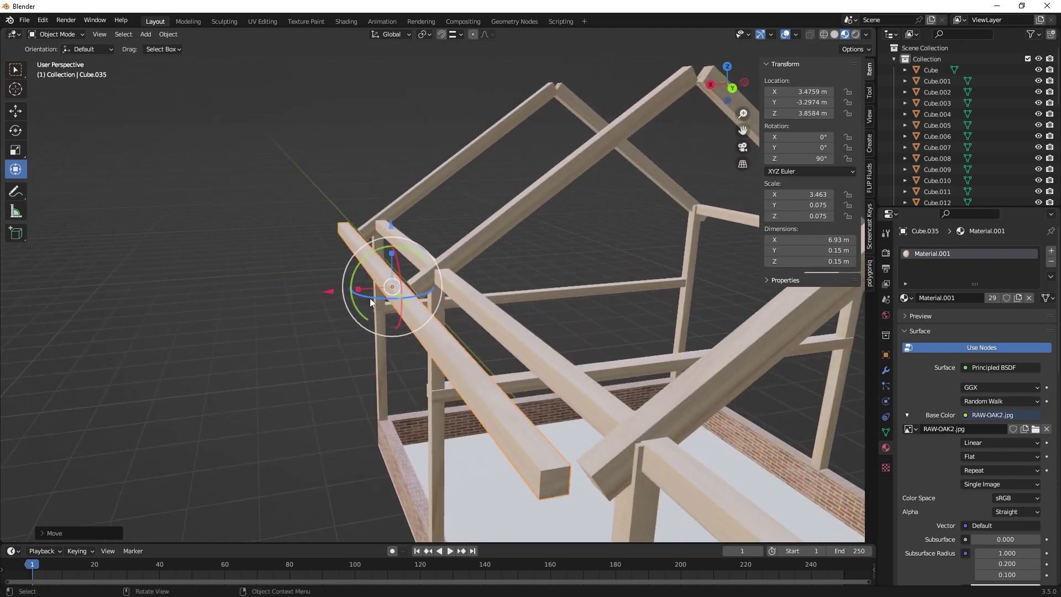
left_click_drag(360, 289, 385, 288)
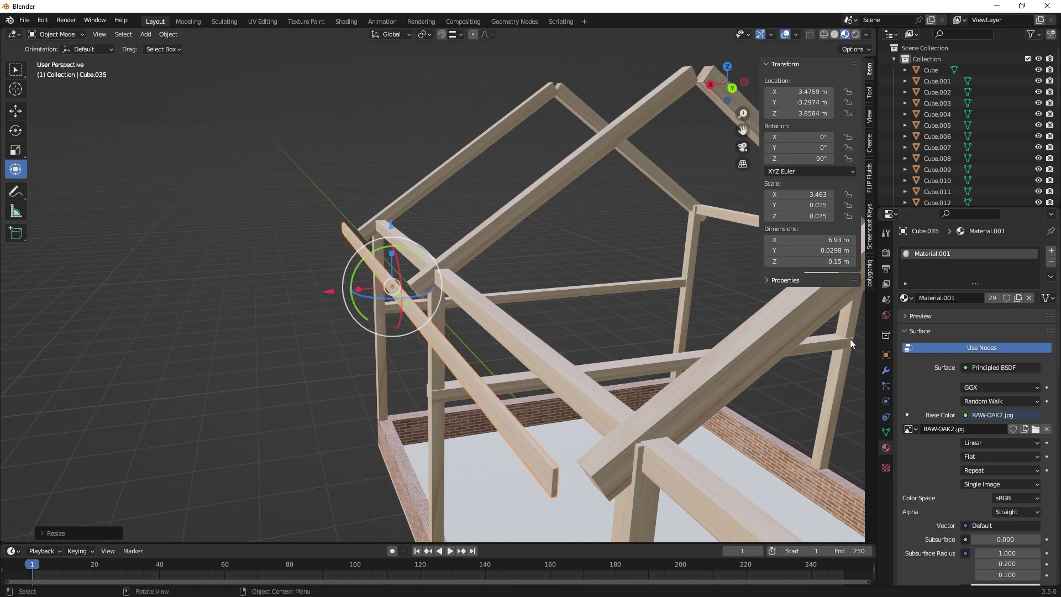
left_click(839, 262)
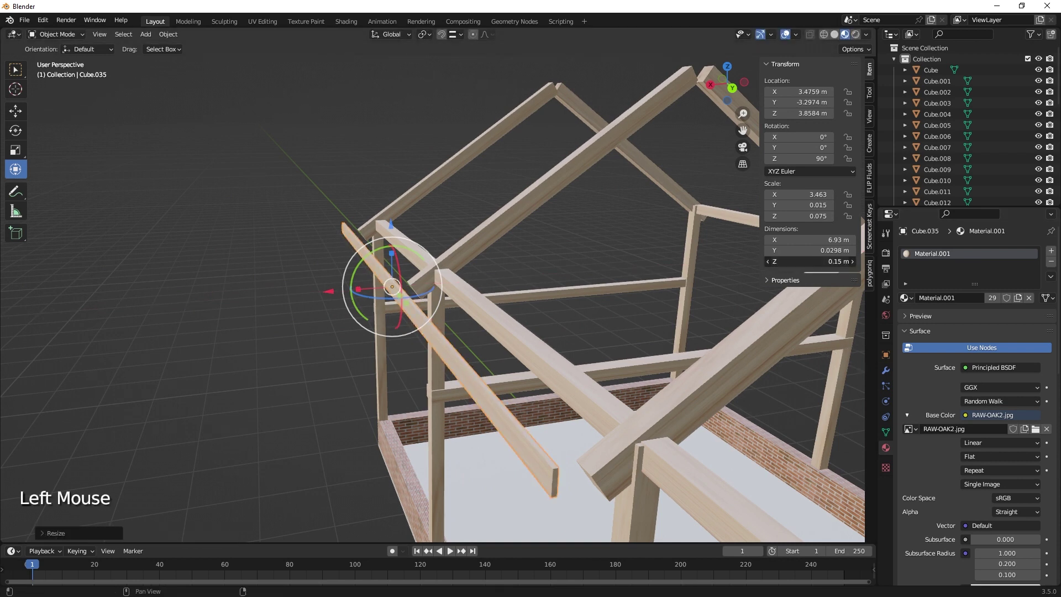
type("0.")
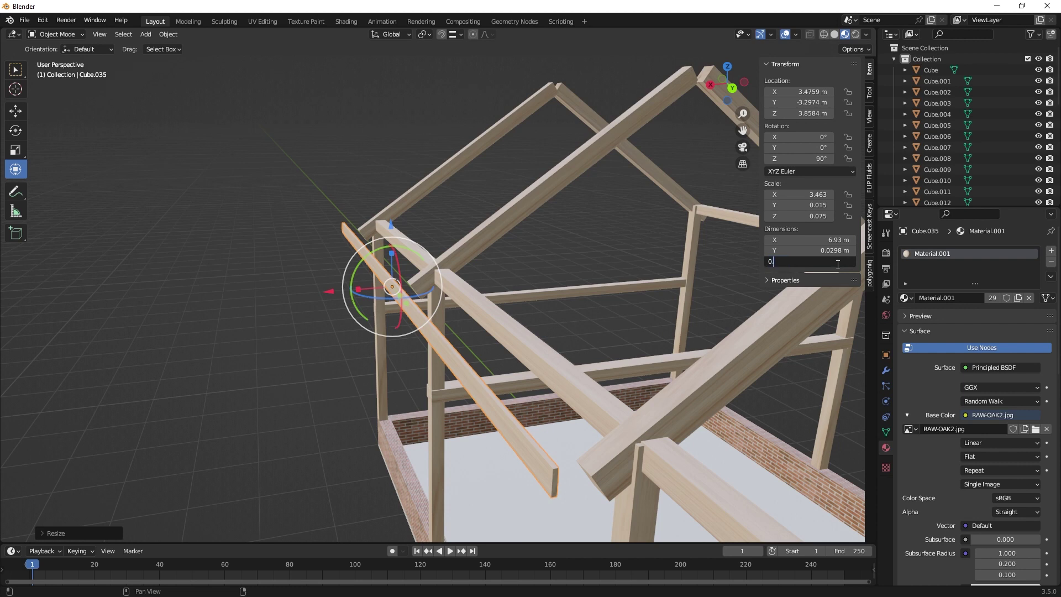
type("1")
key("Return")
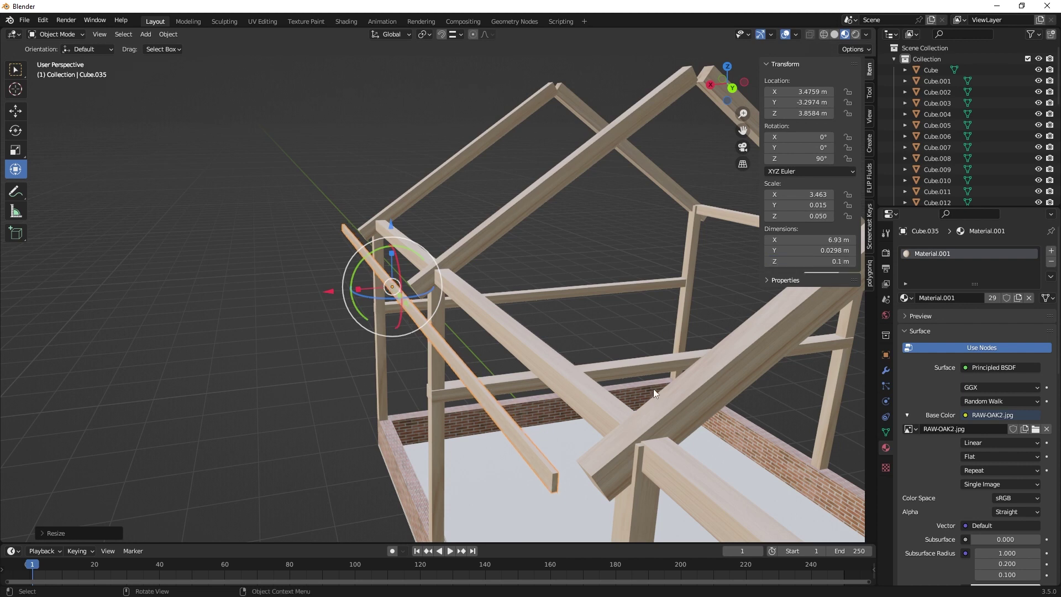
left_click(835, 251)
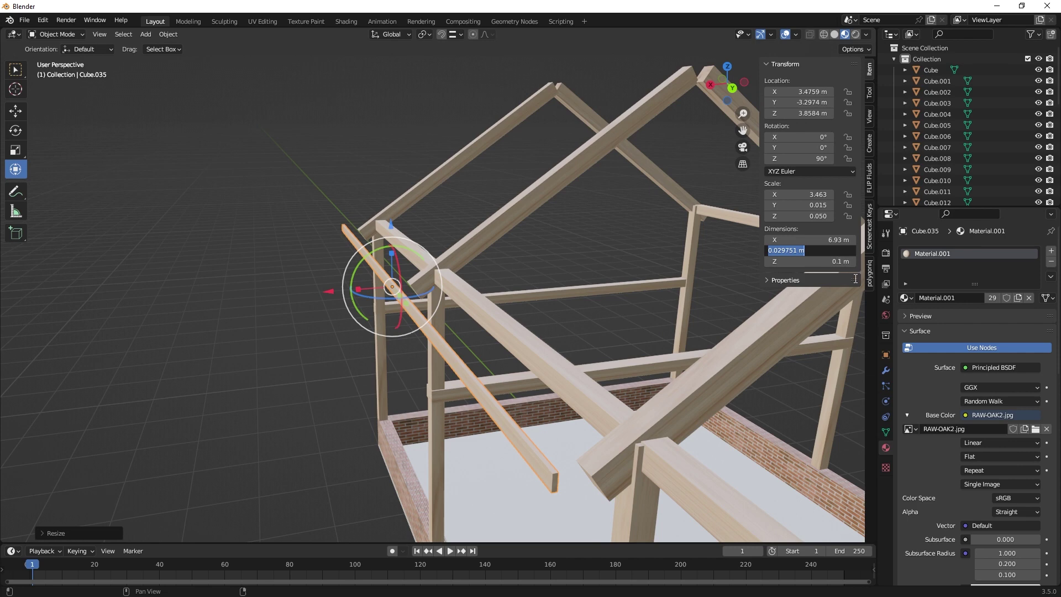
type("0.0")
key("Return")
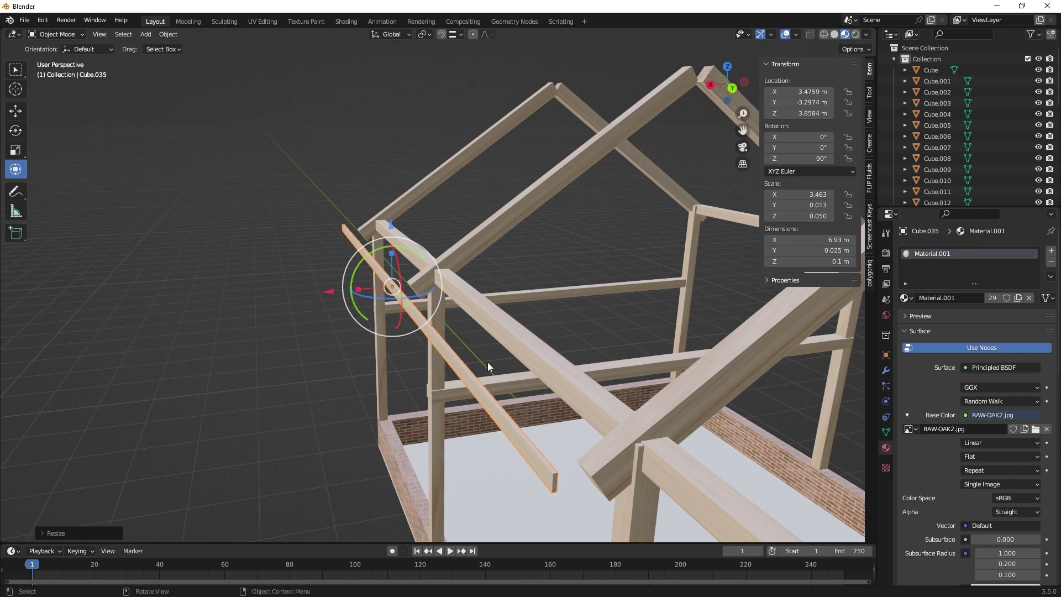
- Move the board inward along X to about 3.06 m, against the outer side of the posts
middle_click_drag(488, 362, 528, 333)
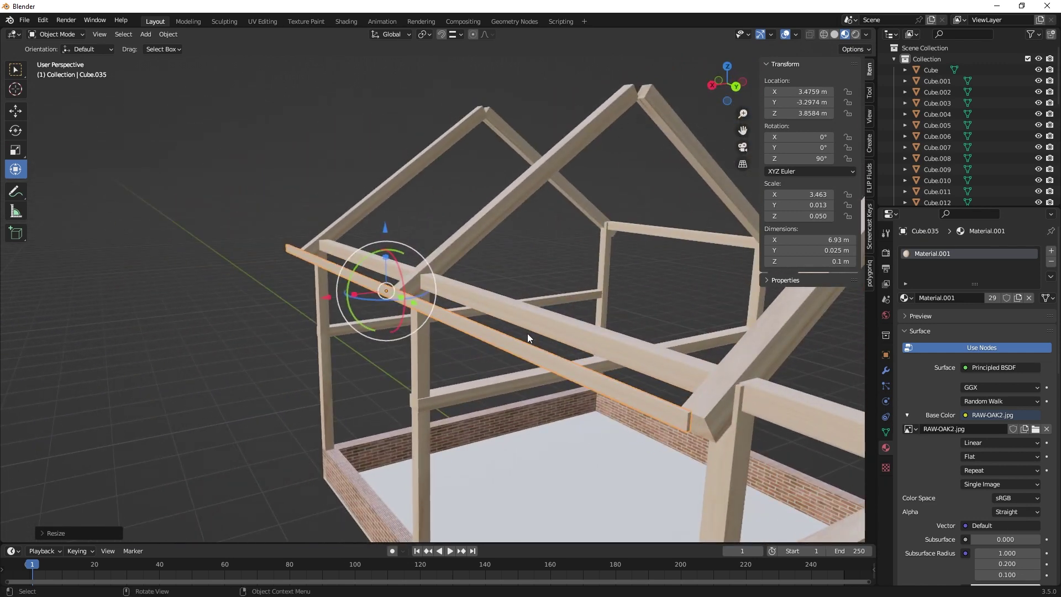
scroll(516, 373, "down", 2)
middle_click_drag(519, 383, 462, 363, "shift")
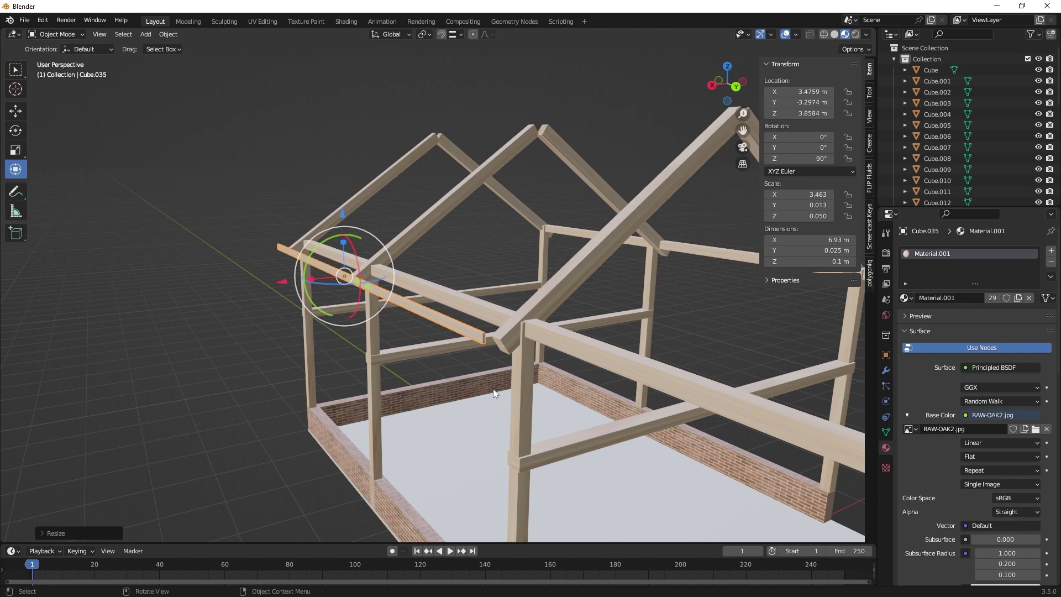
left_click(843, 262)
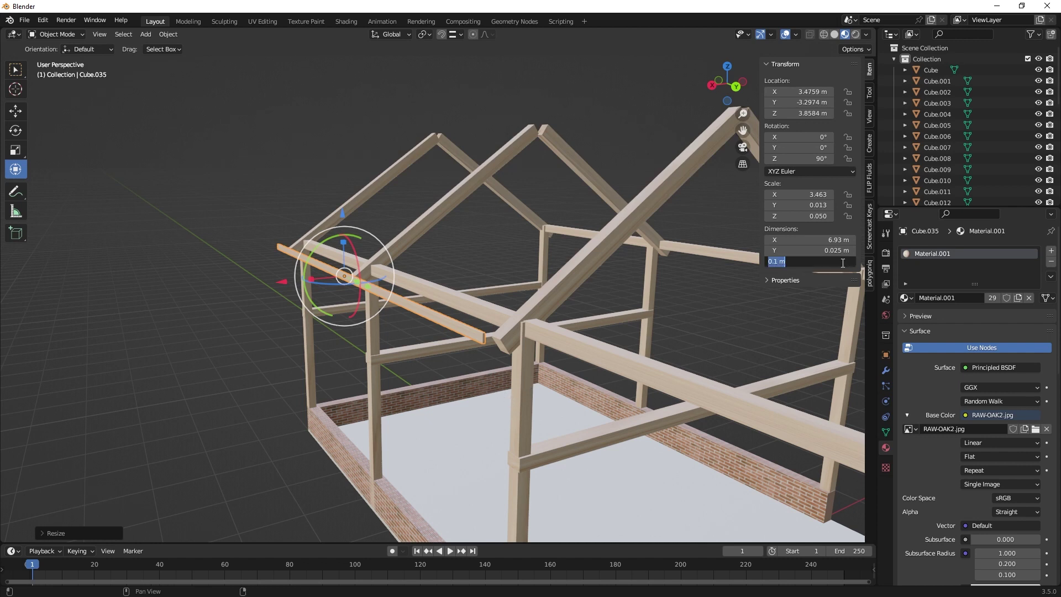
left_click(337, 303)
left_click_drag(283, 281, 313, 279)
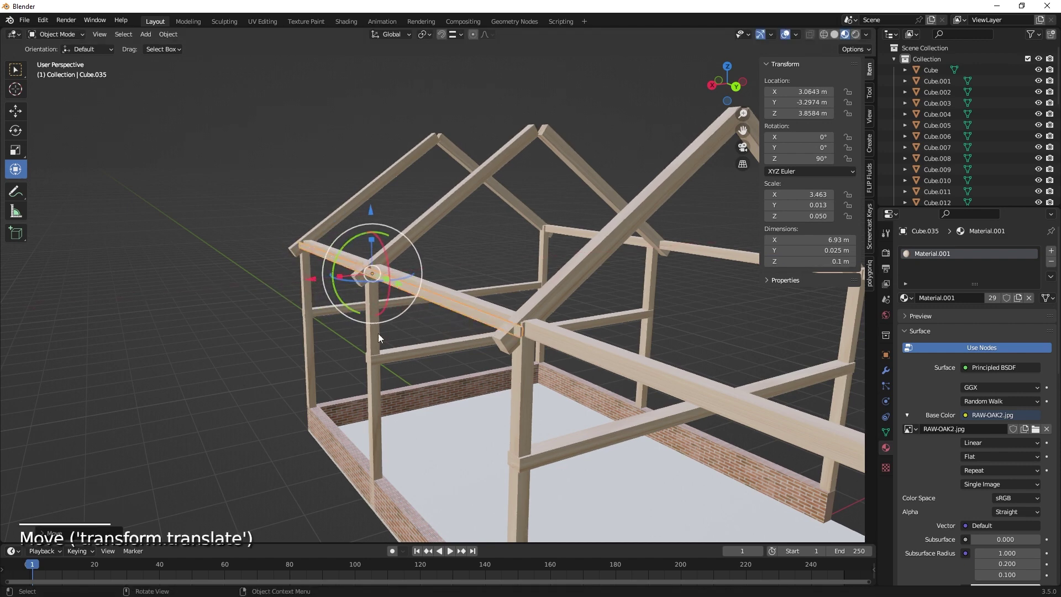
mouse_move(449, 312)
middle_mouse_down()
mouse_move(429, 305)
mouse_move(464, 309)
middle_mouse_up()
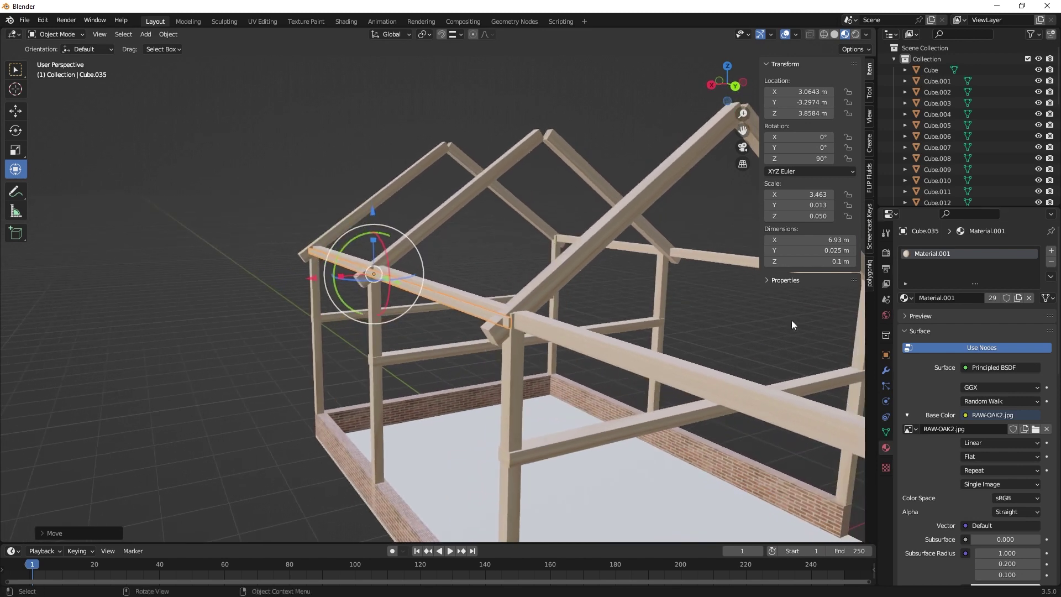
- Add an Array modifier to the board with relative offset factors of X 0 and Z 1
left_click(886, 371)
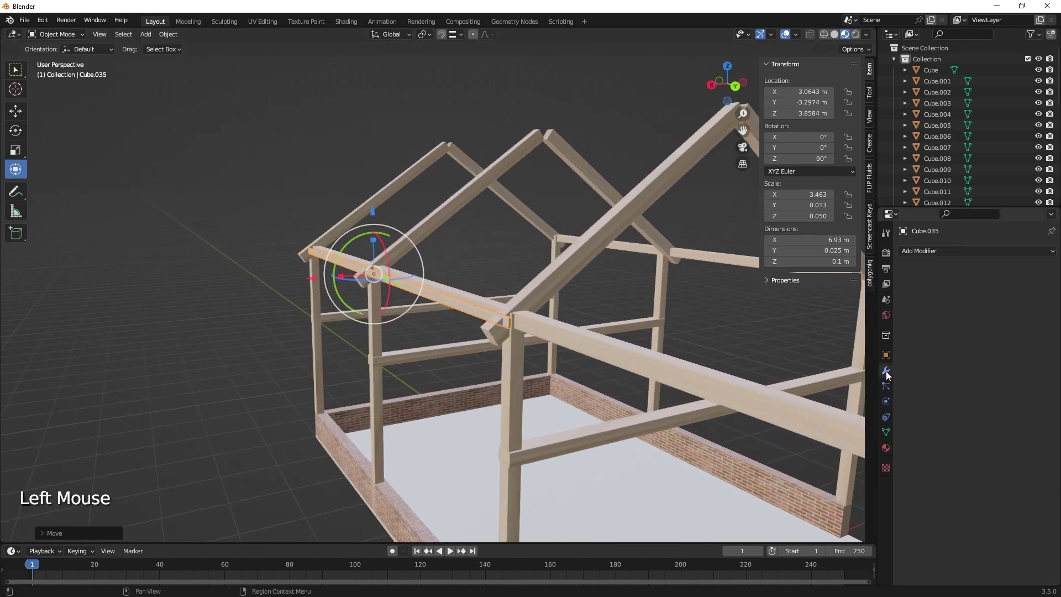
left_click(921, 253)
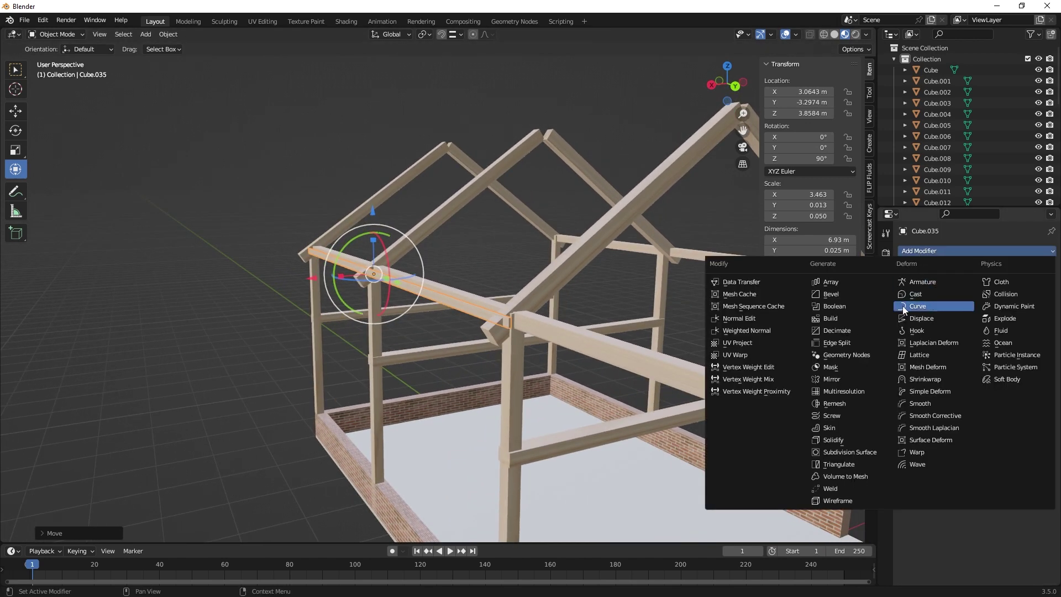
left_click(841, 284)
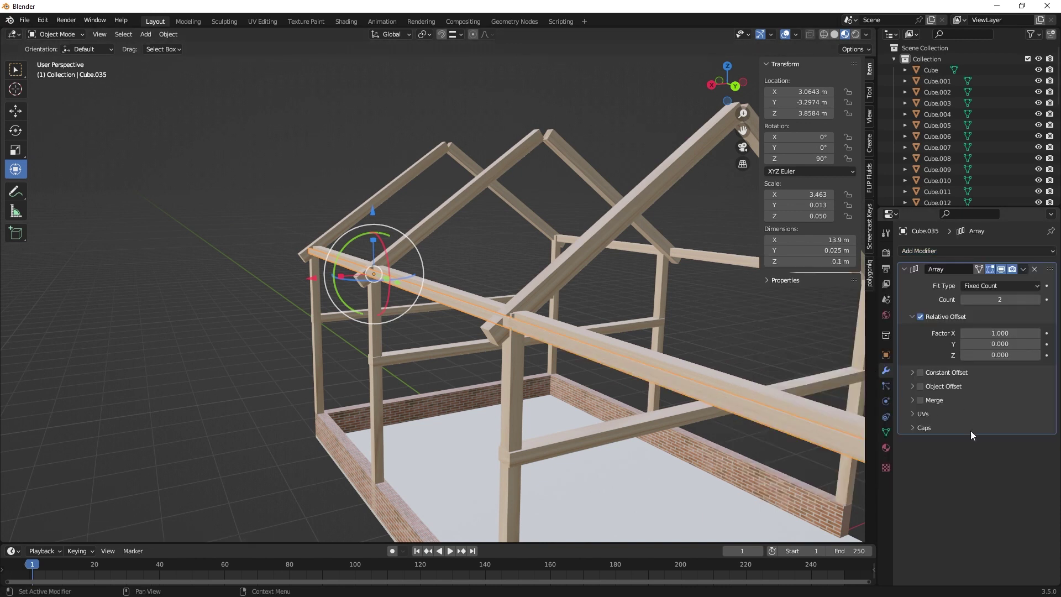
left_click(1010, 334)
type("0")
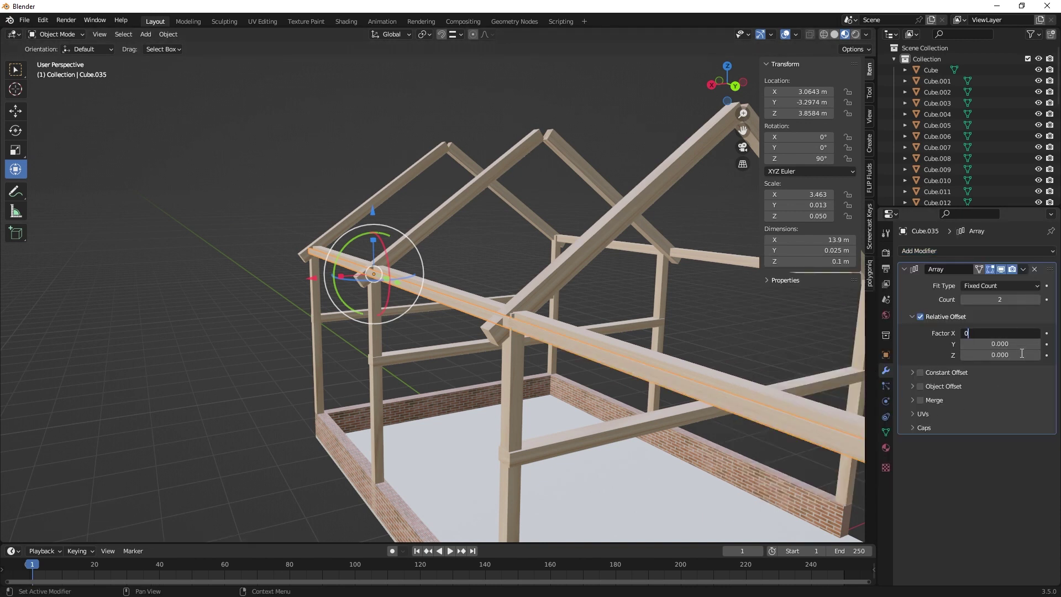
key("Return")
left_click(1010, 355)
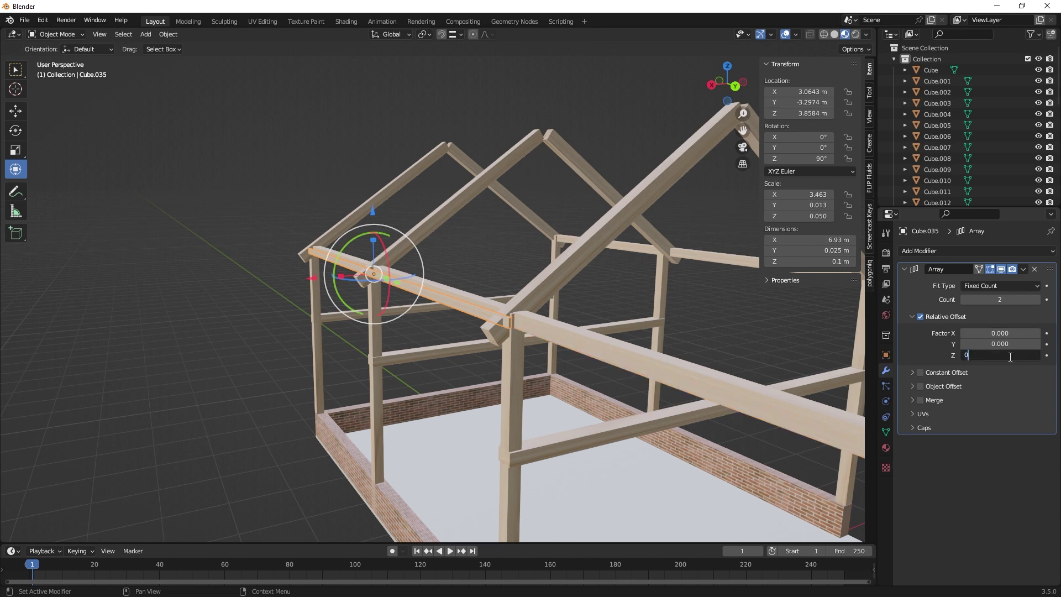
left_click(1021, 399)
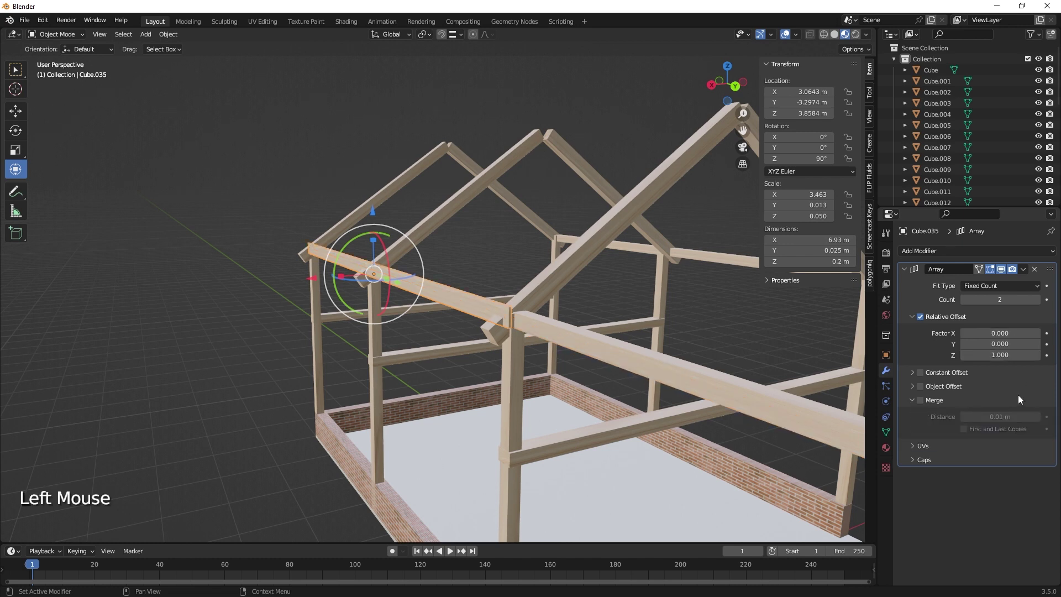
- Raise the board array's count to 9 and set its relative Z offset to -1 to stack the boards downward
left_click(1038, 299)
left_click(1038, 299)
left_click(1038, 300)
left_click(1038, 299)
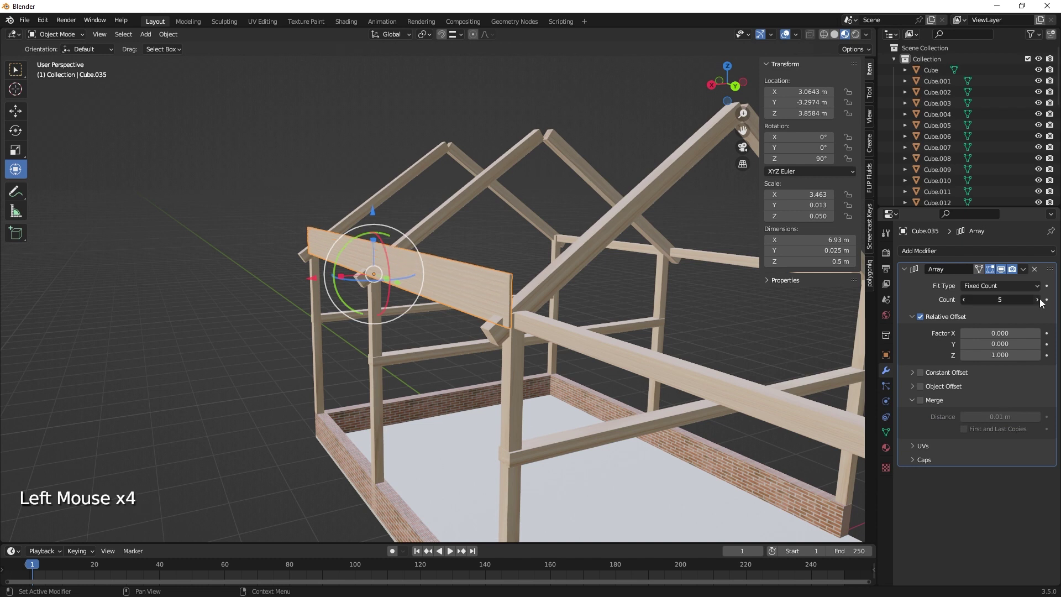
left_click(1037, 300)
left_click(1037, 300)
left_click(1038, 299)
left_click(1014, 357)
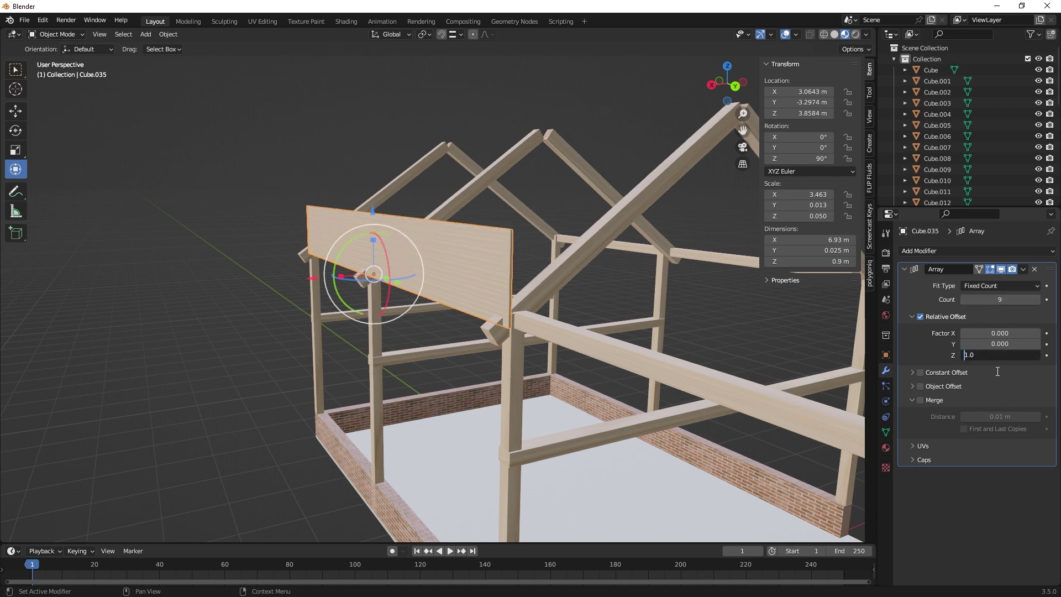
type("-")
key("Return")
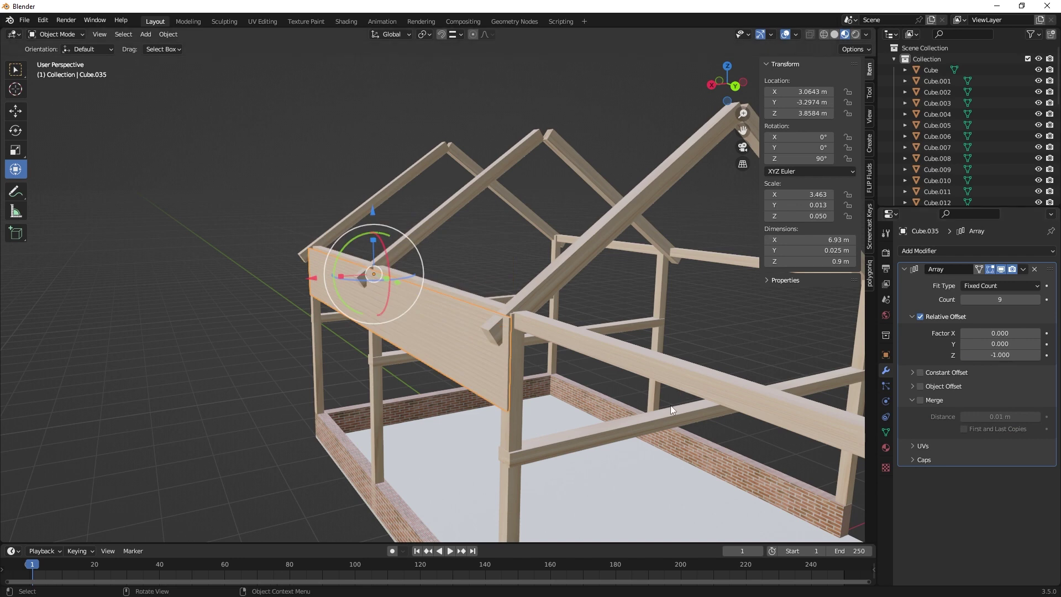
- Tilt the boards to an X rotation of about -4.53° and set the array's relative Y offset to 0.6
scroll(670, 409, "up", 2)
mouse_move(670, 413)
middle_mouse_down("shift")
mouse_move(668, 397)
mouse_move(683, 388)
mouse_move(675, 395)
middle_mouse_up("shift")
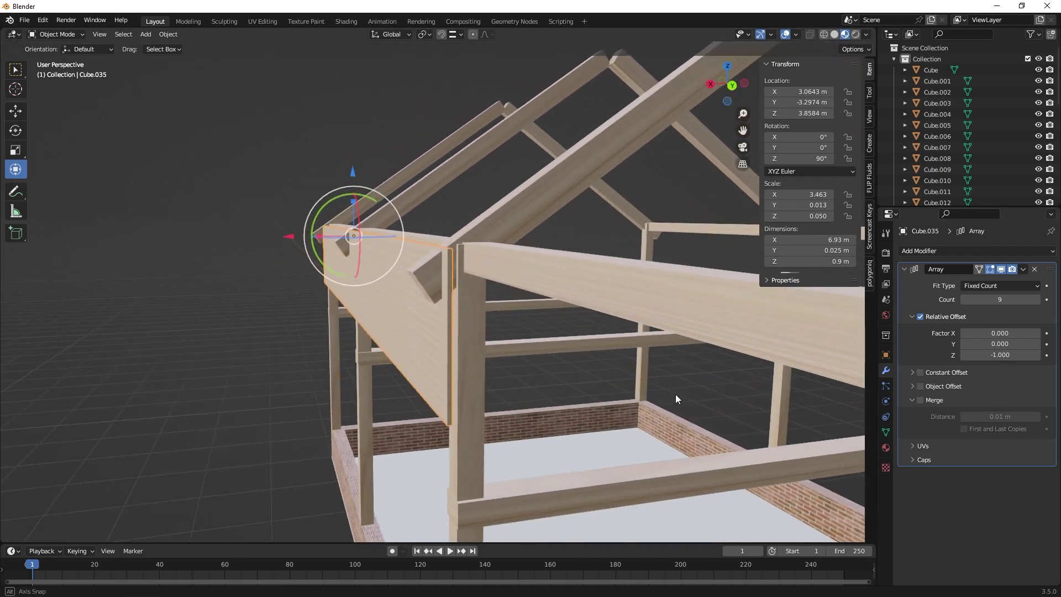
left_click(376, 203)
left_click_drag(377, 202, 379, 204)
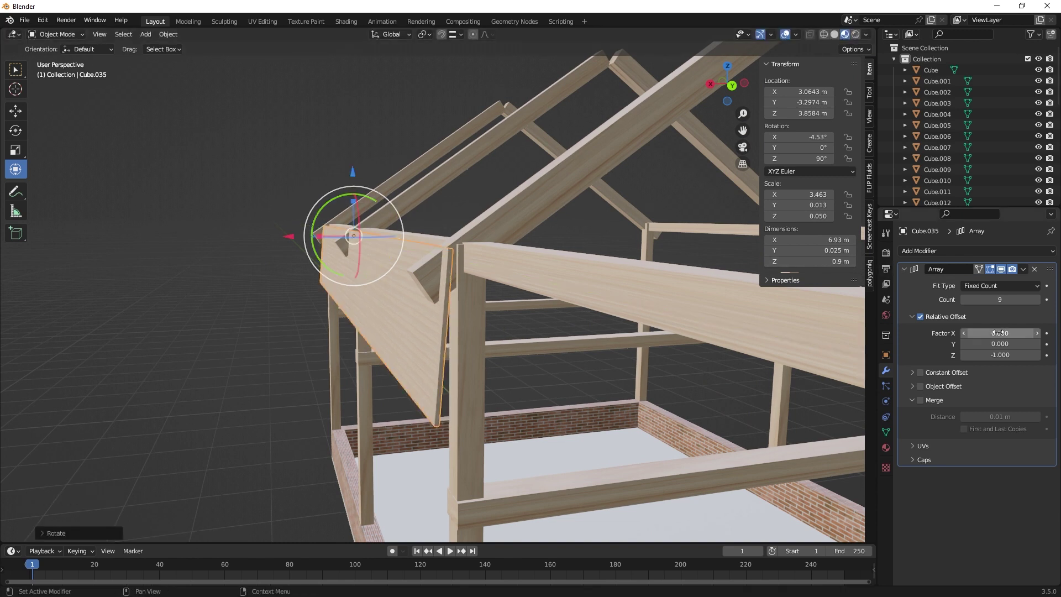
left_click_drag(1003, 343, 1004, 343)
left_click_drag(1001, 344, 1034, 343)
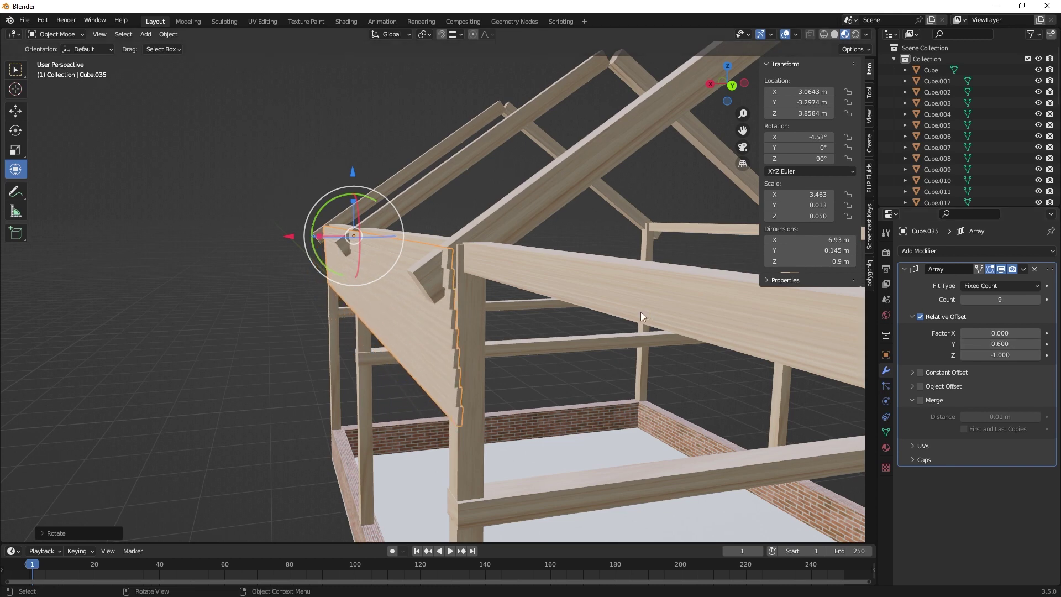
- Overlap the boards by setting the array's relative Z offset to -0.7 and its Y offset to 0.3
mouse_move(641, 312)
middle_mouse_down()
mouse_move(626, 310)
mouse_move(643, 311)
middle_mouse_up()
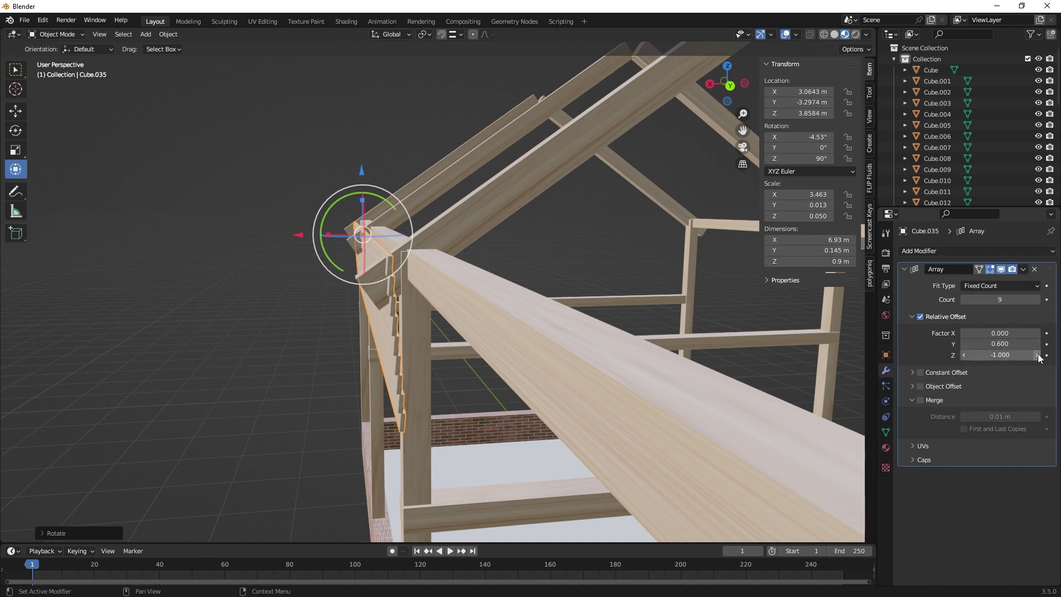
left_click(966, 355)
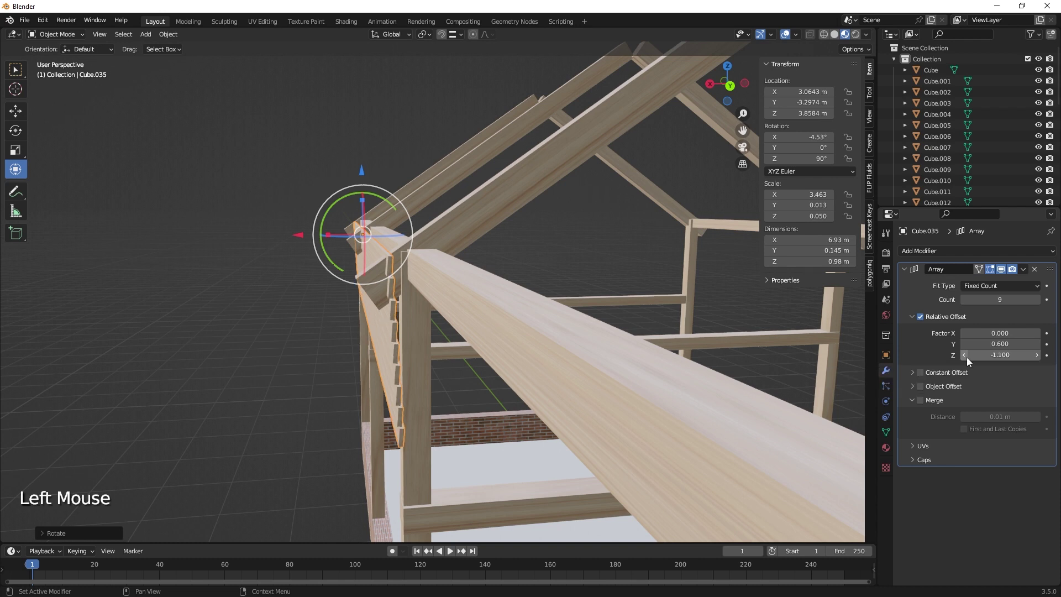
left_click(1037, 355)
left_click(1037, 356)
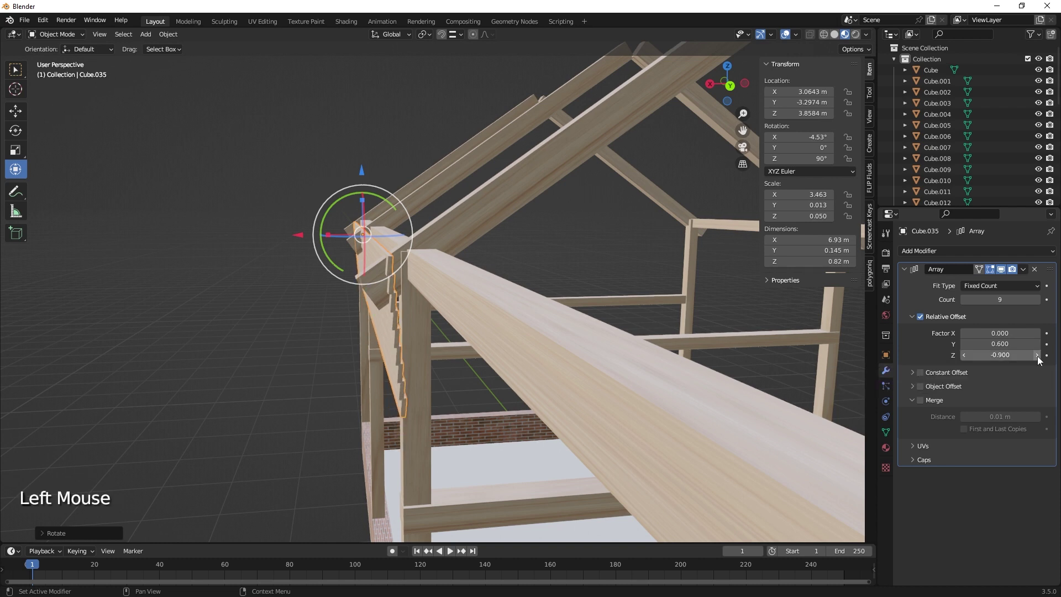
left_click(1037, 356)
left_click(1037, 355)
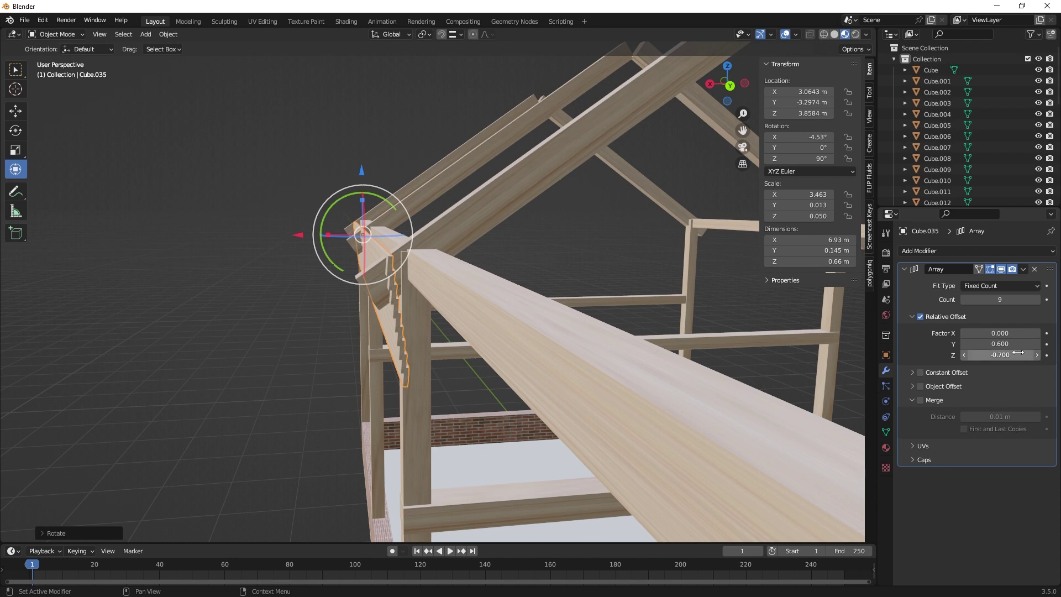
mouse_move(1012, 345)
left_mouse_down()
mouse_move(1026, 345)
mouse_move(998, 345)
left_mouse_up()
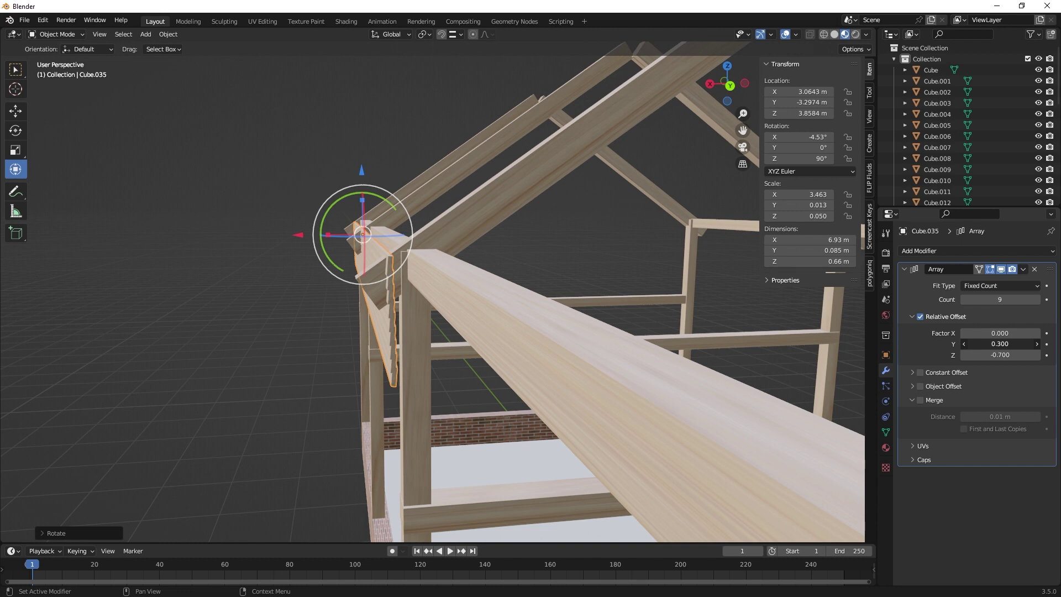
- Increase the board array's count to 48 to extend the cladding down to the brick base
left_click(1038, 300)
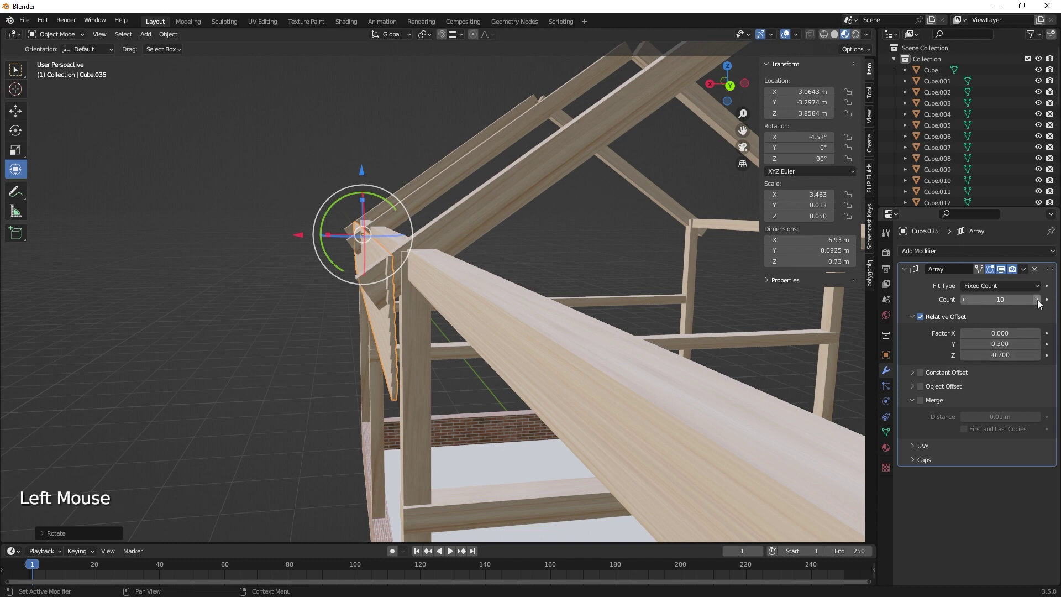
left_click(1038, 299)
left_click(1038, 300)
left_click(1037, 299)
left_click(1038, 300)
left_click(1038, 299)
left_click(1037, 300)
left_click(1038, 300)
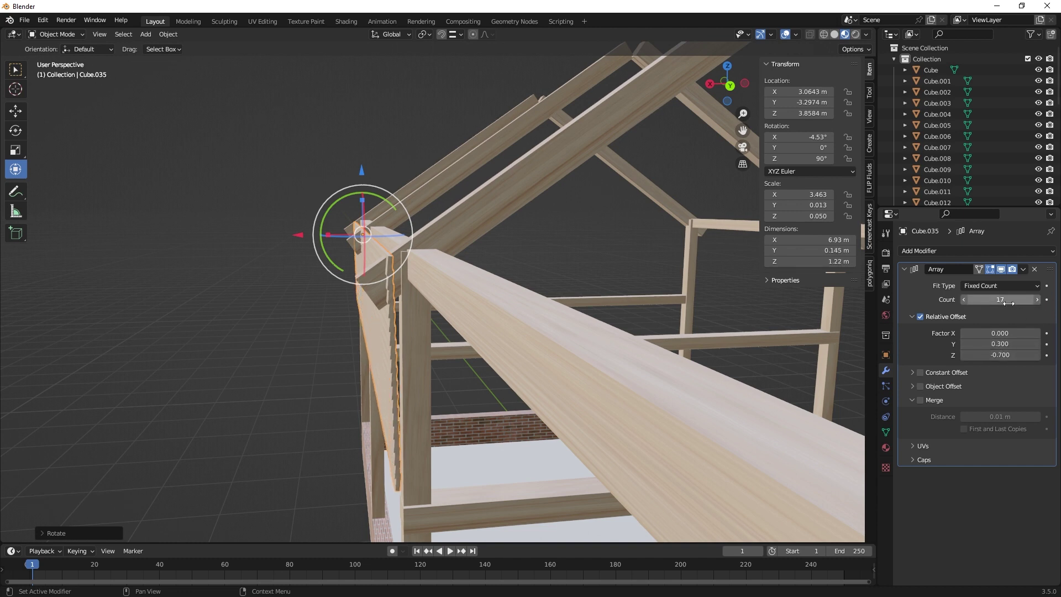
left_click_drag(1009, 304, 1048, 304)
middle_click_drag(494, 379, 547, 318, "shift")
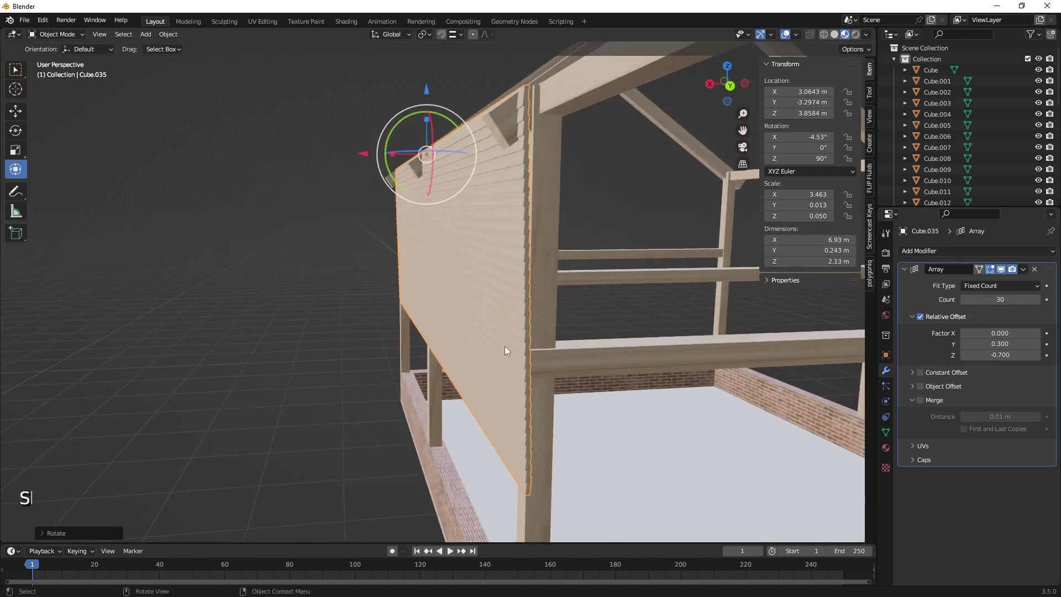
middle_click_drag(505, 346, 806, 308)
scroll(575, 372, "down", 2)
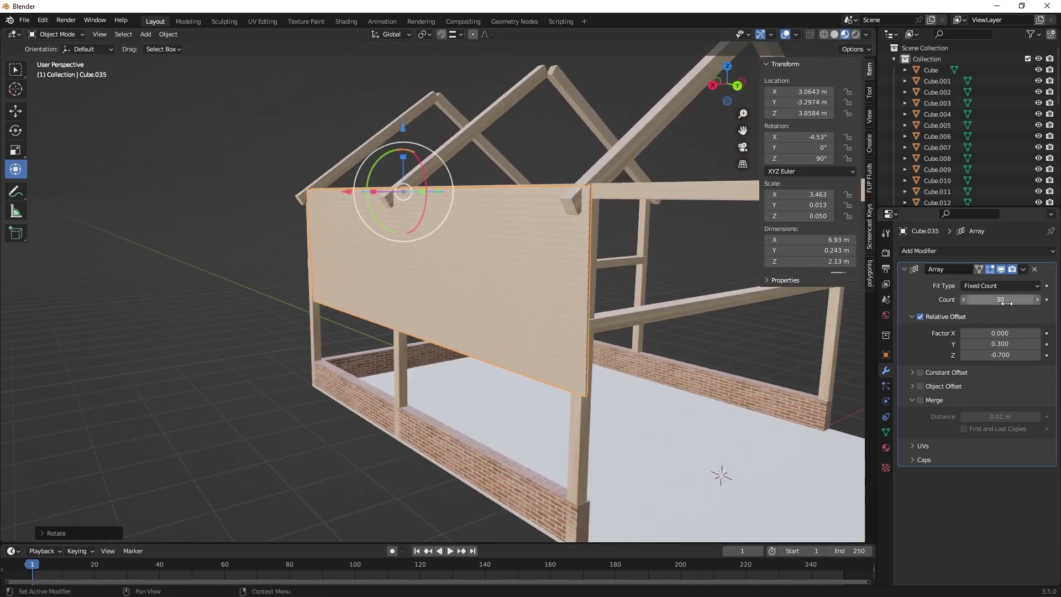
left_click_drag(1006, 303, 1057, 303)
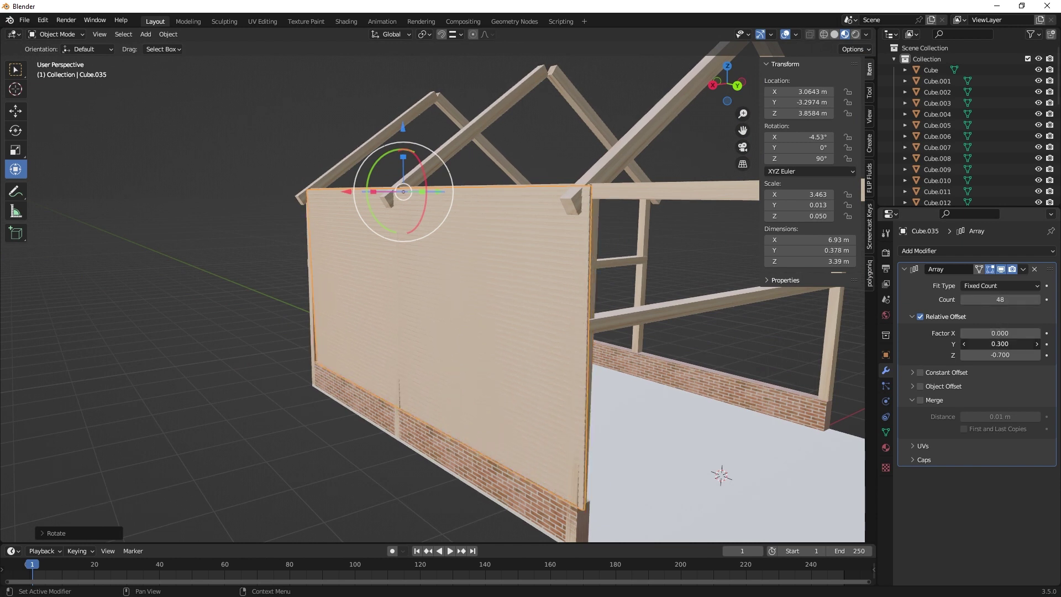
- Set the board array's relative Y offset to 0.2 and tilt the boards to an X rotation of about -7.74°
left_click(964, 343)
middle_click_drag(741, 346, 599, 380)
scroll(496, 386, "up", 3)
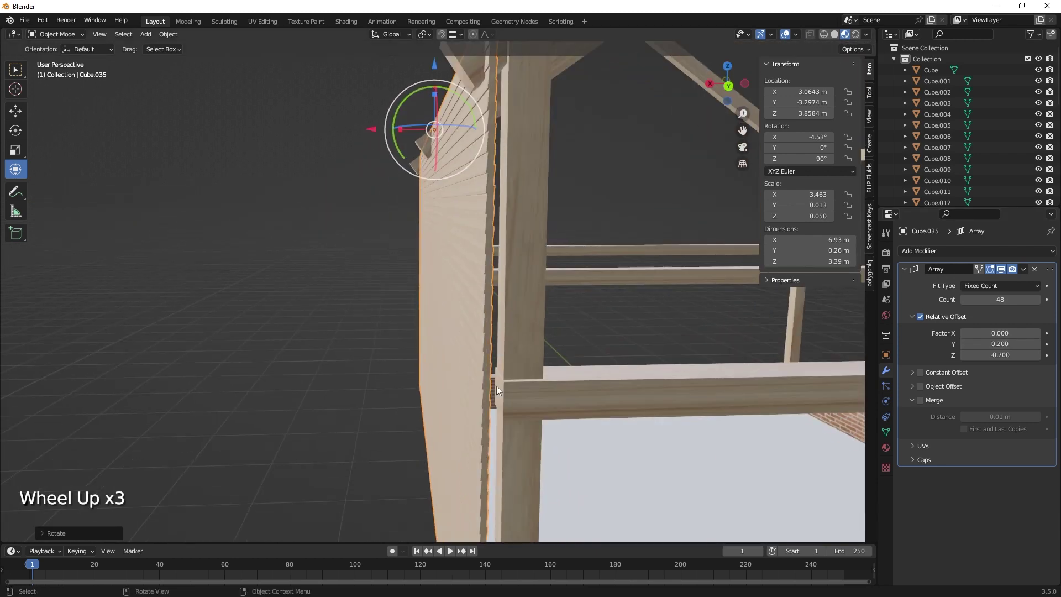
middle_click_drag(504, 390, 501, 387)
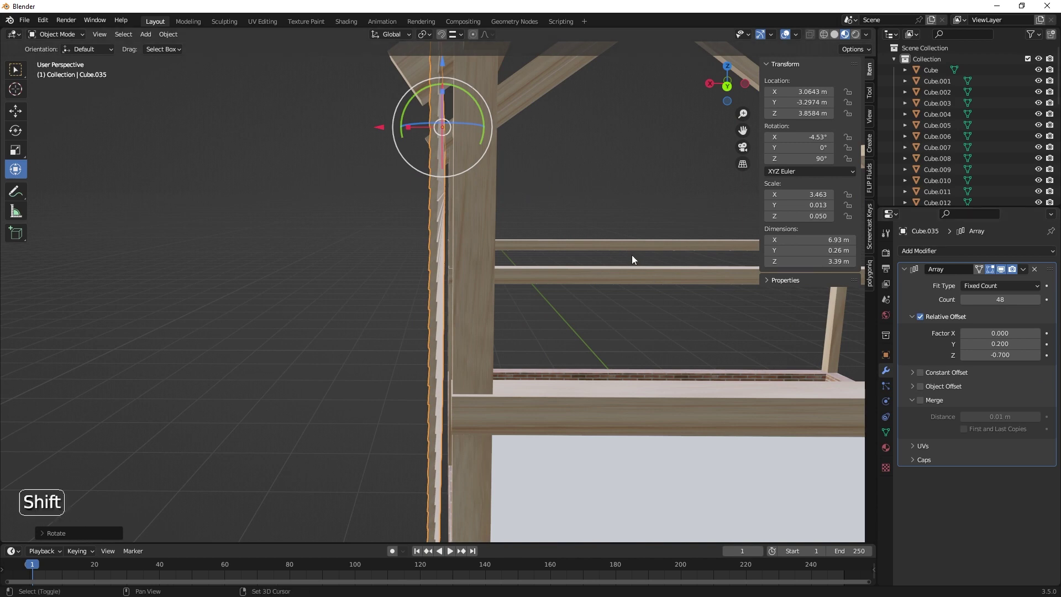
middle_click_drag(632, 254, 662, 309, "shift")
left_click_drag(506, 158, 508, 162)
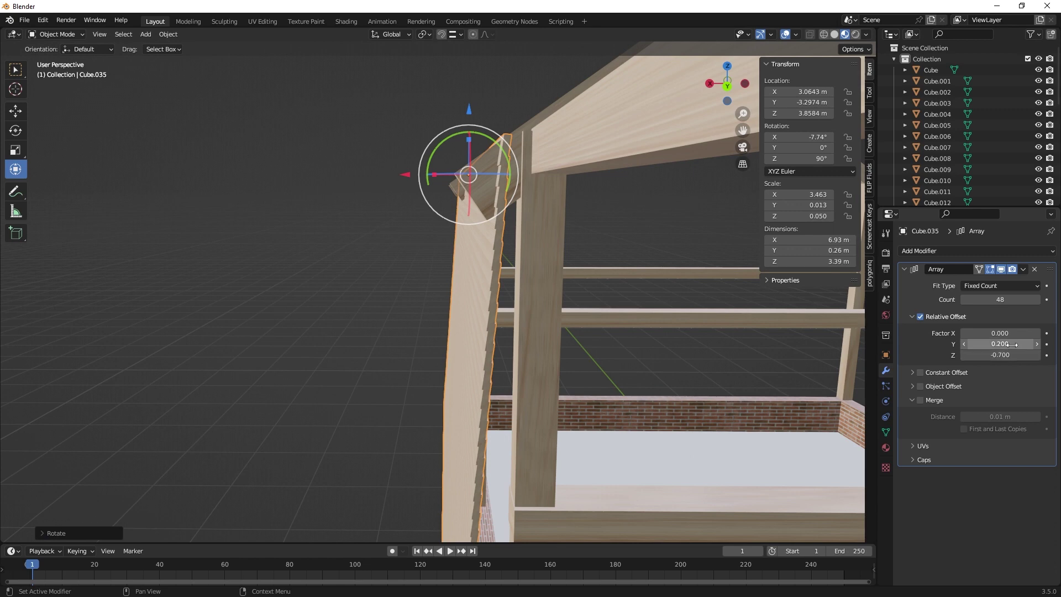
- Adjust the array's relative Y offset to 0.4 to bring the tilted boards into line with the wall
left_click_drag(1013, 348, 1030, 344)
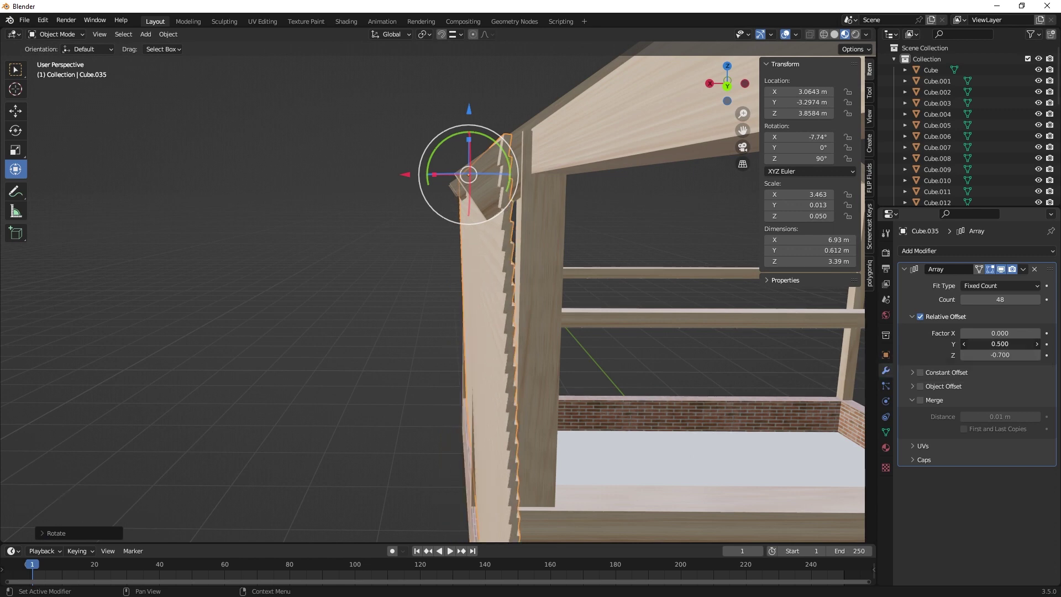
middle_click_drag(682, 343, 719, 266)
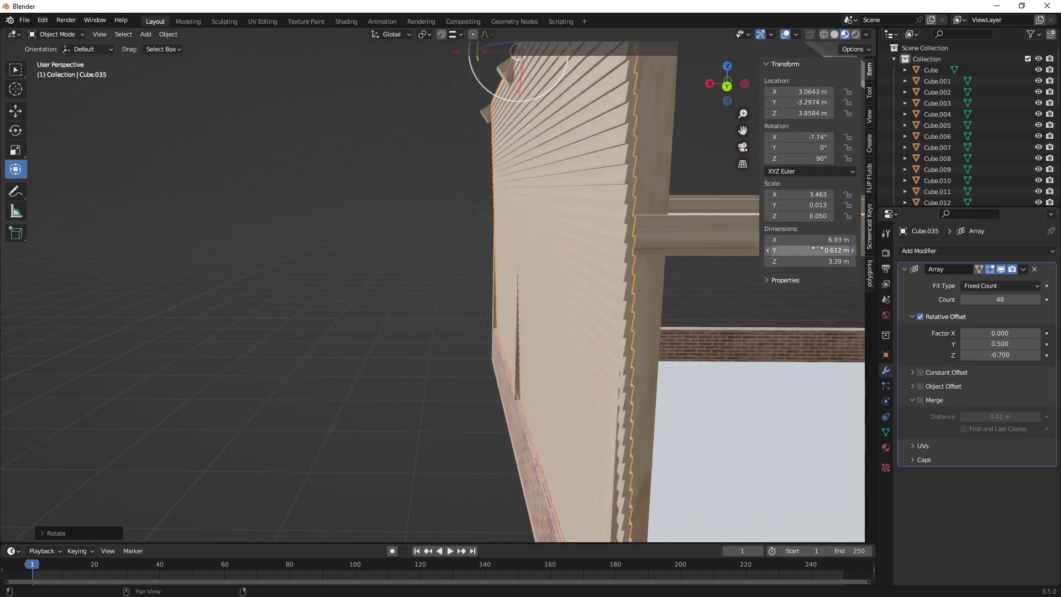
left_click_drag(995, 344, 982, 344)
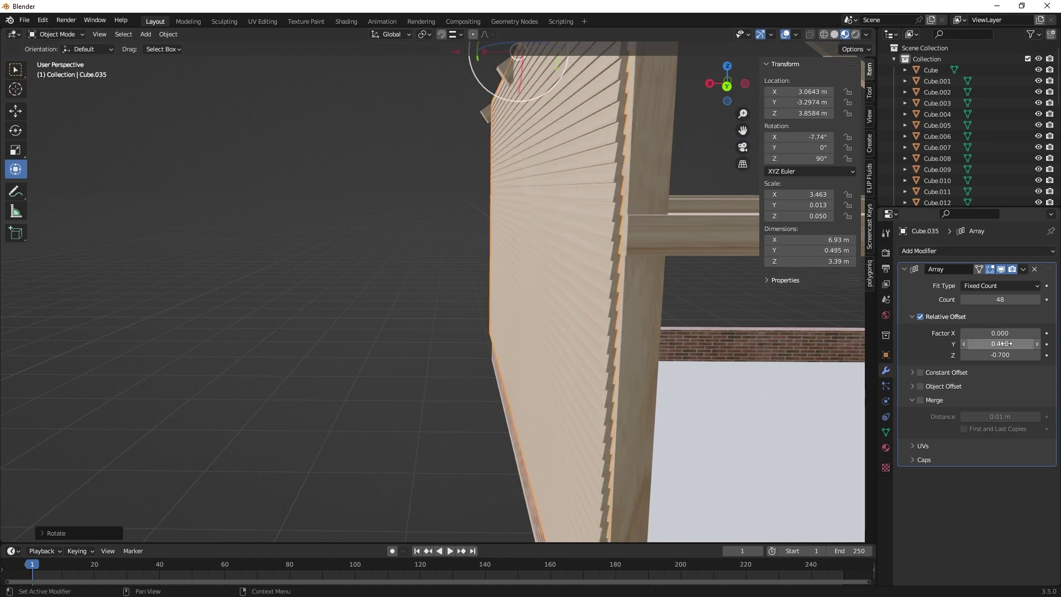
- Shift the cladding panel to a Y location of about -3.43 m and lengthen it to about 7.04 m to span the wall
scroll(650, 344, "down", 2)
middle_click_drag(651, 346, 770, 334)
middle_click_drag(585, 360, 666, 362, "shift")
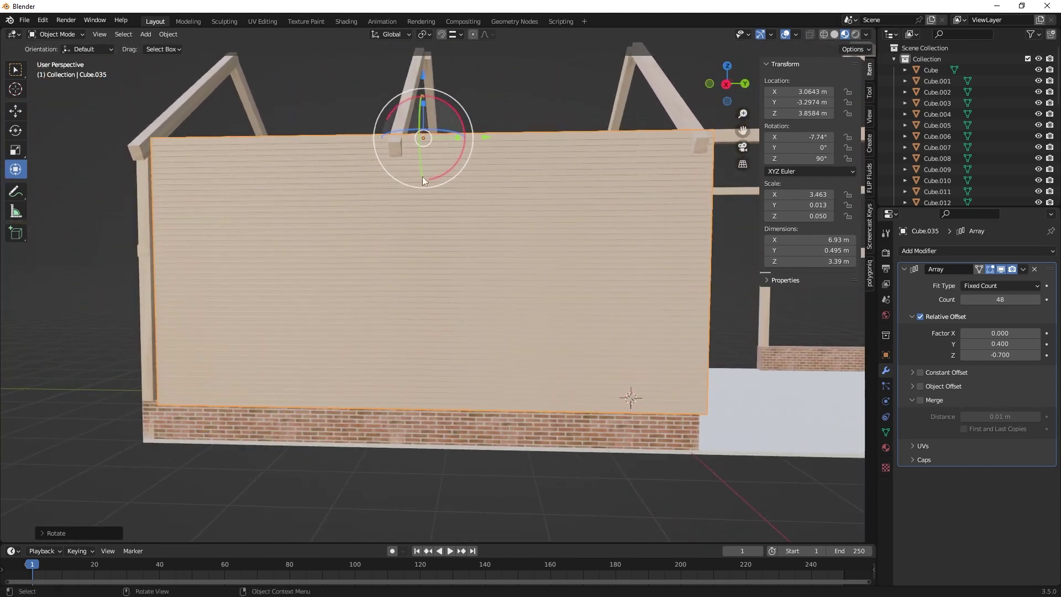
left_click_drag(494, 139, 445, 136)
scroll(470, 283, "down", 2)
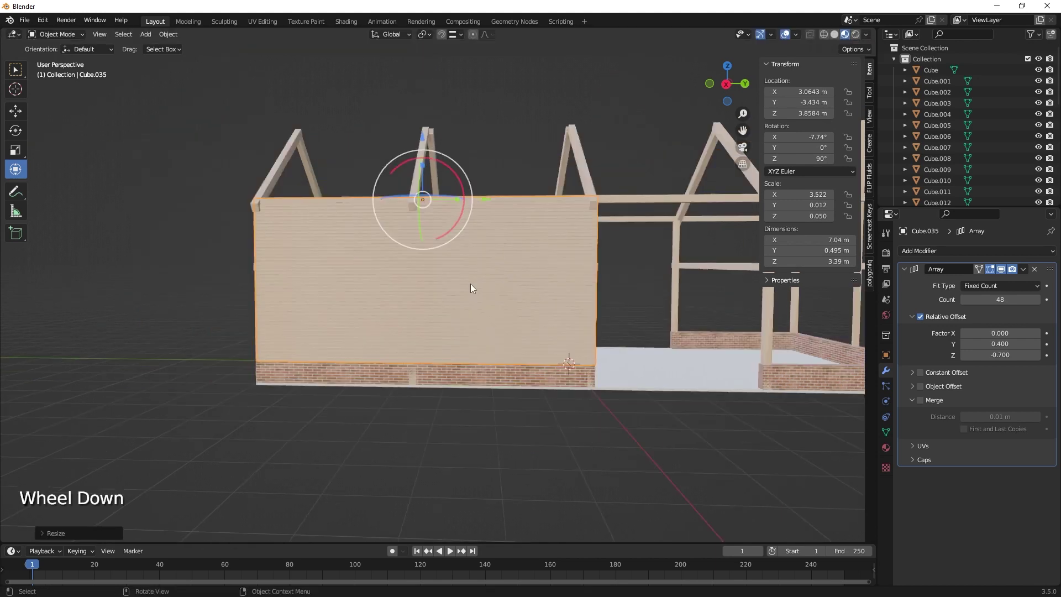
- Duplicate the cladding panel along the Y axis to the wall section beyond the opening, at about Y 4.91 m
middle_click_drag(470, 284, 418, 318, "shift")
middle_click_drag(496, 315, 435, 322, "shift")
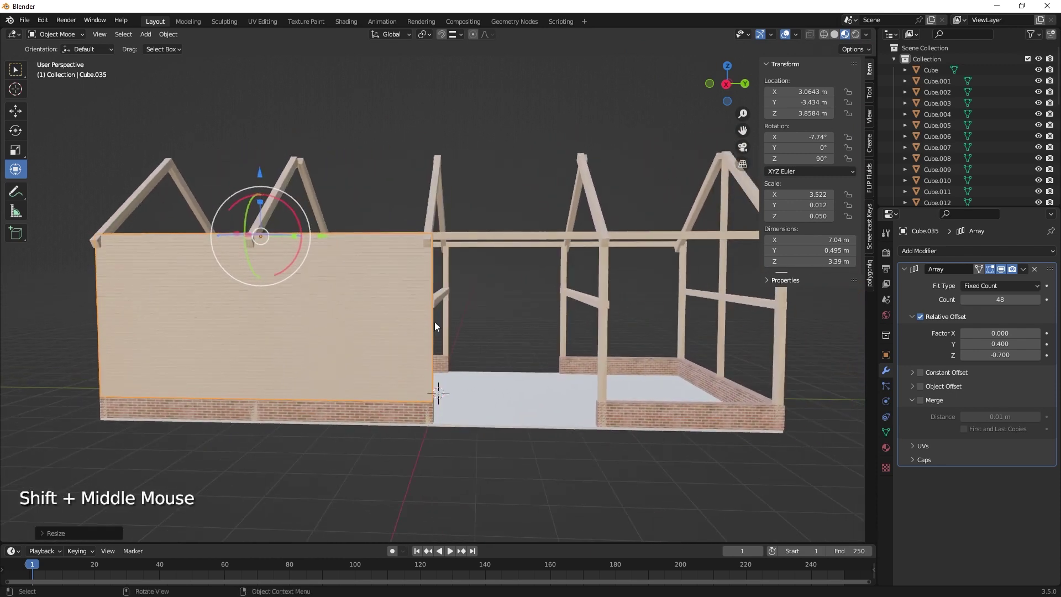
key("shift")
key("shift+d")
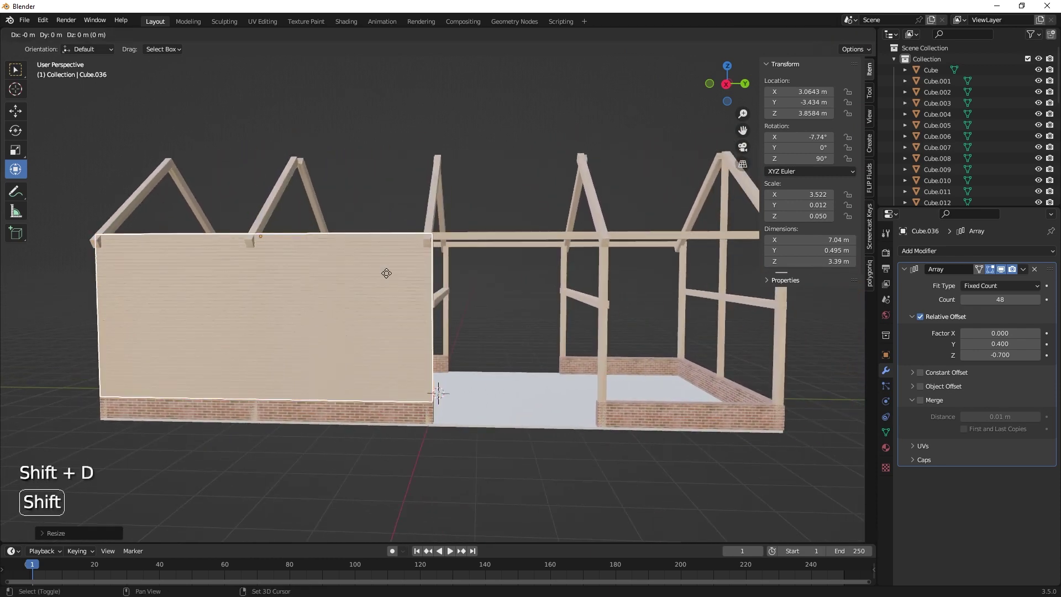
key("y")
left_click(806, 297)
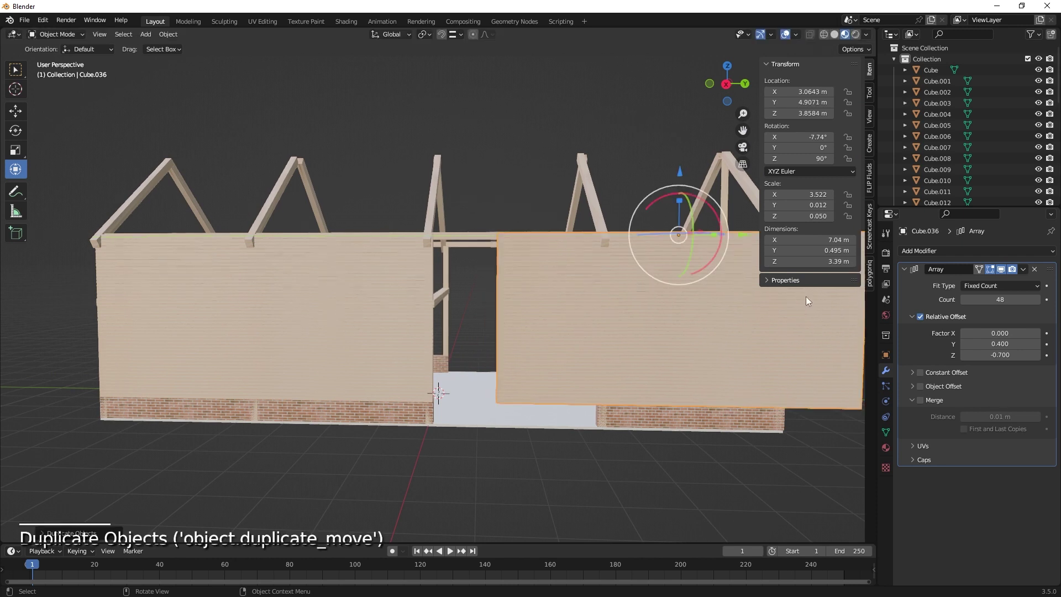
- Shorten the copied panel to about 3.69 m and place it at about Y 5.21 m above the shorter brick base
middle_click_drag(806, 296, 635, 300, "shift")
mouse_move(620, 274)
left_mouse_down()
mouse_move(601, 274)
mouse_move(661, 270)
mouse_move(631, 276)
left_mouse_up()
key("ctrl")
key("ctrl+z")
key("ctrl+z")
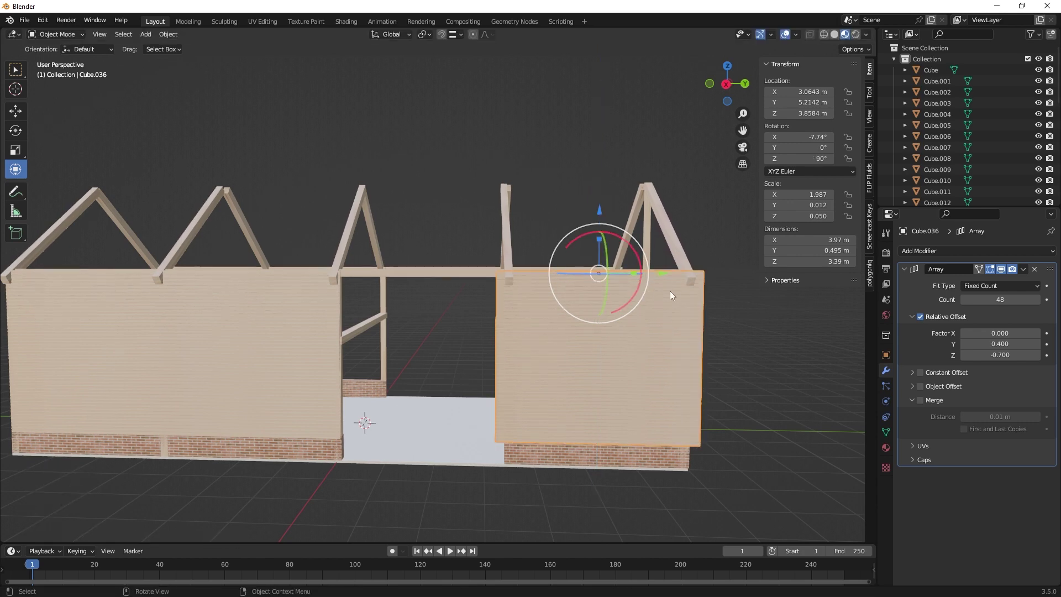
middle_click_drag(670, 291, 648, 312)
left_click_drag(633, 272, 677, 329)
middle_click_drag(678, 329, 661, 340)
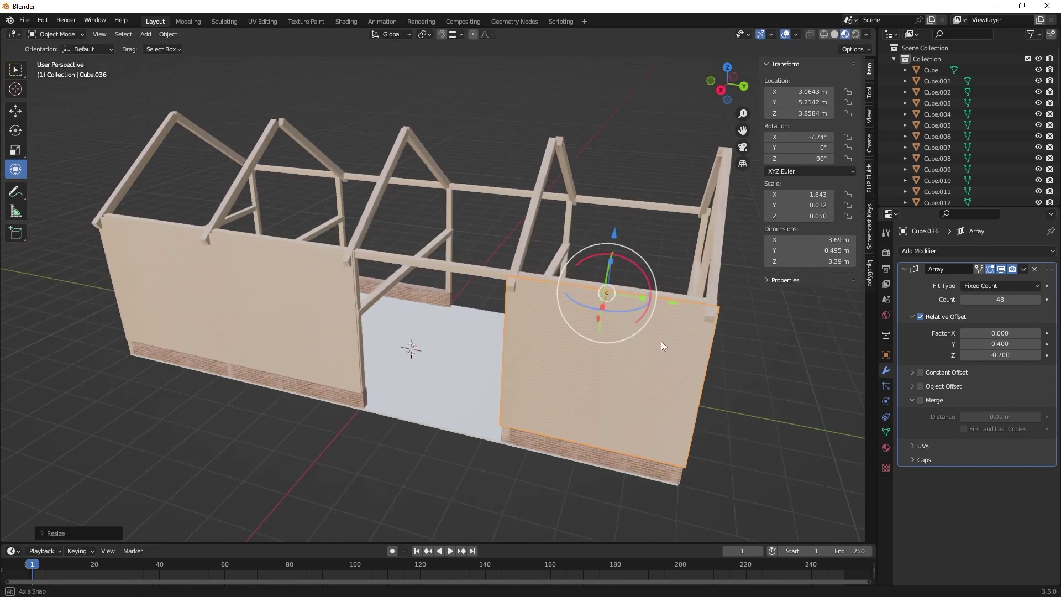
- Duplicate both cladding panels along the X axis to the opposite long wall, at about X -3.07 m
left_click(328, 323, "shift")
middle_click_drag(453, 362, 485, 373)
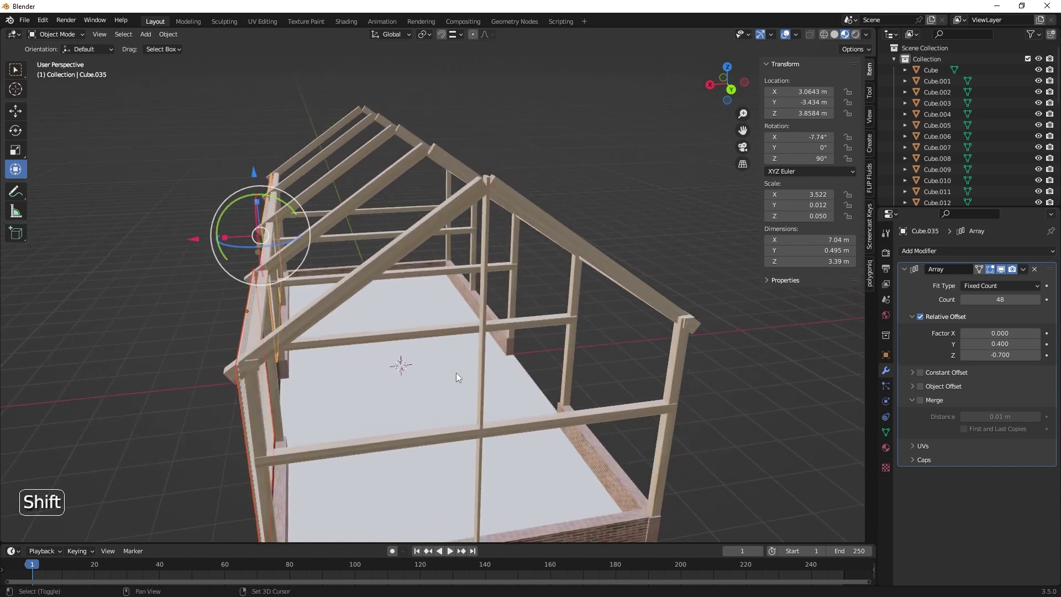
key("shift+d")
key("x")
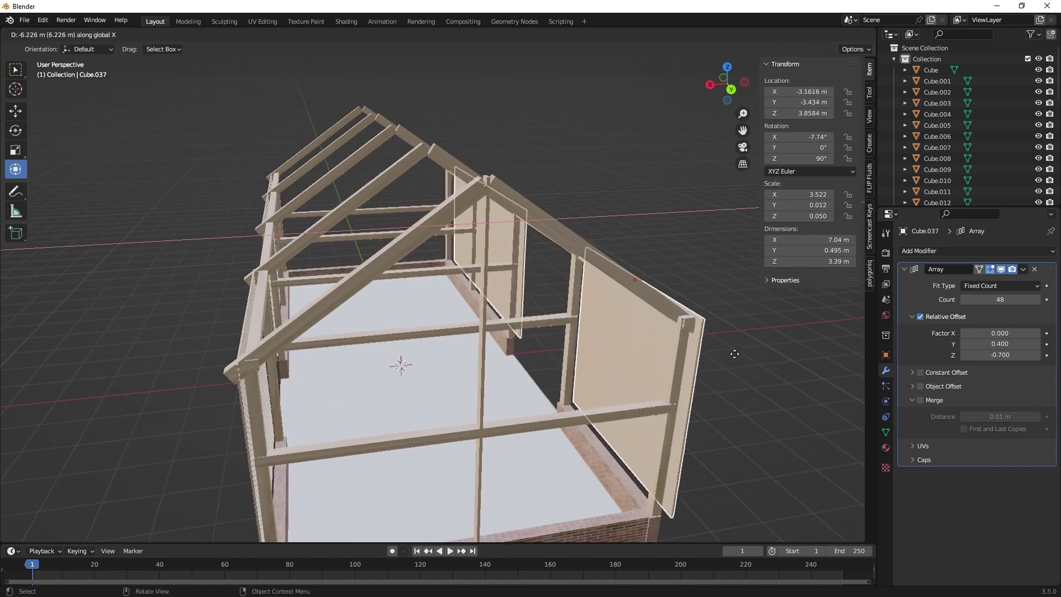
left_click(729, 354)
middle_click_drag(729, 355, 685, 360)
- Rotate each of the two copied panels 180° about the Z axis so their boards face outward
left_click(691, 363)
type("r")
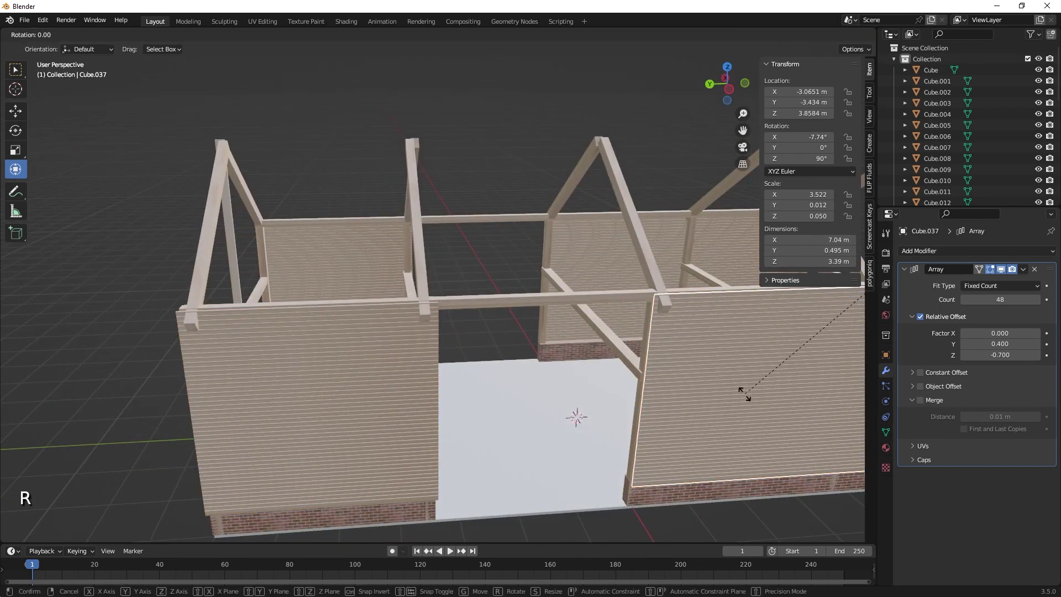
type("z180")
key("Return")
left_click(332, 377)
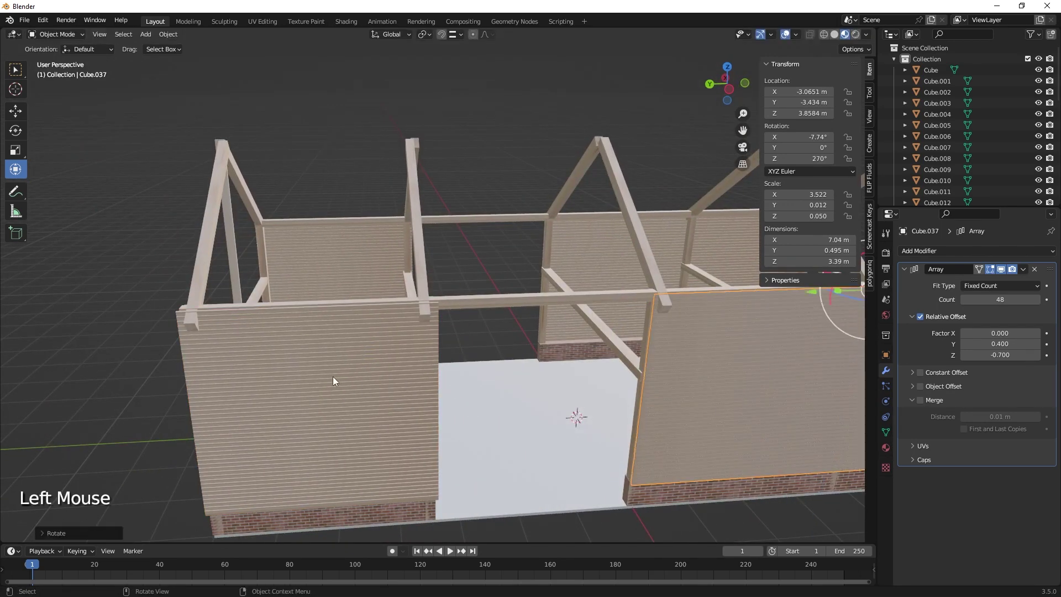
type("rz180")
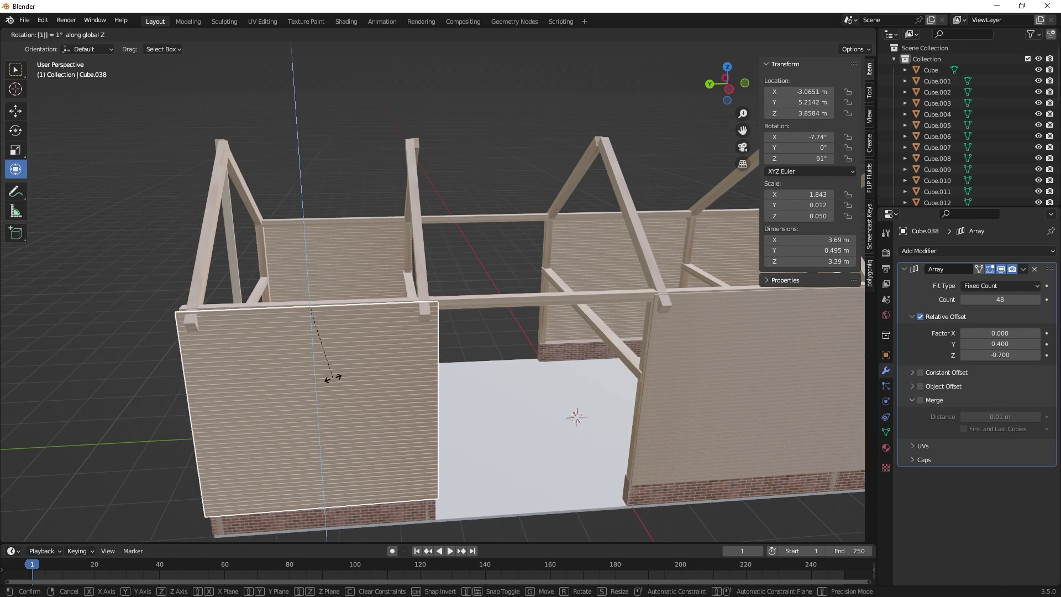
key("Return")
- Examine the cladding on both long walls and at the open gable end
middle_click_drag(363, 420, 450, 405)
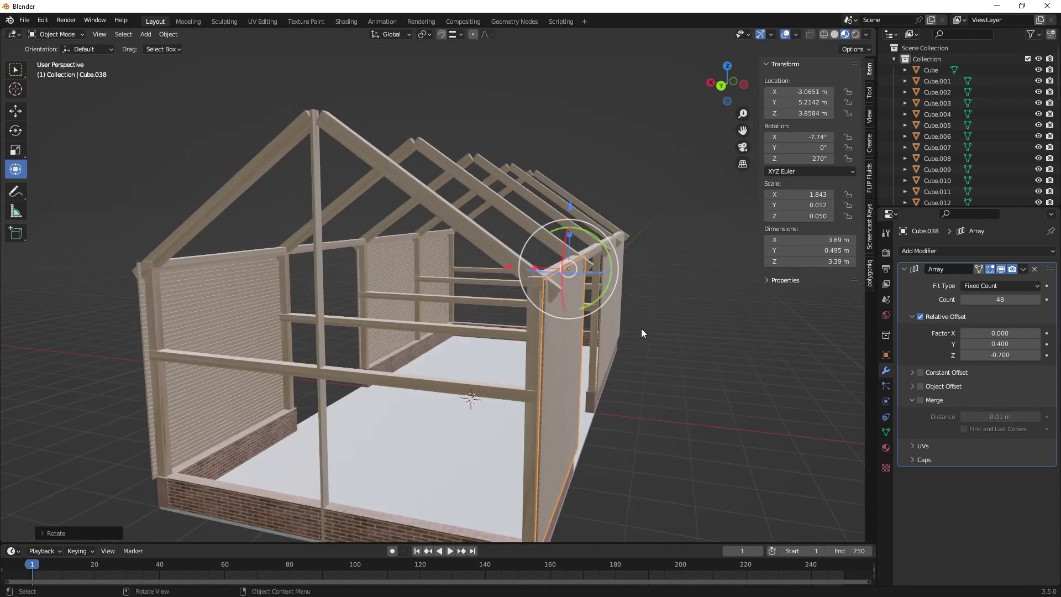
middle_click_drag(642, 329, 549, 336)
middle_click_drag(626, 347, 447, 302, "shift")
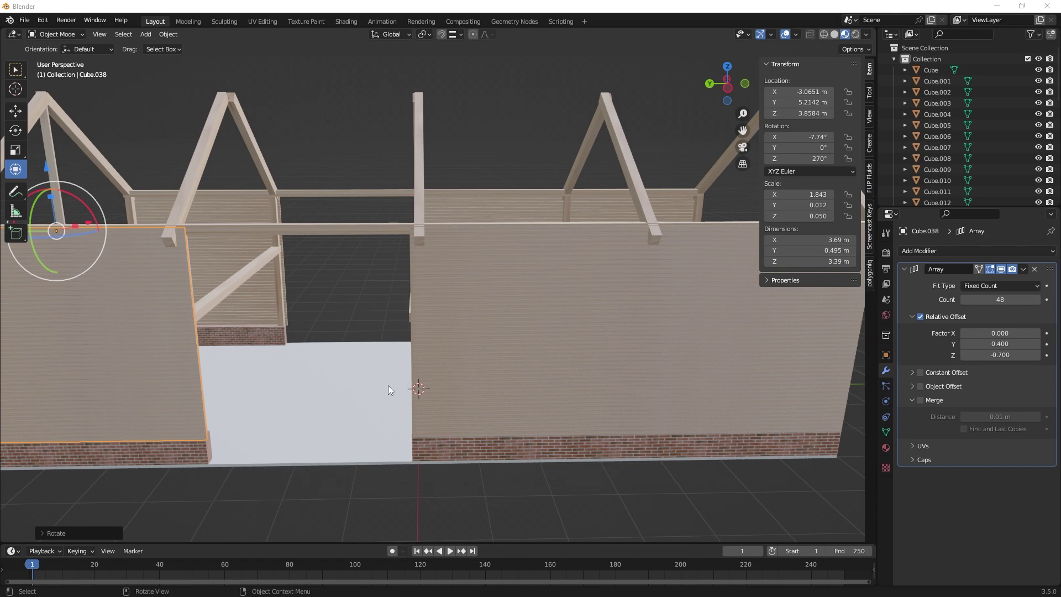
middle_click_drag(387, 397, 450, 386)
scroll(363, 389, "down", 2)
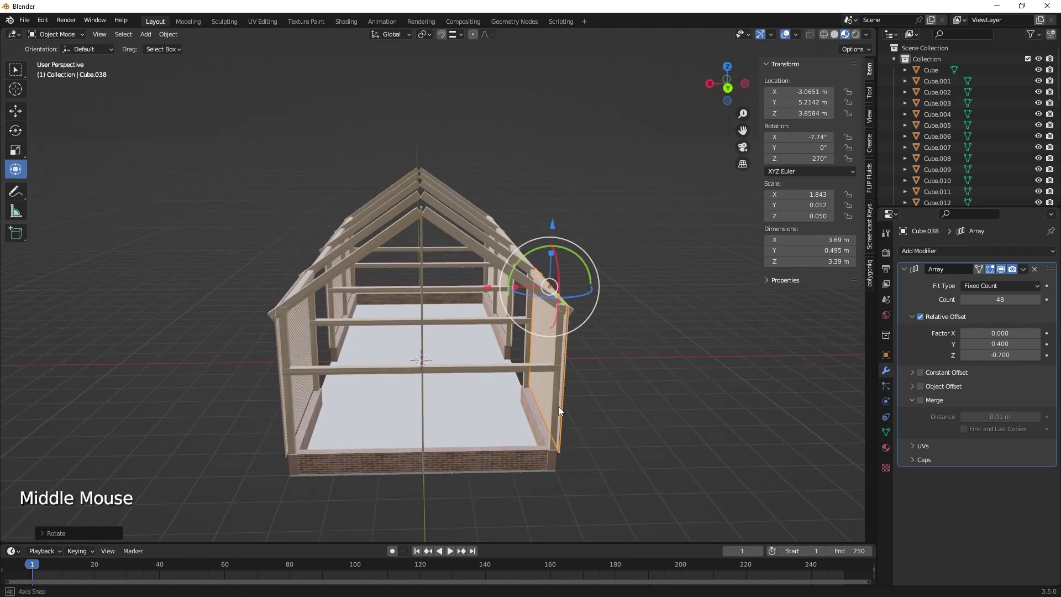
middle_click_drag(558, 406, 506, 409)
middle_click_drag(522, 372, 565, 408, "shift")
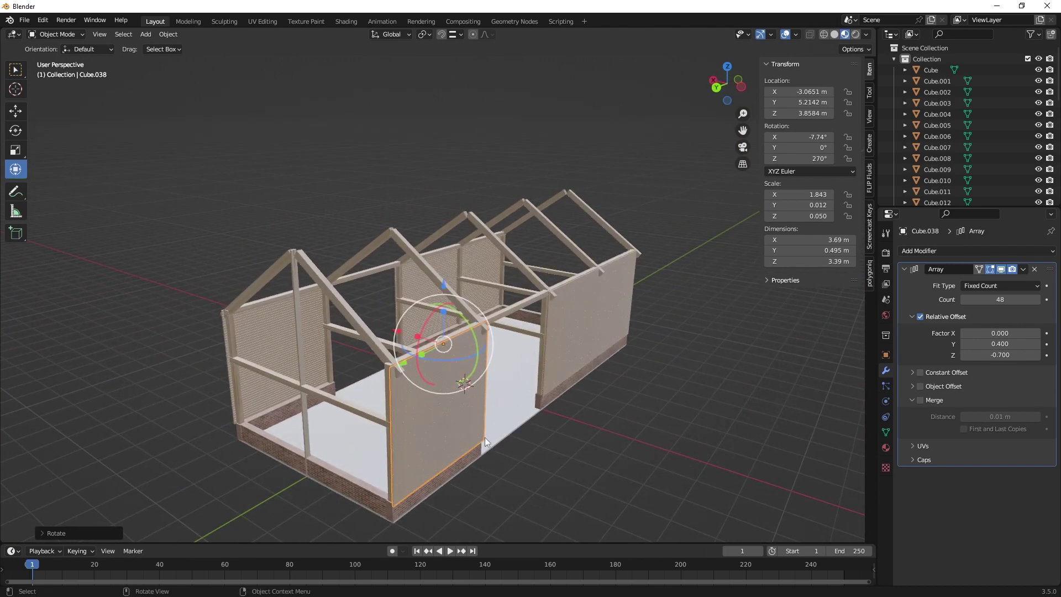